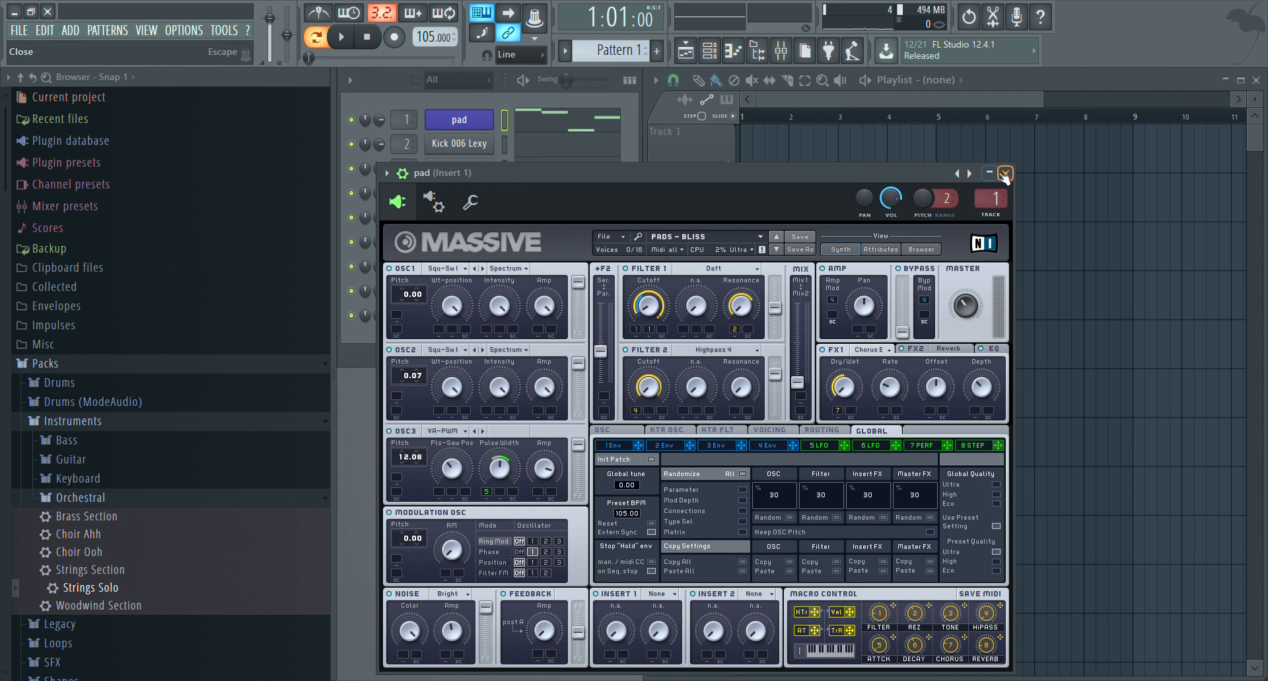
Close the pad's Massive plugin window and play Pattern 1 to hear the pad melody
left_click(611, 236)
left_click(740, 203)
left_click(1005, 173)
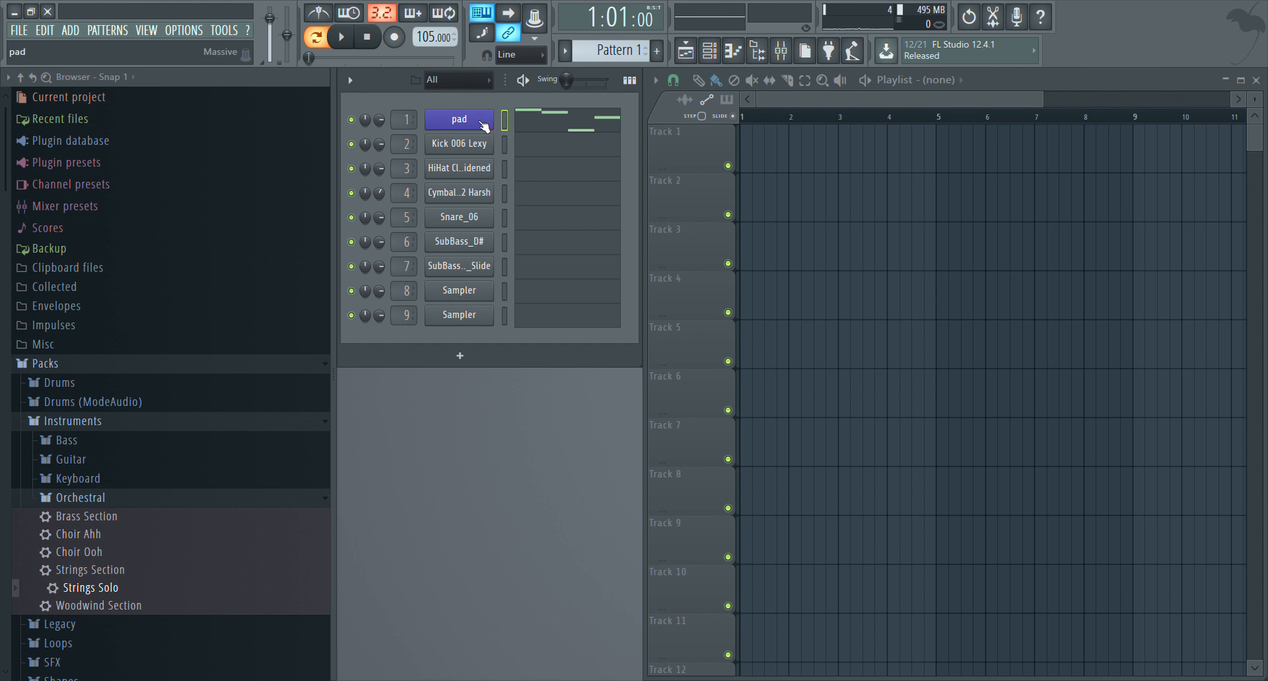
key("space")
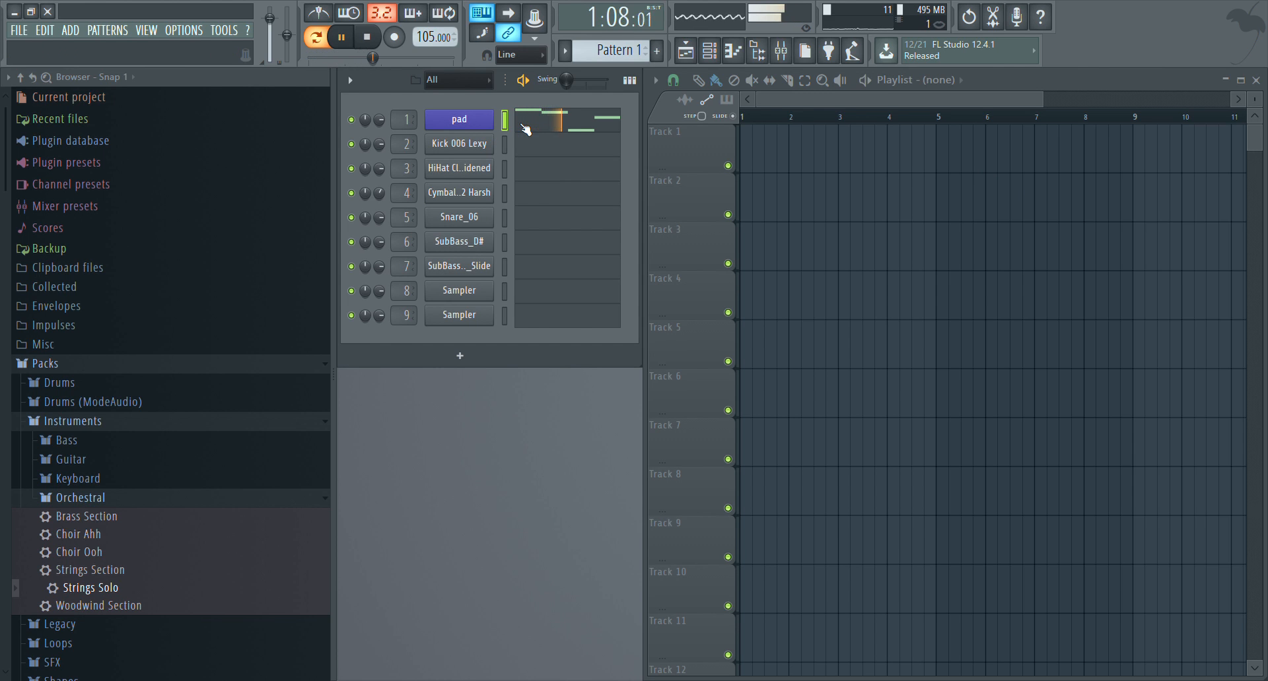
key("space")
Open the pad's melody in the piano roll and duplicate its four notes into bars 2, 3 and 4
left_click(534, 130)
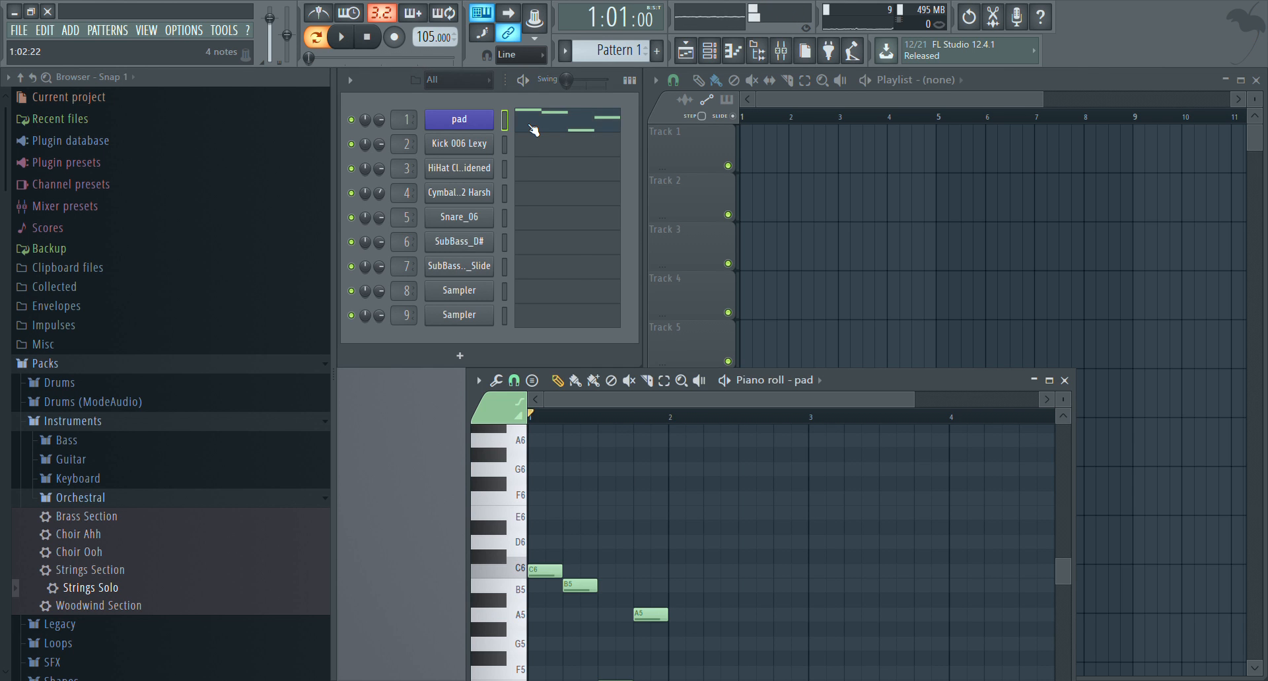
scroll(784, 507, "down", 4)
left_click_drag(977, 377, 954, 146)
scroll(777, 351, "up", 4)
key("ctrl+a")
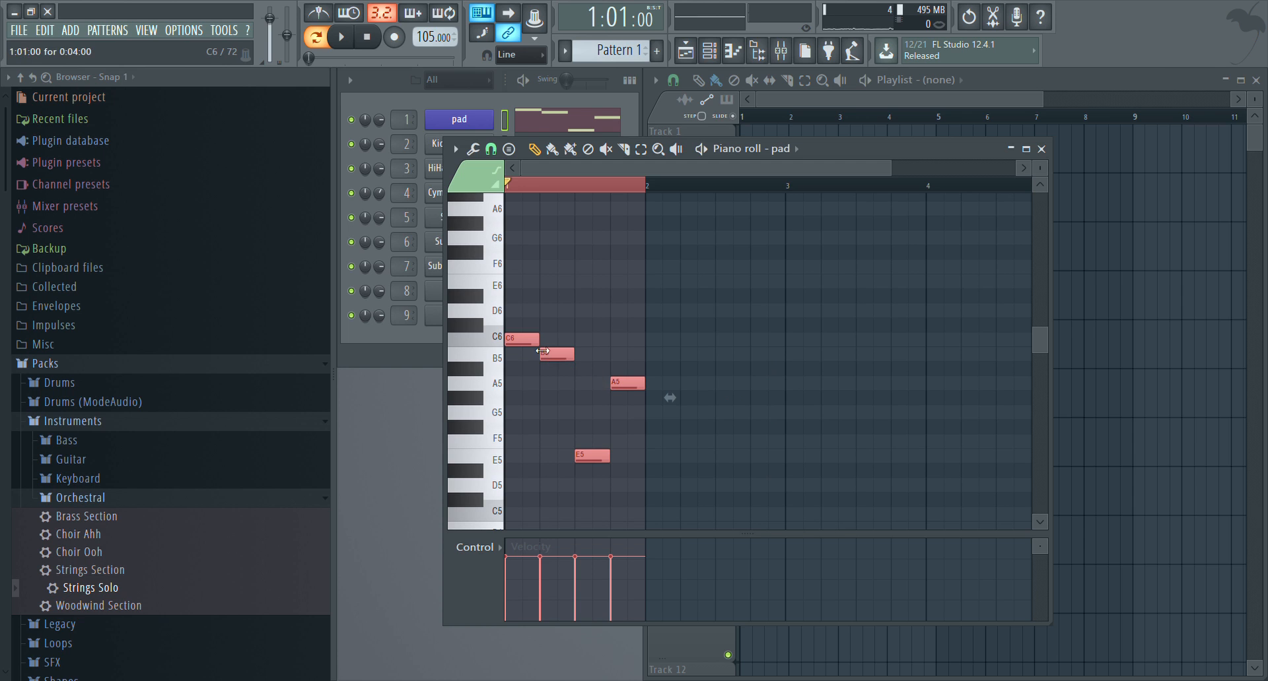
left_click_drag(541, 351, 807, 347)
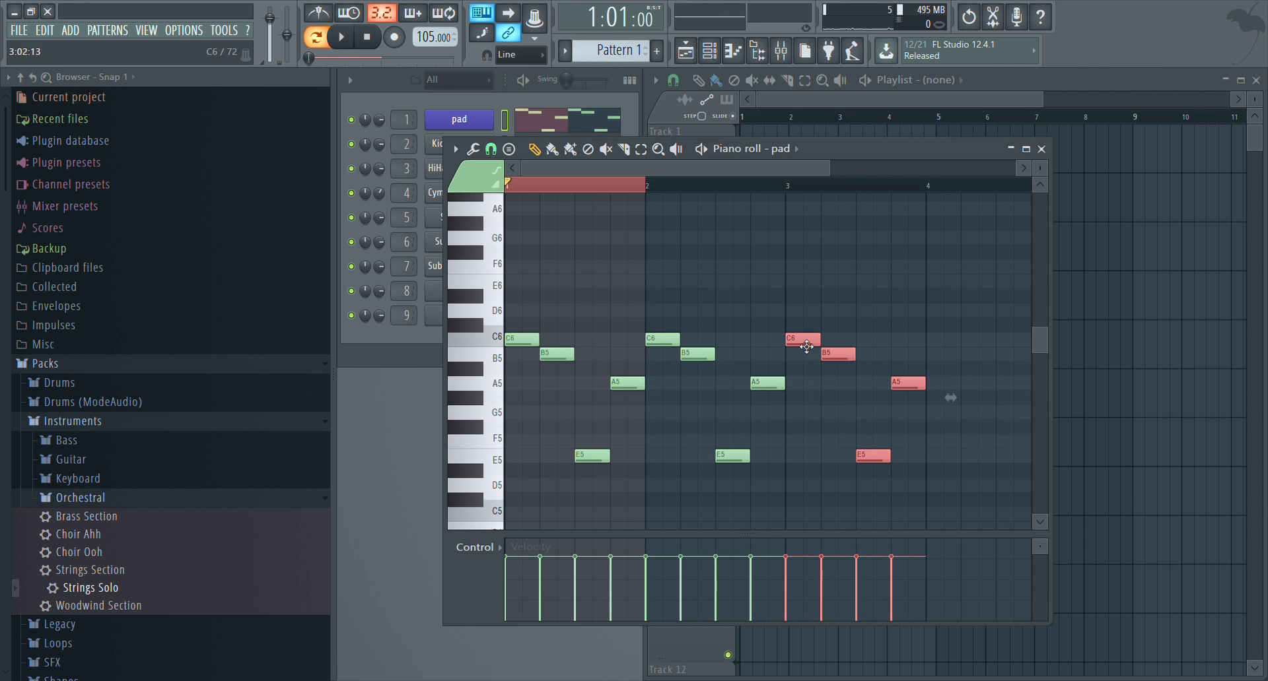
key("ctrl+b")
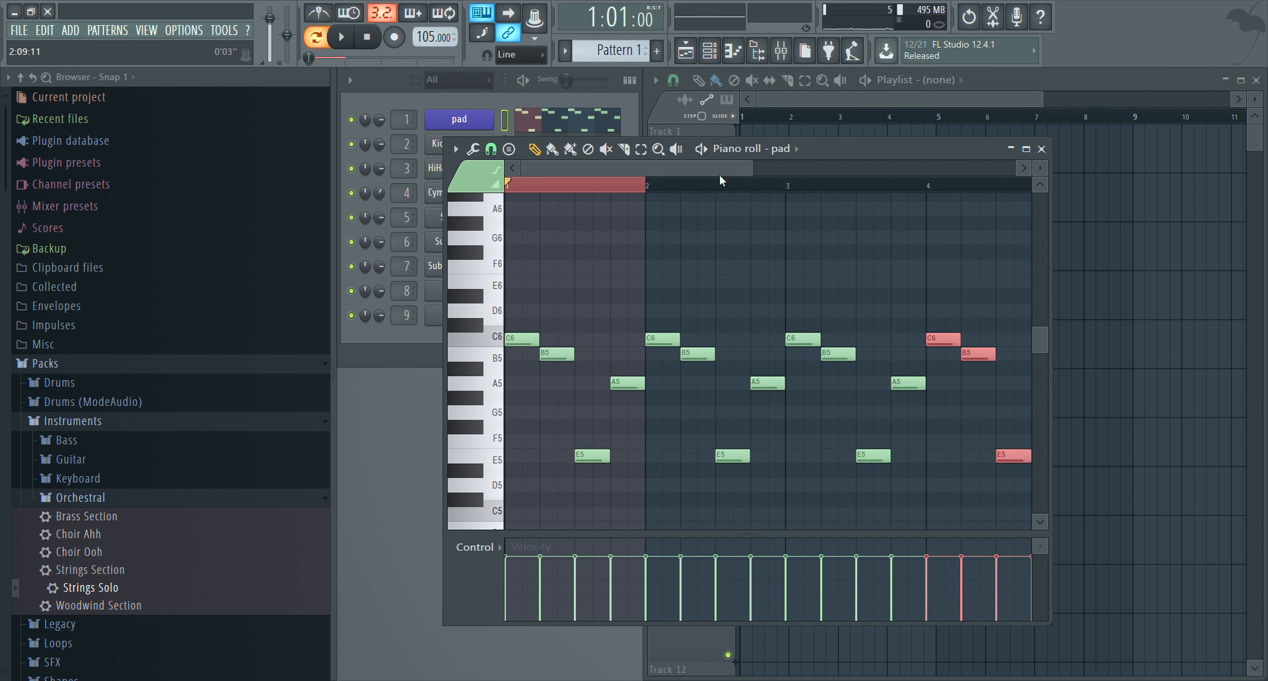
Clear the time selection and swap the last two notes of bar 4 so A5 comes before E5
left_click_drag(719, 174, 375, 208)
double_click(716, 185)
left_click_drag(638, 165, 732, 169)
left_click_drag(816, 455, 844, 457)
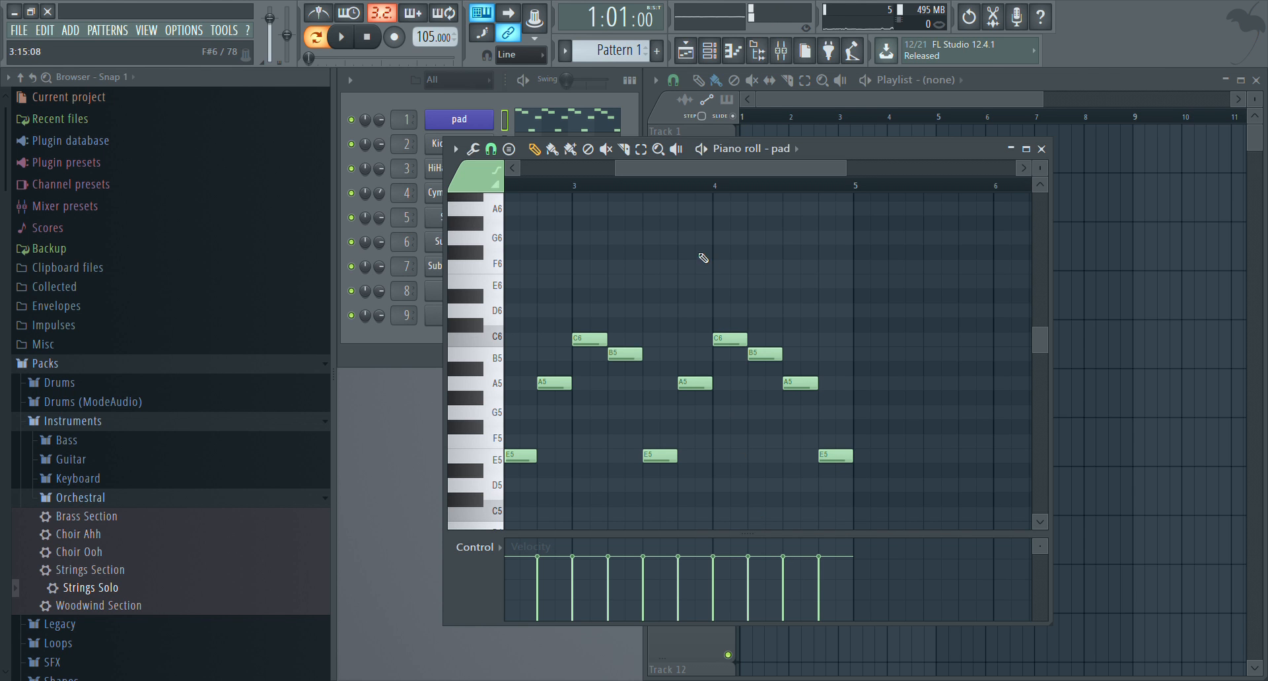
Play the four-bar pad melody through, then stop playback and close the piano roll
scroll(705, 188, "down", 3)
key("space")
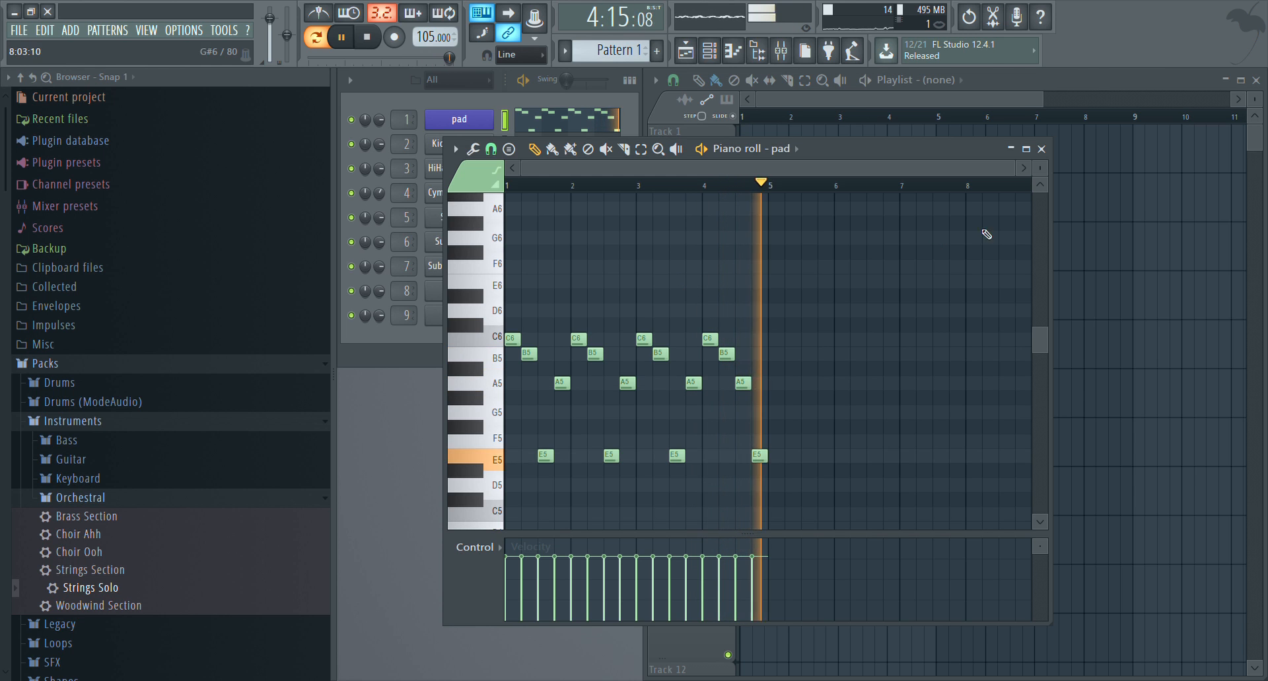
key("space")
left_click(1042, 150)
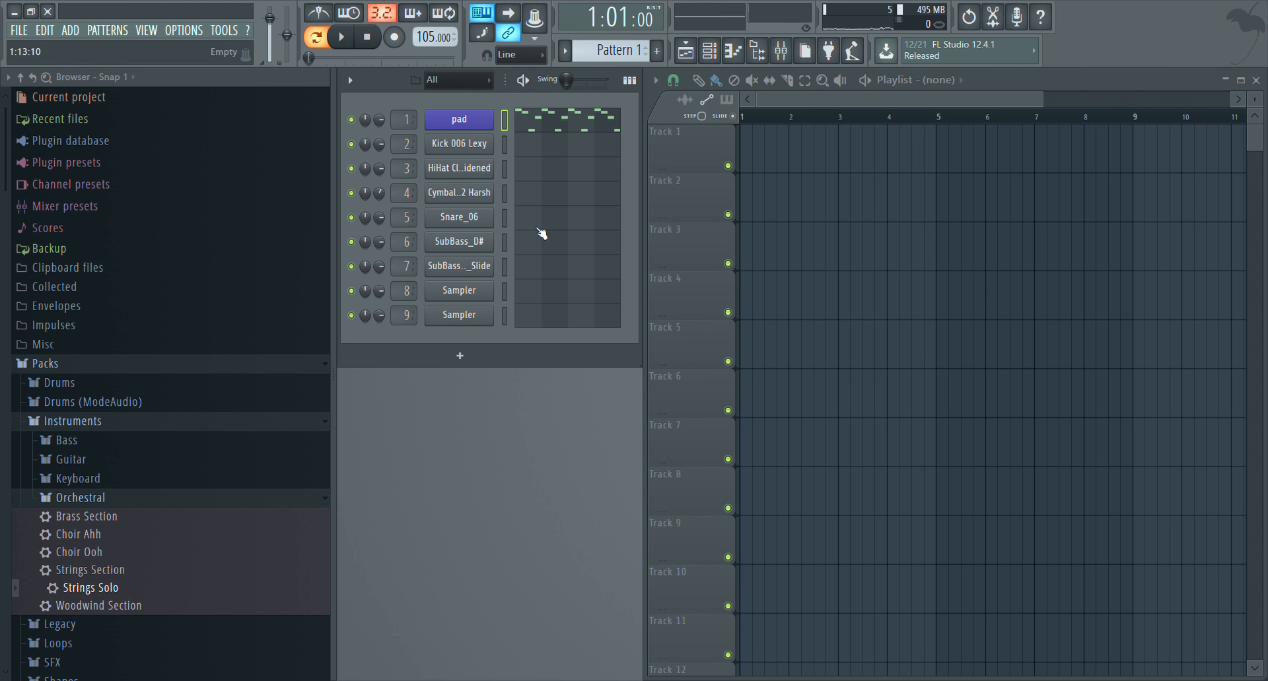
Open the SubBass_A#_Slide channel in the piano roll and audition its sound
left_click(533, 272)
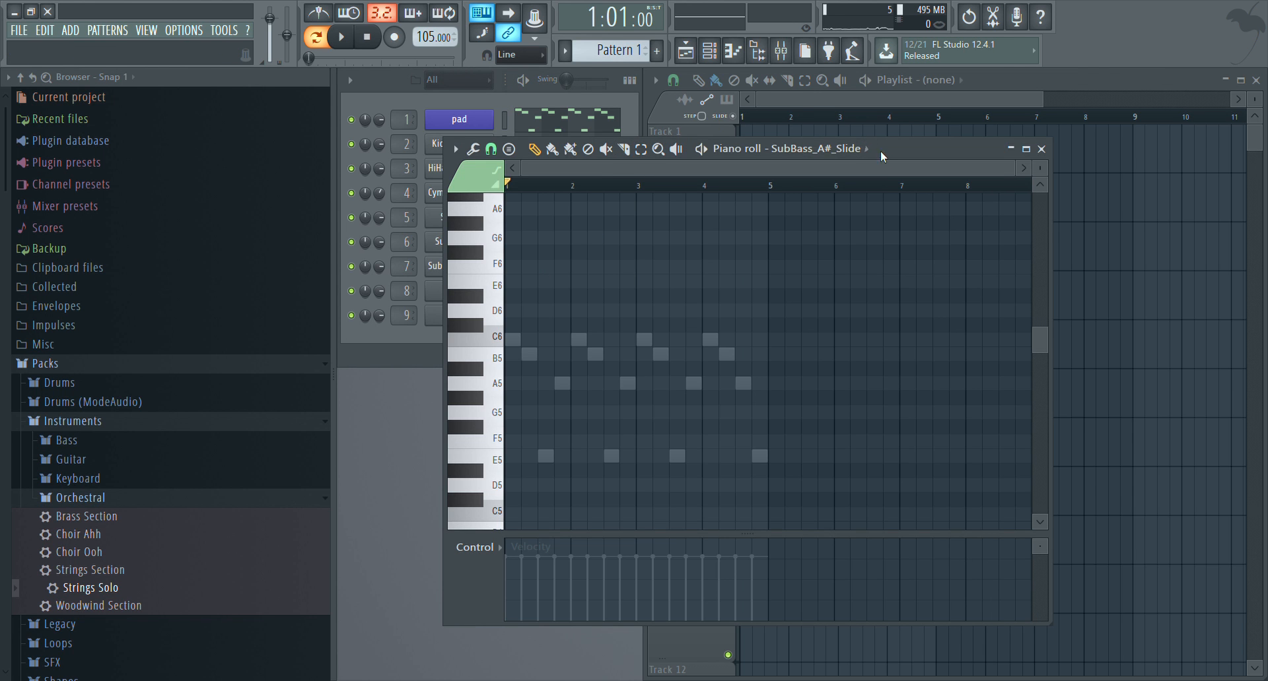
left_click_drag(886, 156, 641, 393)
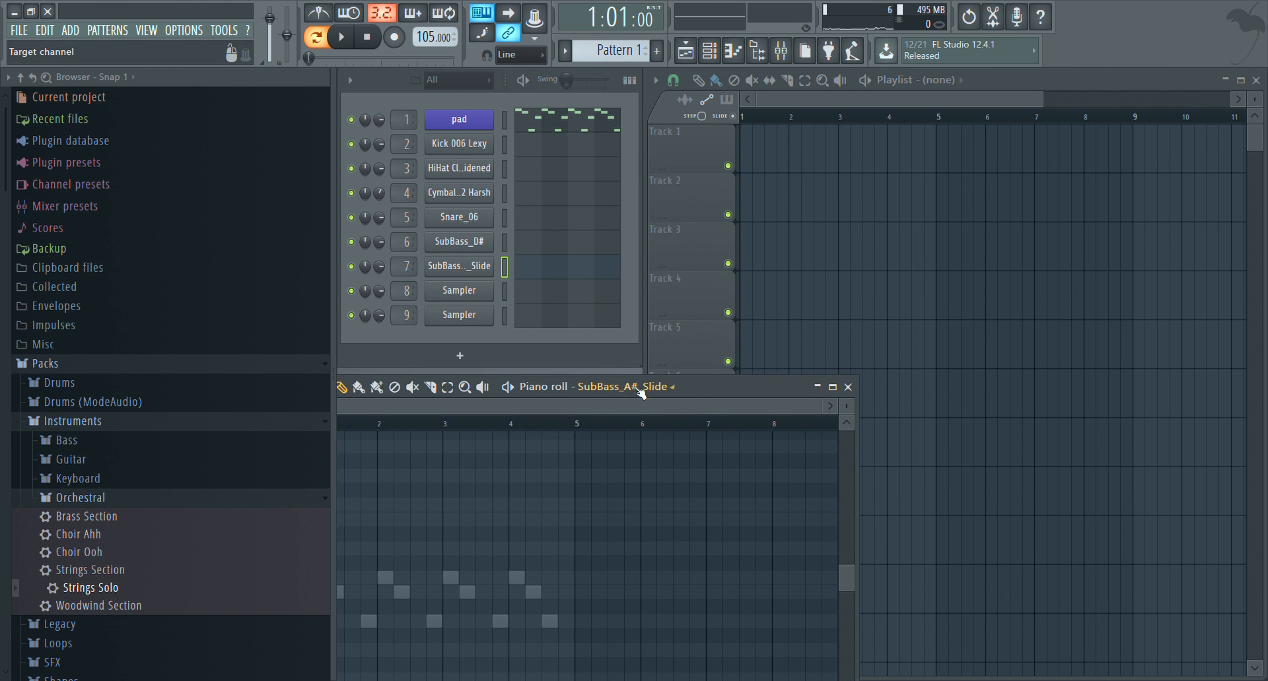
key("z")
Audition the SubBass_D# channel at several pitches, including C5 and F5, with its piano roll open, then close it
left_click(559, 243)
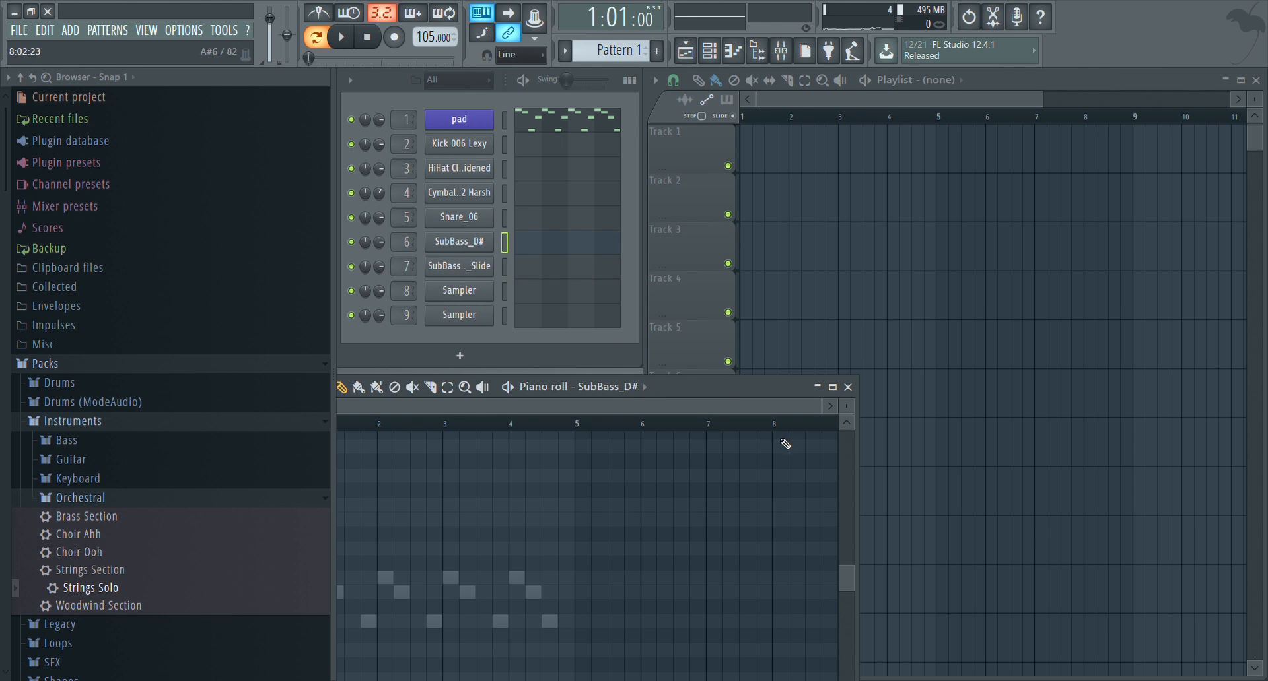
left_click_drag(702, 383, 934, 224)
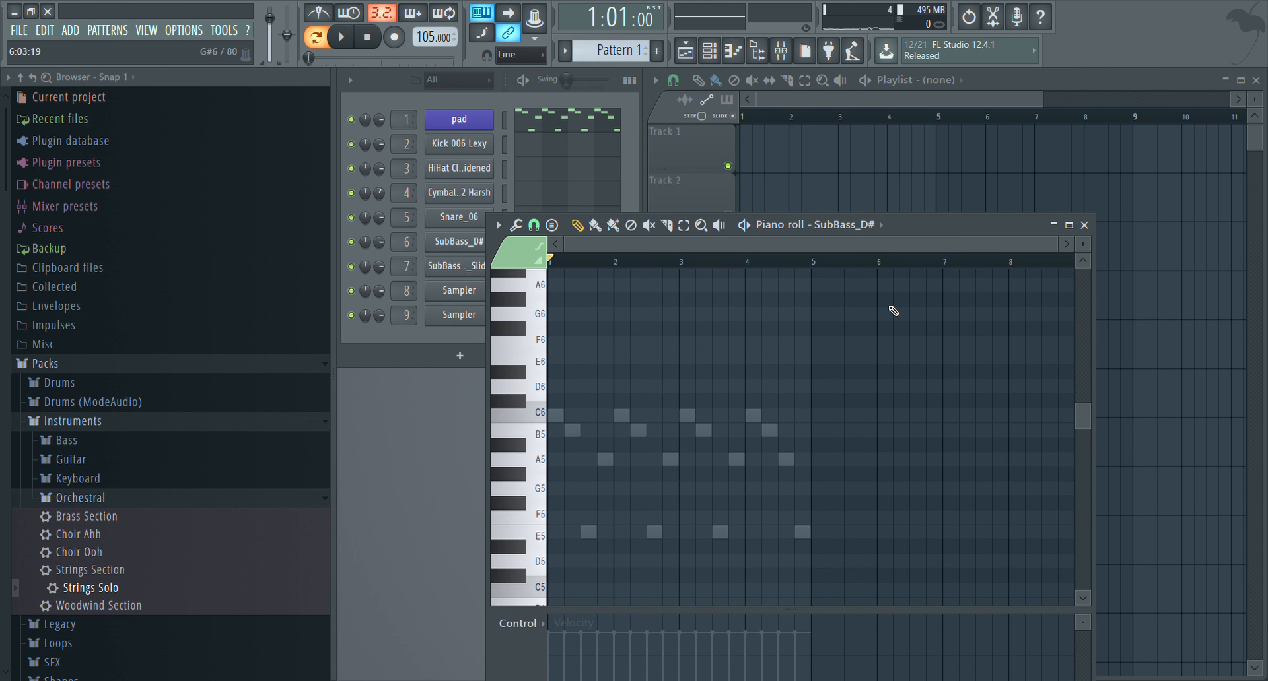
key("z")
key("z")
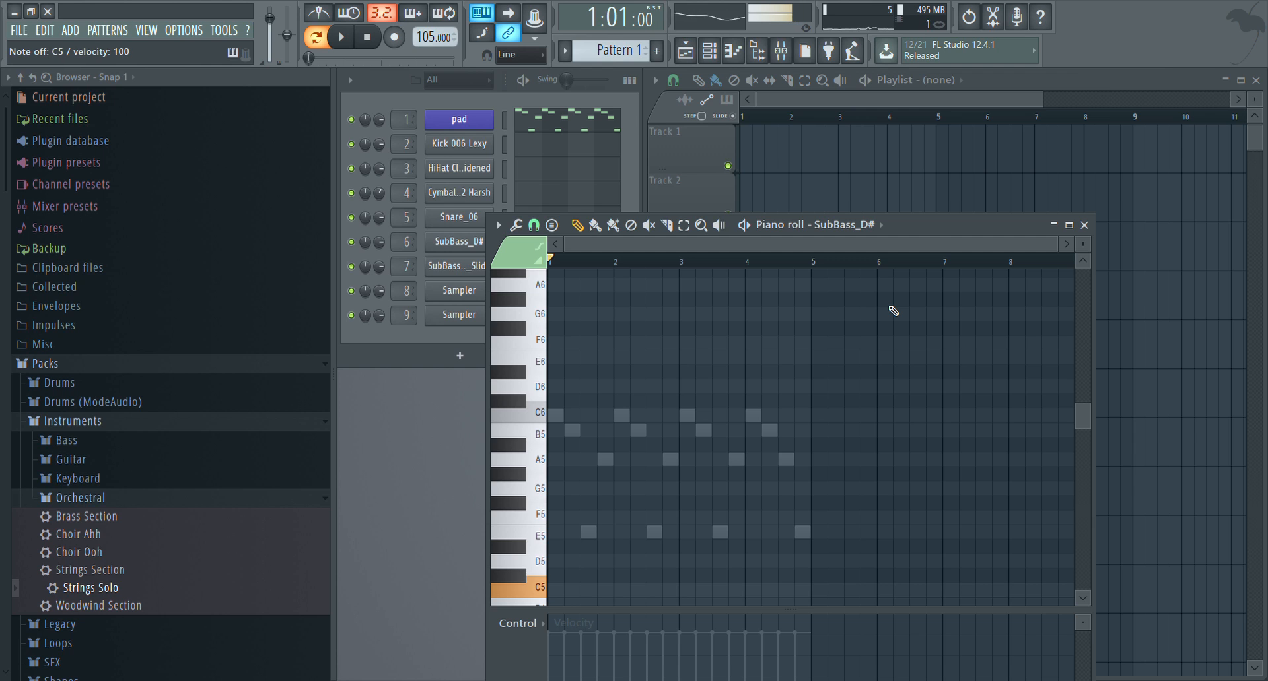
key("b")
key("z")
key("v")
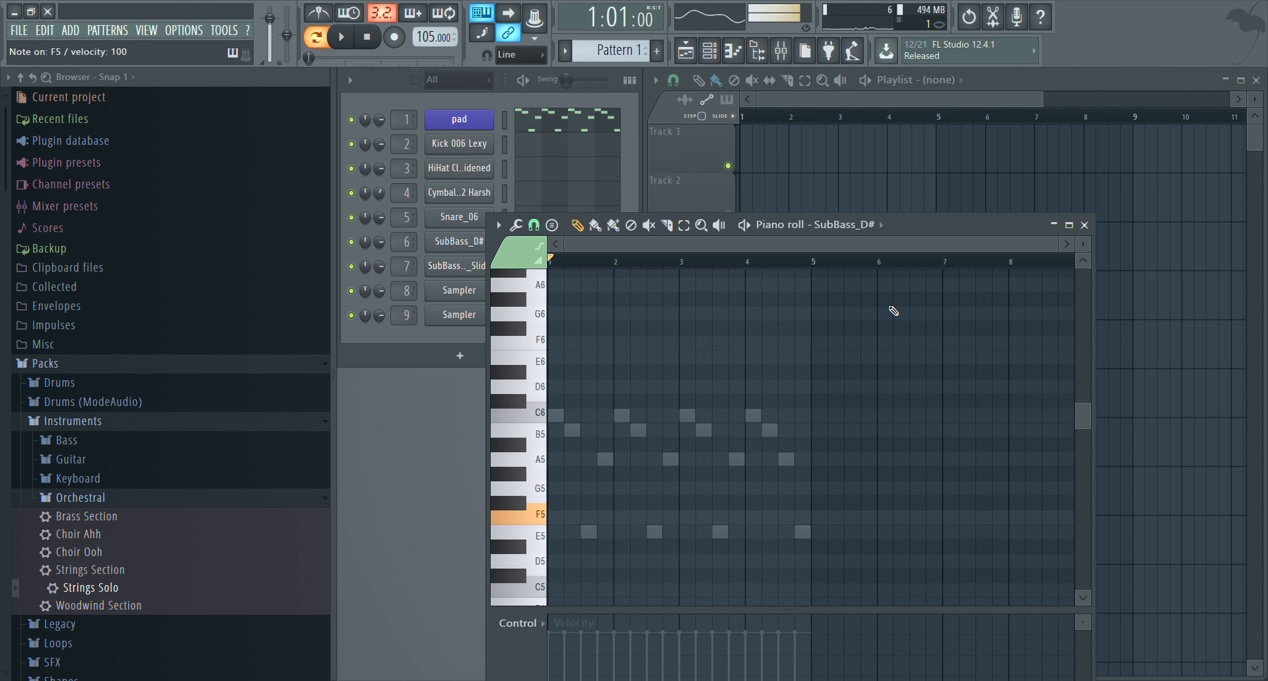
key("z")
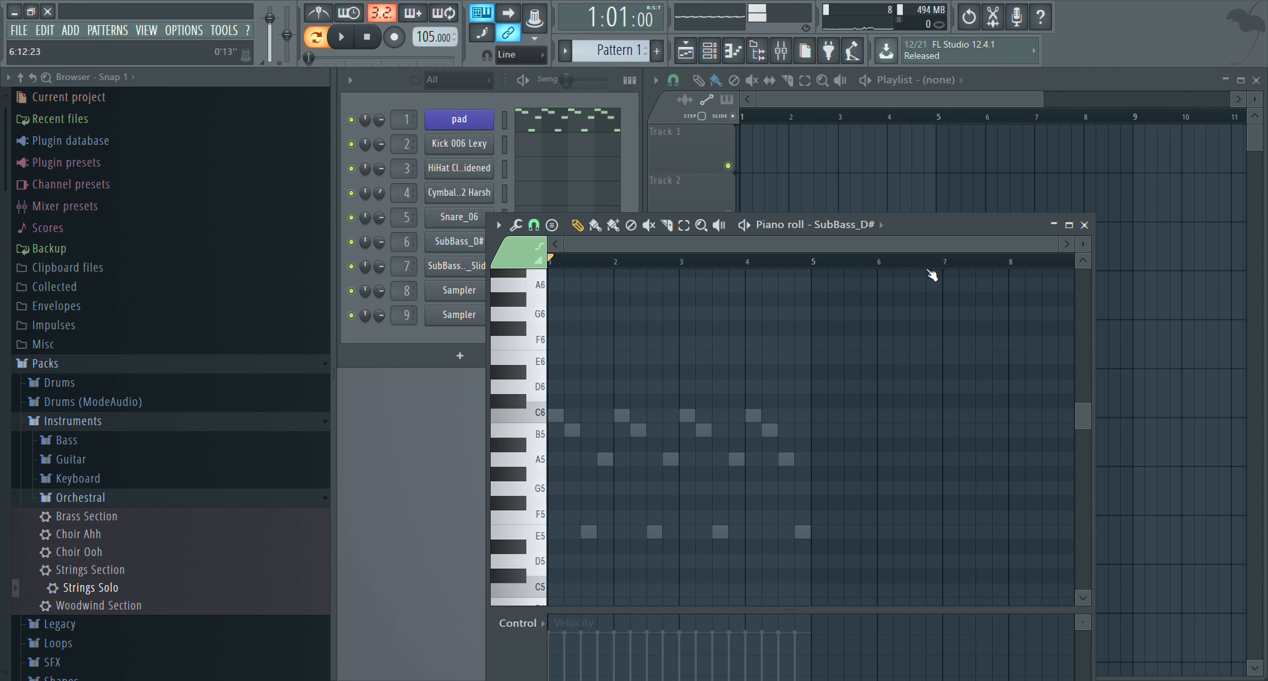
left_click(1085, 225)
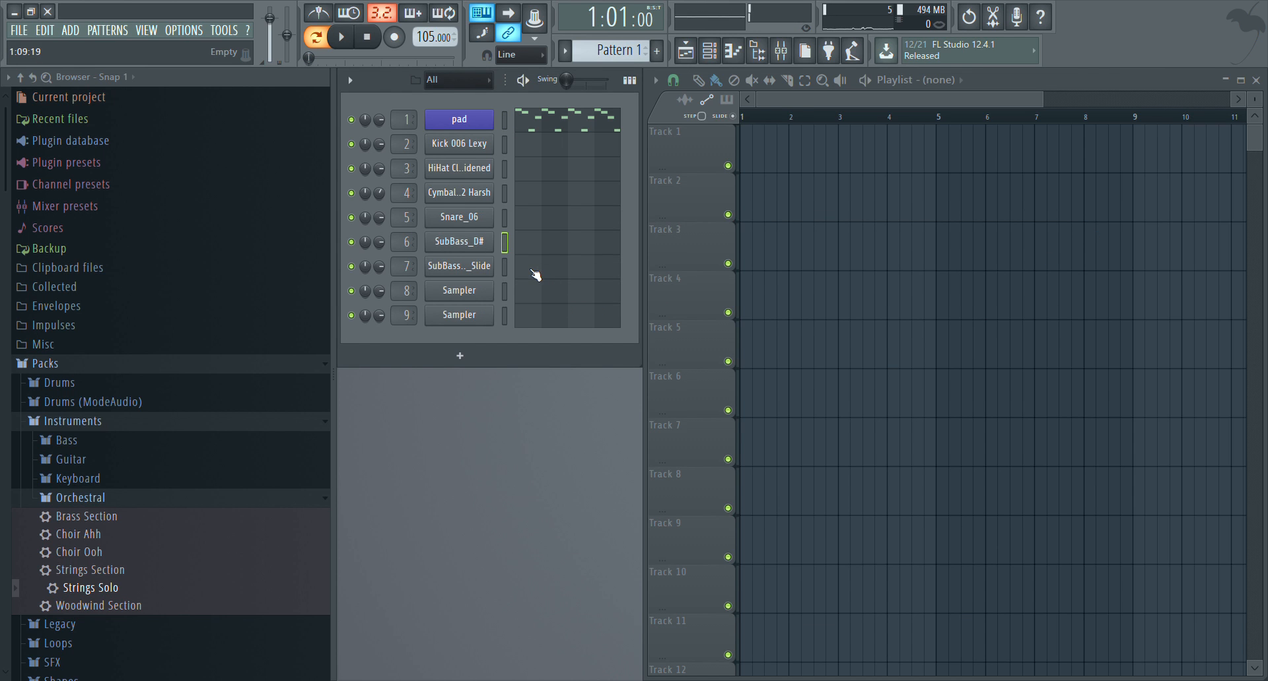
Audition the Snare_06 sound with its piano roll open, then close it
left_click(527, 229)
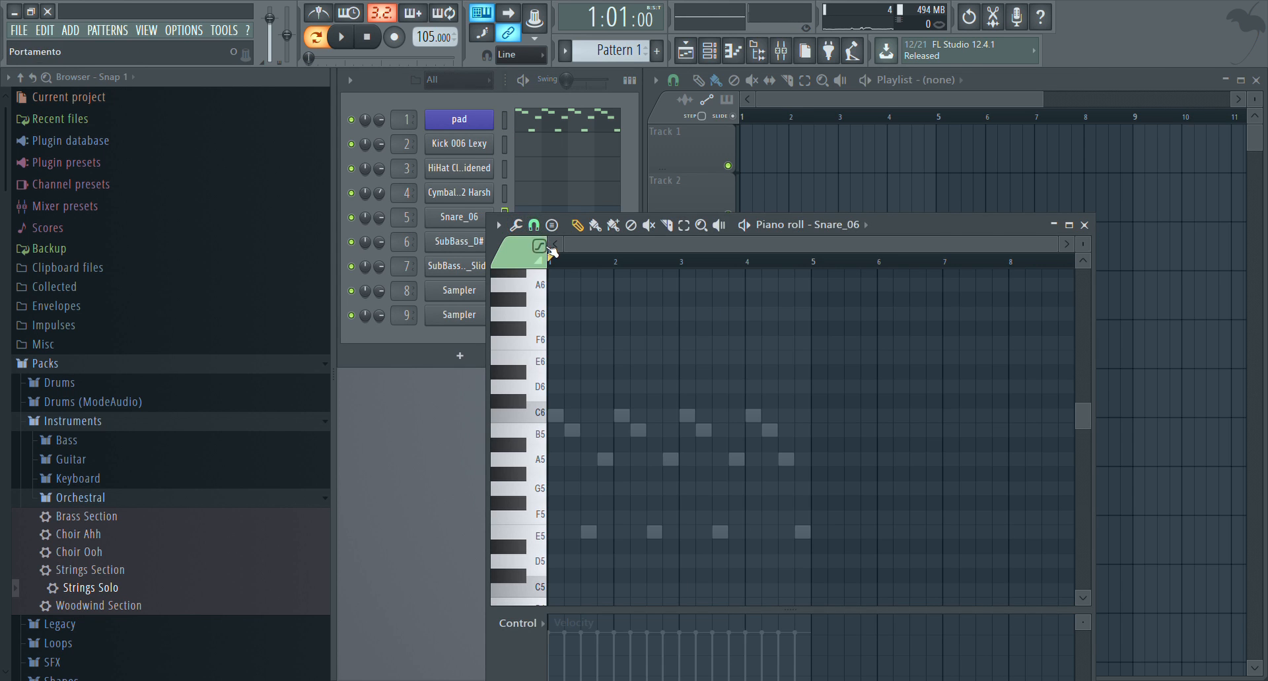
key("z")
key("z")
left_click(1084, 225)
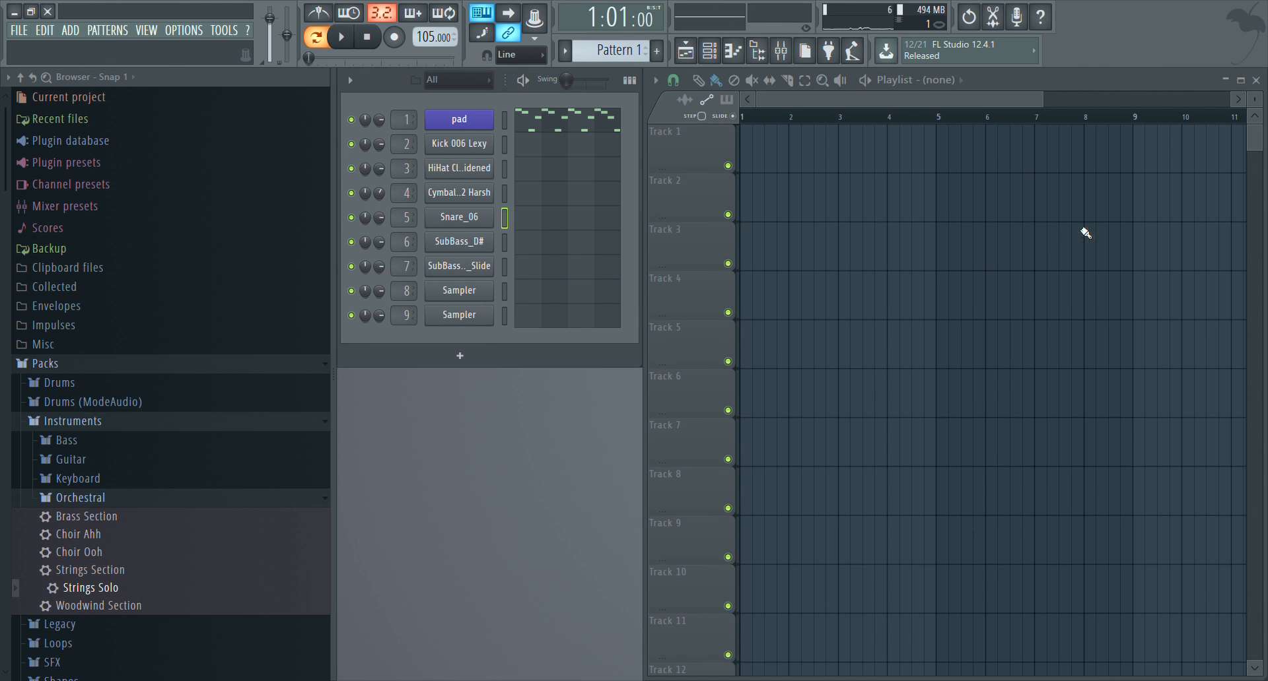
Preview clap samples, load Clap 007.wav into the empty Sampler on channel 8, and audition it
left_click(454, 294)
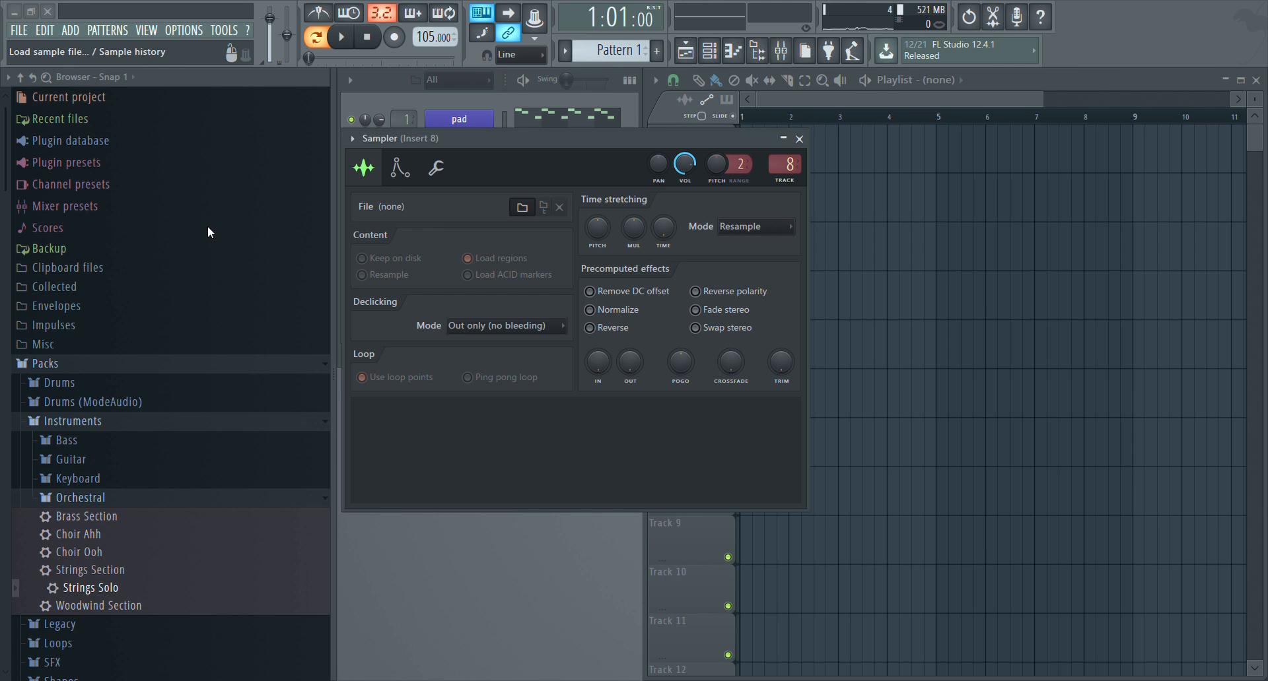
left_click(198, 169)
left_click(202, 181)
left_click(205, 185)
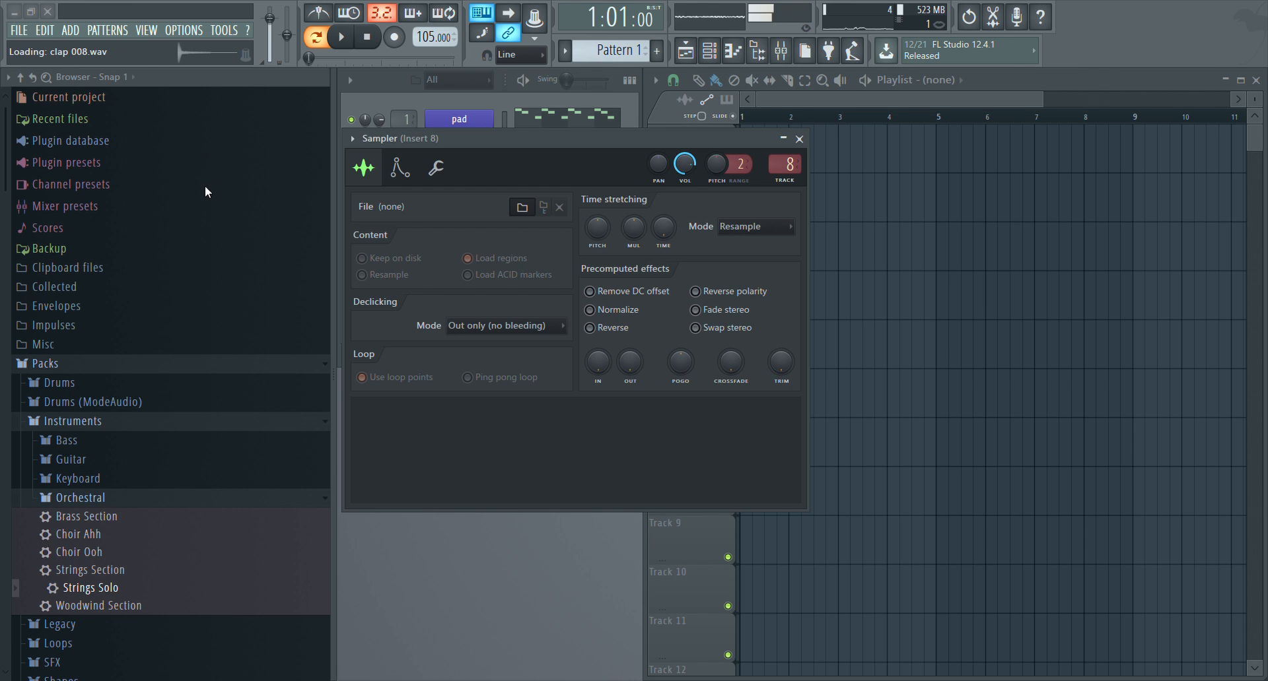
left_click(201, 245)
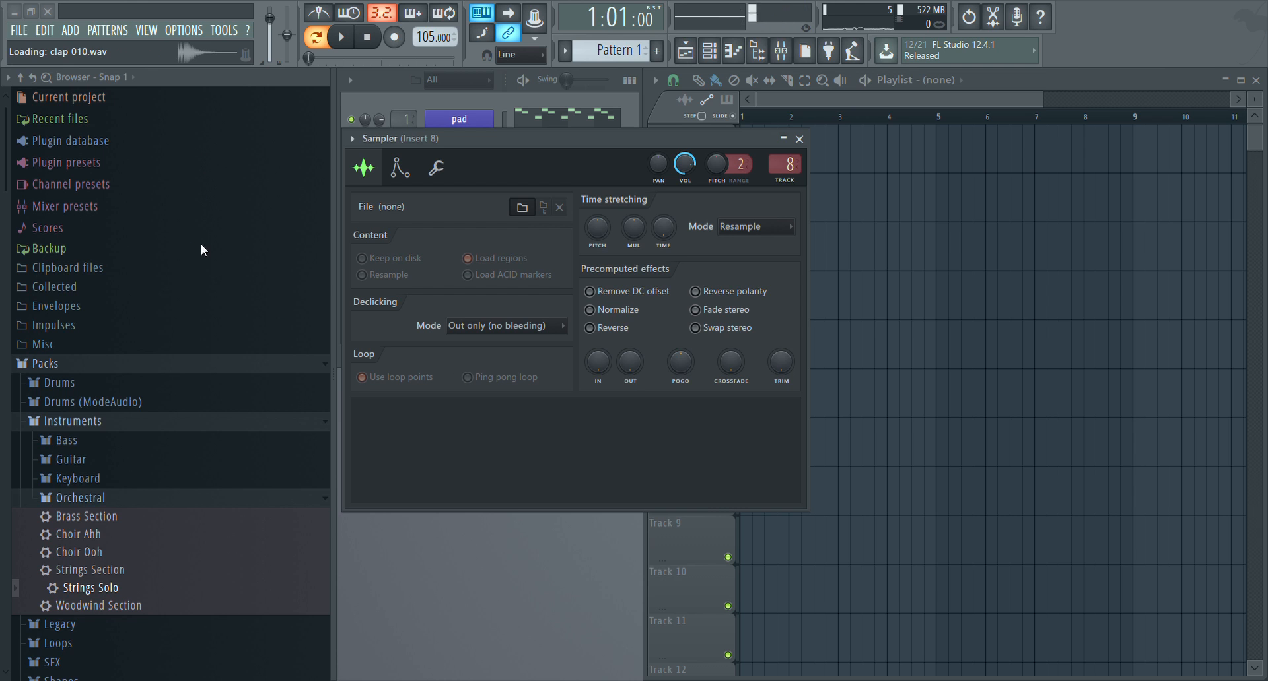
left_click(206, 181)
left_click(563, 363)
key("q")
key("q")
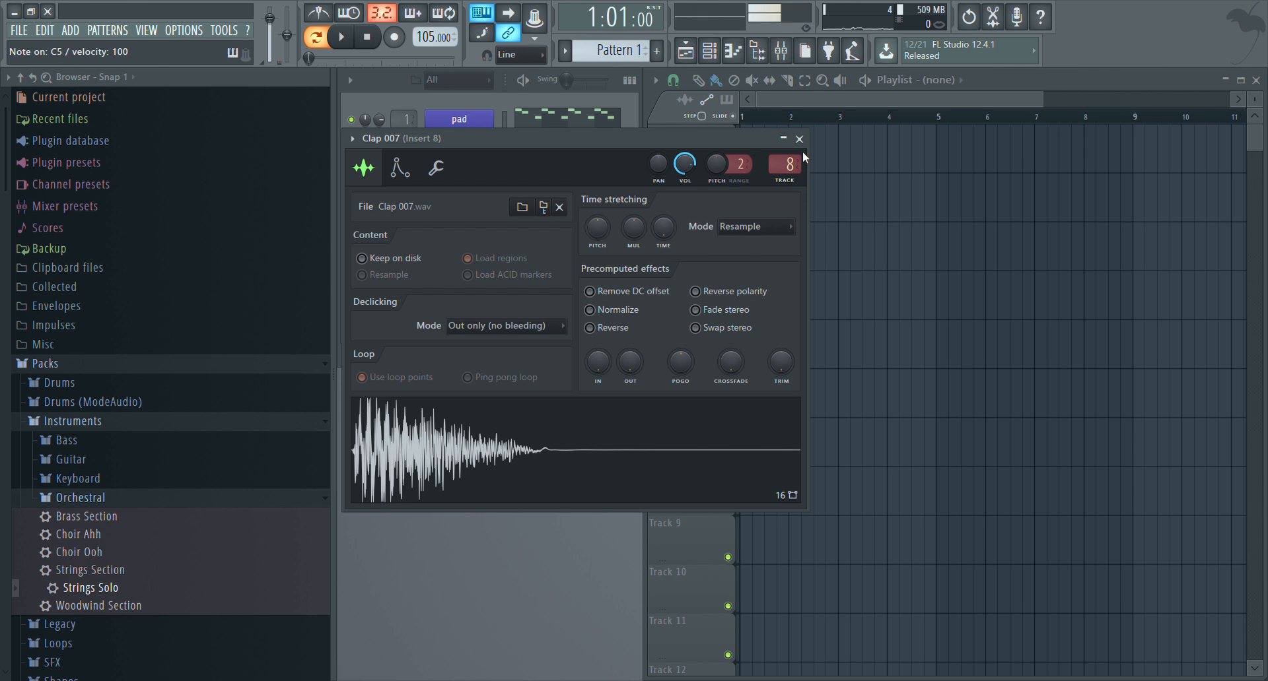
left_click(799, 139)
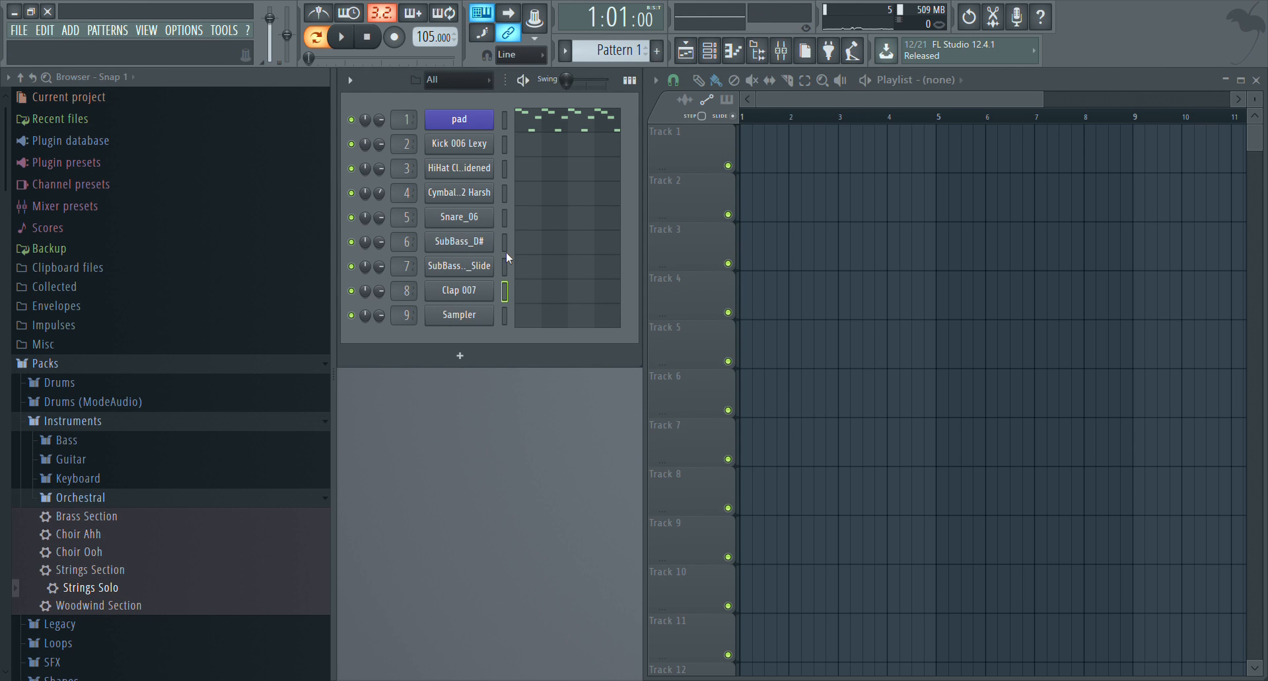
Audition the kick, closed hi-hat, ride cymbal and snare channels one by one in the piano roll
left_click(510, 150)
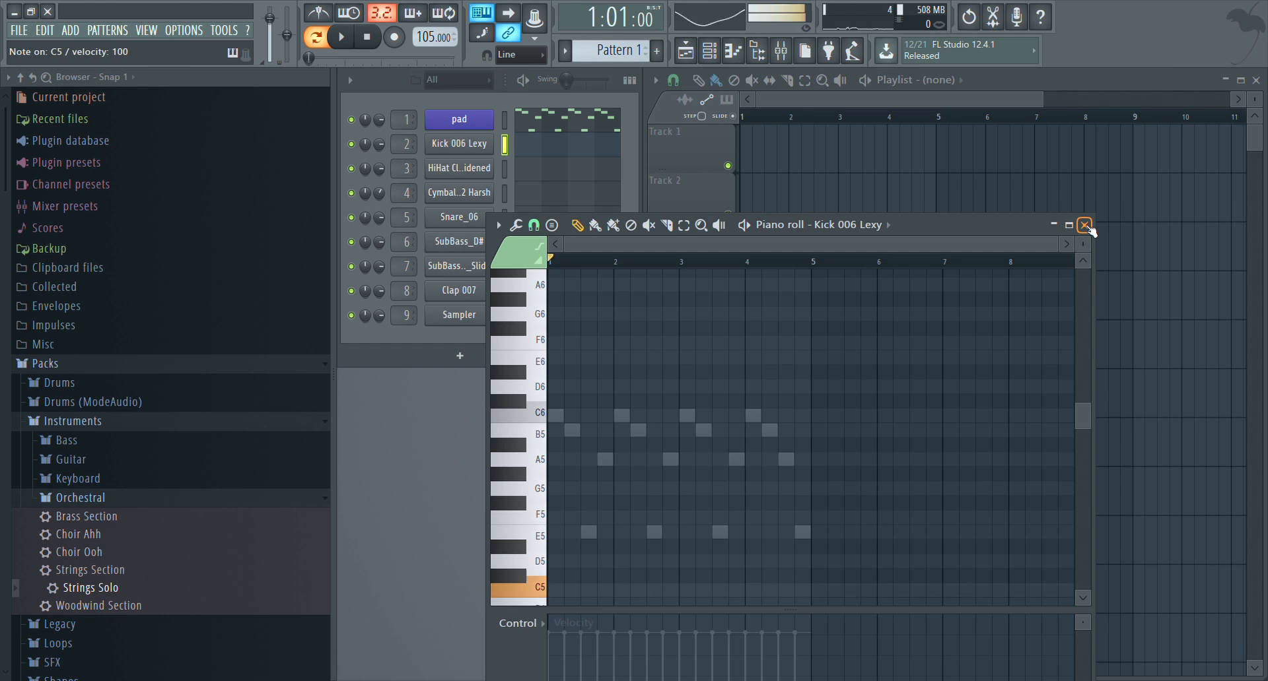
left_click(1085, 226)
left_click(537, 172)
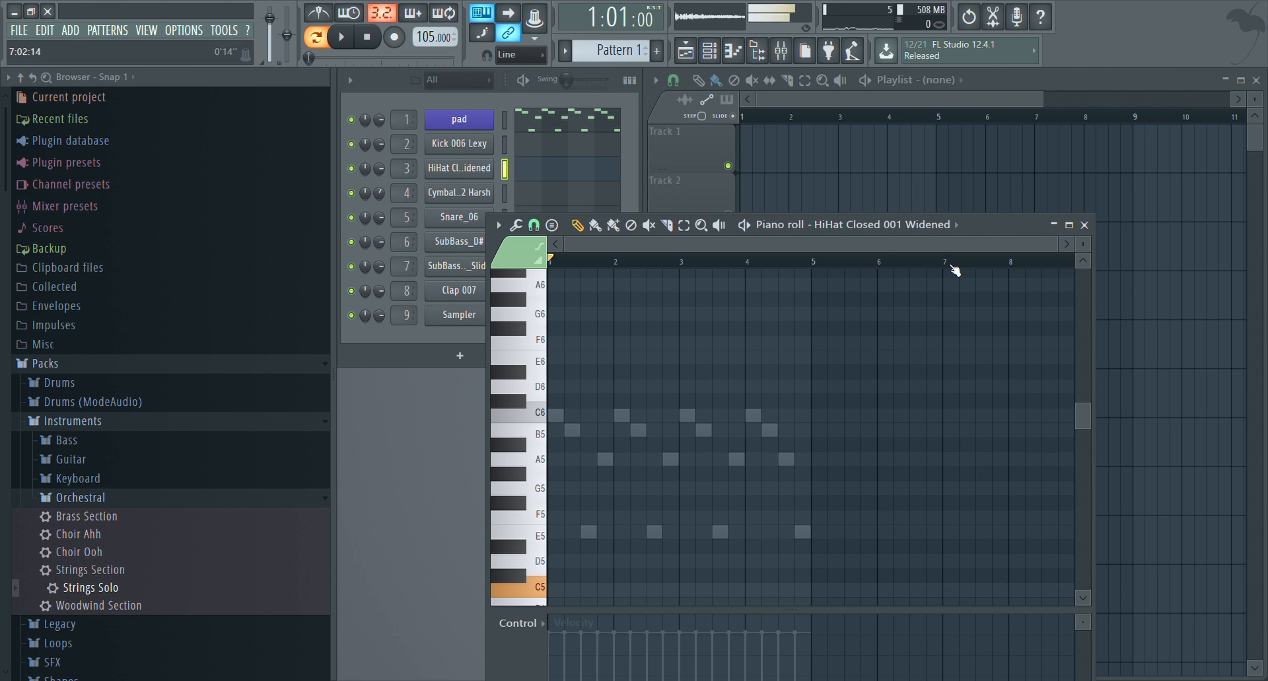
left_click(1085, 225)
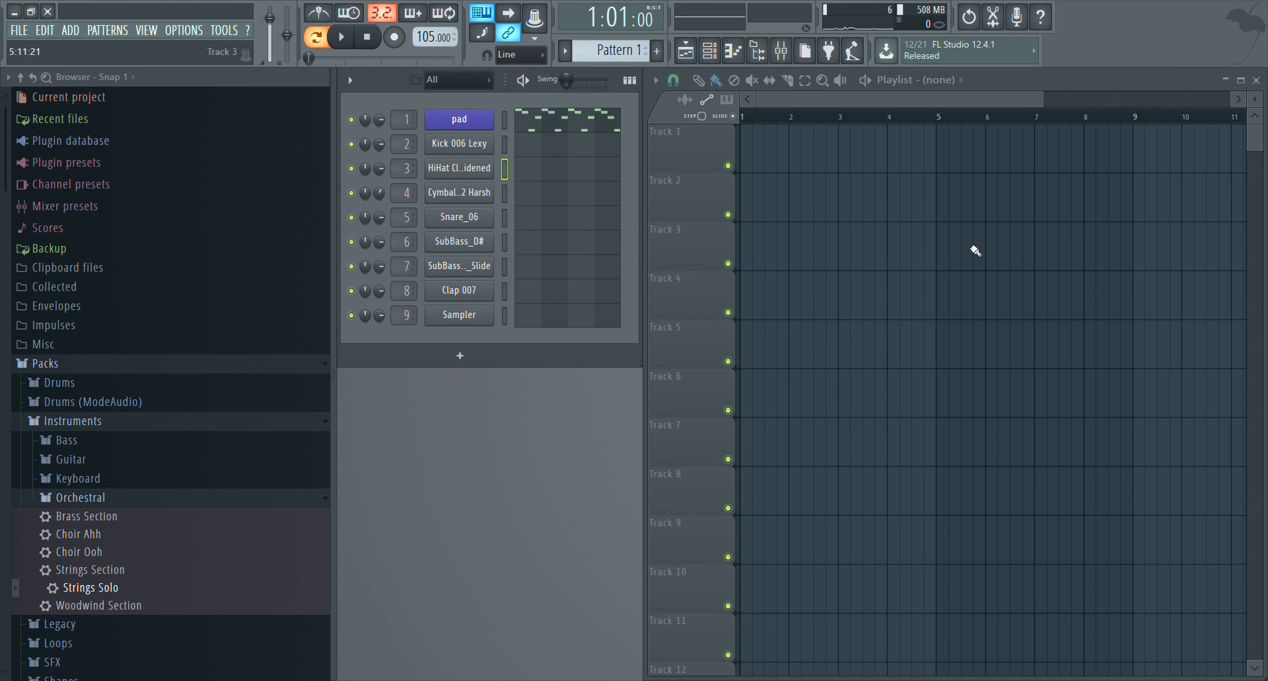
left_click(550, 196)
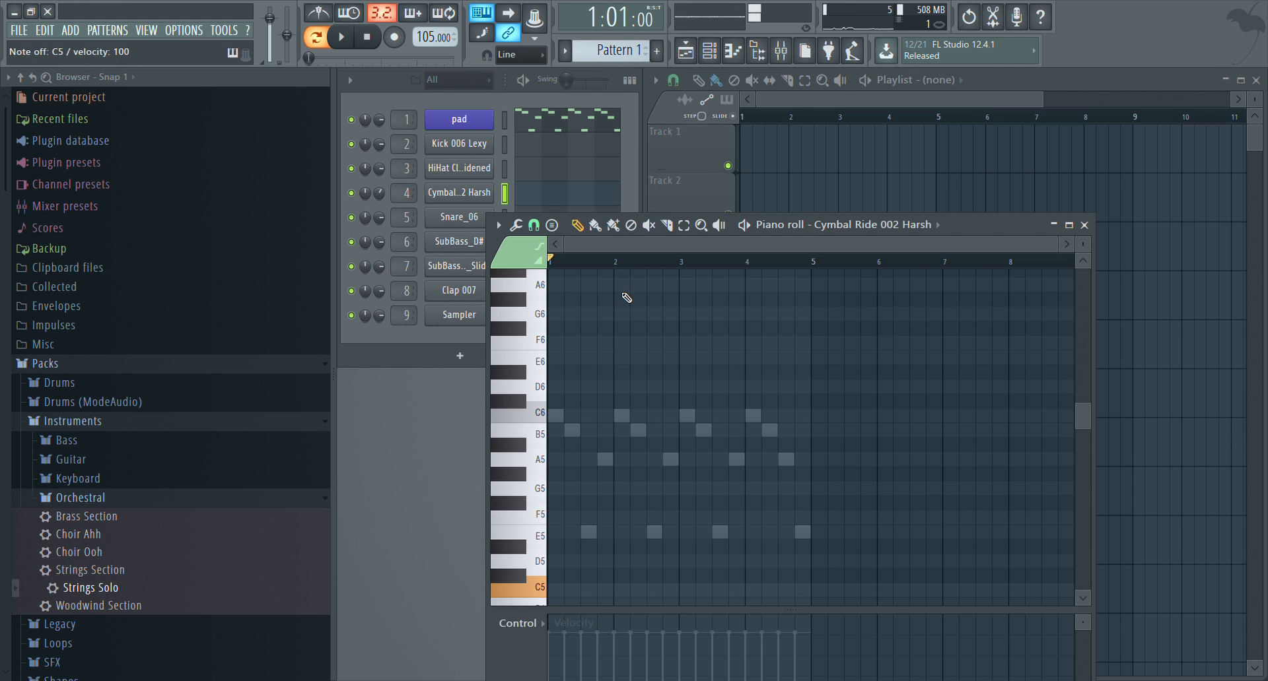
left_click(1084, 225)
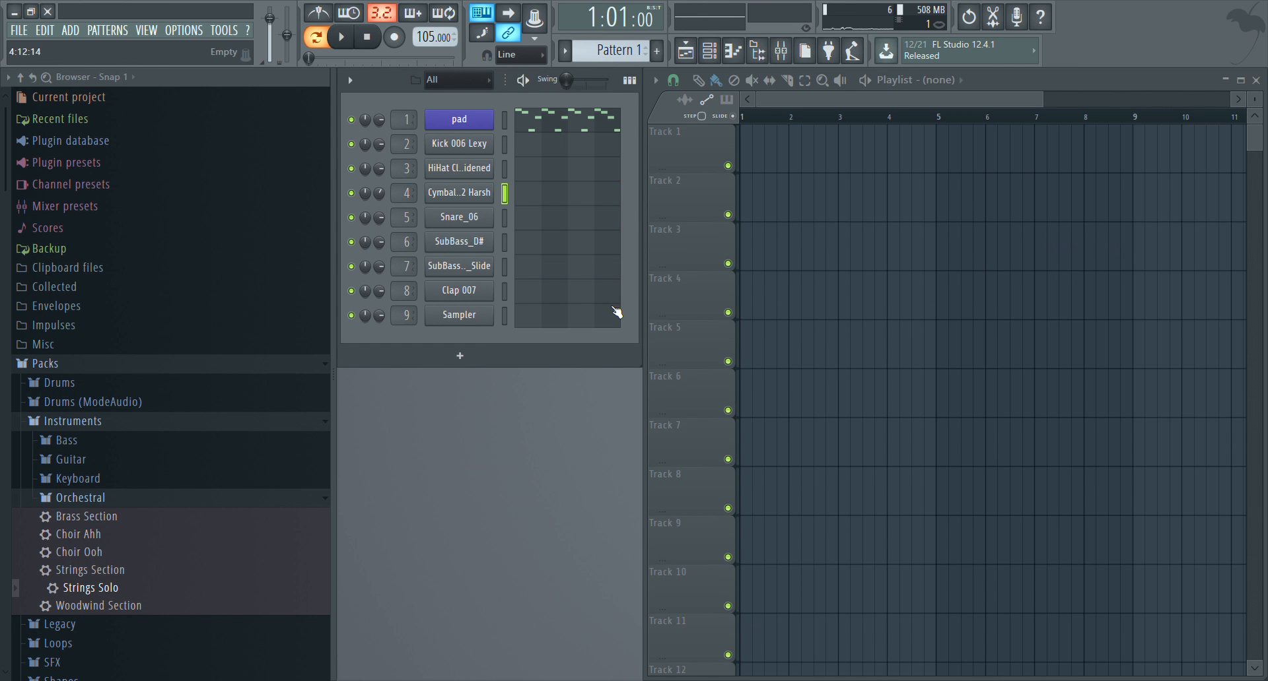
left_click(546, 218)
left_click(1085, 225)
Place three consecutive Pattern 1 clips on playlist Track 1, starting at bars 1, 5 and 9
left_click(741, 147)
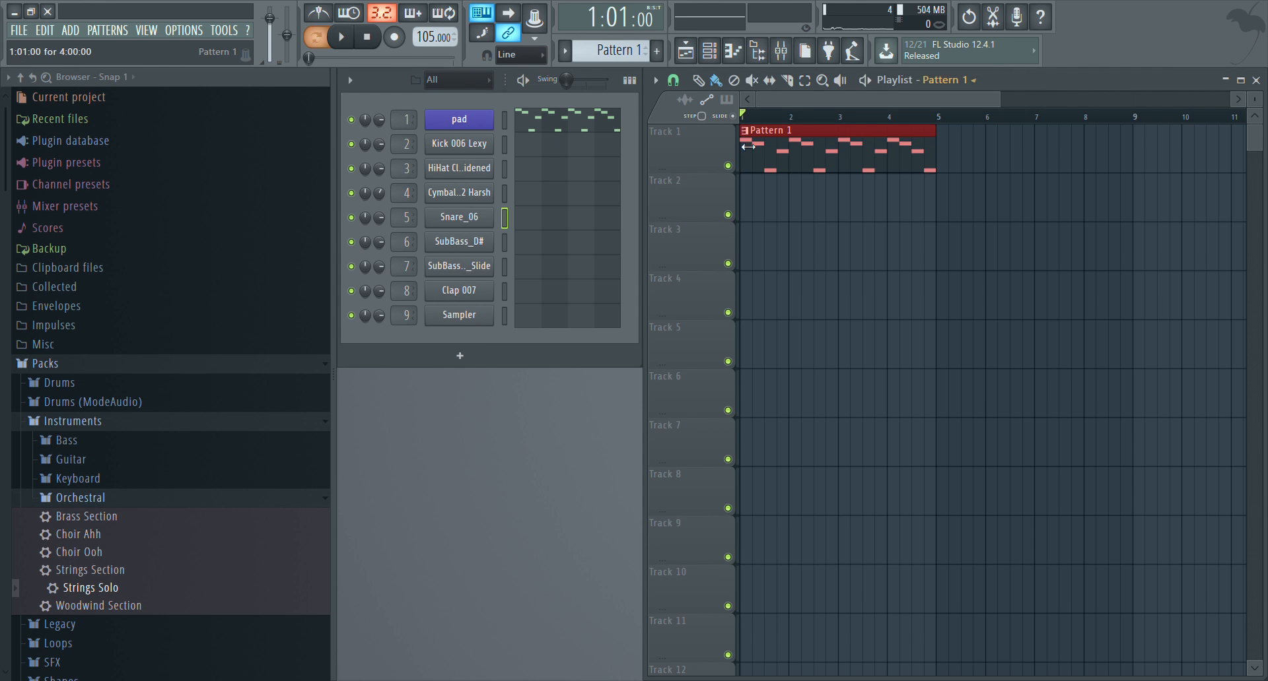
left_click(943, 154)
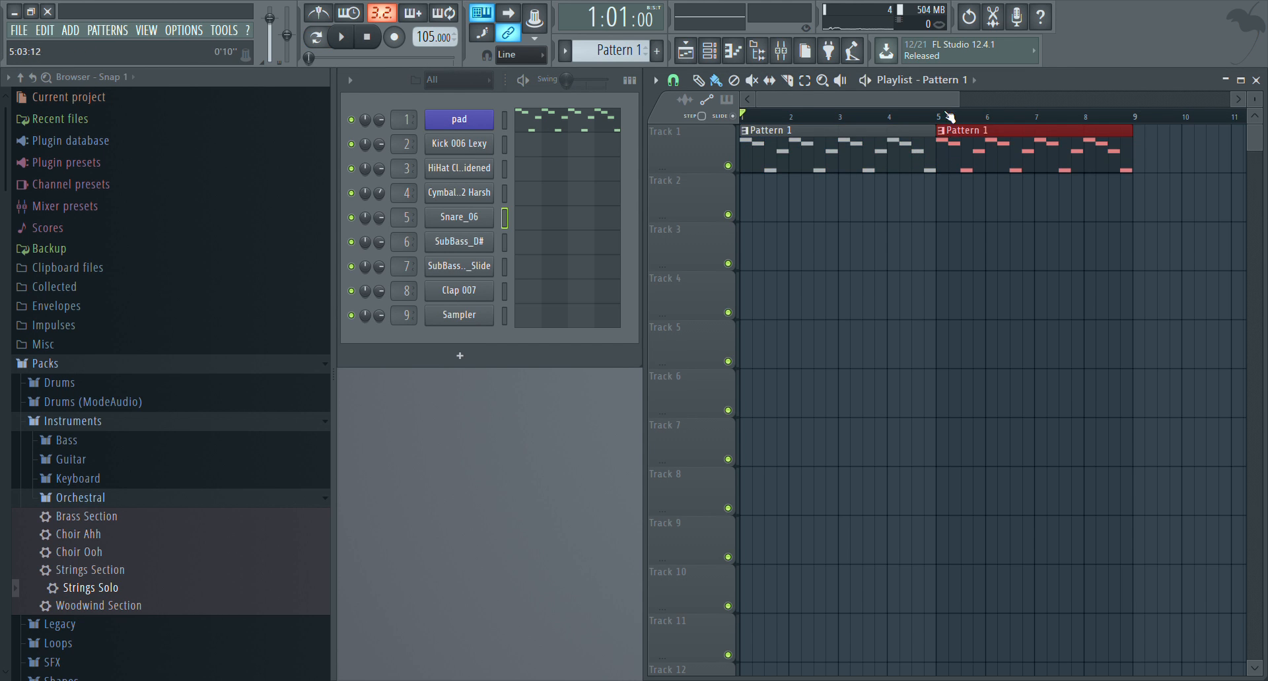
scroll(944, 156, "down", 3)
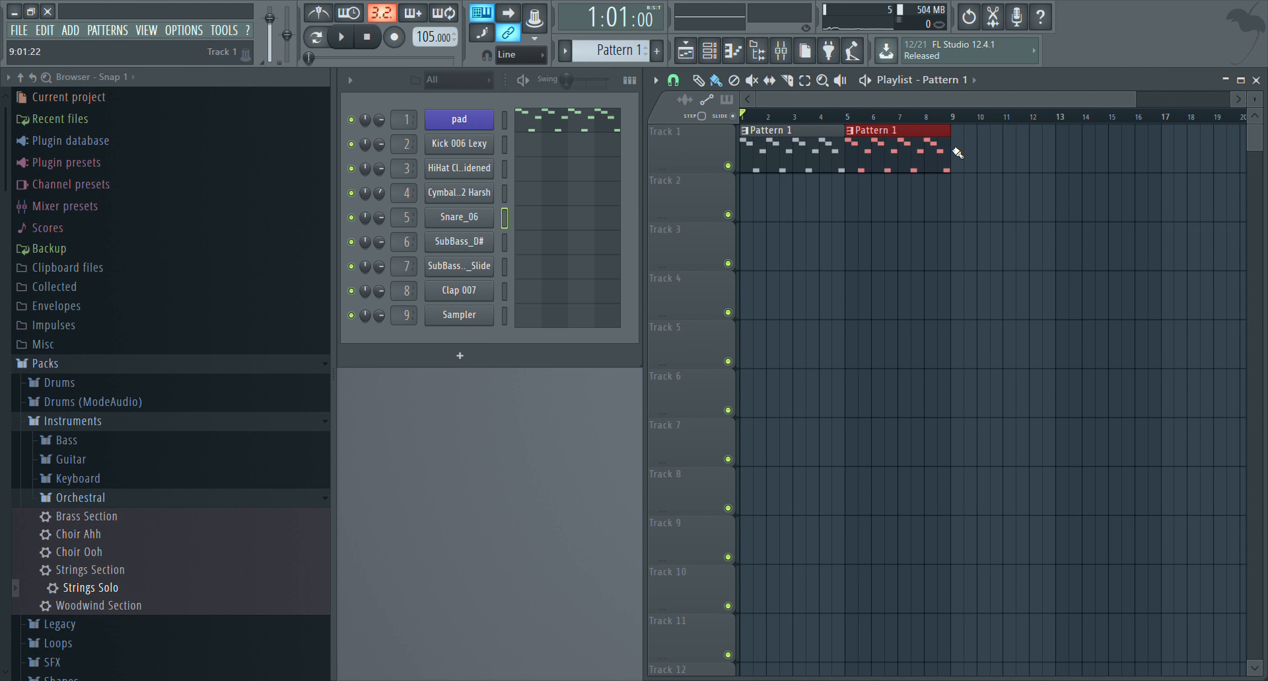
left_click(954, 151)
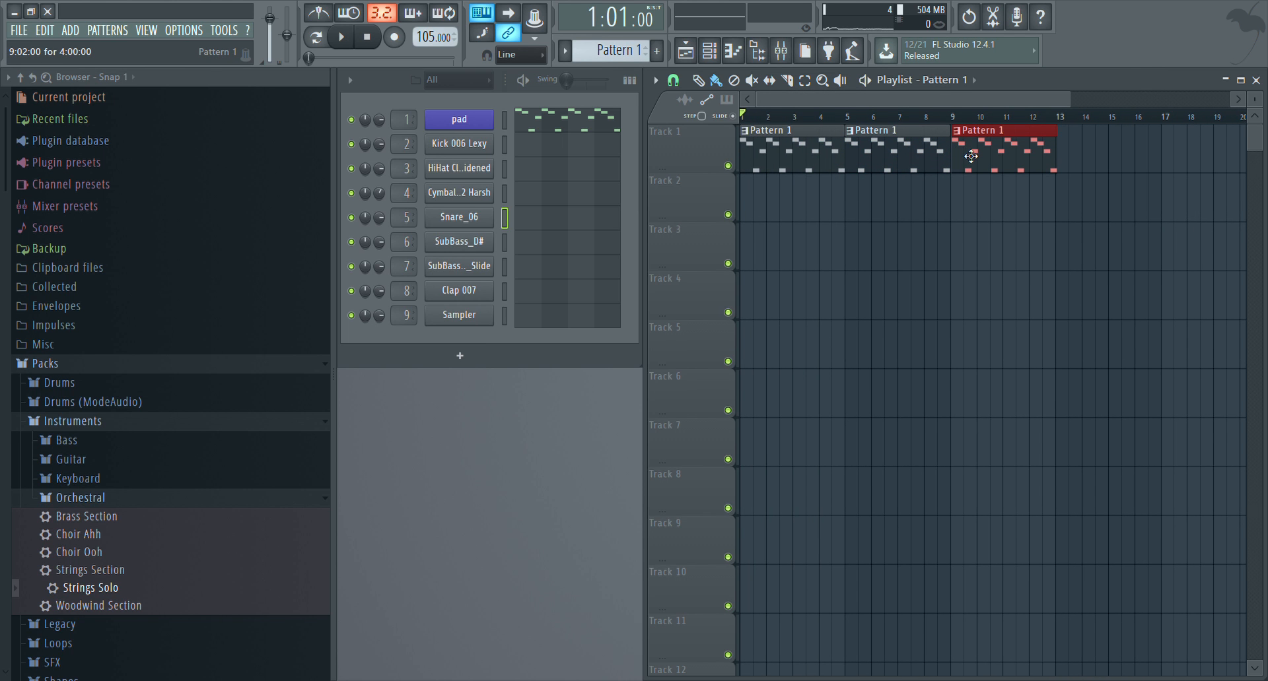
scroll(962, 141, "up", 4)
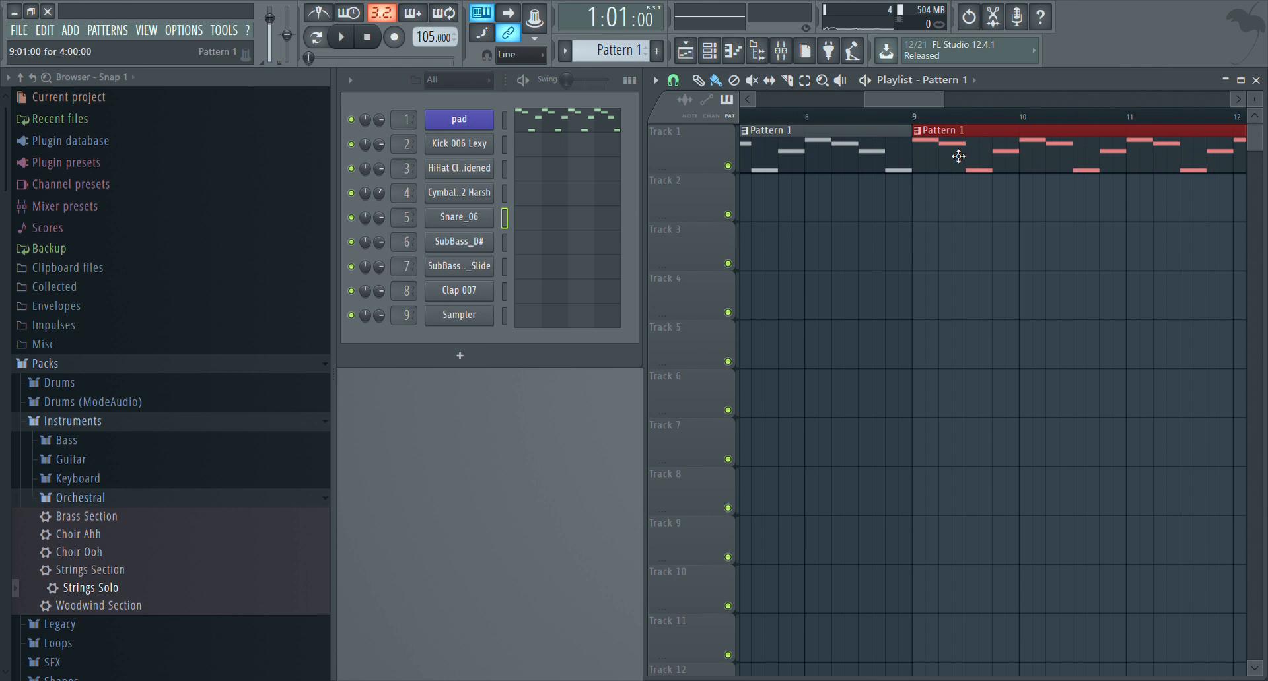
scroll(898, 109, "down", 3)
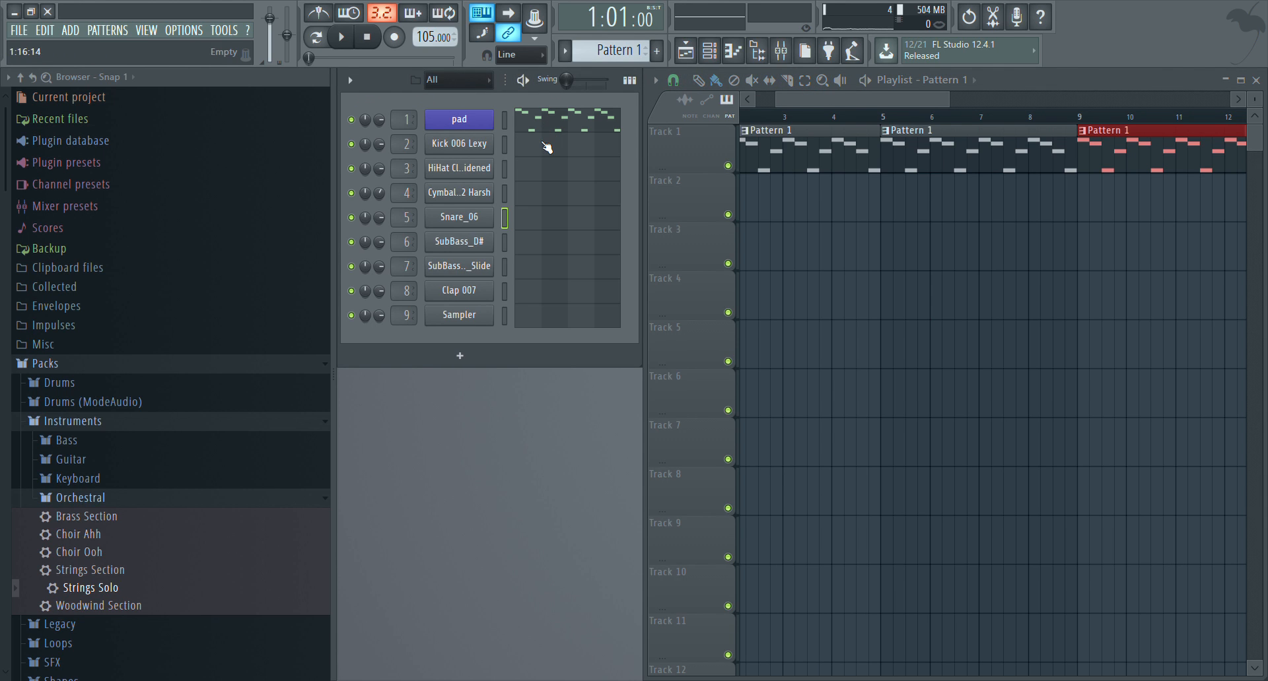
Create a new pattern named kick
key("F4")
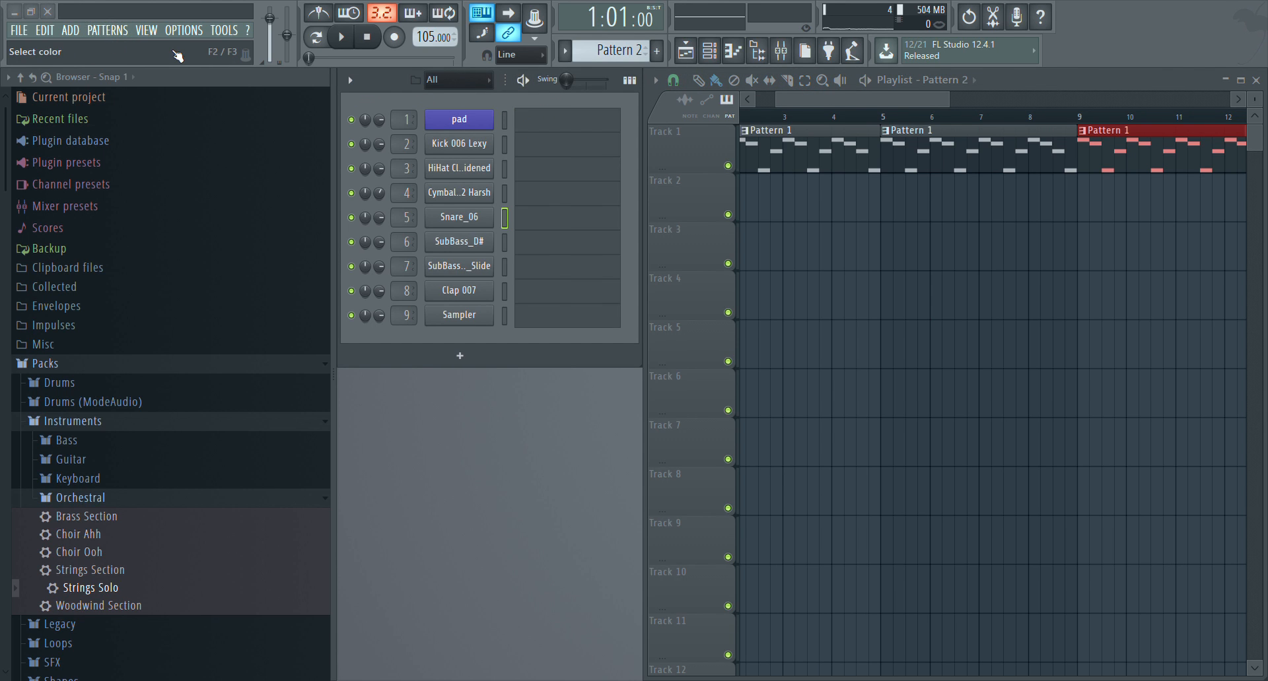
type("kick")
key("Return")
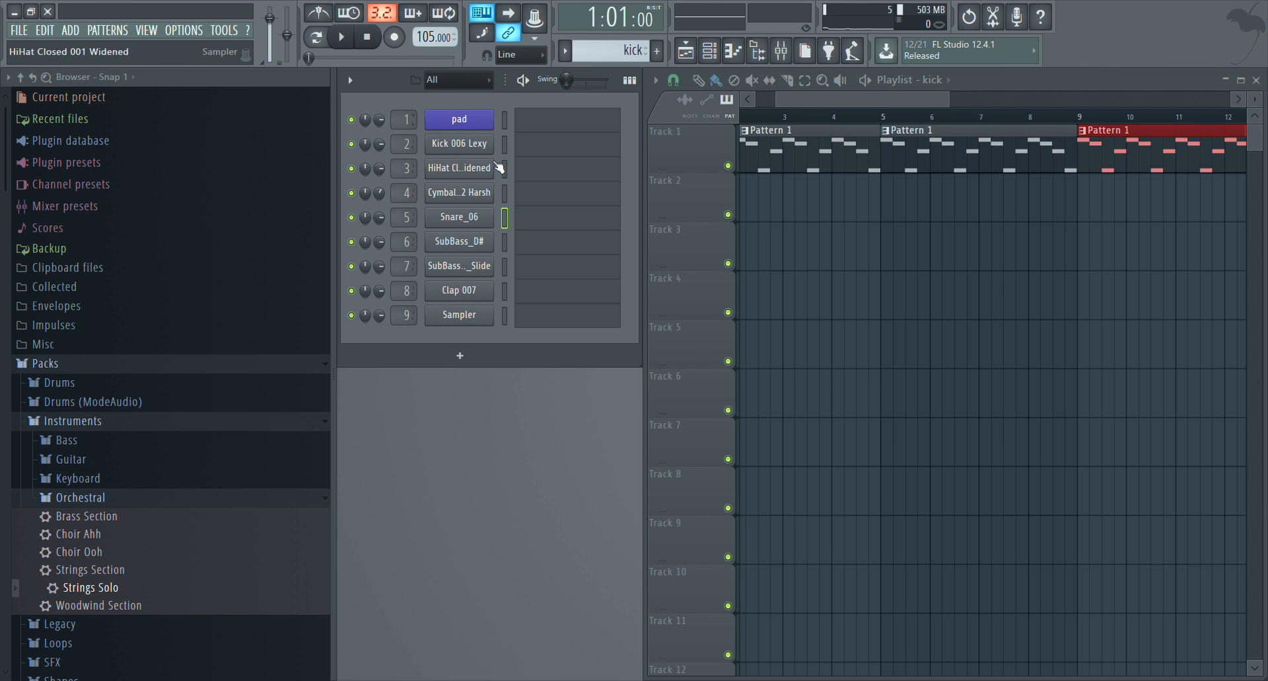
Record a live C5 kick rhythm on the Kick 006 Lexy channel in song playback from bar 5 to near the end of bar 8
left_click(541, 148)
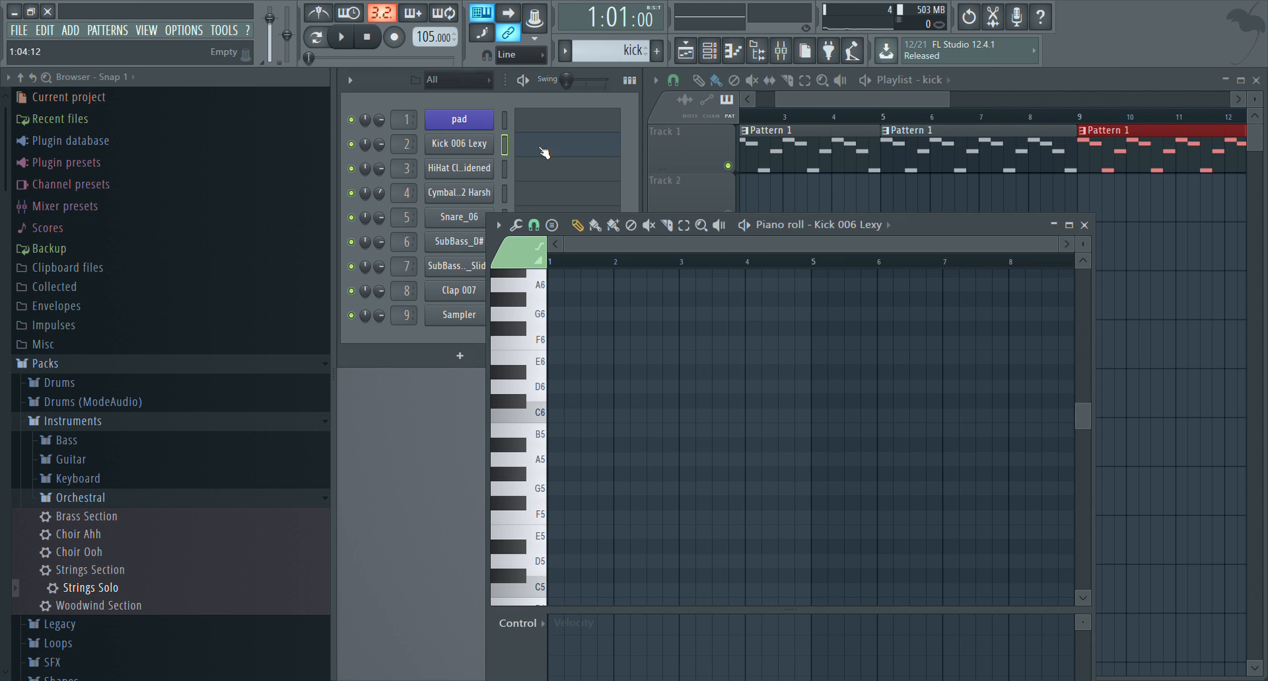
left_click(888, 123)
left_click(882, 119)
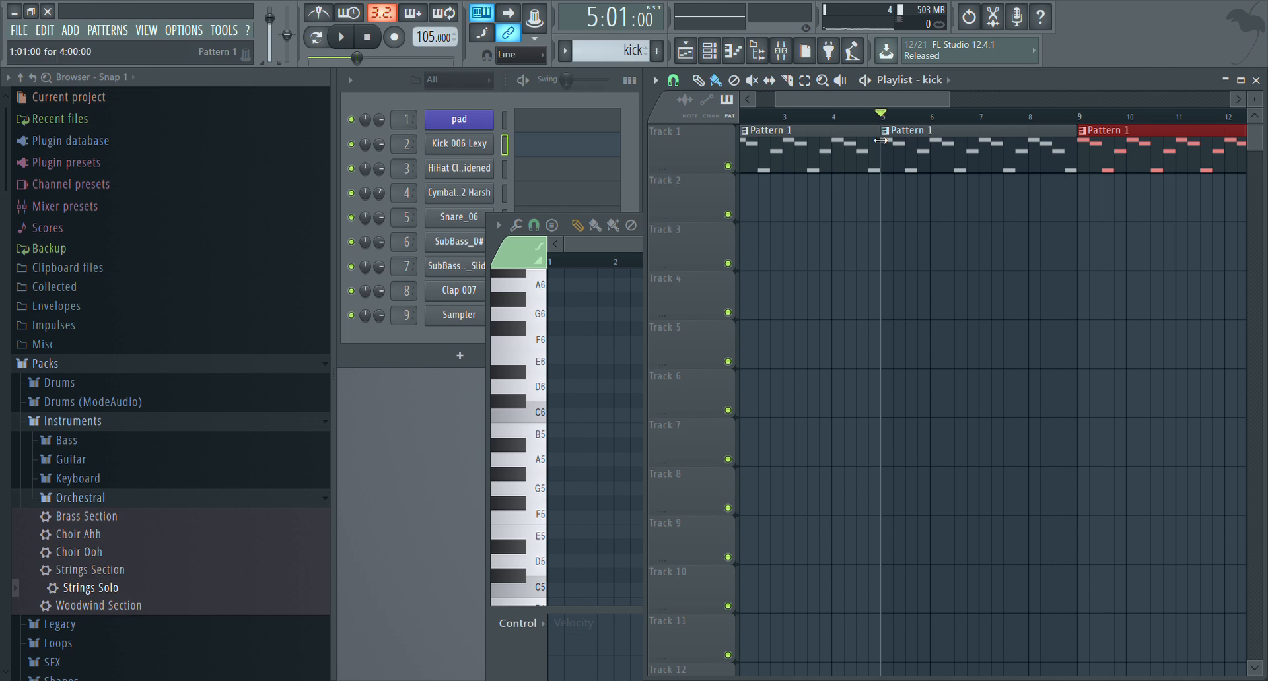
left_click(394, 38)
key("space")
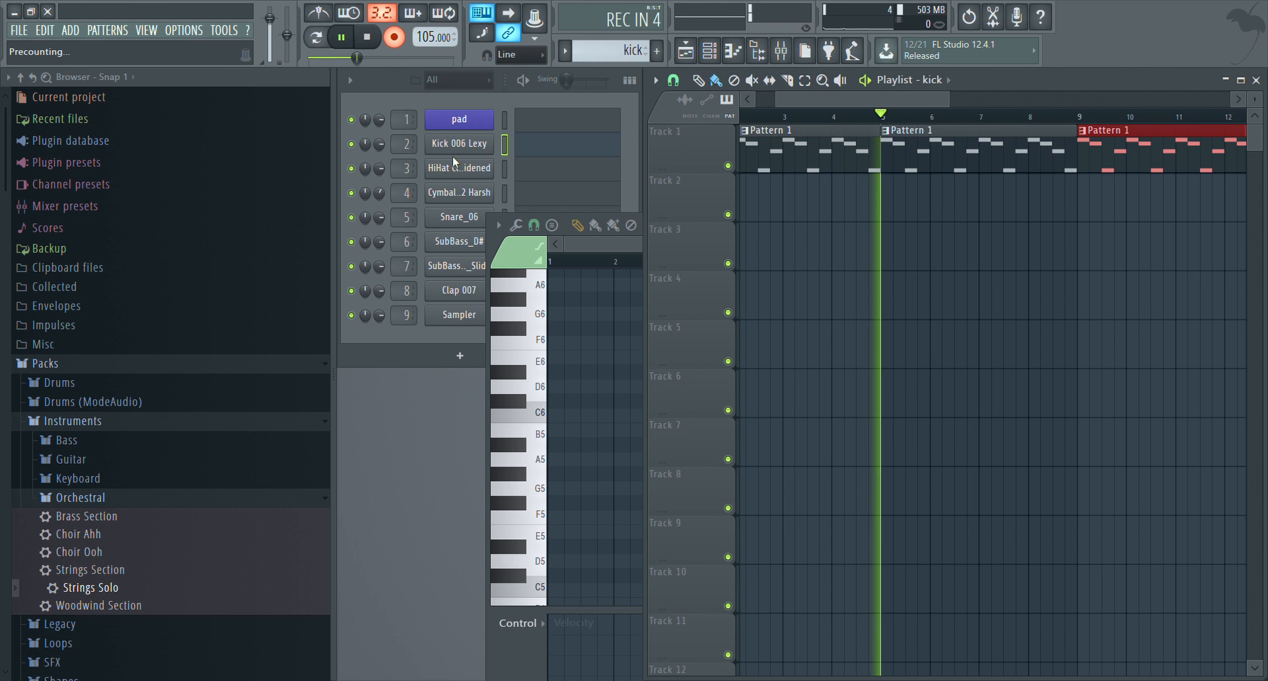
key("z")
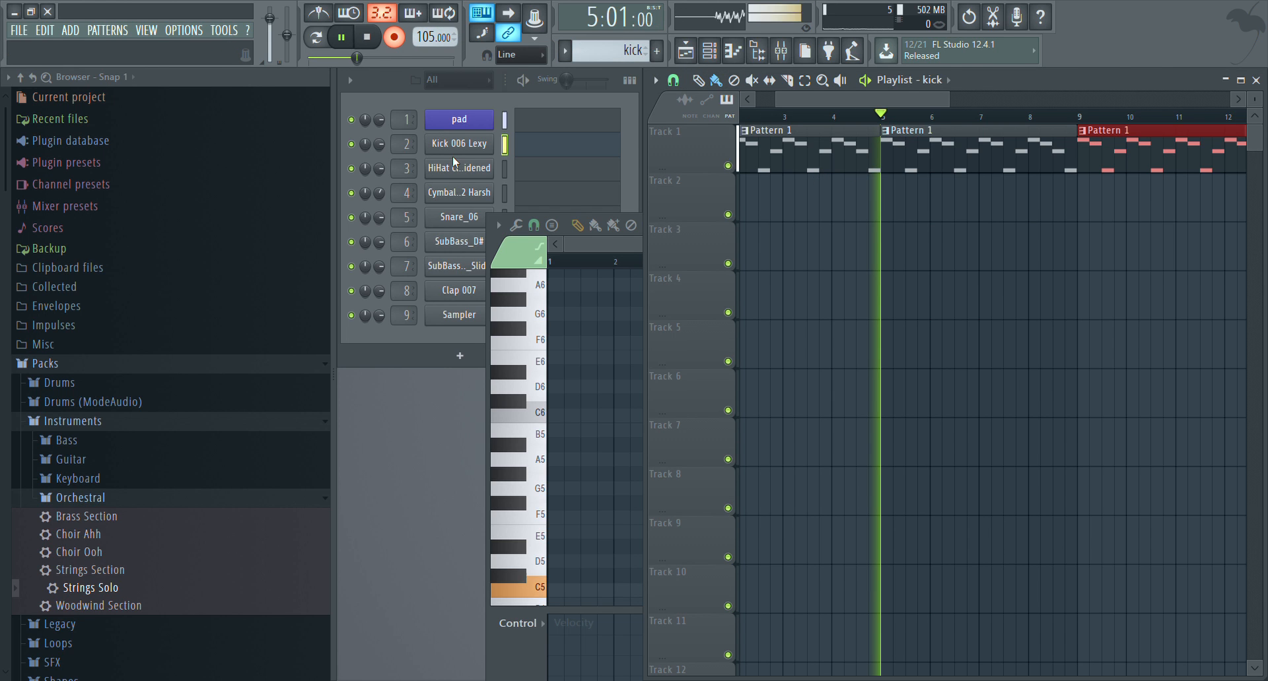
key("z")
key("z")
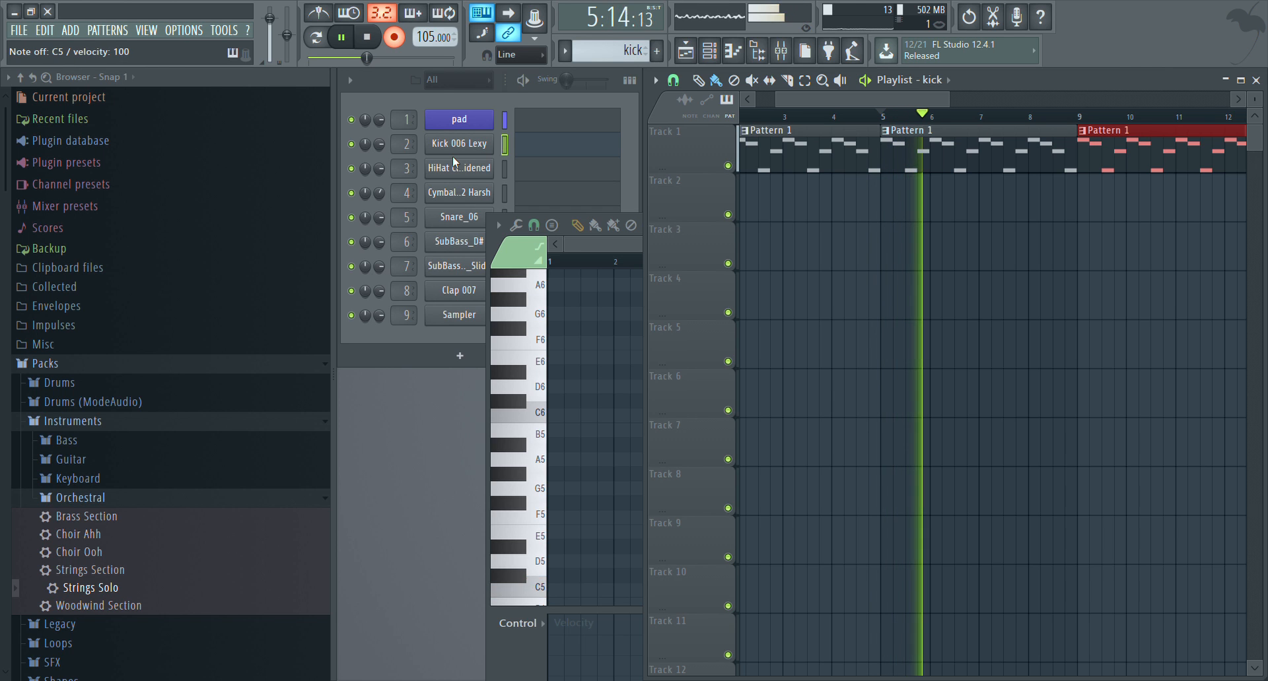
key("z")
key("z")
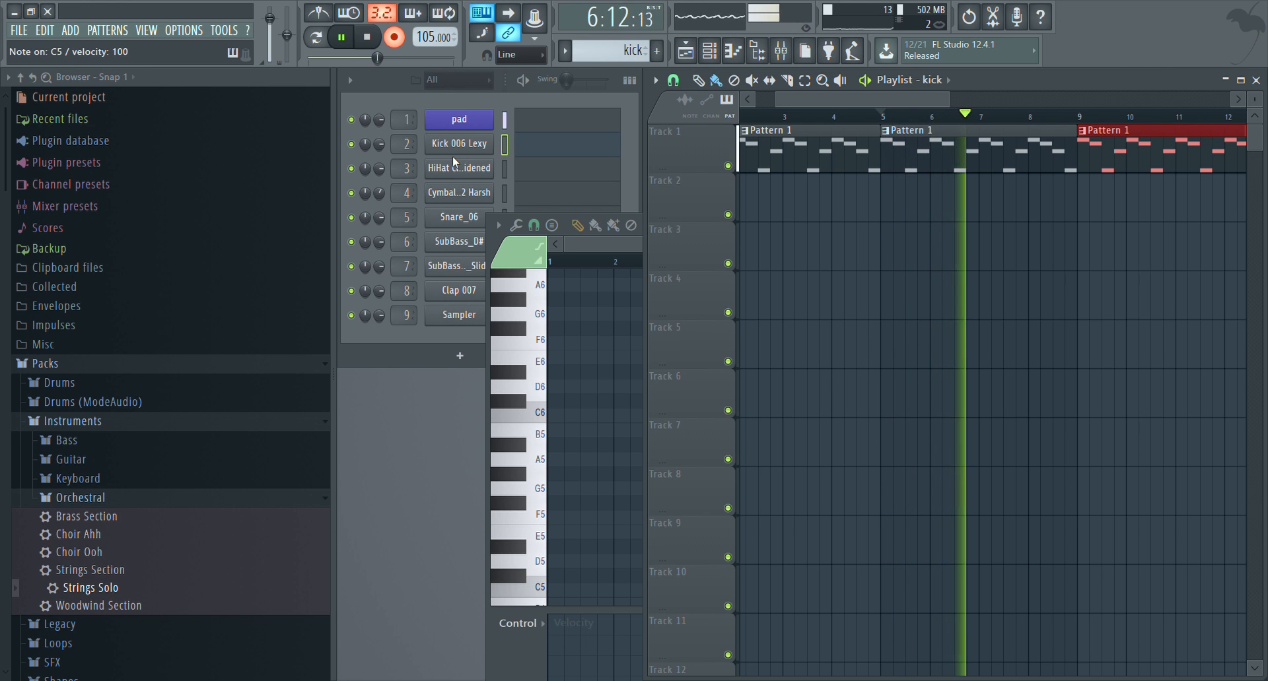
key("z")
key("z")
key("z")
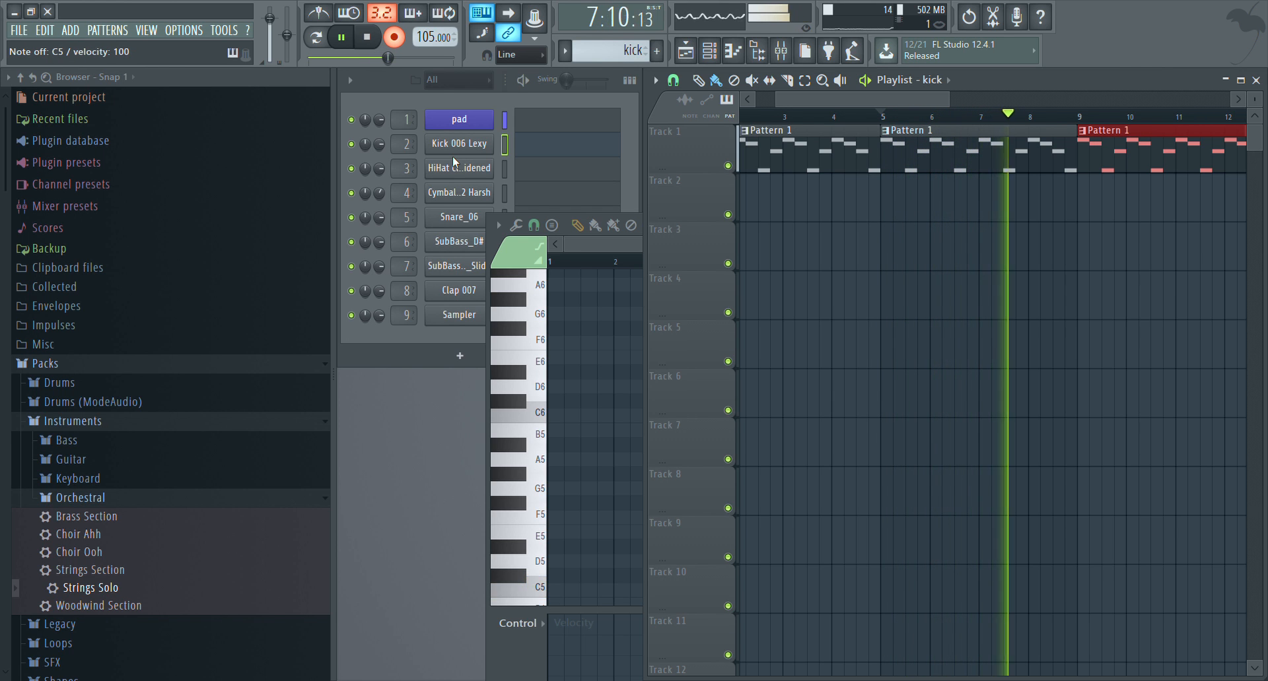
key("z")
key("z")
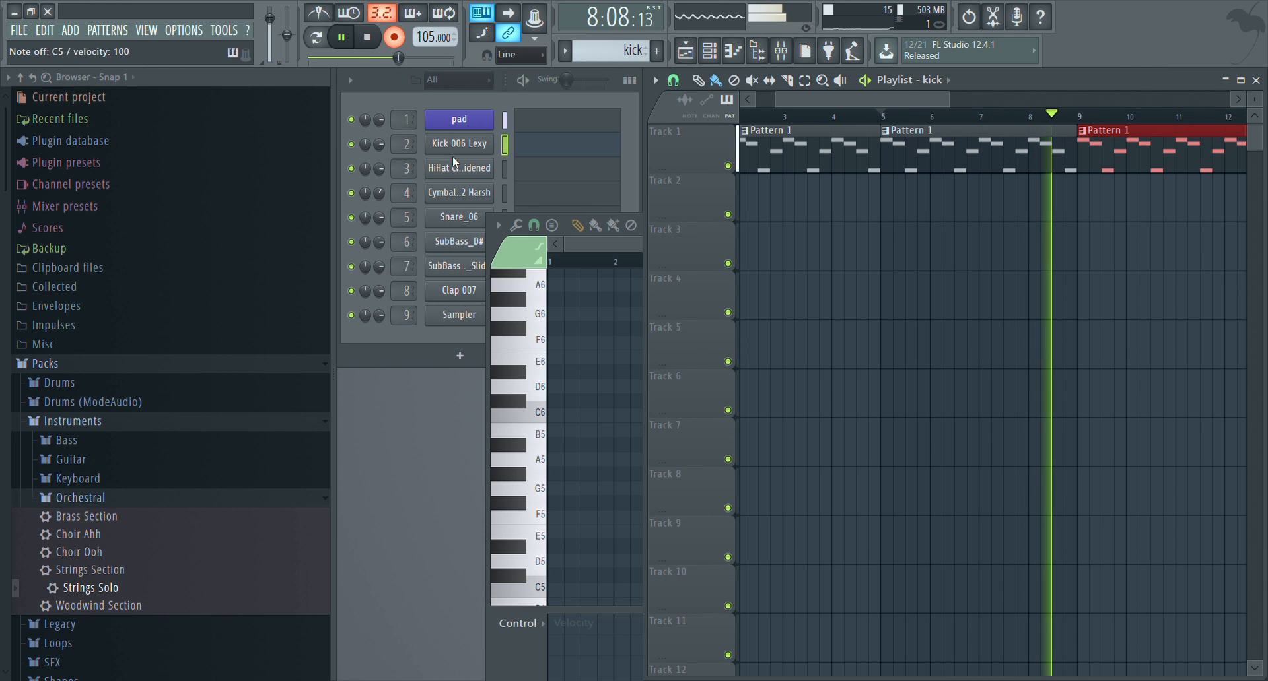
key("space")
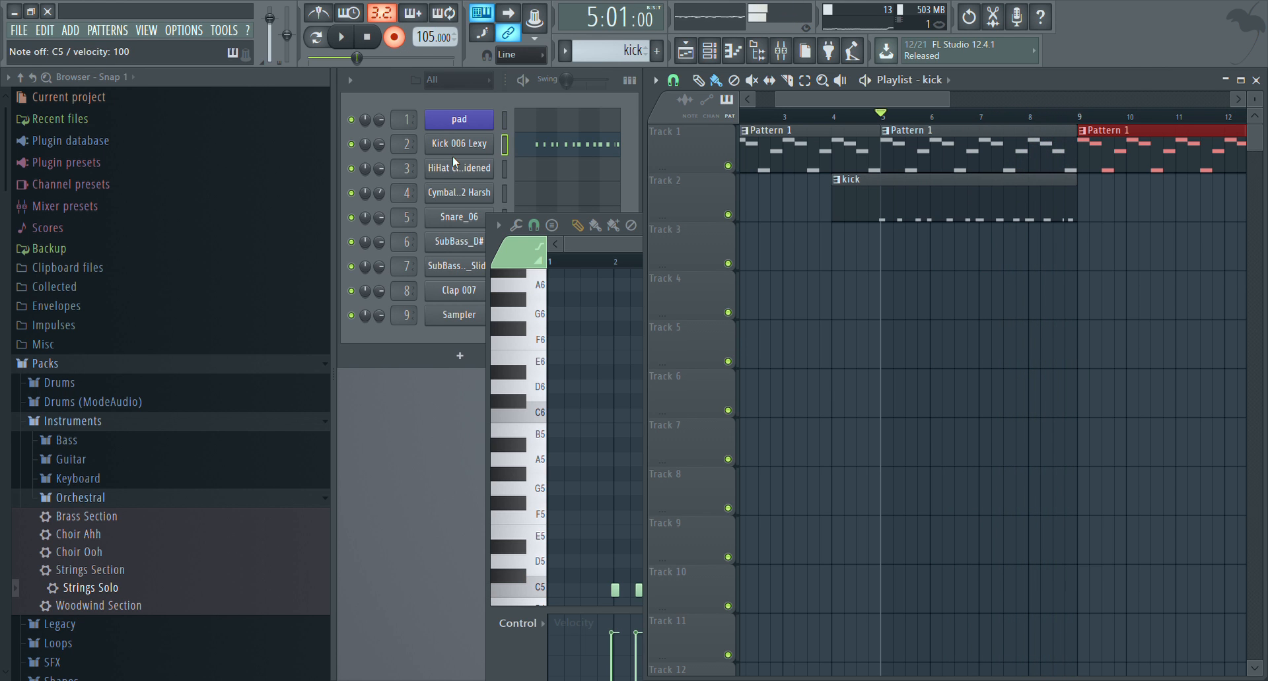
Shift all the recorded kick notes one bar earlier in the piano roll so that the first note starts at bar 1
key("F7")
left_click(565, 159)
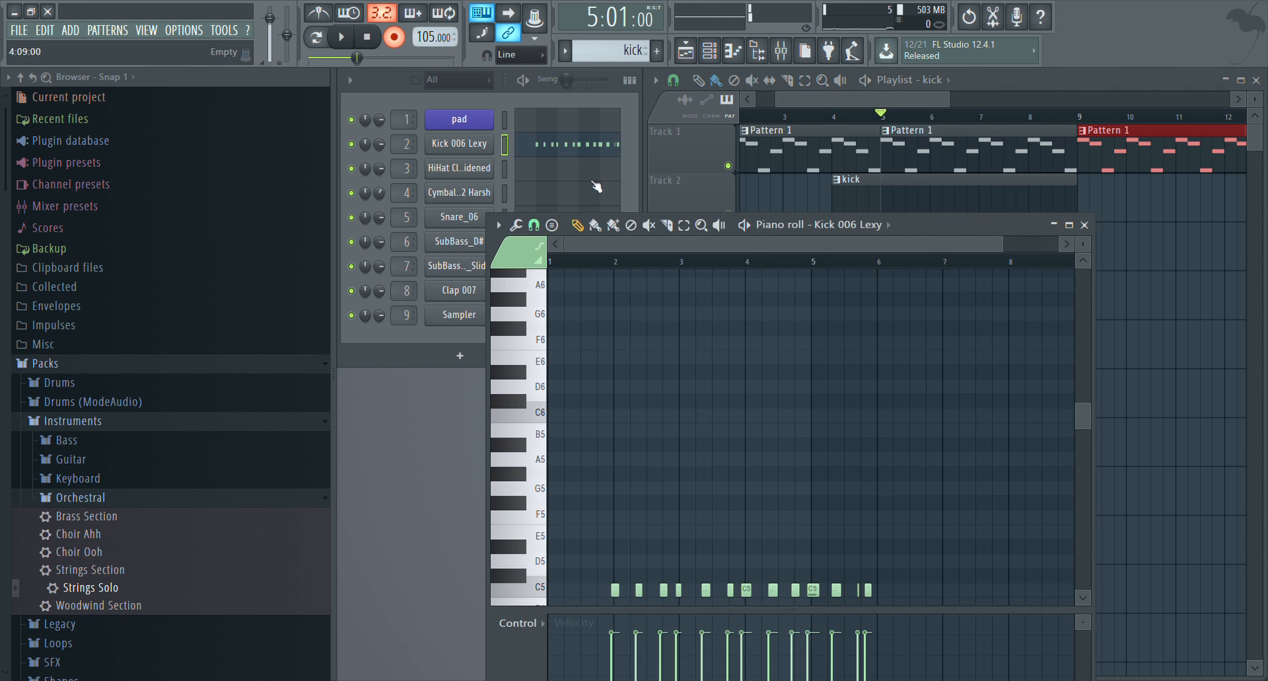
left_click_drag(618, 334, 535, 327)
scroll(622, 262, "up", 4)
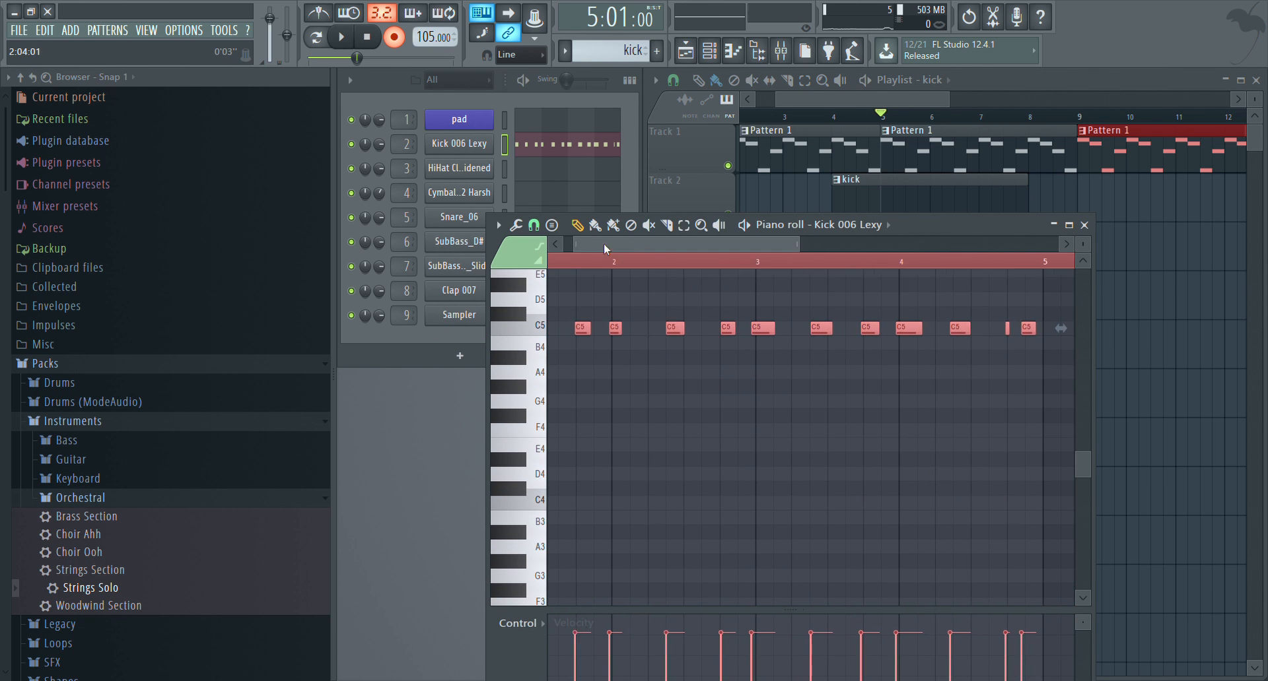
scroll(581, 310, "up", 4)
left_click(595, 346)
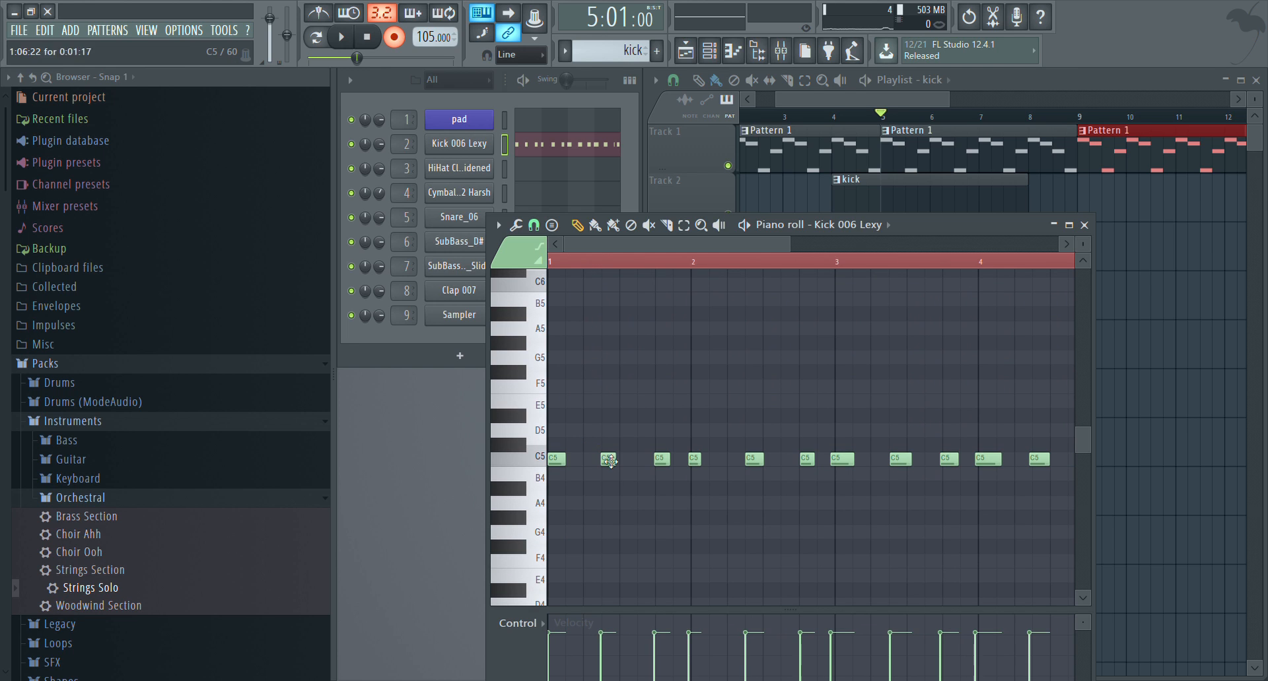
Align the off-grid C5 kick notes in bars 1 and 2 to the grid, redrawing the unevenly recorded ones
left_click_drag(616, 461, 643, 462)
left_click(538, 464)
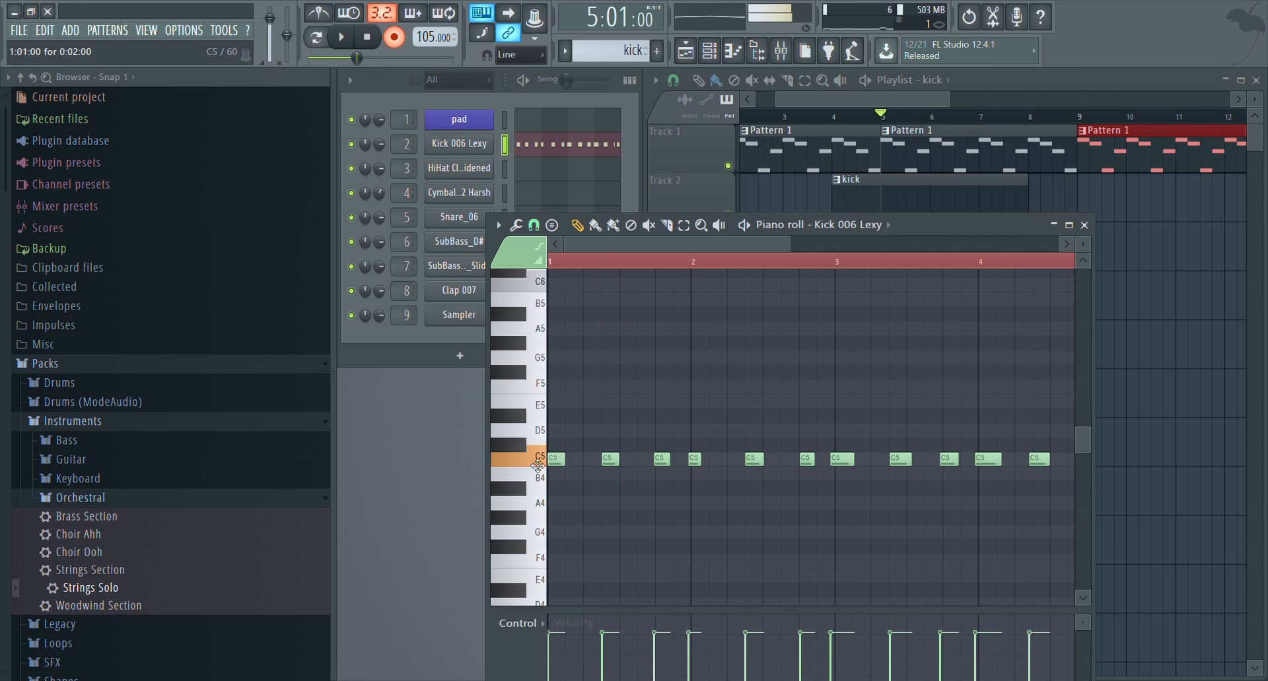
right_click(662, 461)
left_click(663, 461)
right_click(696, 463)
left_click(696, 463)
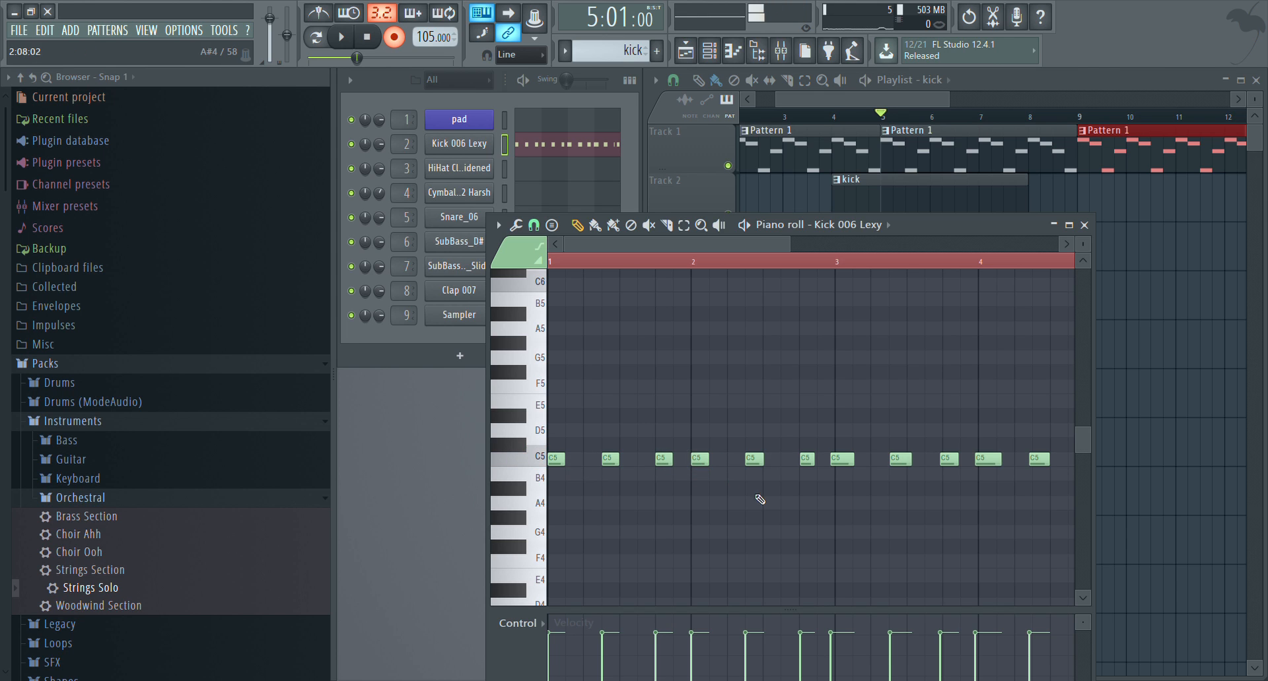
right_click(753, 459)
left_click(754, 459)
right_click(807, 459)
left_click(807, 460)
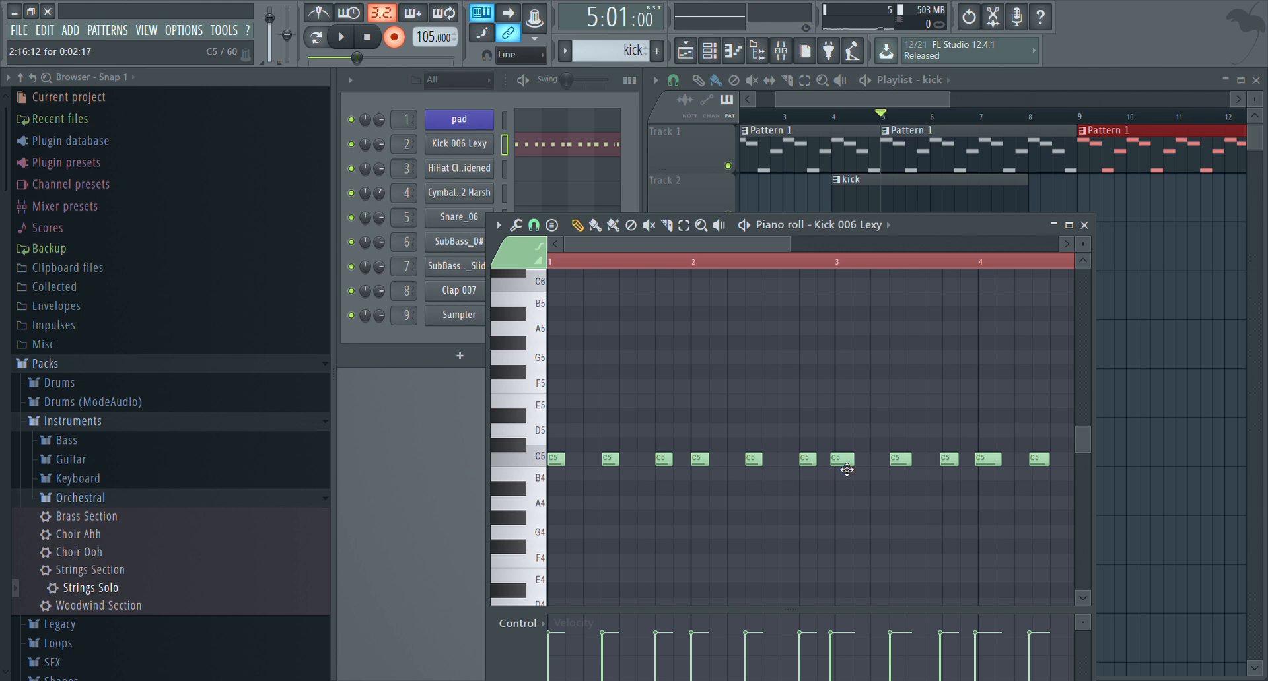
Replace the three C5 kick notes in bar 3 with grid-aligned notes of equal length
right_click(843, 461)
left_click(840, 460)
right_click(899, 460)
left_click(898, 460)
right_click(950, 461)
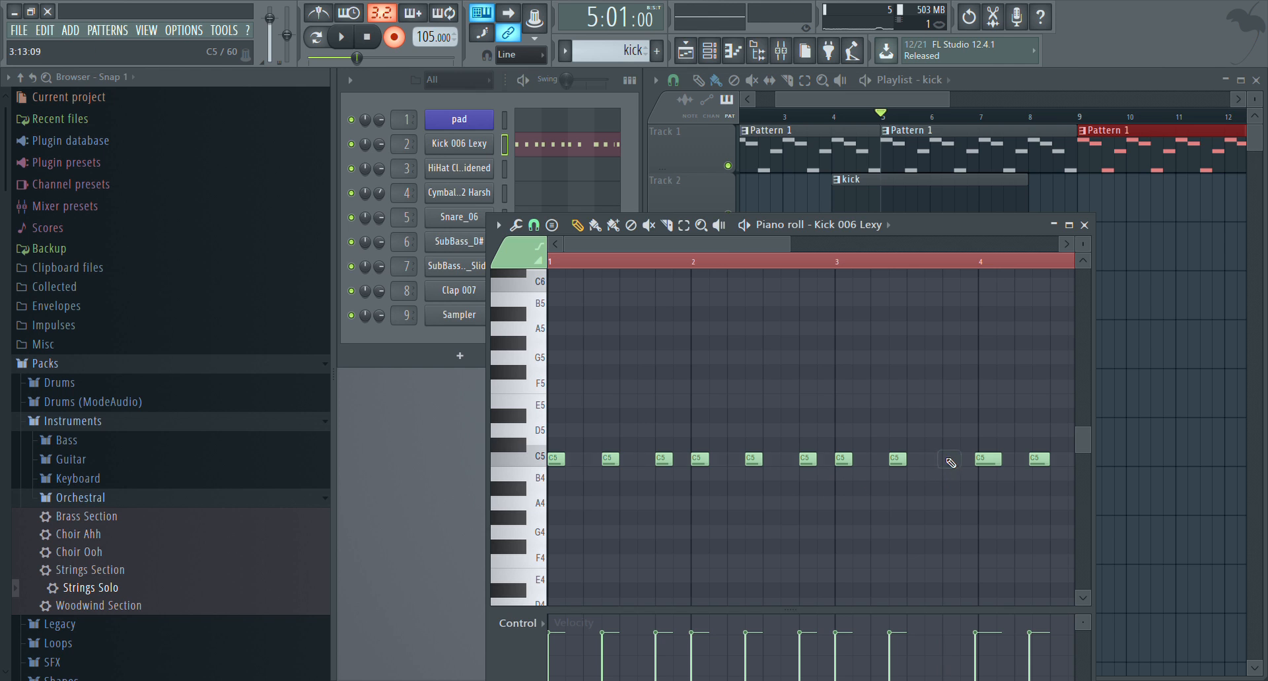
left_click(949, 462)
Replace the C5 kick notes in bar 4 with grid-aligned ones, including the very short note near the bar's end
left_click_drag(727, 244, 847, 272)
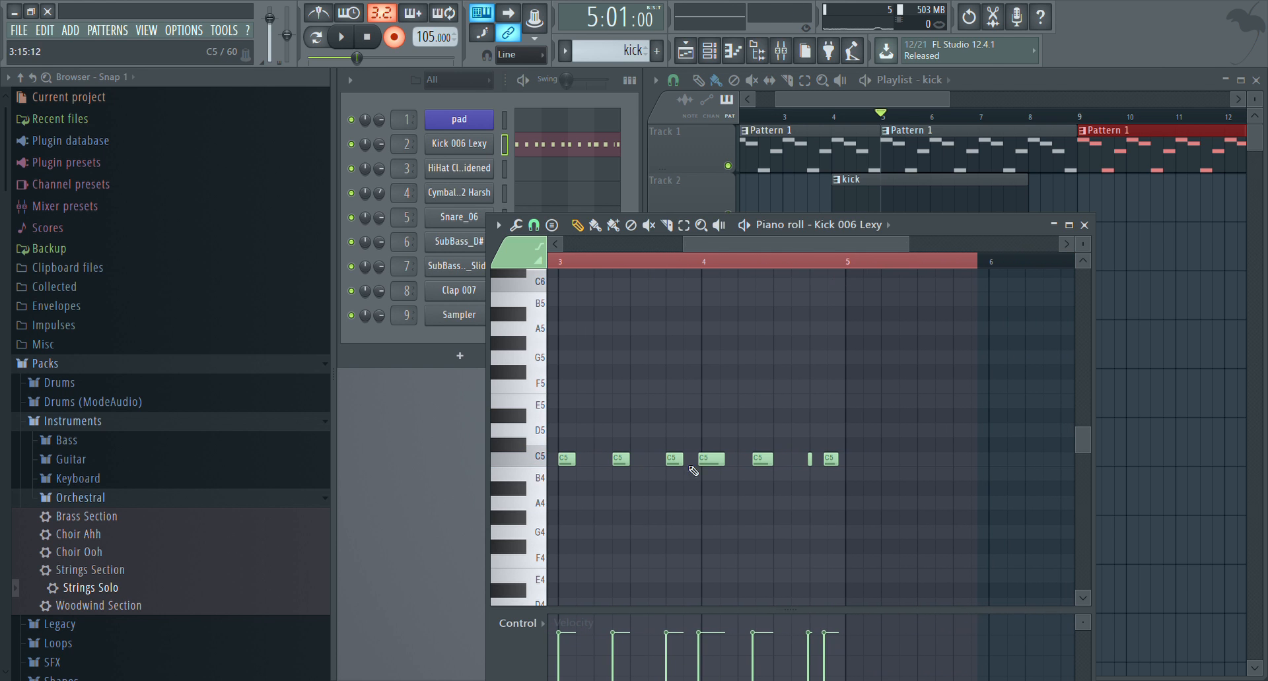
right_click(710, 460)
left_click(707, 460)
right_click(763, 460)
left_click(761, 461)
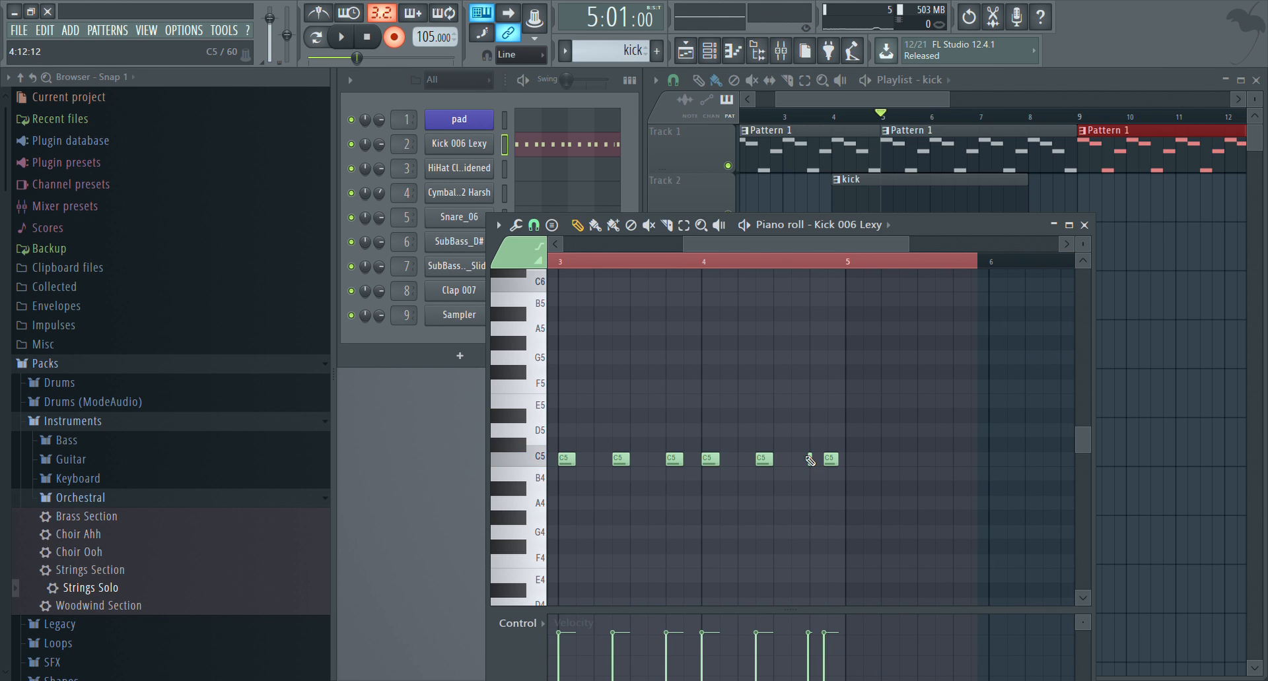
left_click(812, 460)
right_click(831, 461)
left_click(830, 460)
Play back the song, move the kick clip on Track 2 to bar 5, and place a second kick clip at bar 9
key("space")
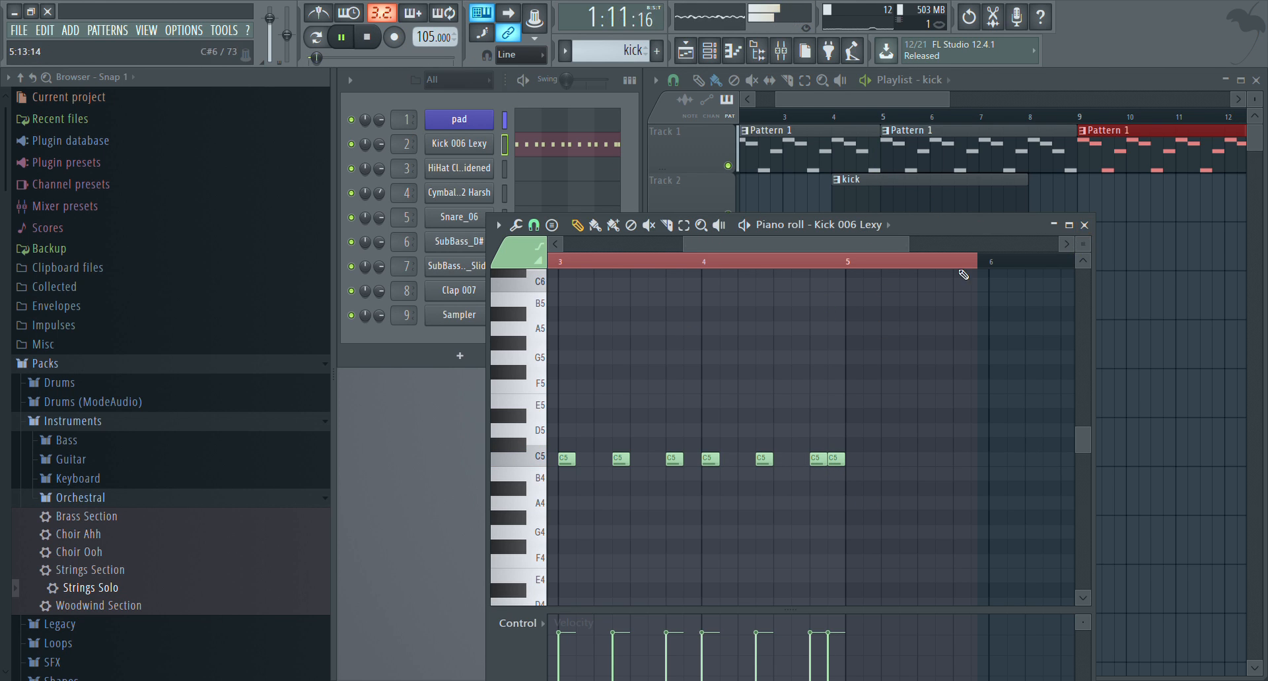
left_click(1084, 225)
left_click_drag(935, 222, 984, 222)
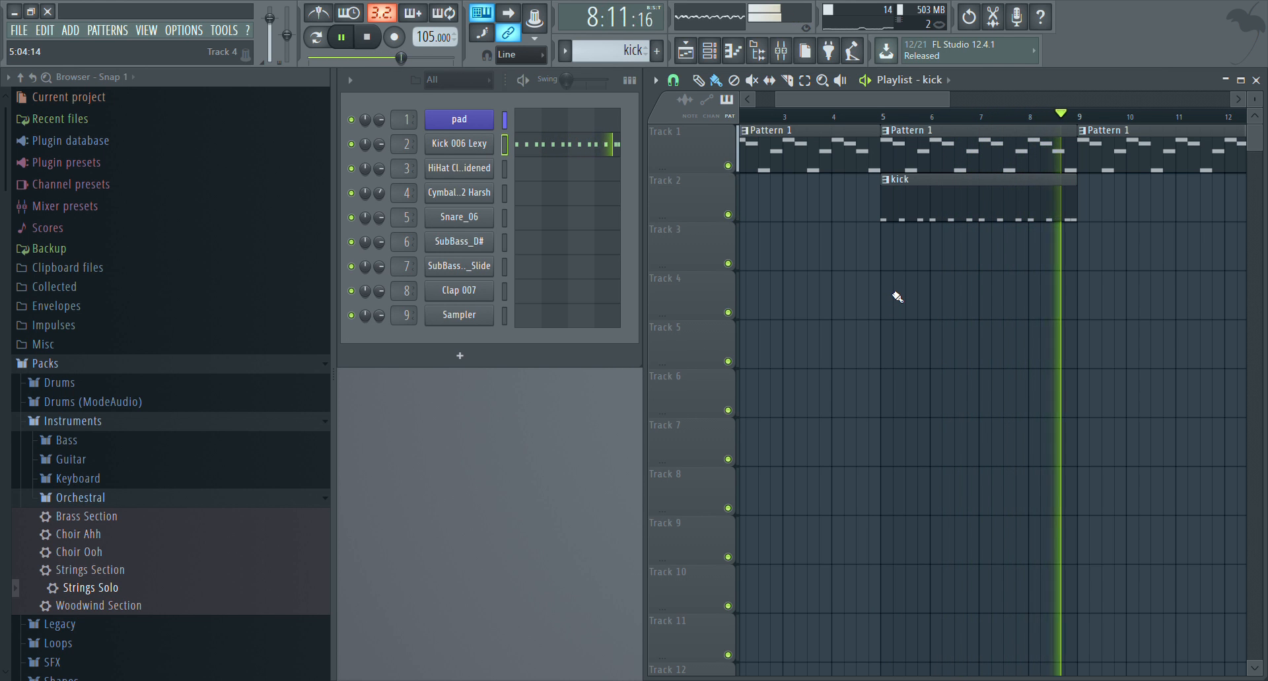
key("space")
left_click(1081, 212)
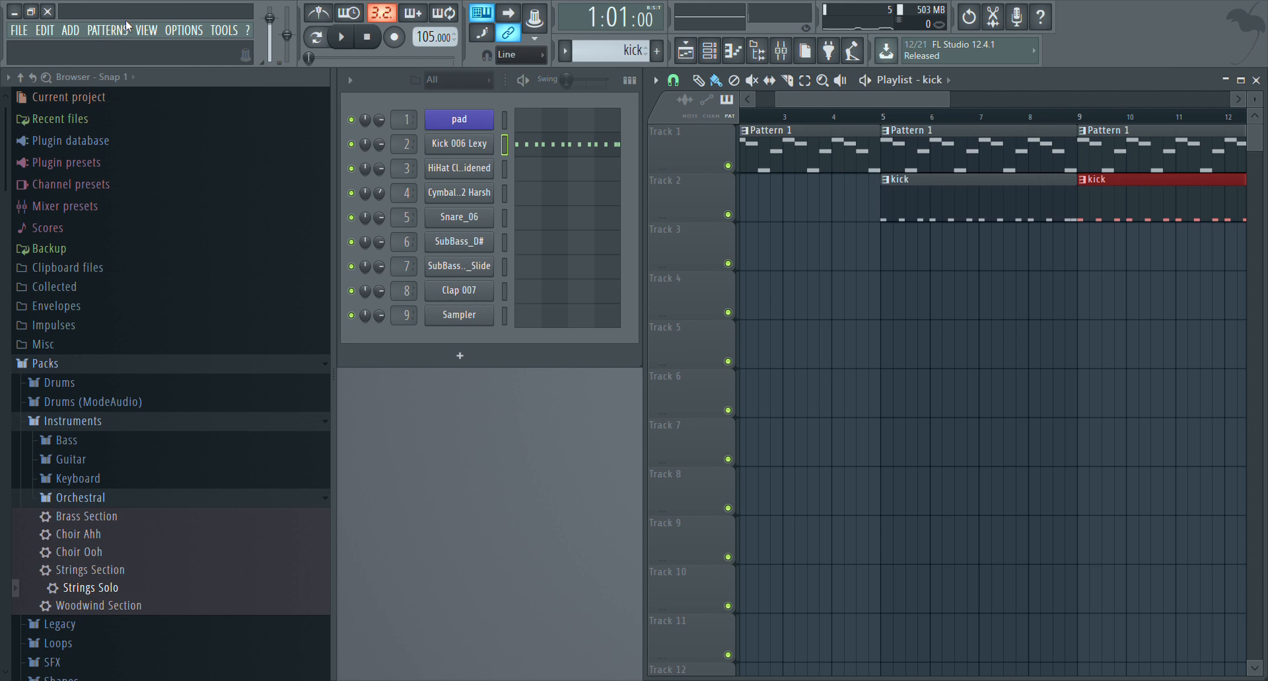
Rename mixer insert 2 as kick and the vocal insert as snare
left_click(781, 50)
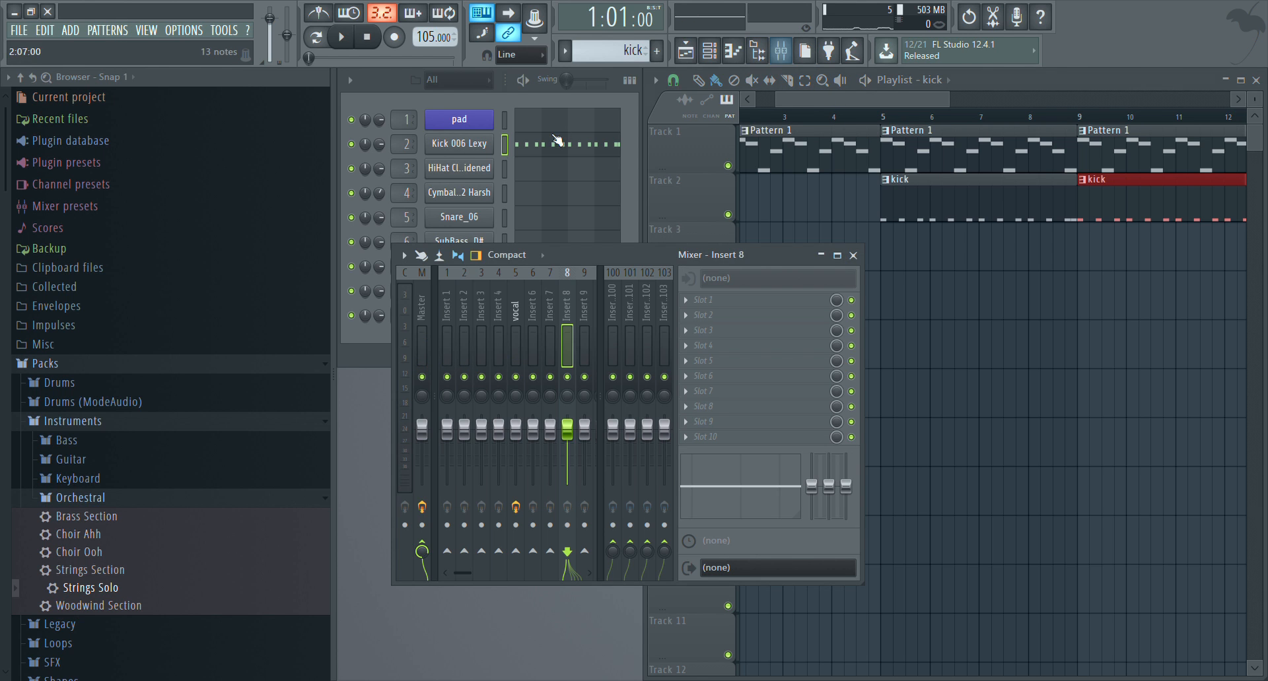
left_click(465, 305)
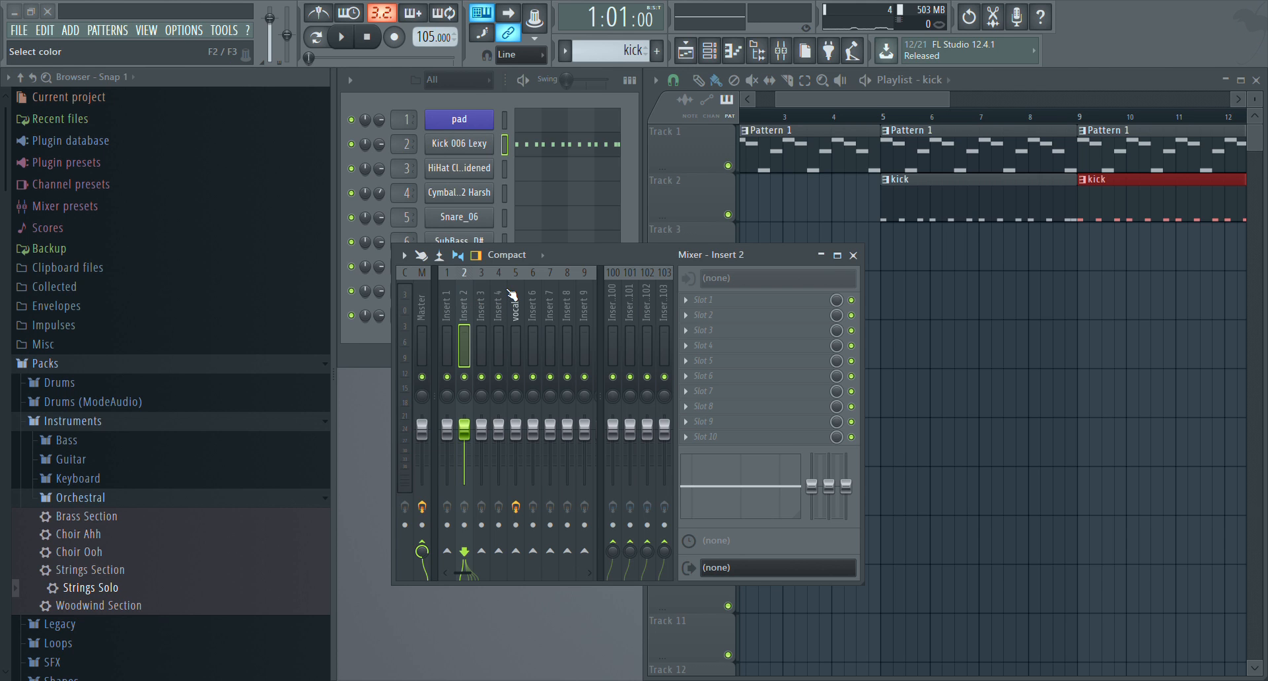
type("kick")
key("Return")
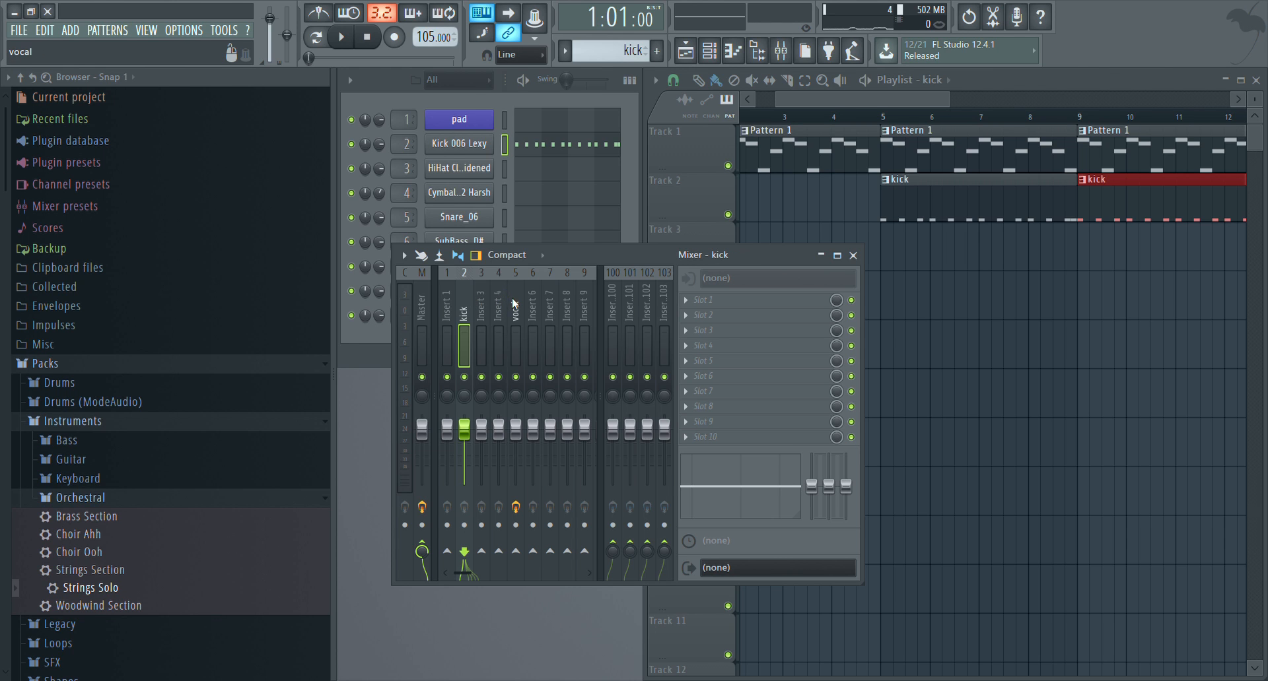
left_click(514, 303)
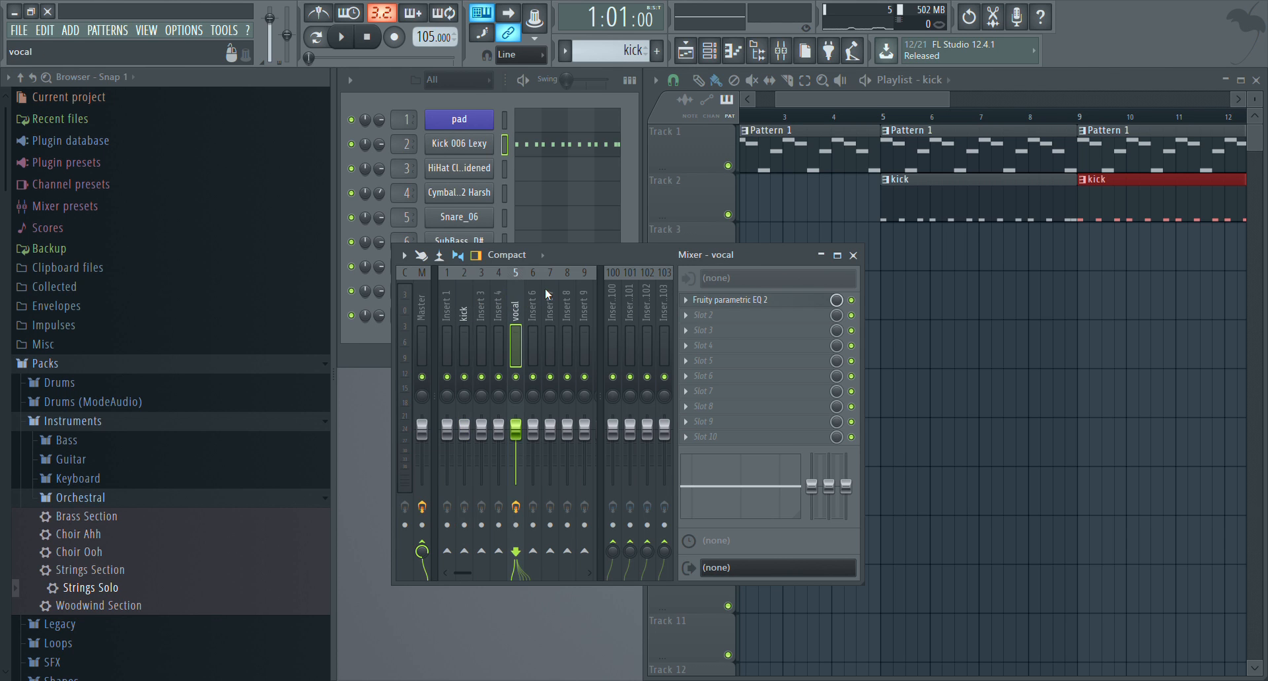
type("snare")
key("Return")
Add Fruity parametric EQ 2 to the kick insert, cut band 1 by about 5 dB and boost band 3 by about 8 dB
left_click(465, 292)
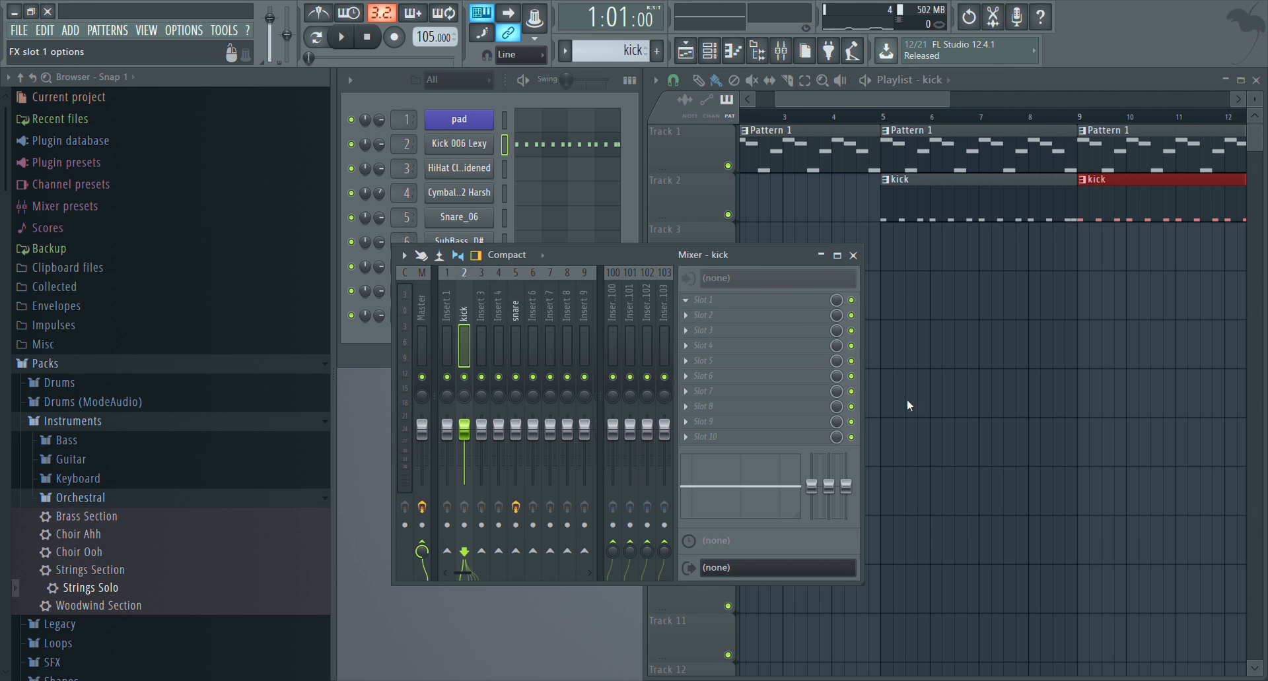
left_click_drag(583, 398, 539, 419)
left_click_drag(578, 367, 626, 368)
Audition the kick through the equalizer, flatten band 2 to 0 dB at about 123 Hz, and close the equalizer
key("q")
key("q")
key("q")
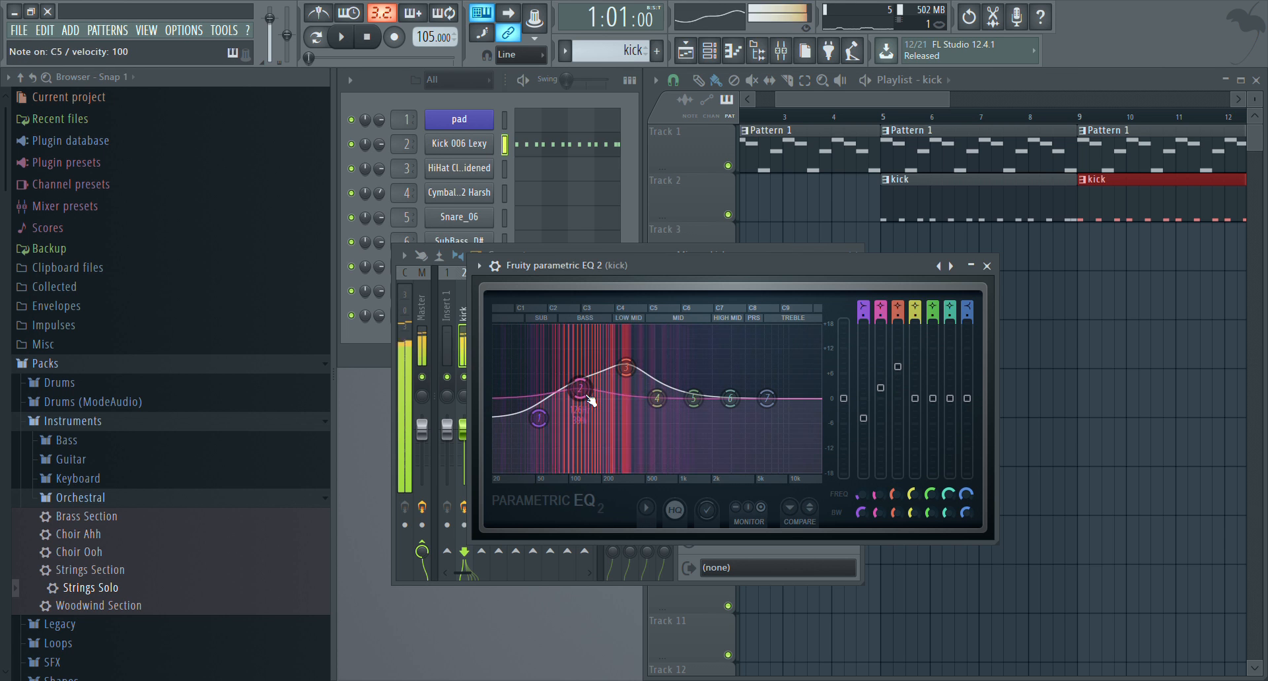
key("q")
left_click_drag(585, 388, 584, 397)
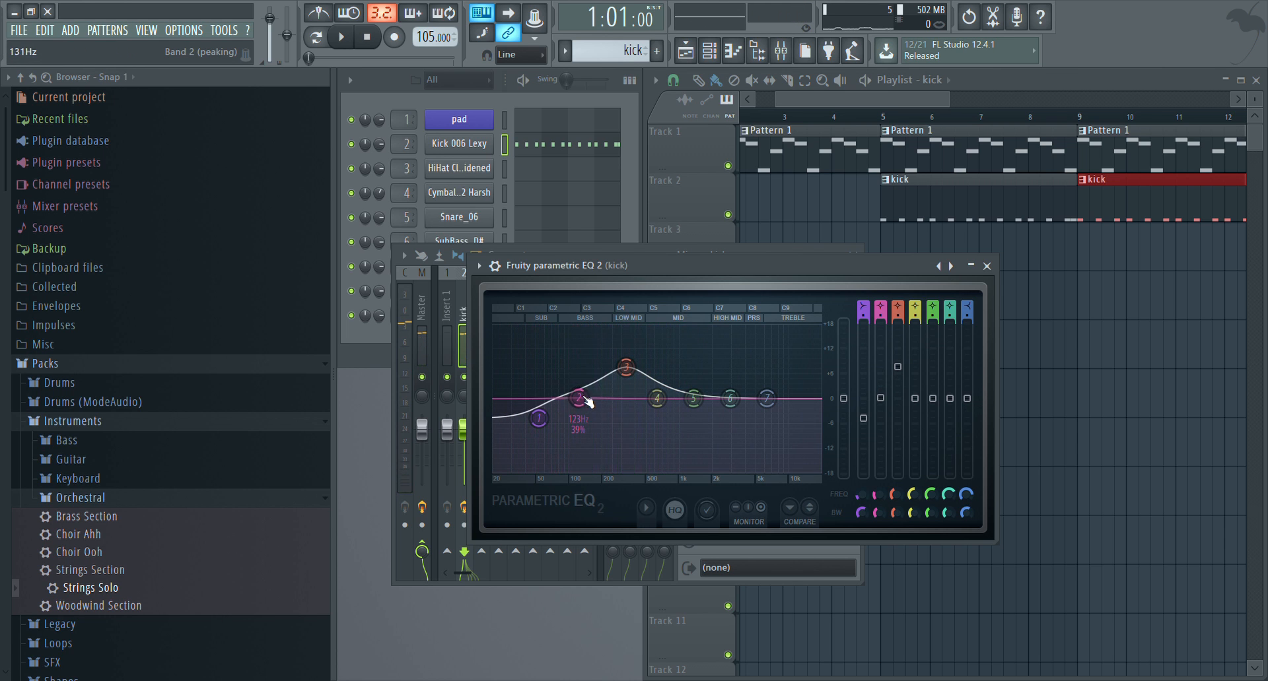
key("q")
key("q")
left_click(986, 266)
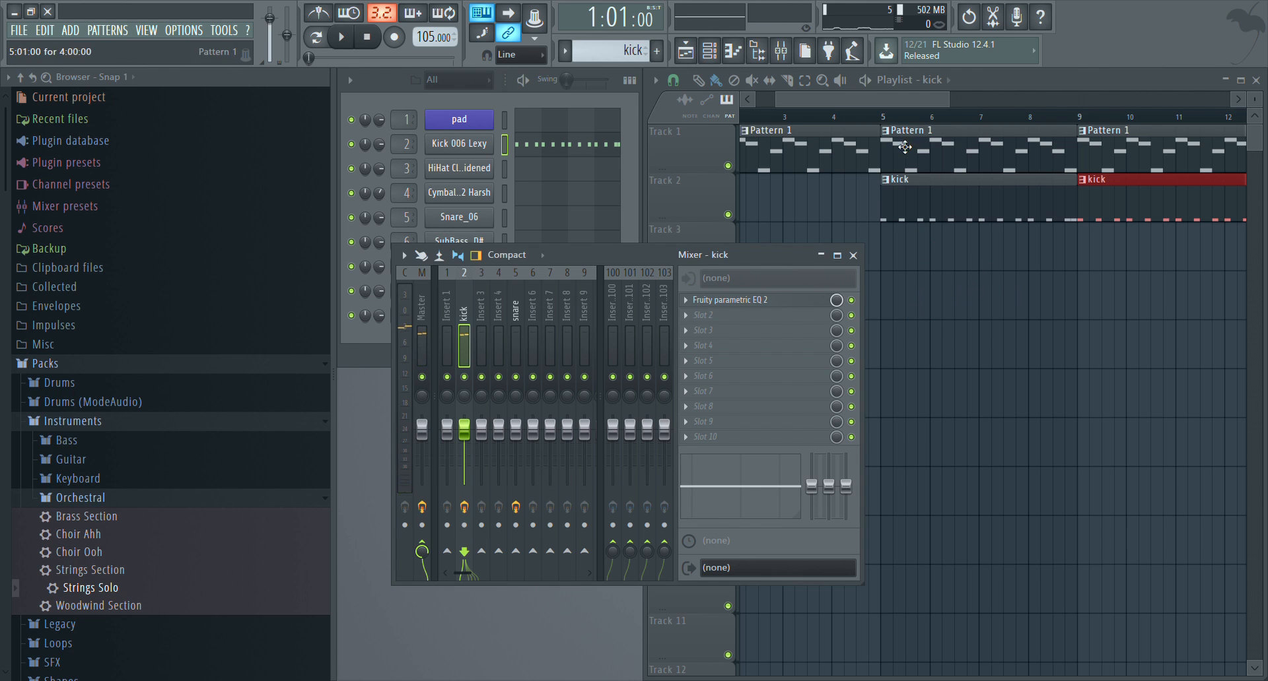
Play the song from bar 5 to check the balance and lower the volume of mixer Insert 1 slightly
left_click(885, 122)
key("space")
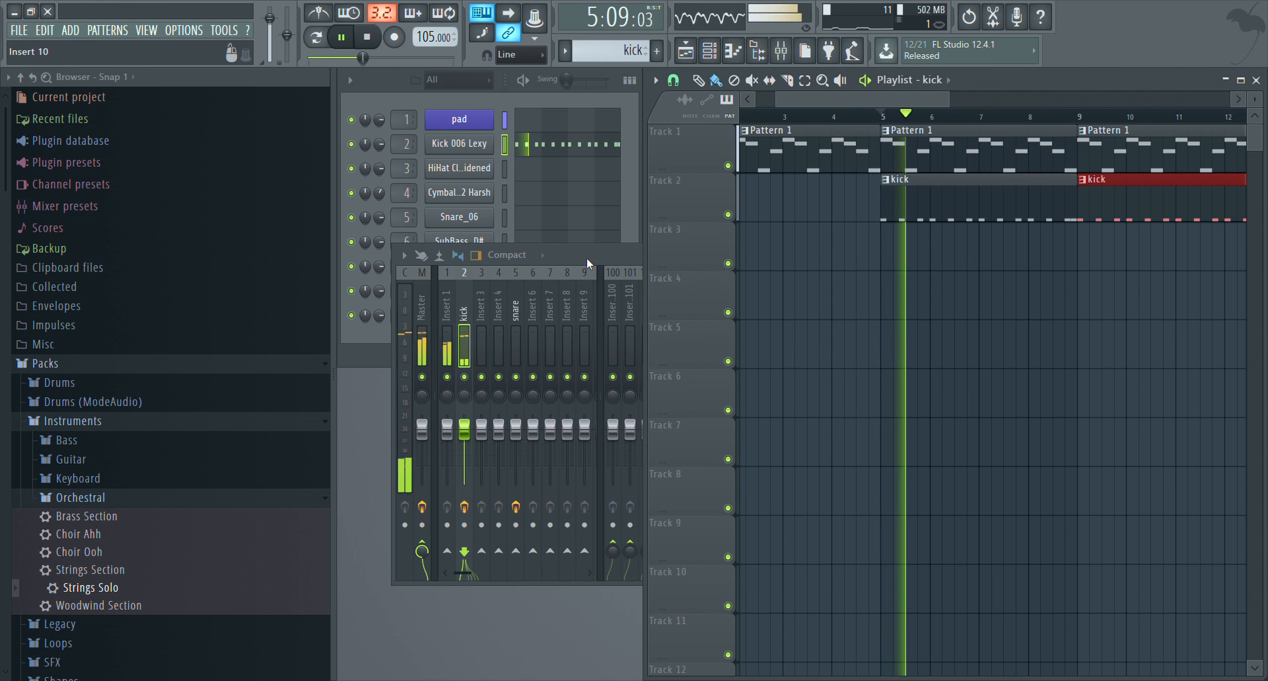
key("space")
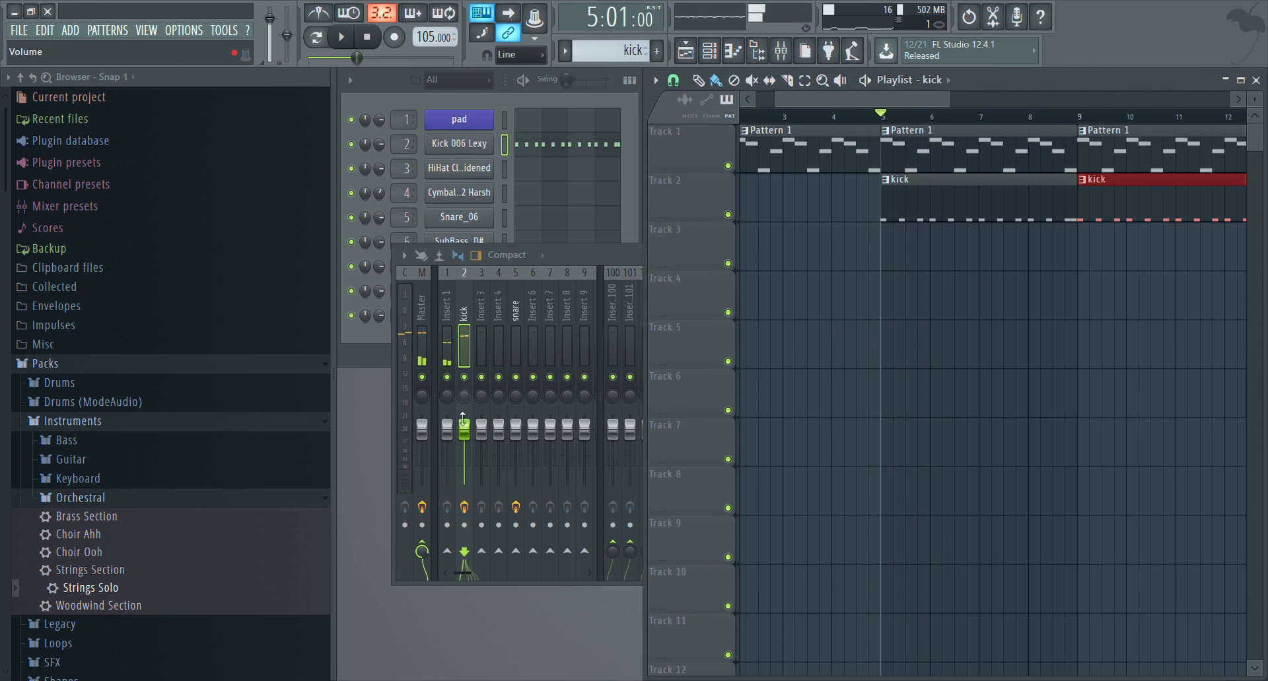
key("space")
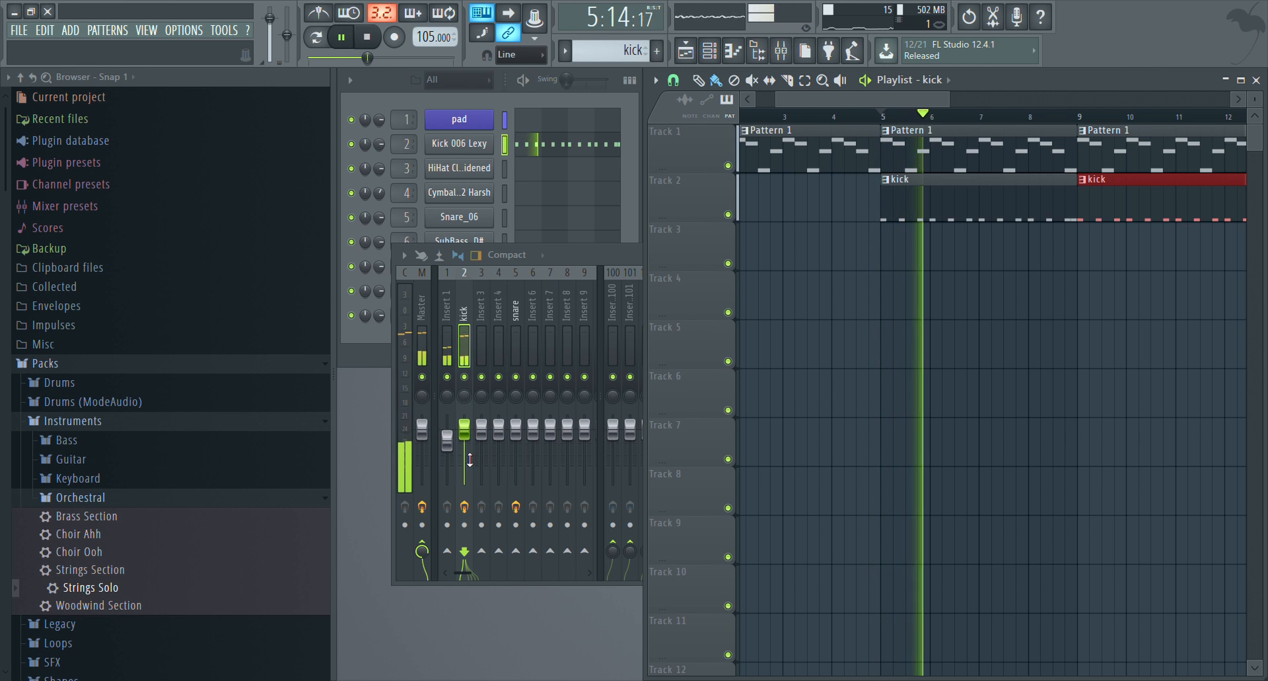
key("space")
left_click(569, 258)
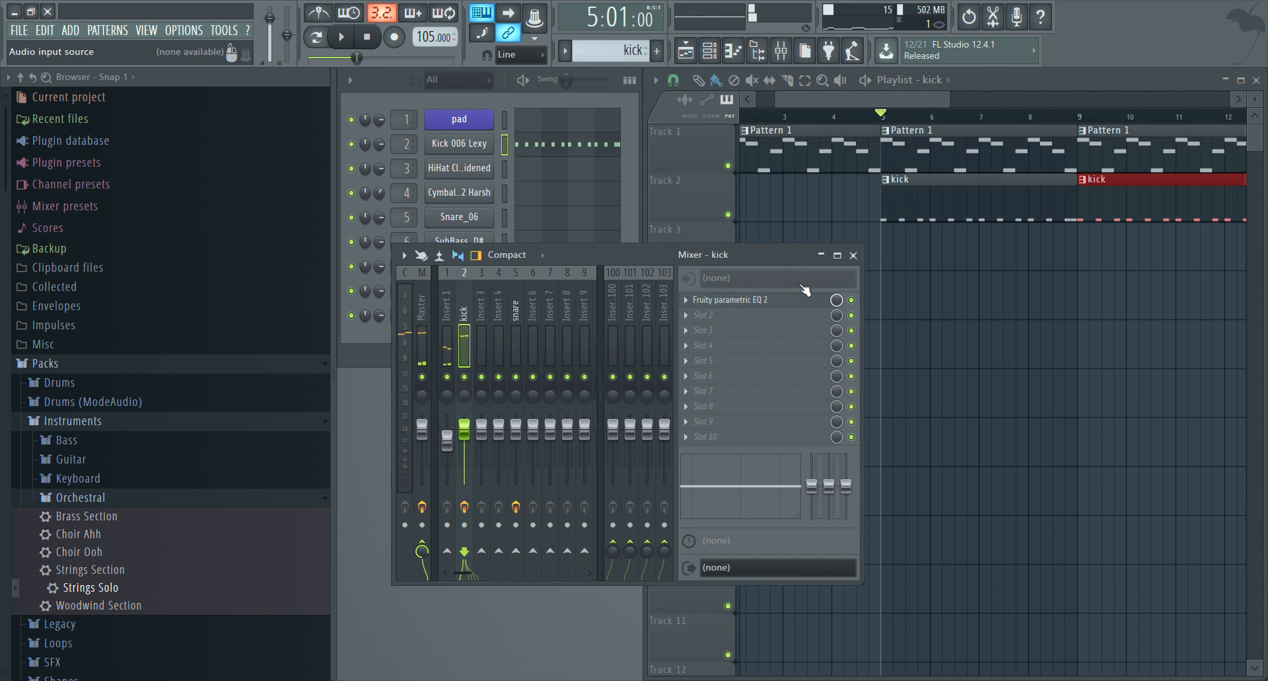
Close the mixer, open the HiHat Closed channel's piano roll and create a new pattern named hi hats
left_click(852, 256)
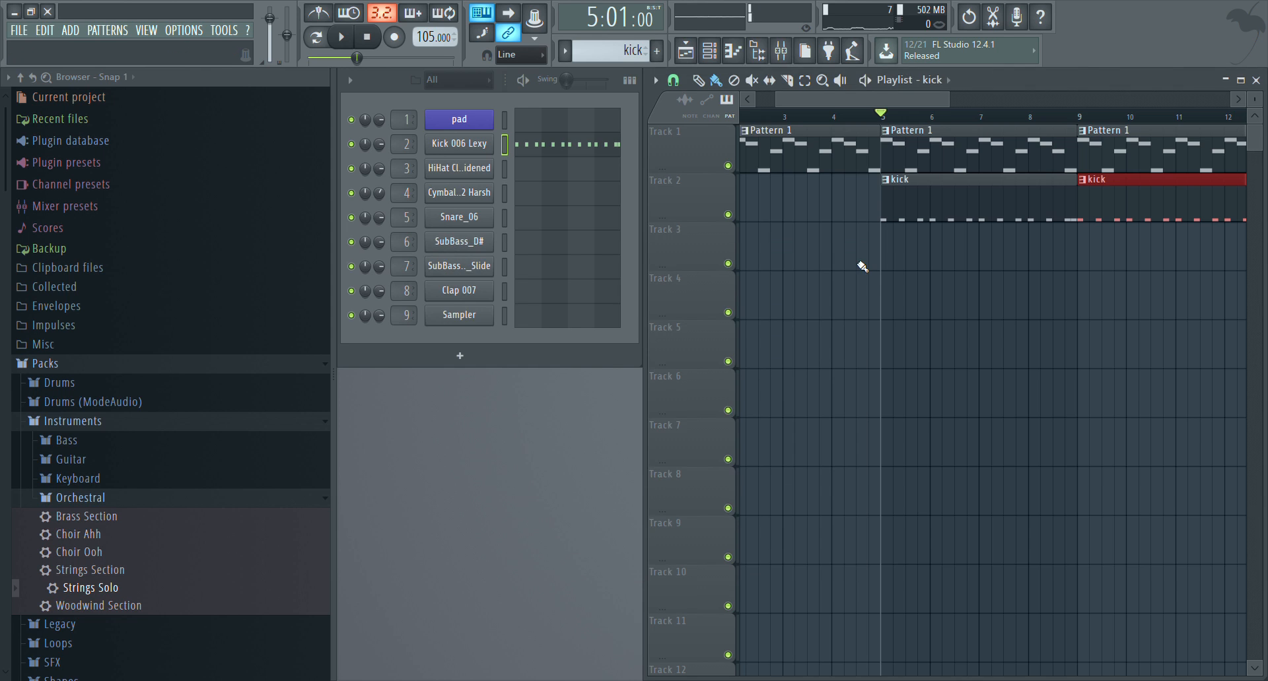
left_click(536, 173)
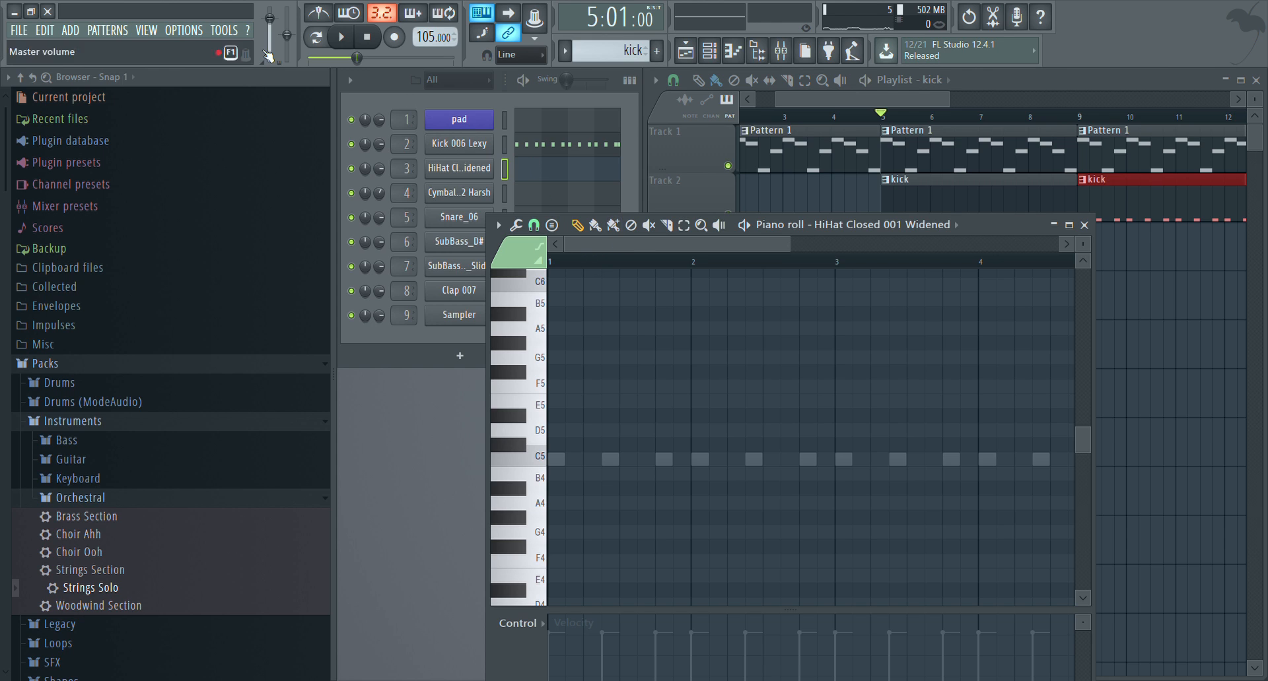
left_click(170, 47)
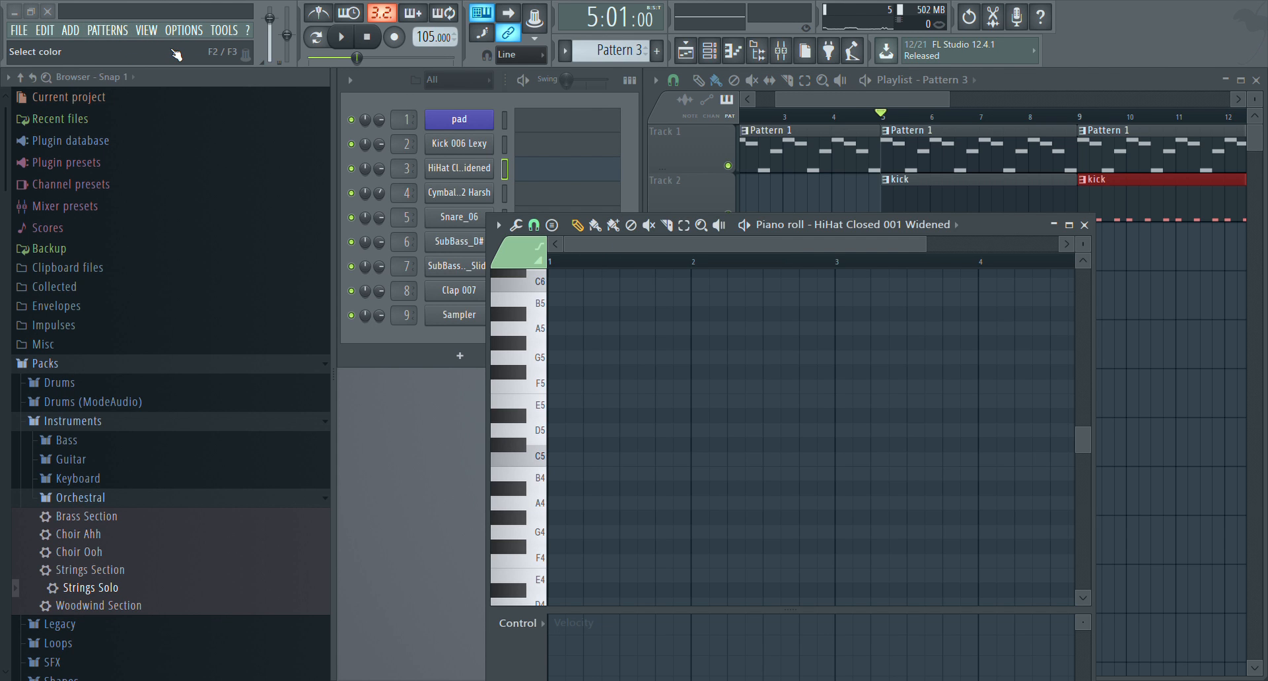
type("hi hats")
key("Return")
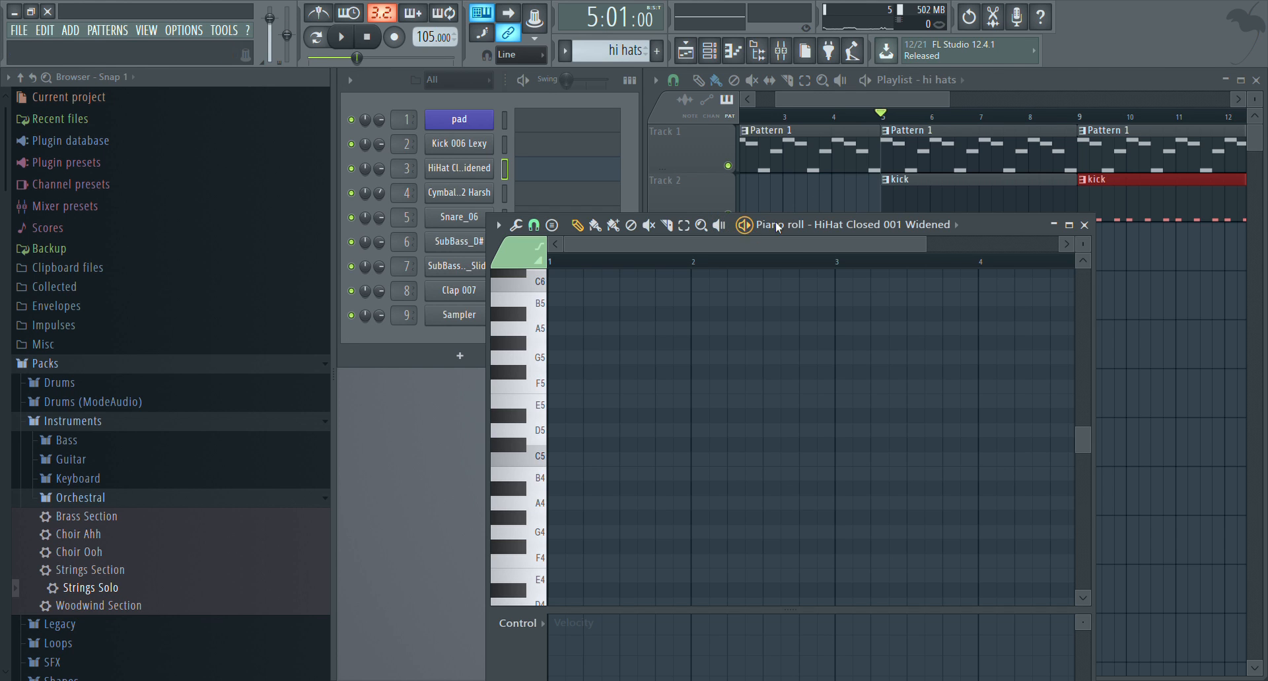
Record a hi-hat rhythm on C5 into the hi hats pattern while the song plays from bar 5
left_click(394, 37)
key("space")
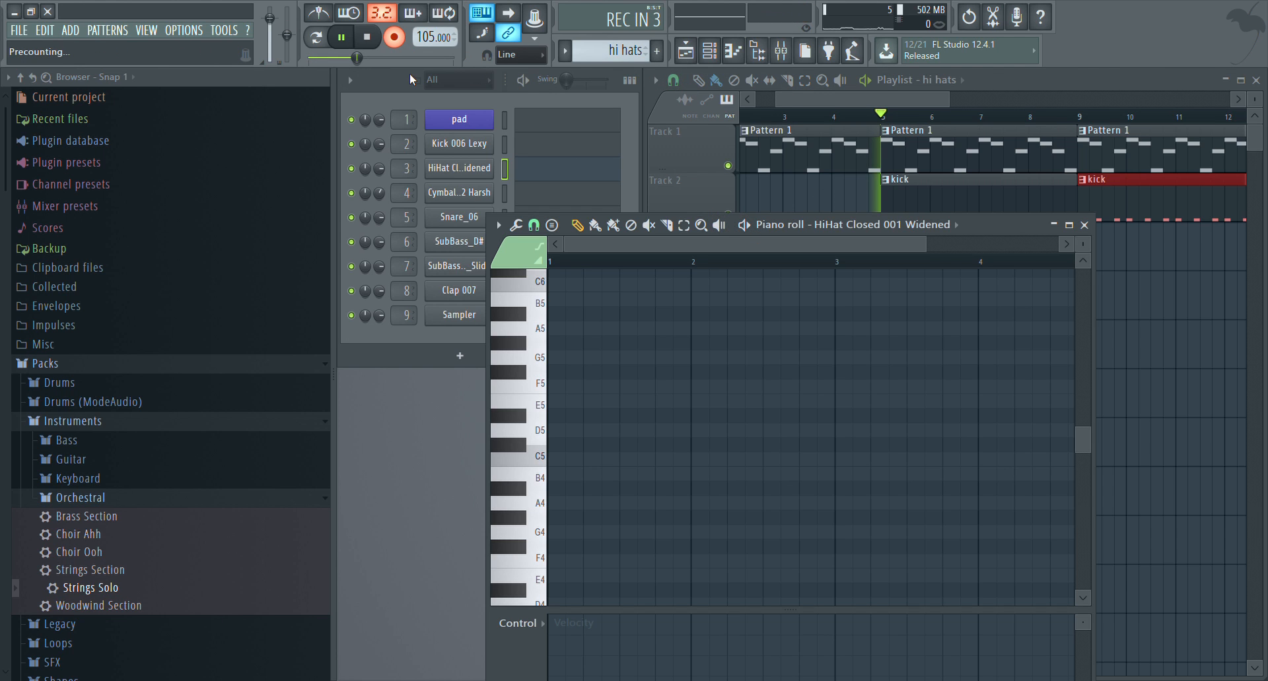
key("z")
key("z")
key("z")
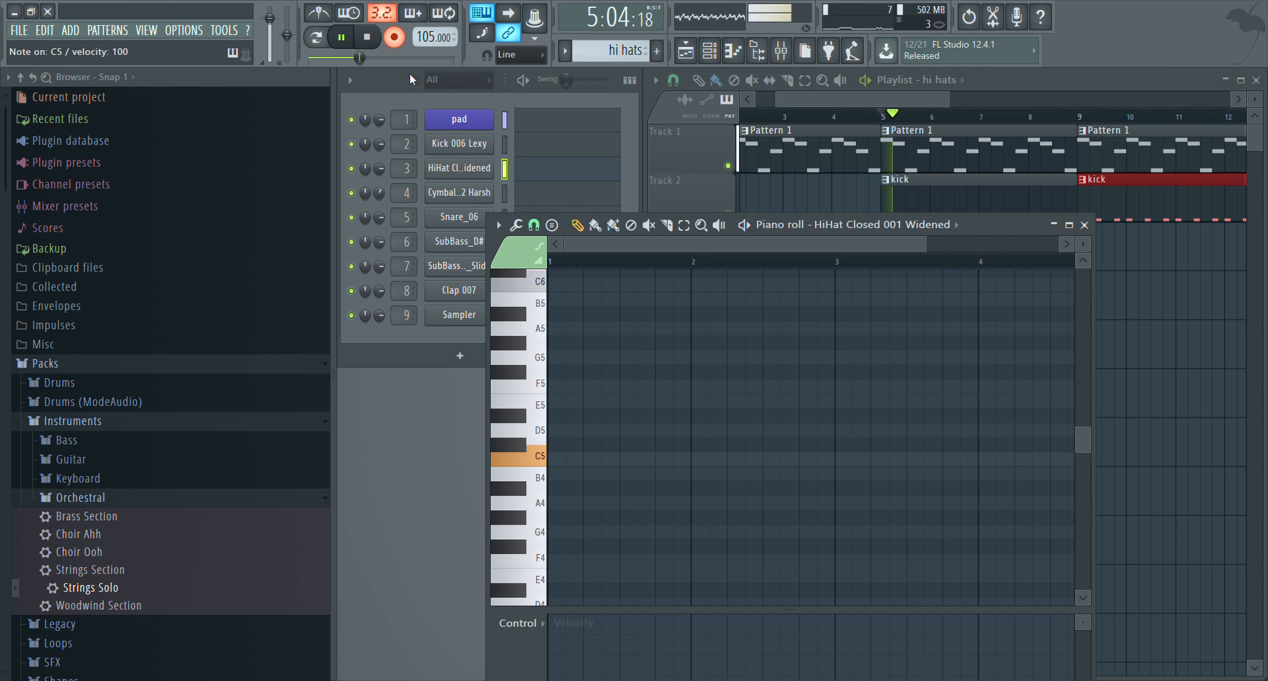
key("z")
key("z")
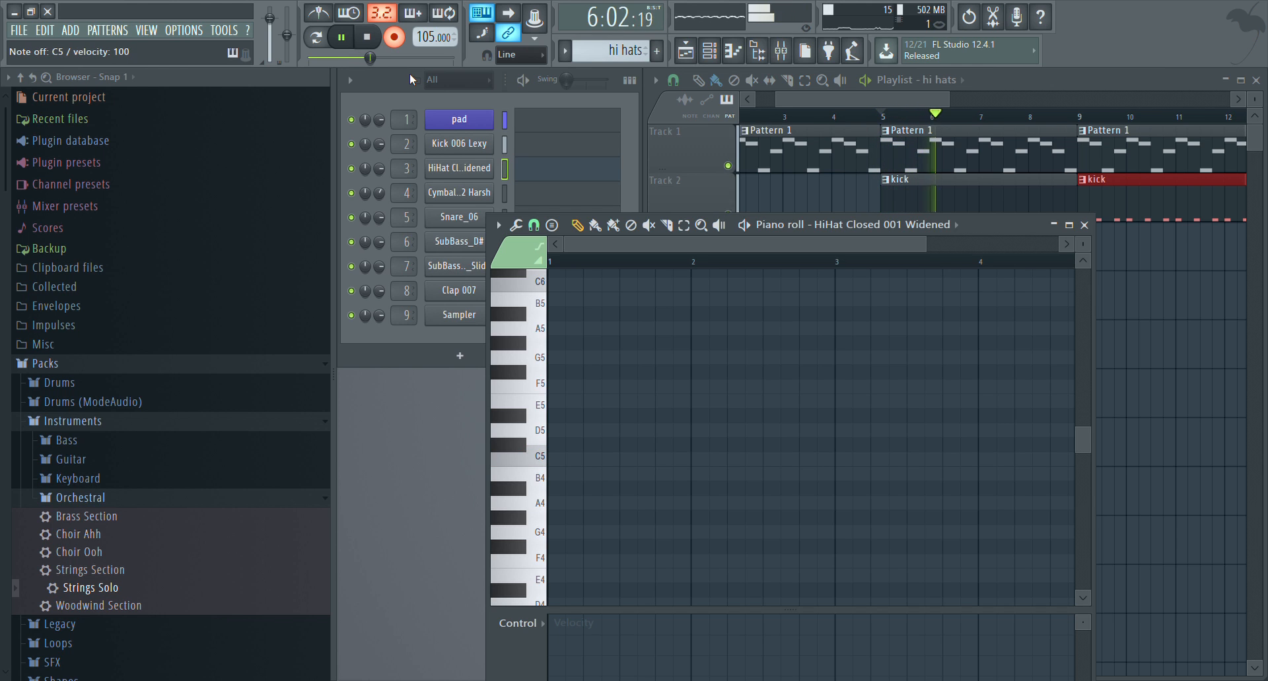
key("z")
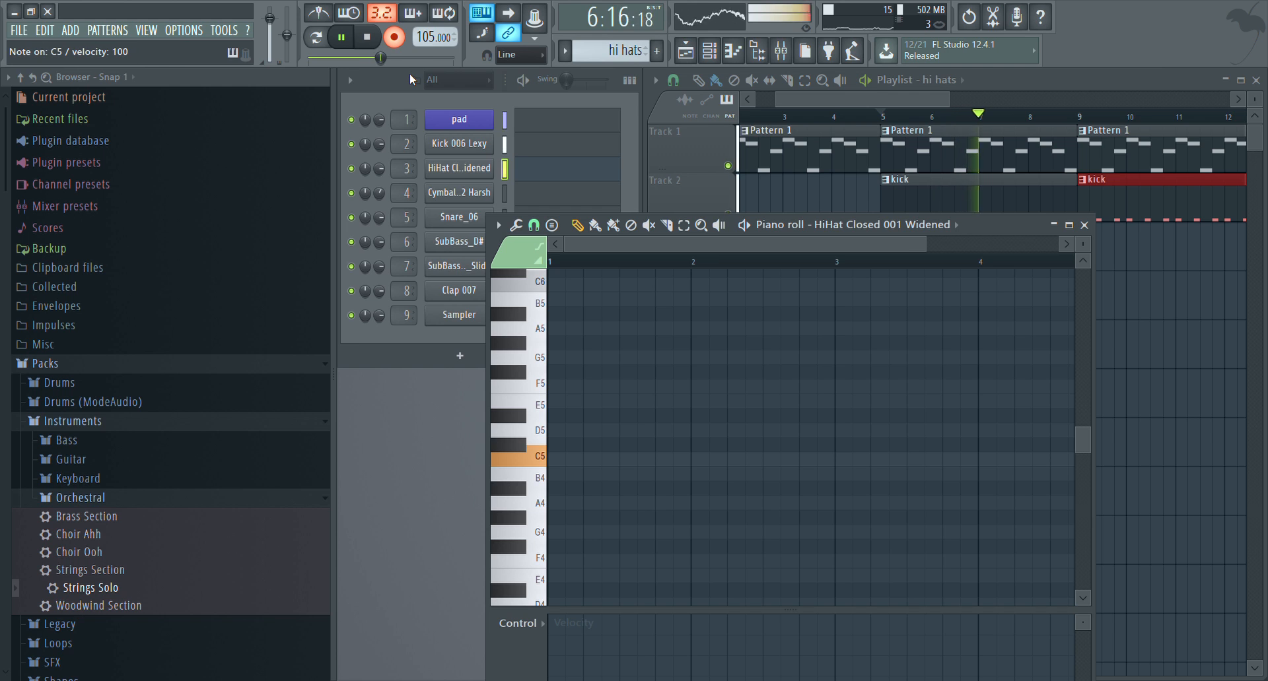
key("space")
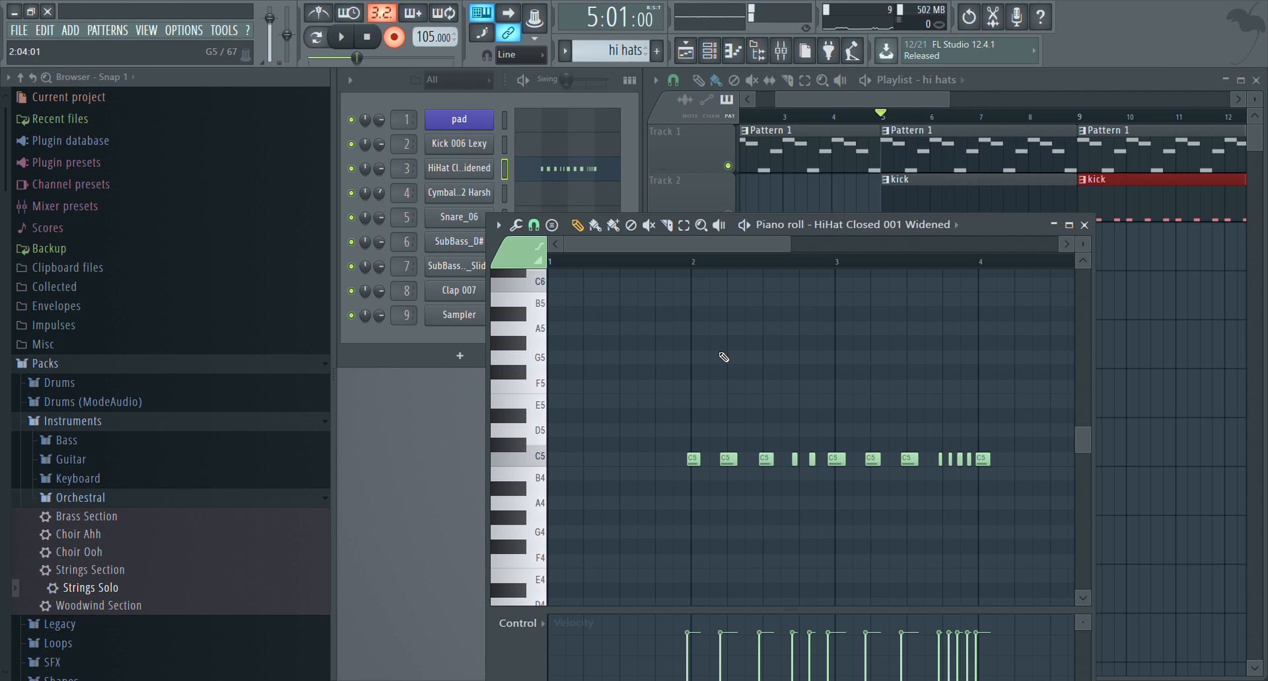
Move all recorded hi-hat notes one bar earlier so the rhythm starts at bar 1
key("ctrl+a")
left_click_drag(695, 460, 387, 472)
left_click(688, 356, "ctrl")
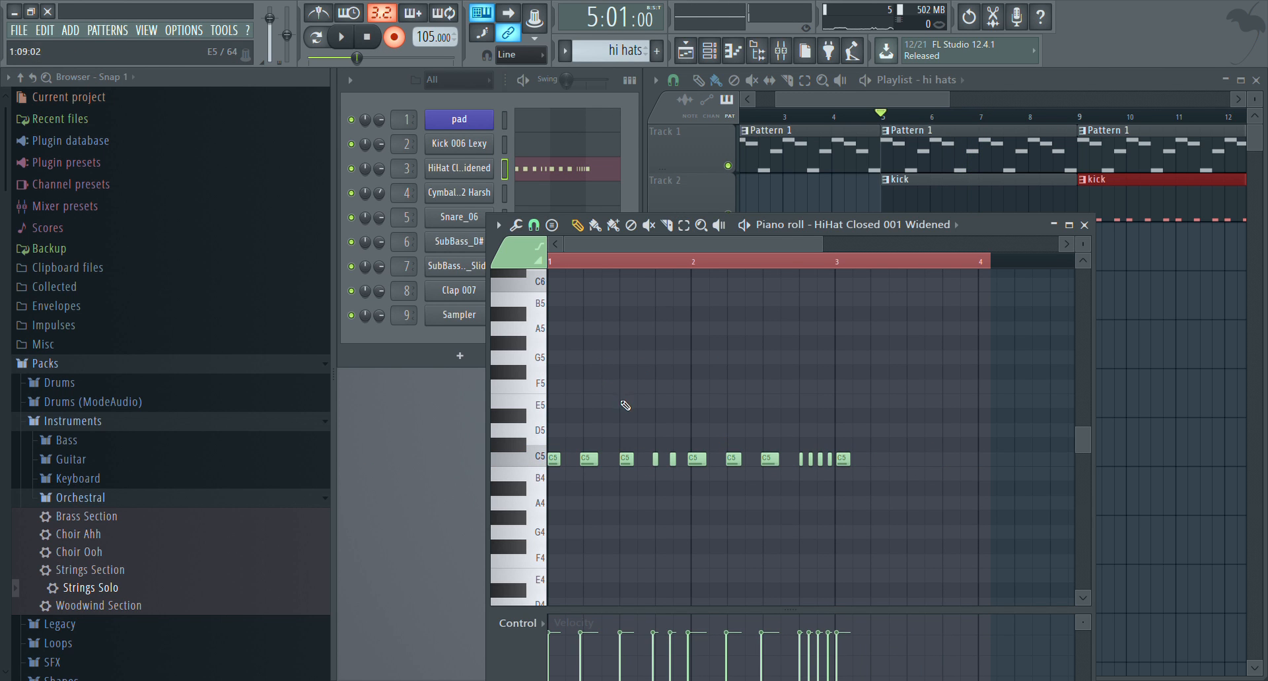
left_click(589, 357)
right_click(597, 360)
Redraw the C5 hi-hat notes two steps long on the grid at steps 1, 5, 9, 13 and 15 of bar 1 and the start of bar 2
scroll(634, 258, "up", 3)
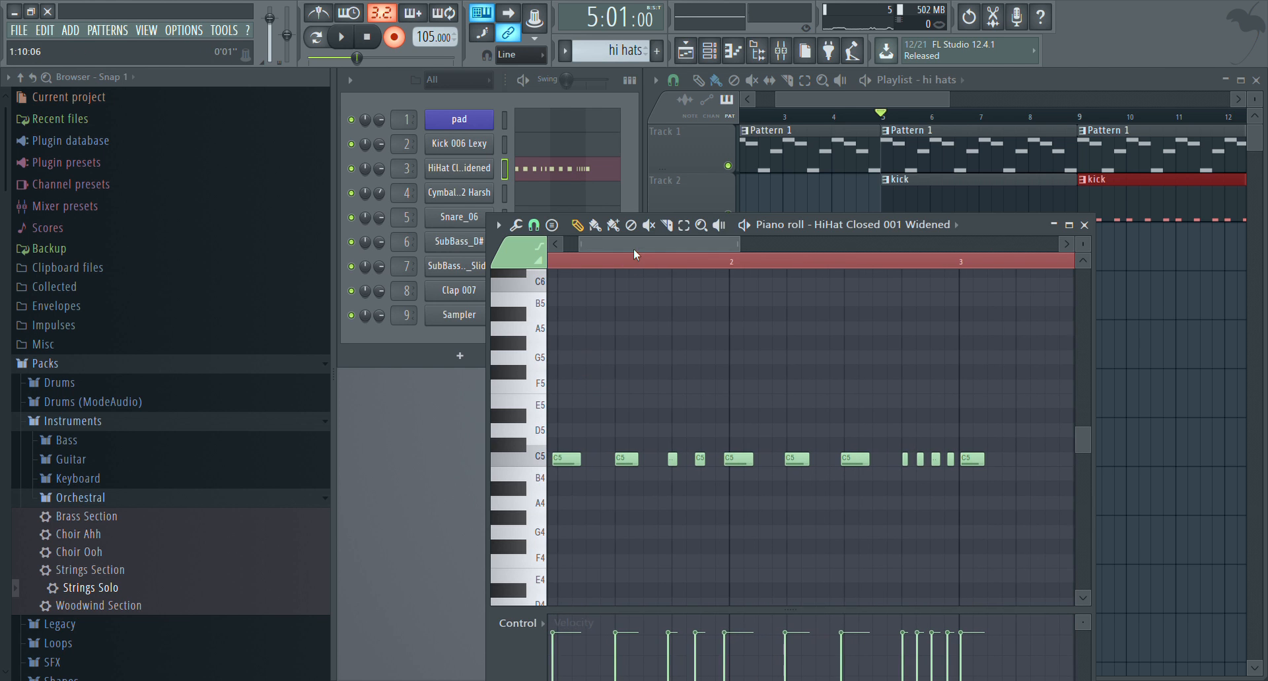
scroll(565, 438, "up", 6)
scroll(566, 396, "down", 6)
scroll(586, 261, "up", 2)
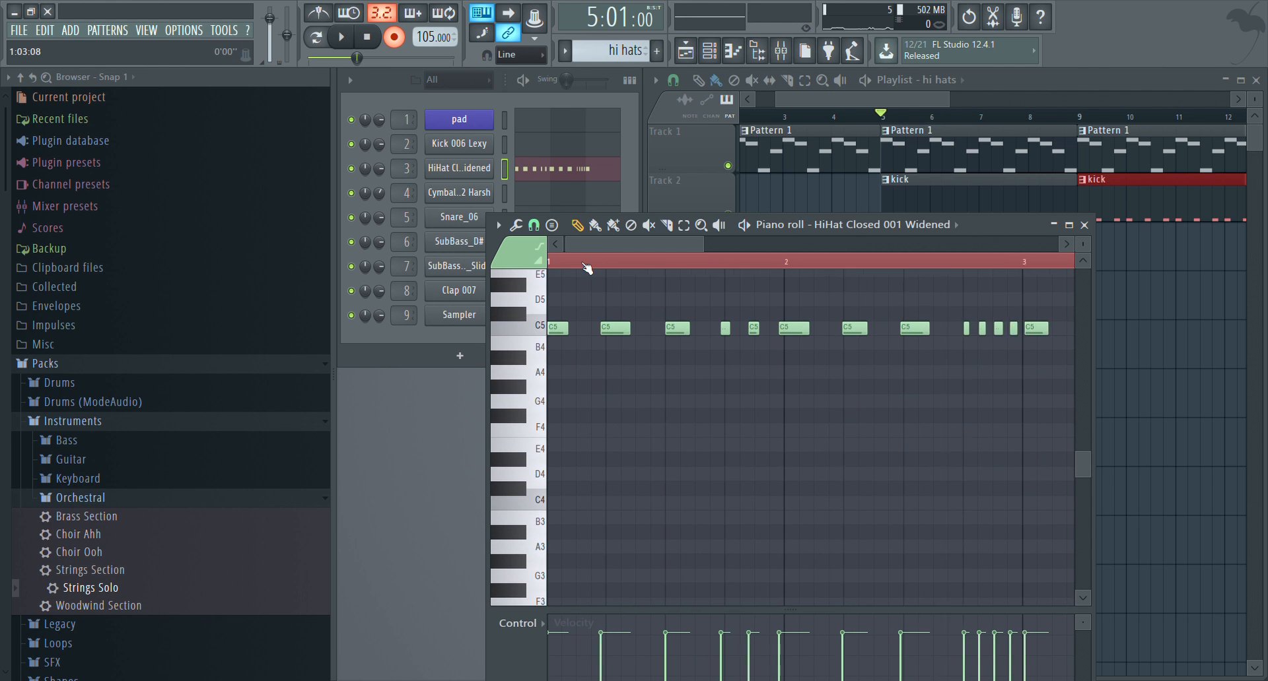
left_click(554, 329)
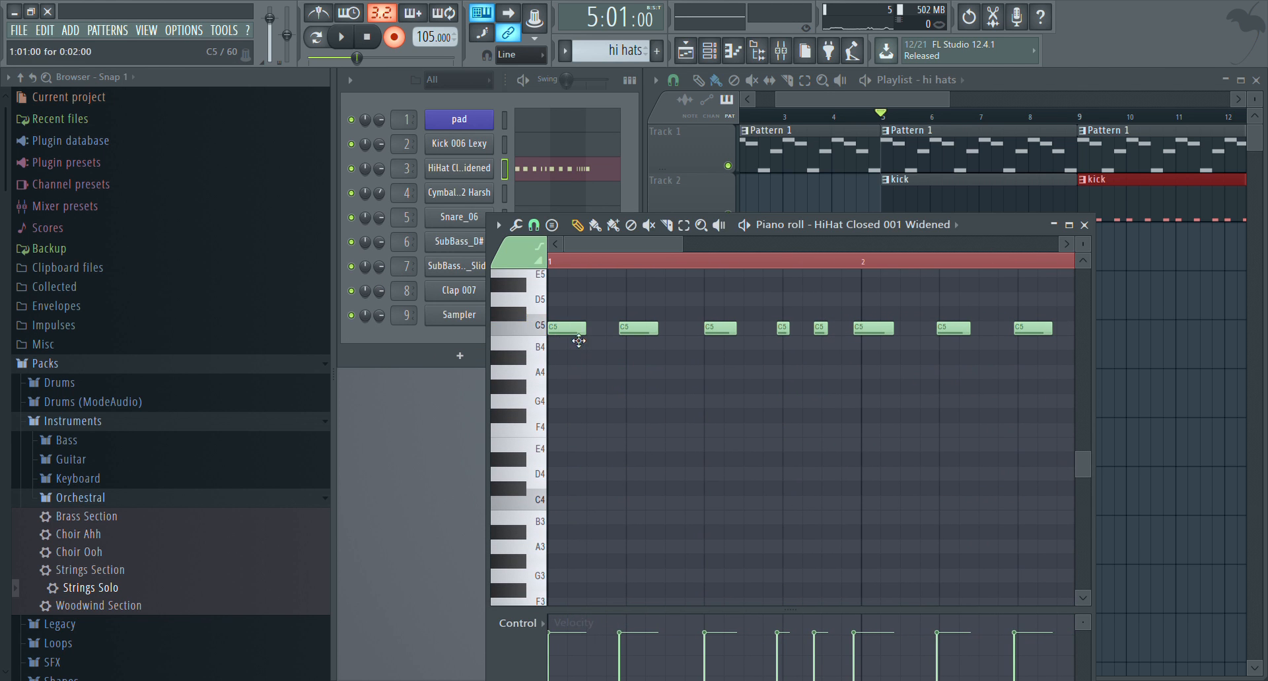
right_click(638, 329)
left_click(639, 328)
right_click(717, 329)
left_click(719, 329)
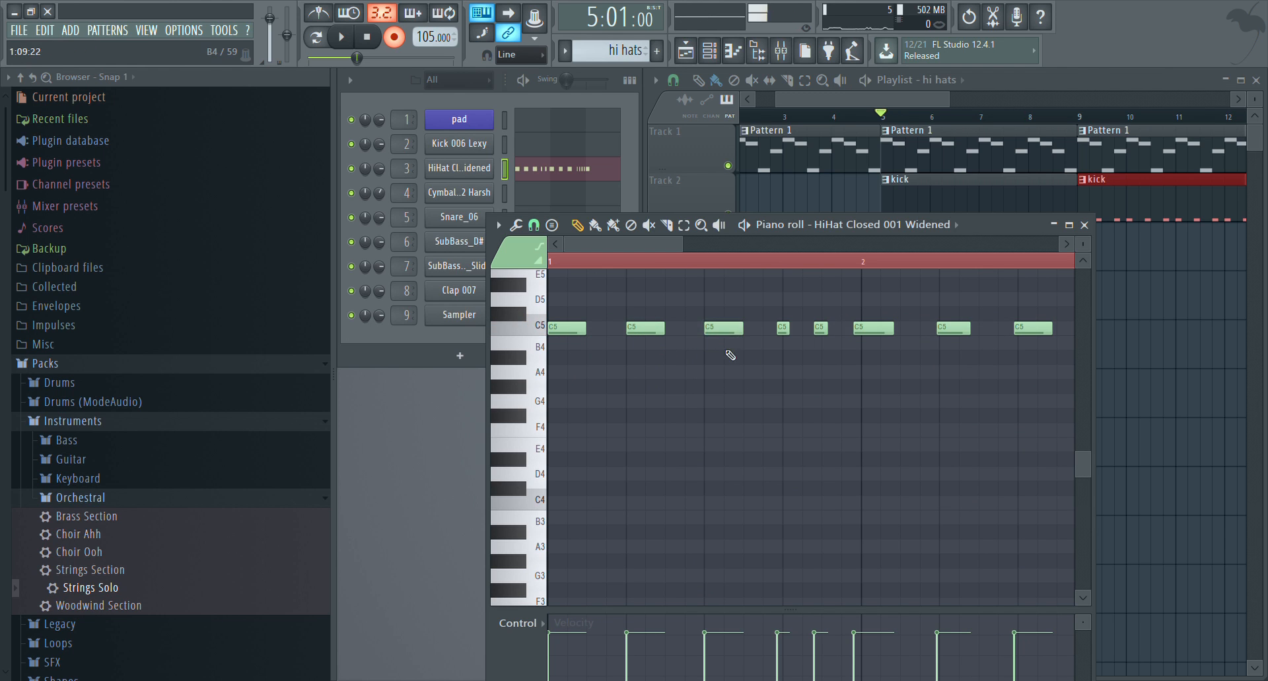
right_click(787, 334)
left_click(790, 330)
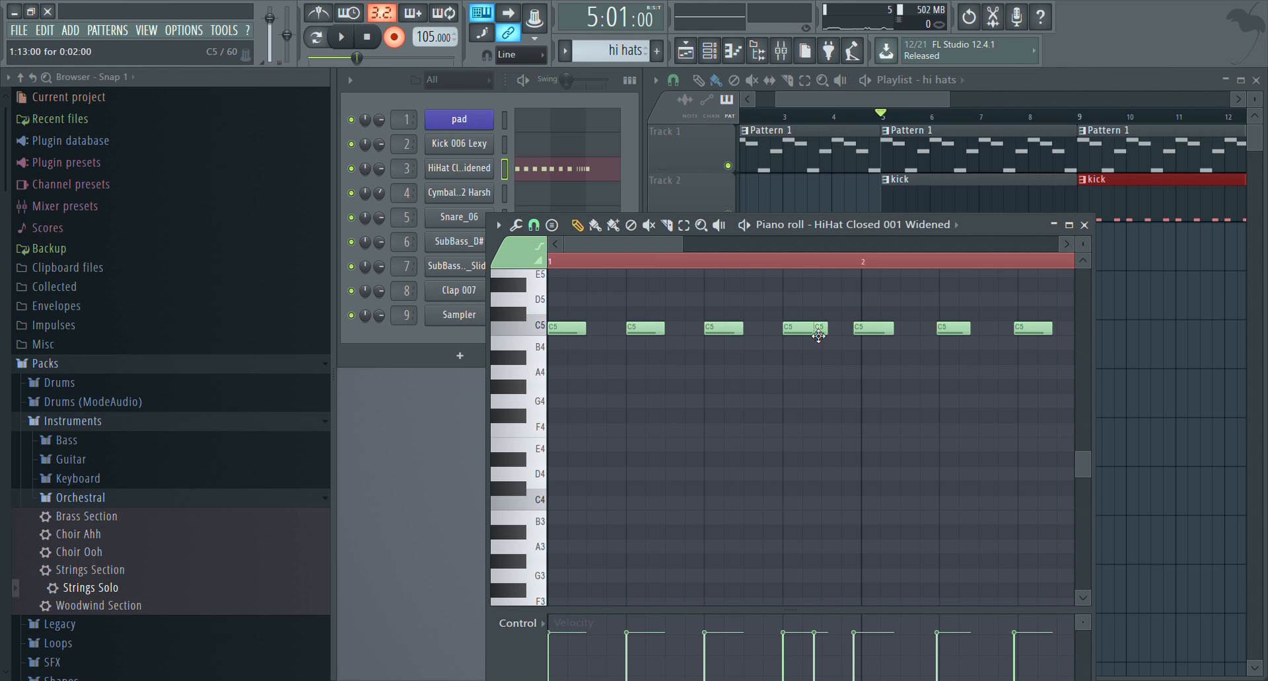
left_click(829, 332)
right_click(879, 334)
left_click(872, 331)
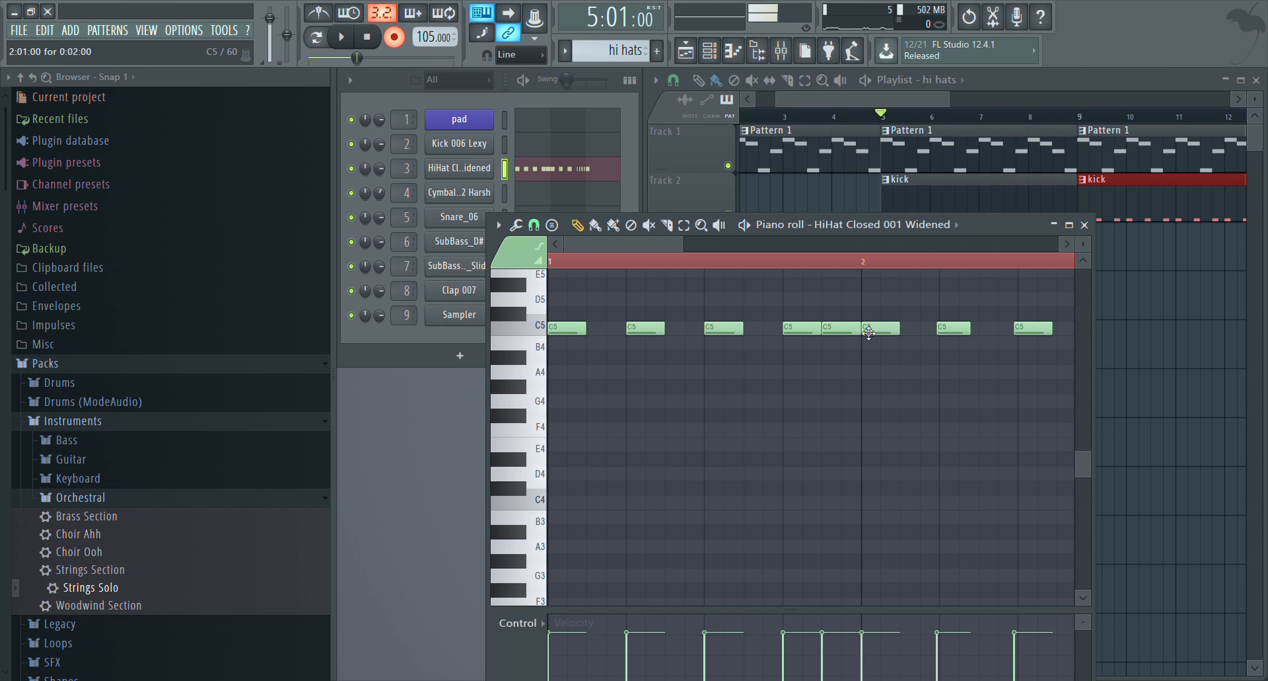
Replace the next two hi-hat notes in bar 2 with two-step C5 notes on steps 5 and 9
scroll(799, 264, "down", 2)
right_click(806, 337)
left_click(807, 330)
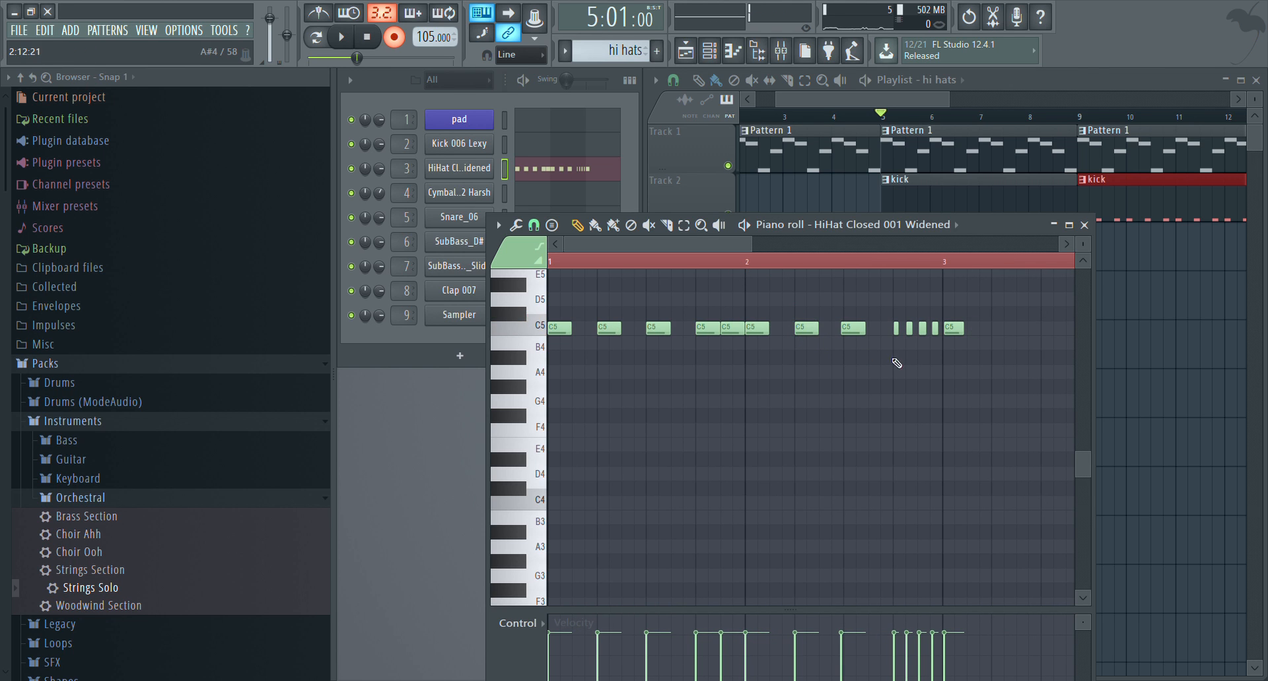
right_click(852, 330)
left_click(854, 330)
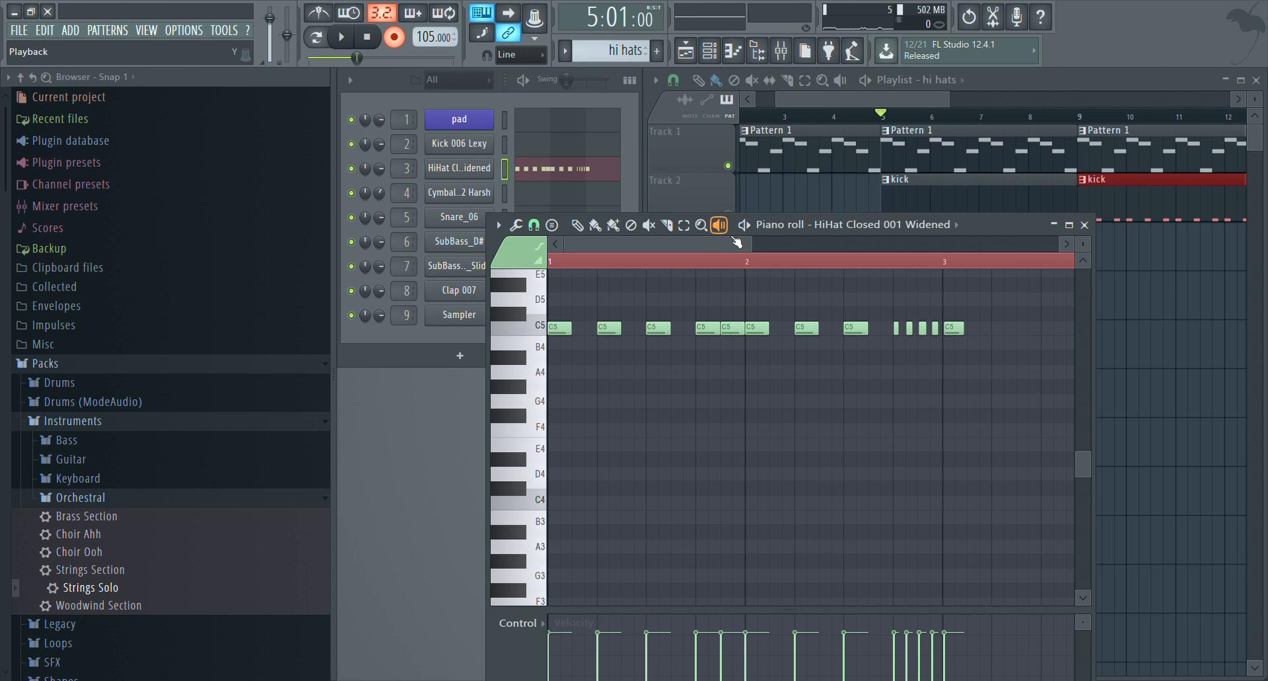
left_click_drag(712, 249, 735, 251)
left_click(577, 226)
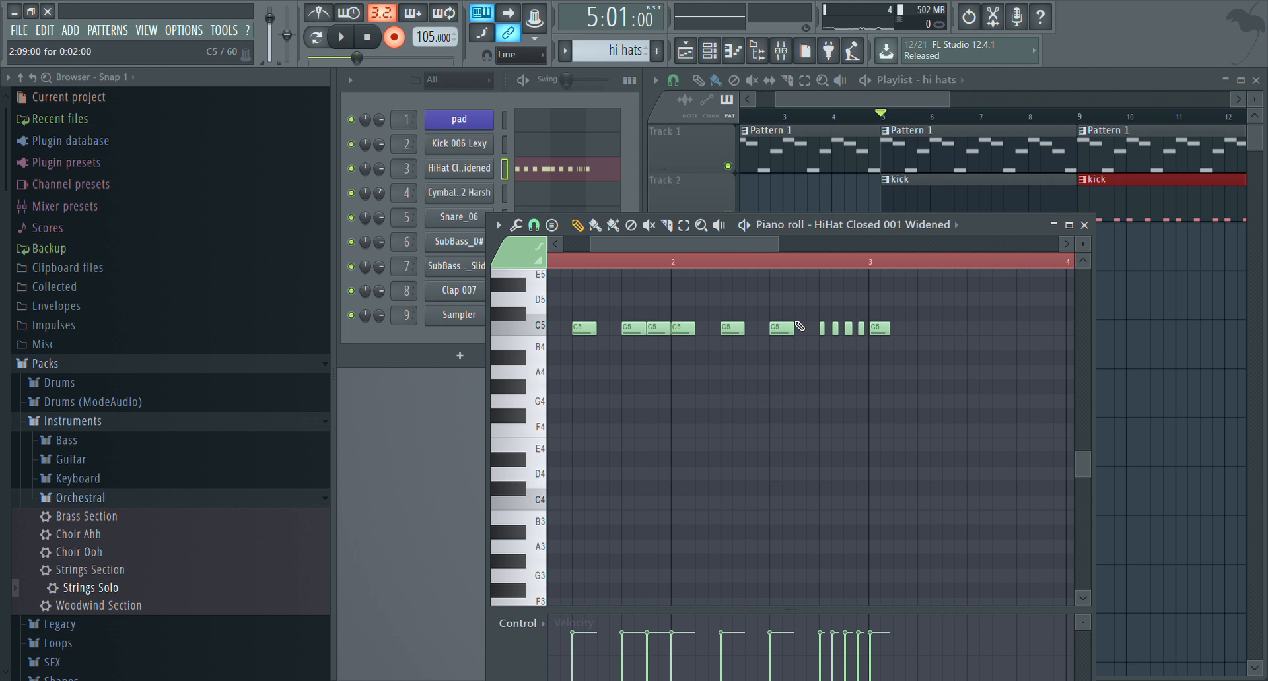
Replace the recorded notes from the last beat of bar 2 onward with four one-step C5 notes on steps 13 to 16
scroll(848, 263, "up", 1)
scroll(849, 265, "up", 3)
right_click(754, 331)
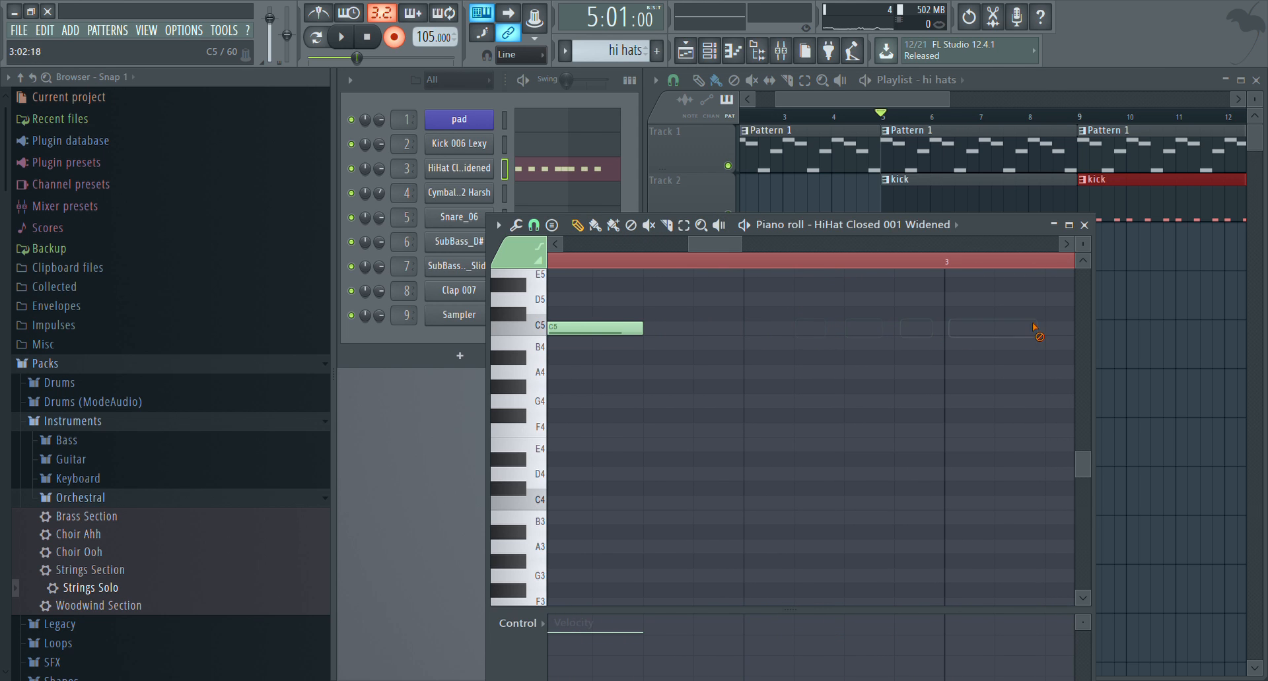
left_click(745, 331)
left_click_drag(841, 334, 806, 333)
left_click(806, 332)
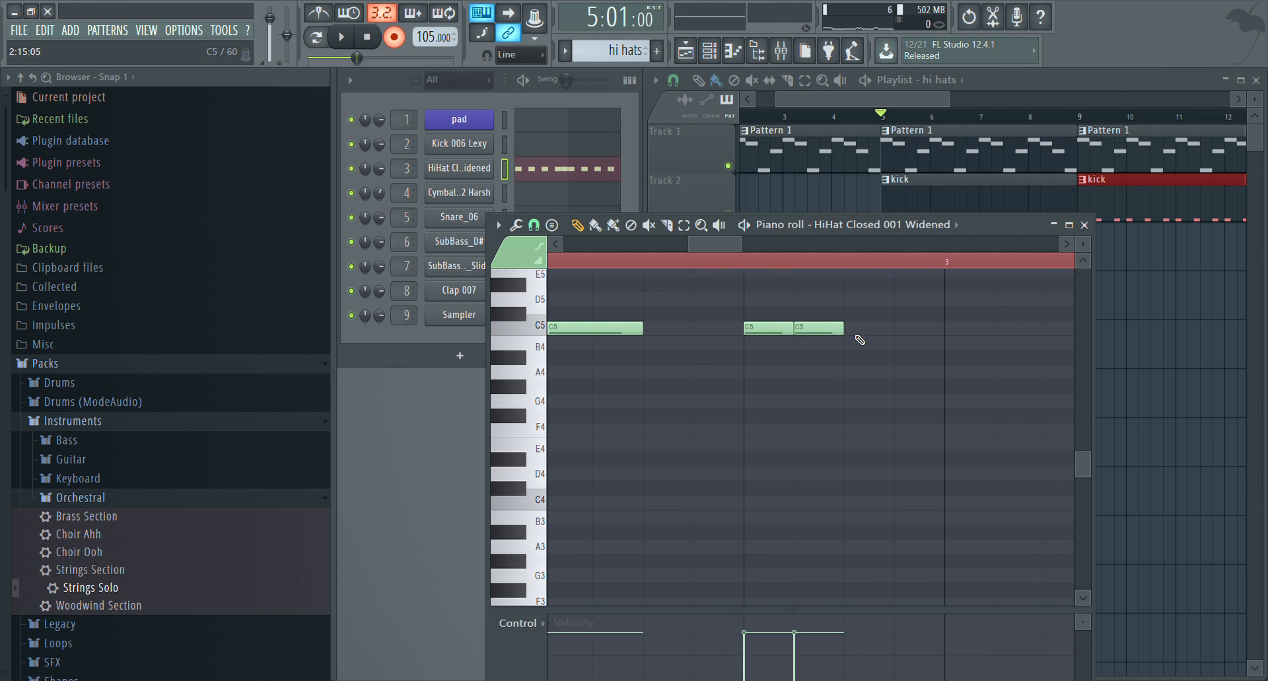
left_click(857, 334)
scroll(801, 268, "down", 3)
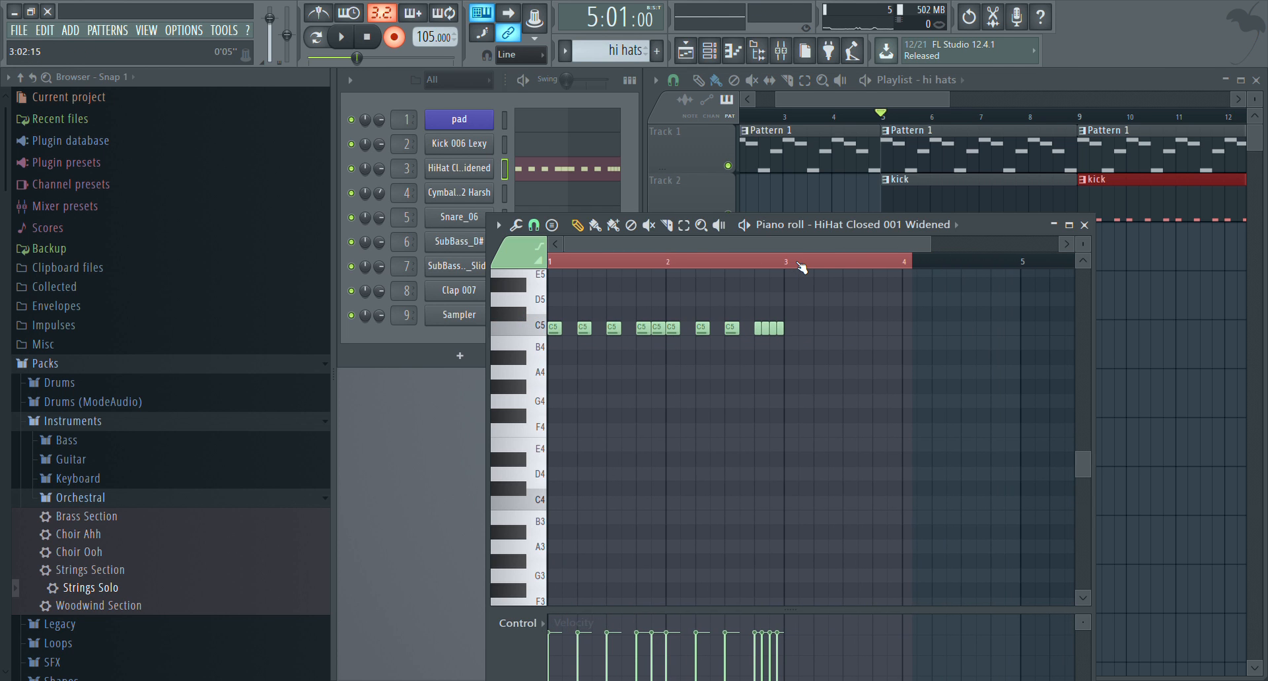
Clear the time selection and duplicate the two-bar hi-hat rhythm into bars 3 and 4
scroll(801, 268, "down", 2)
left_click(801, 265)
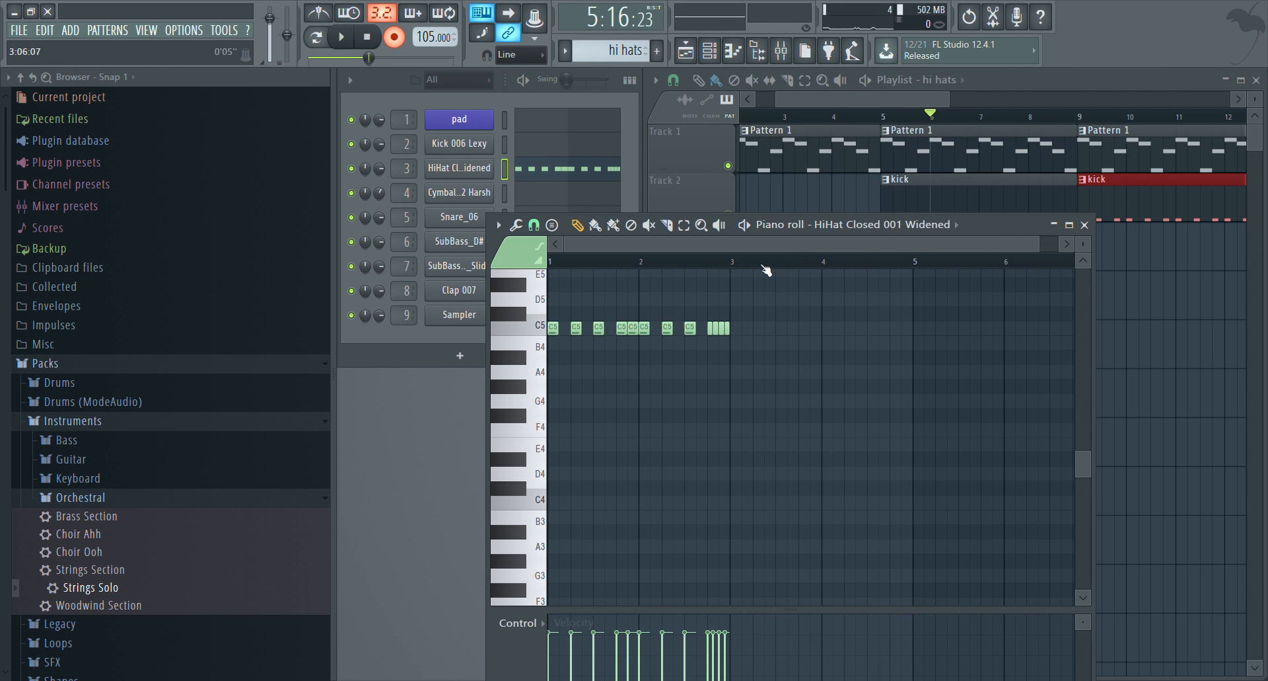
key("ctrl+a")
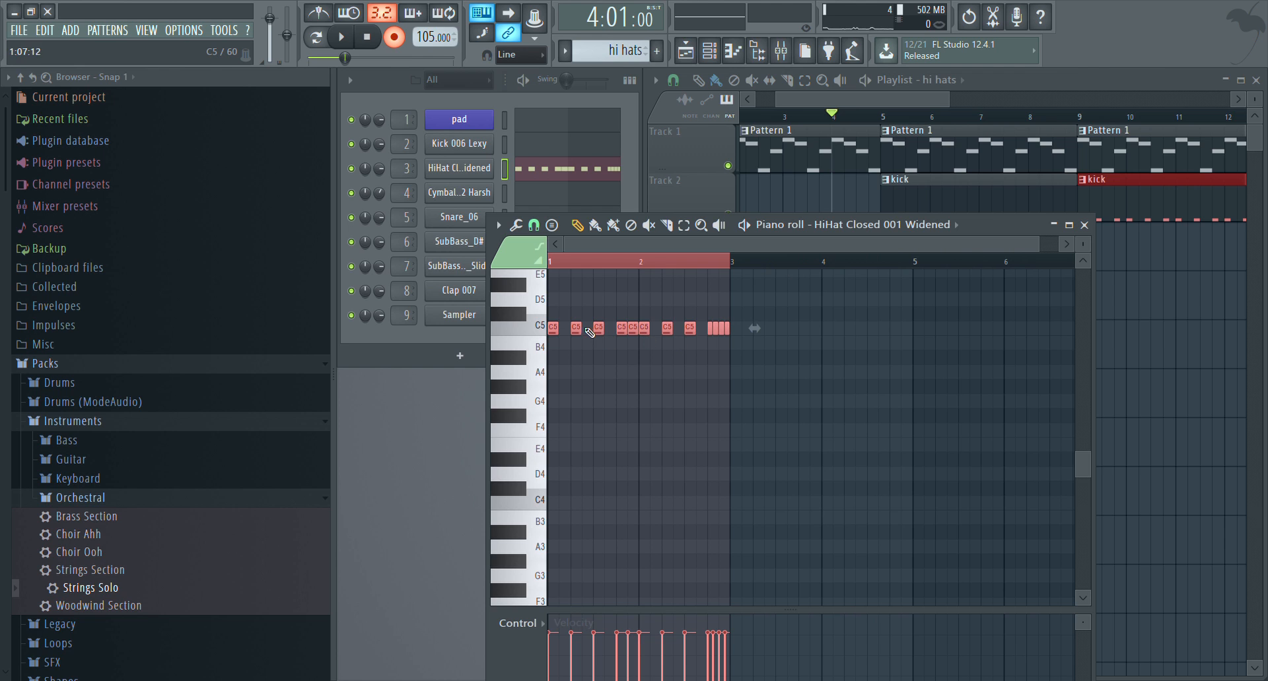
key("ctrl+b")
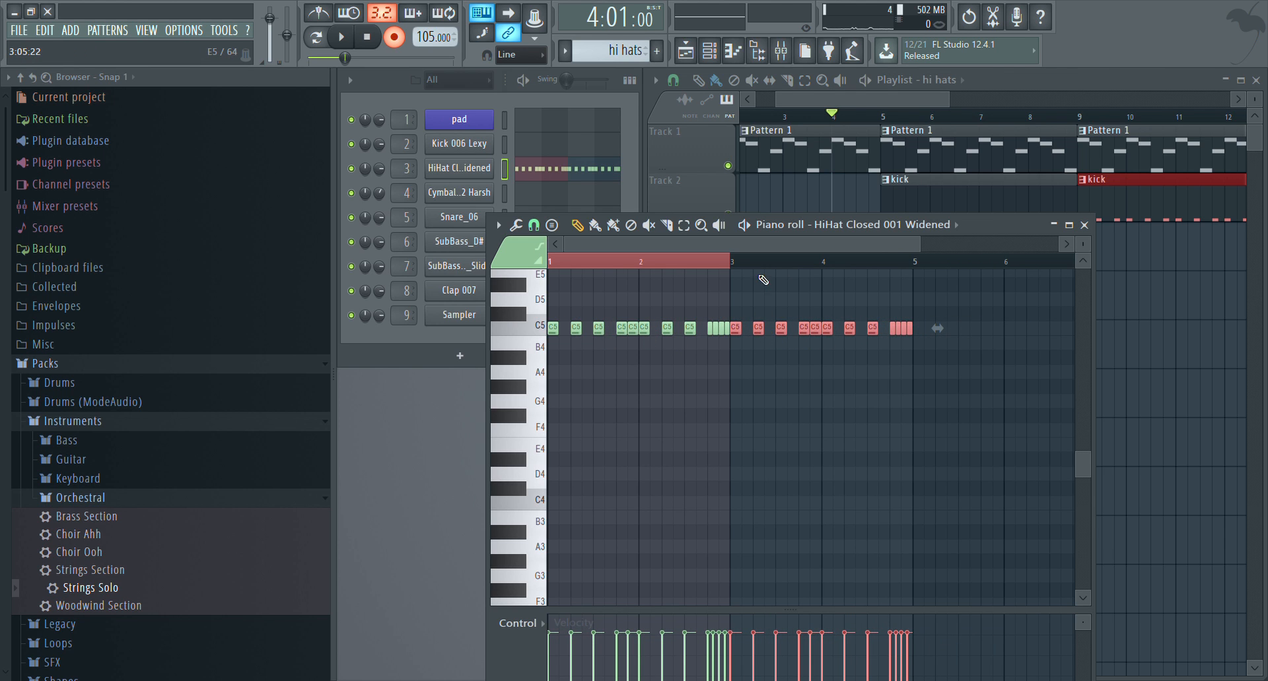
left_click(735, 270)
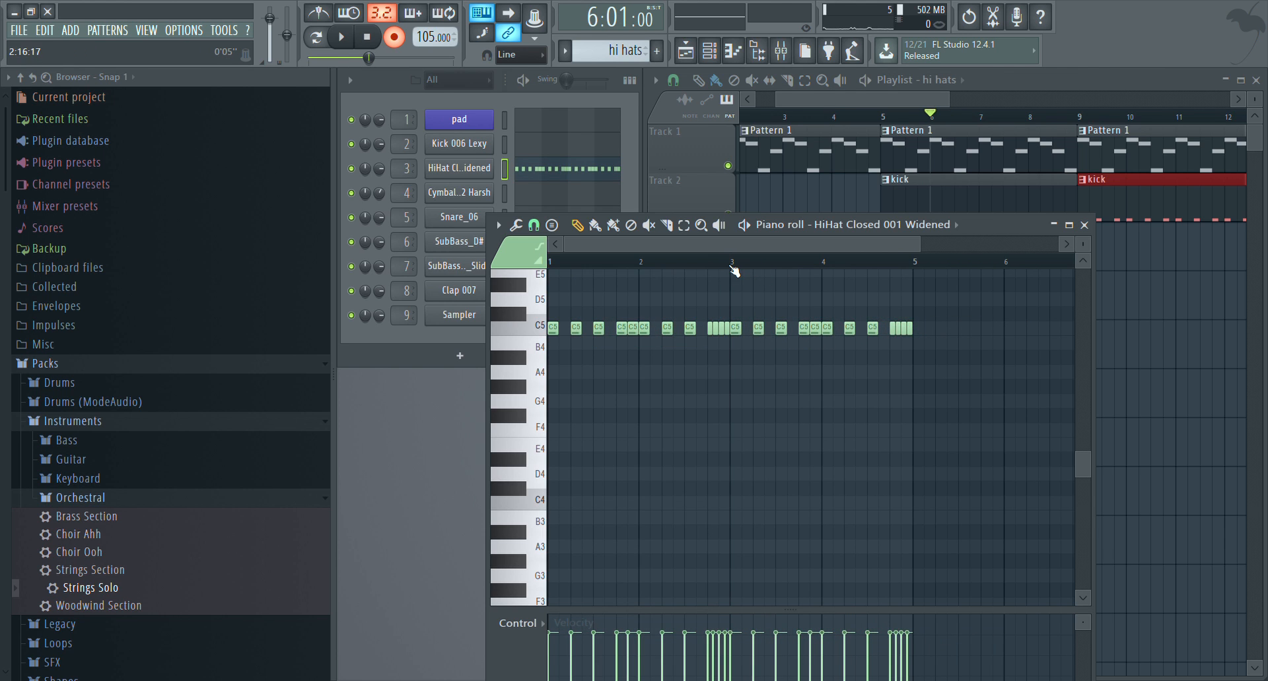
Play the song briefly and place the hi hats pattern on Track 3 of the playlist, starting at bar 5
scroll(756, 267, "up", 2)
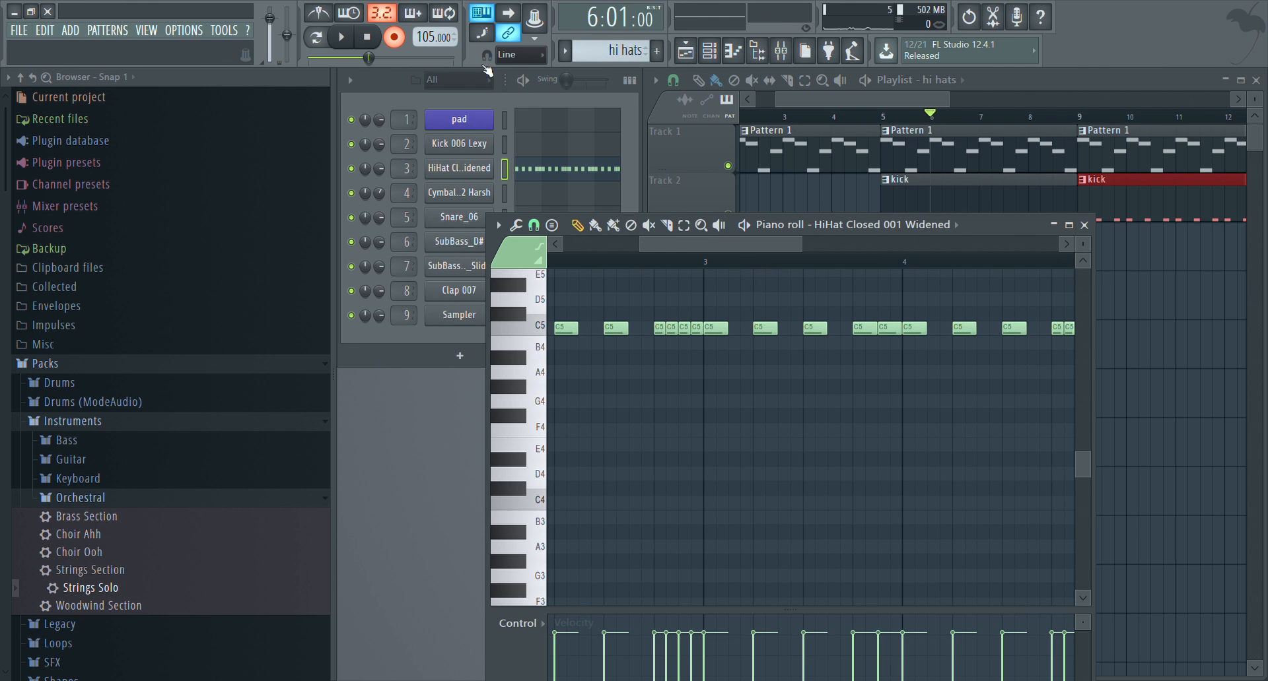
key("space")
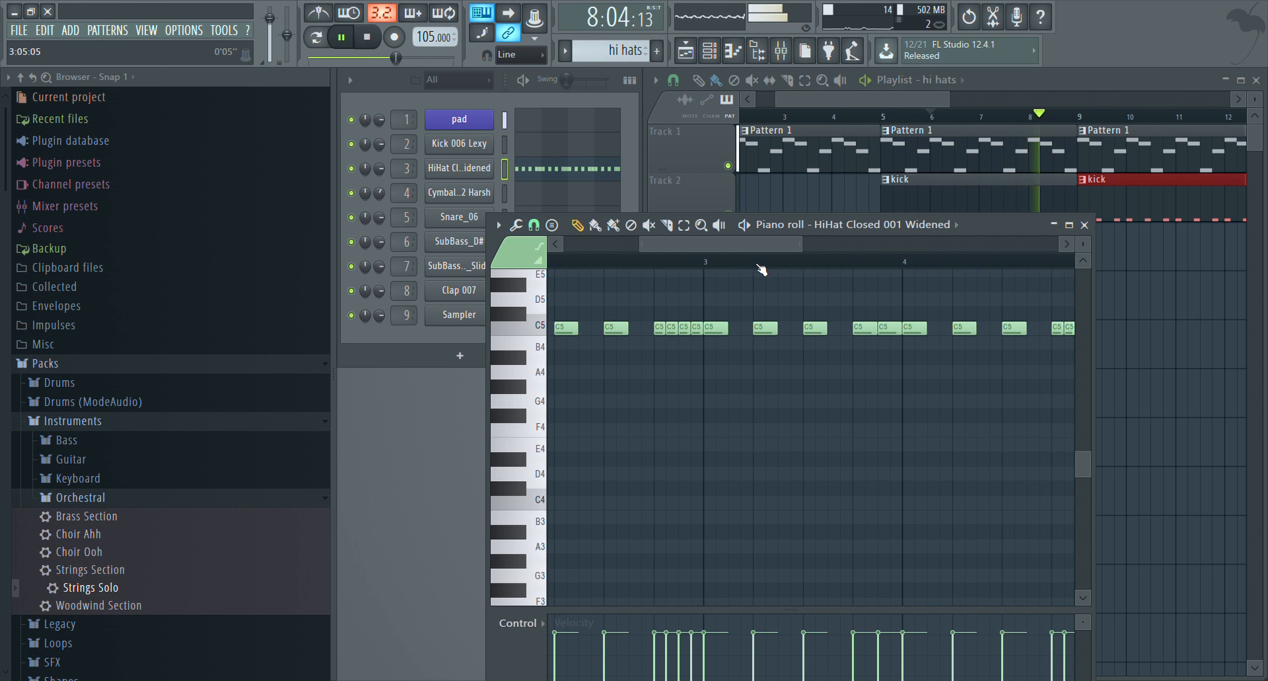
key("space")
left_click(884, 117)
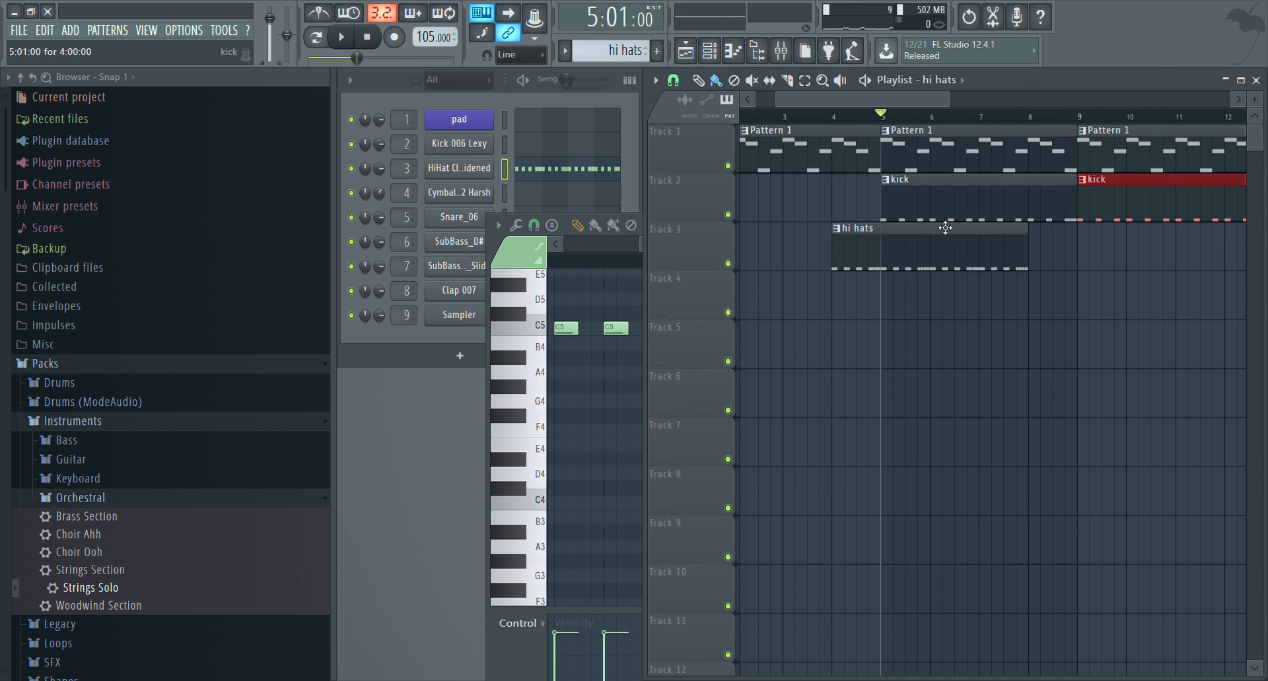
key("space")
left_click_drag(925, 256, 972, 263)
Play the song from bar 5 and follow the hi-hat notes in the piano roll
key("space")
key("space")
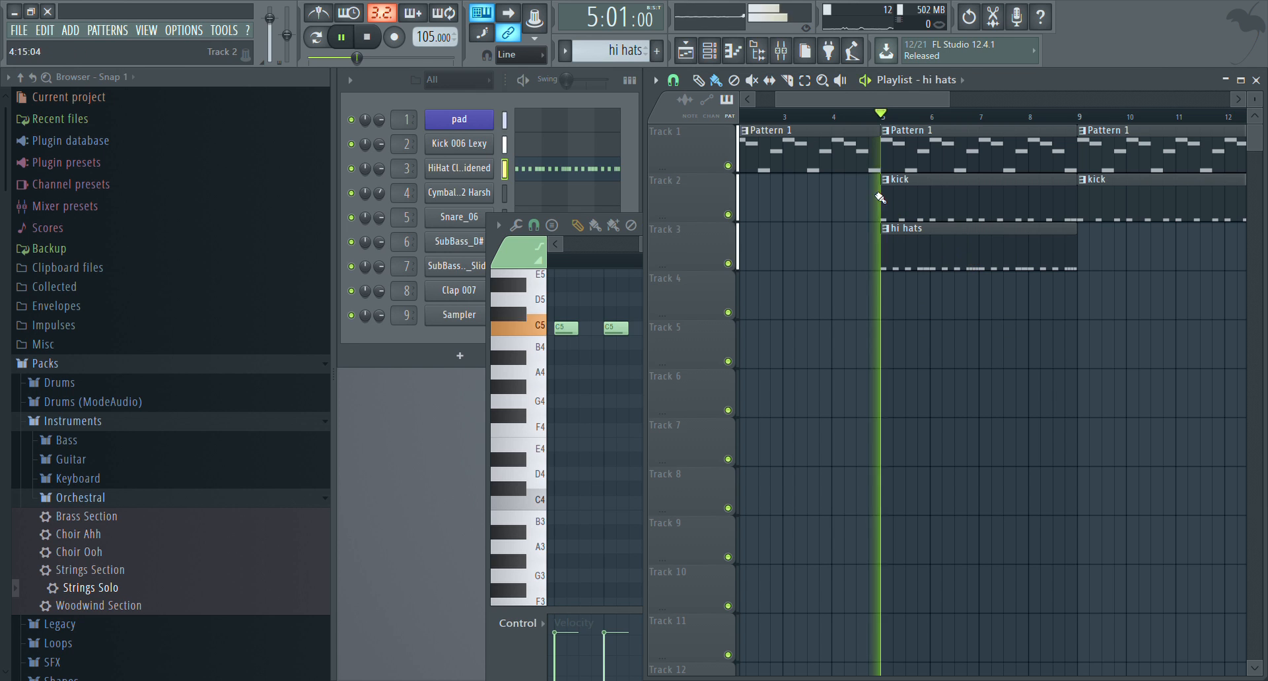
left_click(492, 251)
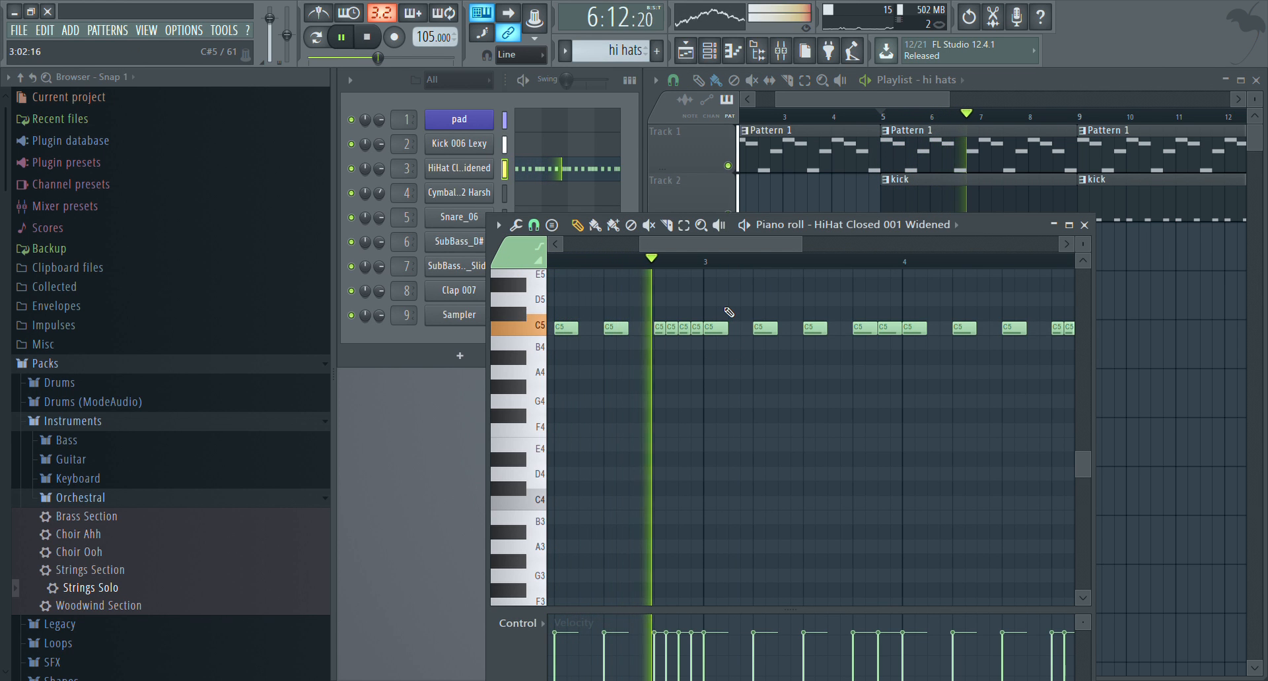
key("space")
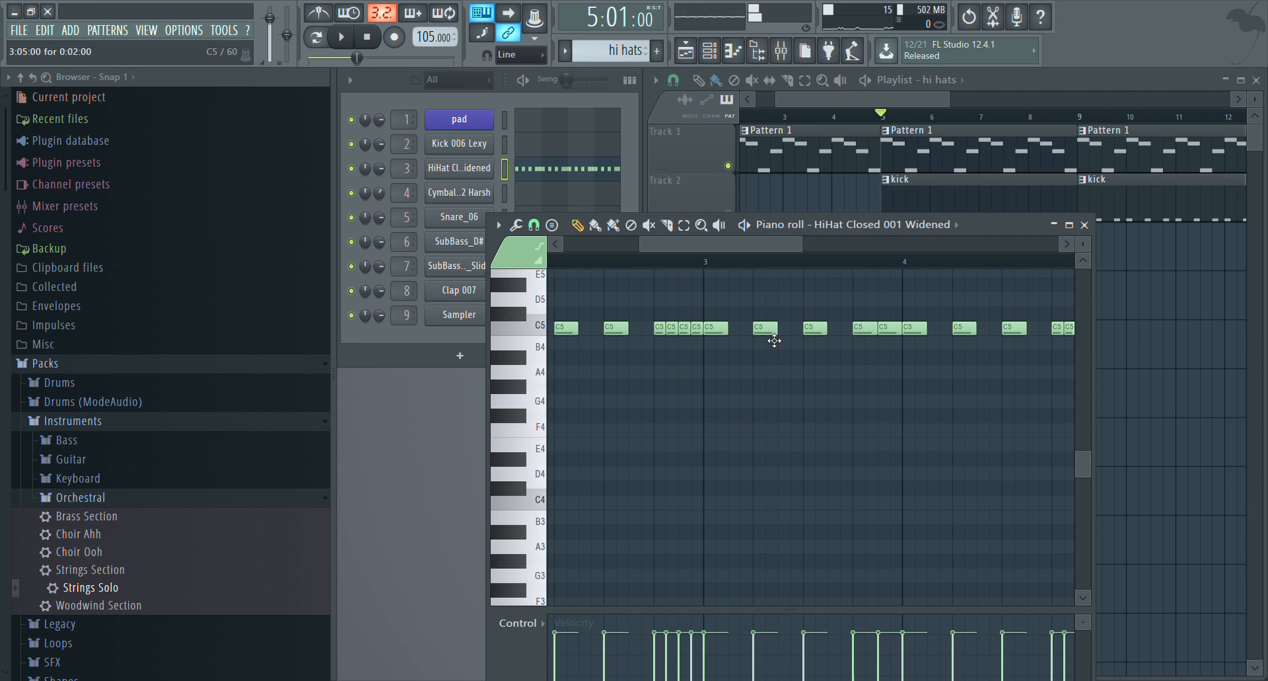
Chop the C5 hi-hat note on step 5 of bar 3 into a fast roll and play the song to hear it
left_click(685, 227)
left_click_drag(782, 338, 755, 313)
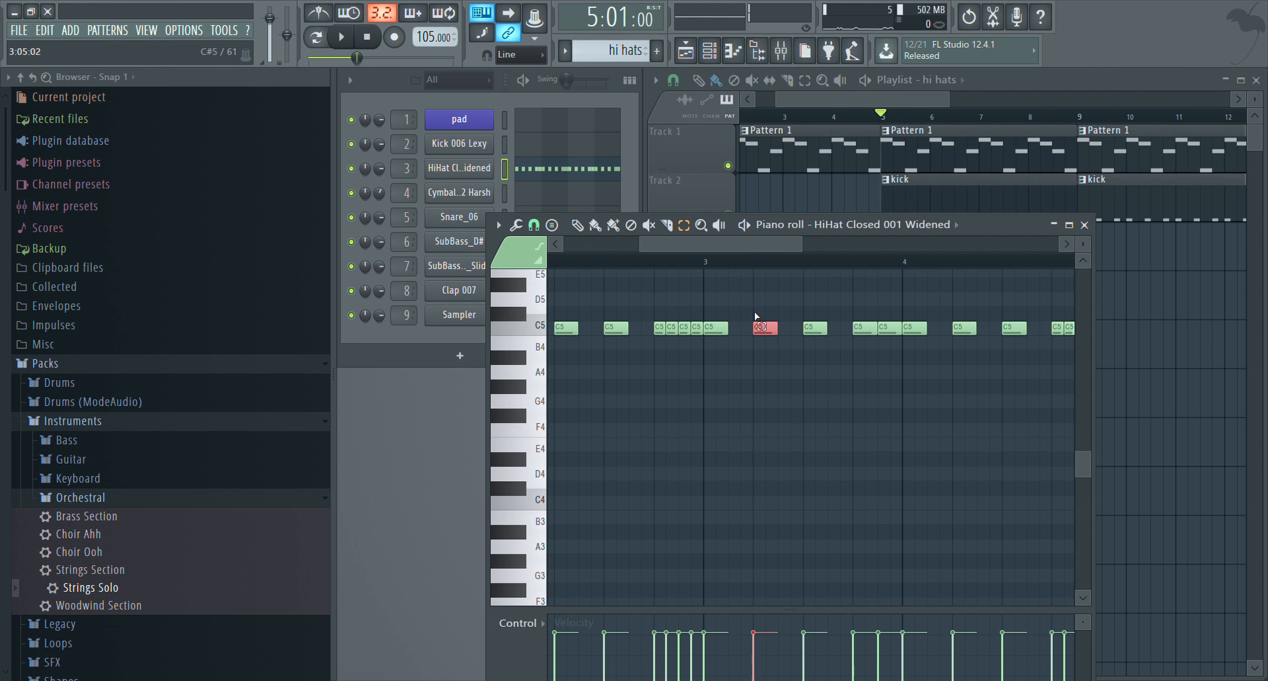
key("alt+u")
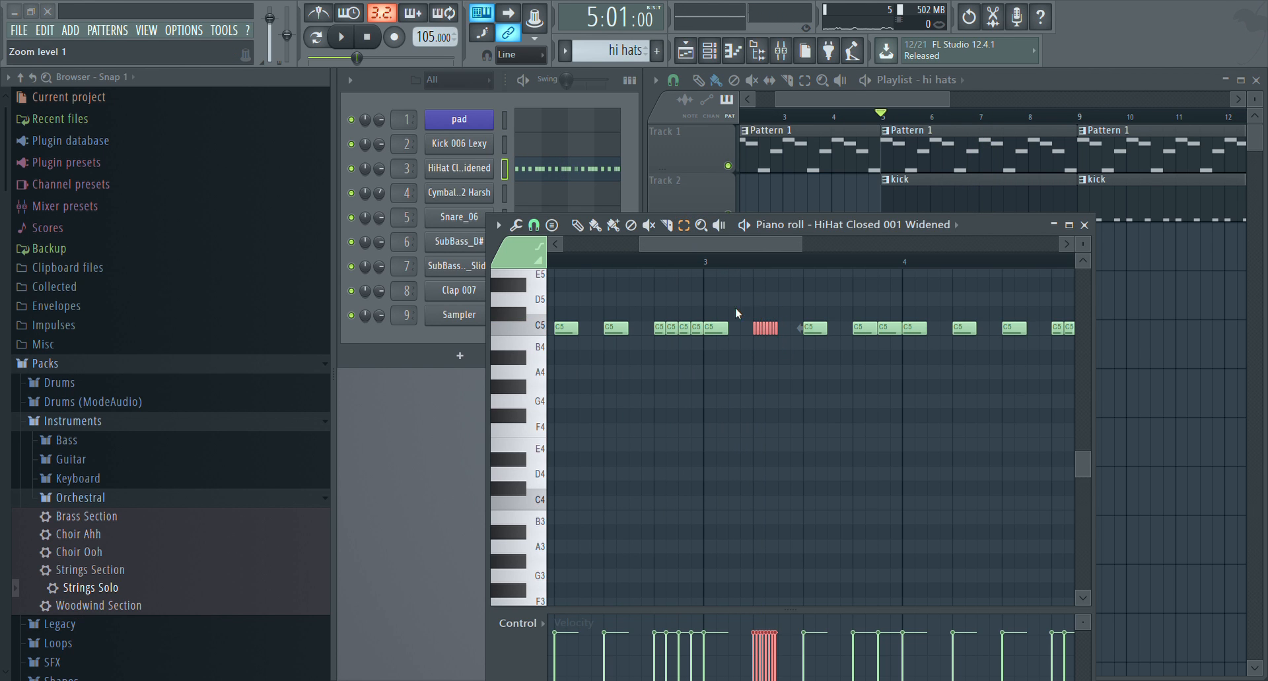
key("alt+u")
key("space")
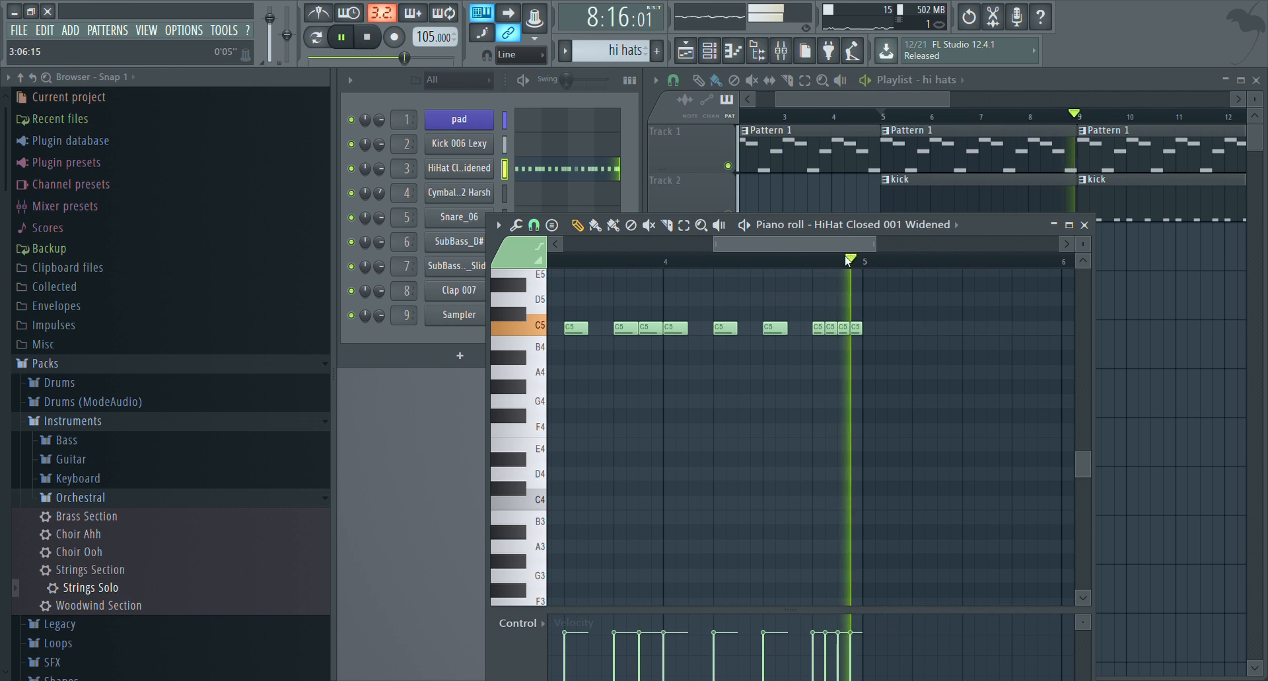
Stop playback and delete the first three of the four short C5 hi-hat notes at the end of bar 4
key("space")
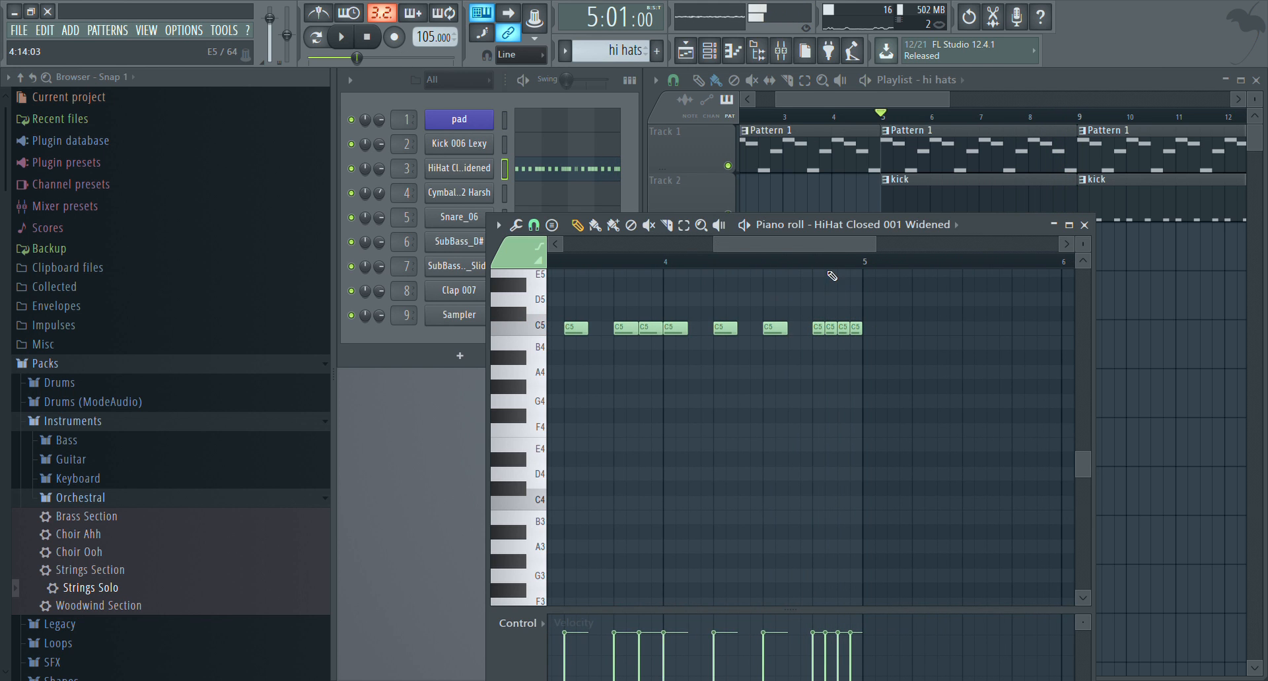
scroll(832, 276, "up", 4)
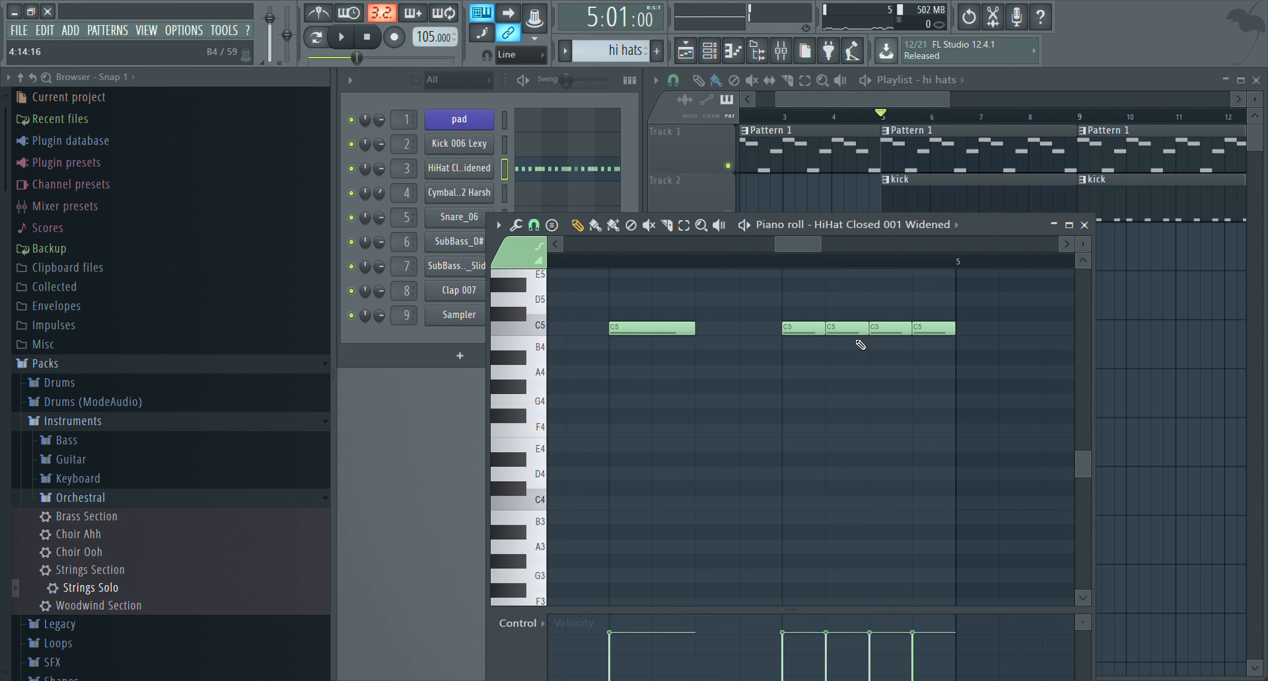
right_click(886, 338)
right_click(846, 329)
right_click(804, 329)
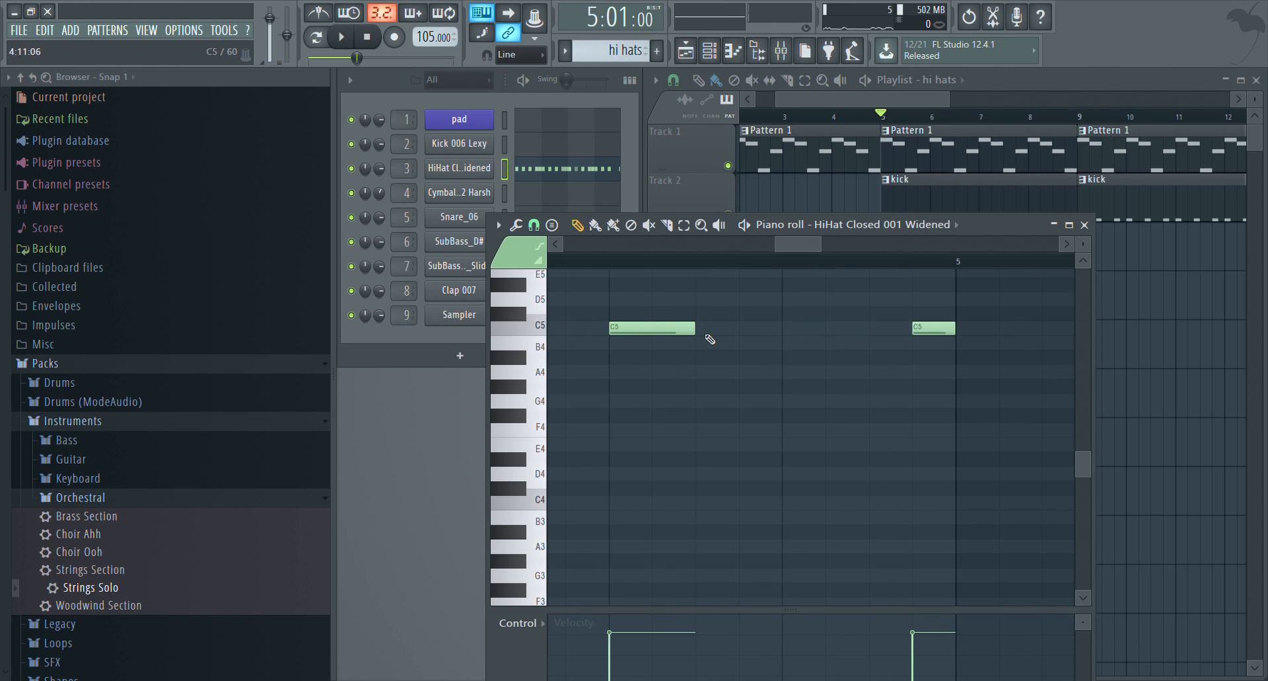
Copy the fast C5 hi-hat roll from bar 3 to step 13 of bar 4 and play the song to hear it
scroll(796, 266, "down", 3)
left_click_drag(785, 260, 692, 253)
left_click(702, 262)
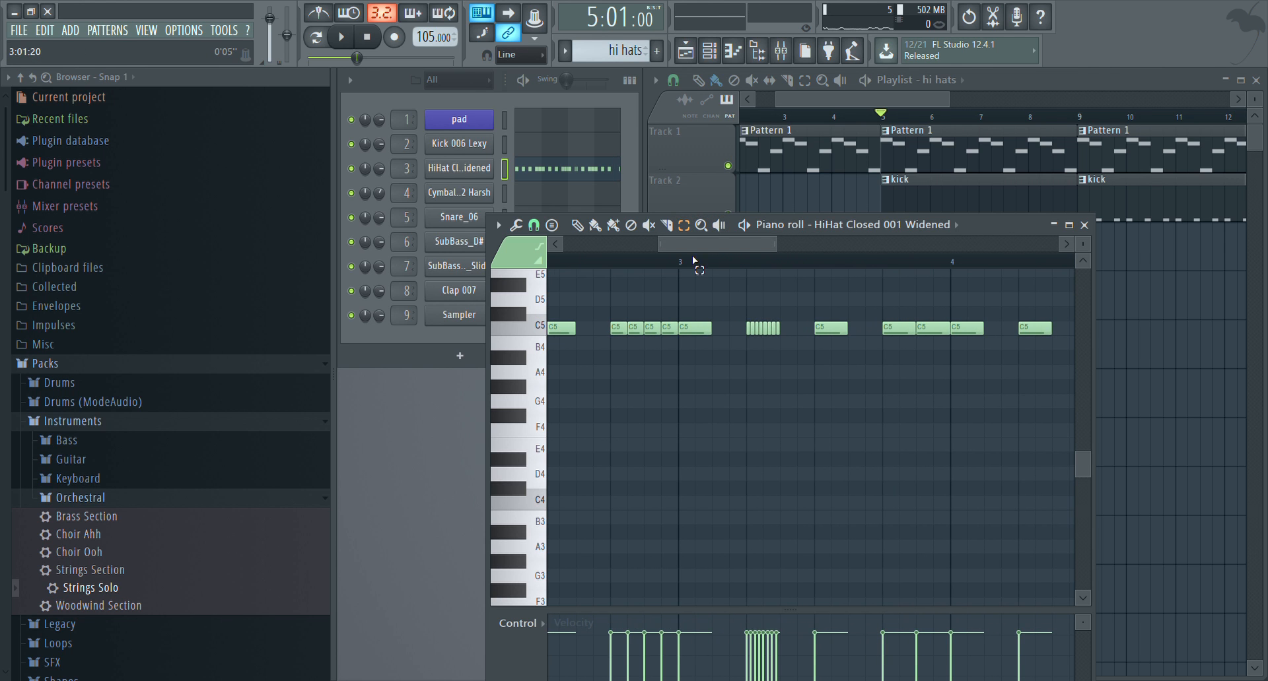
left_click_drag(786, 357, 744, 301)
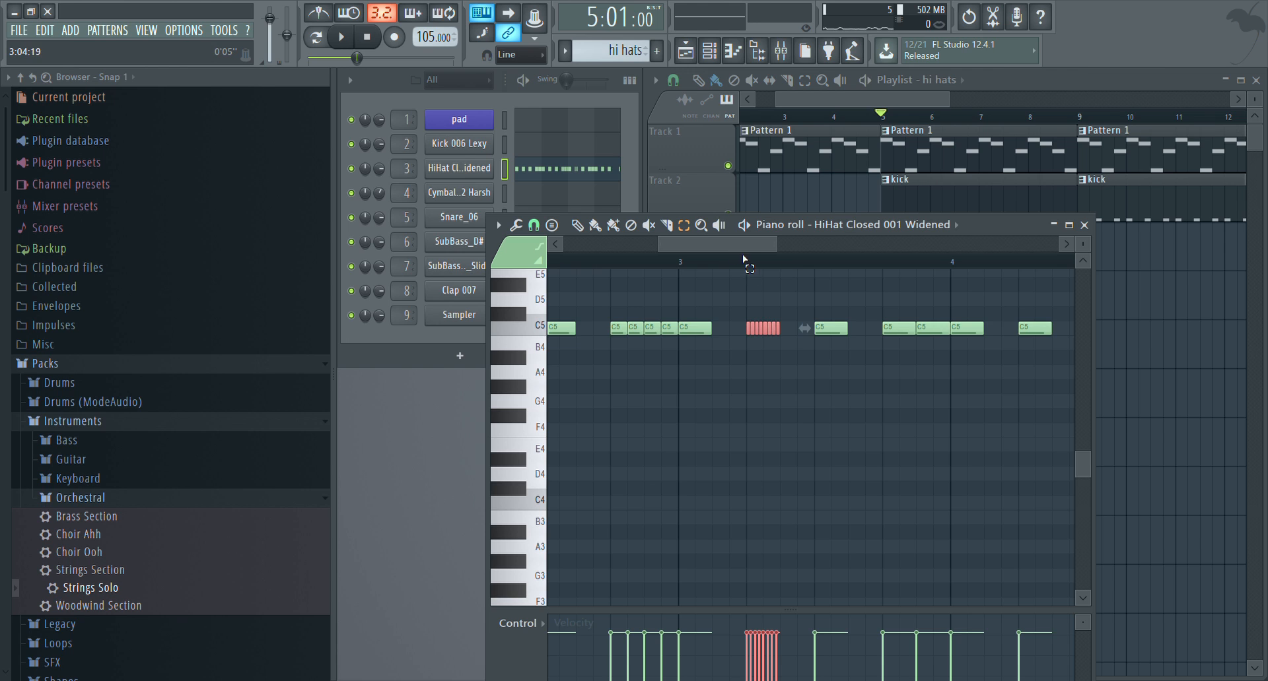
left_click_drag(737, 248, 819, 251)
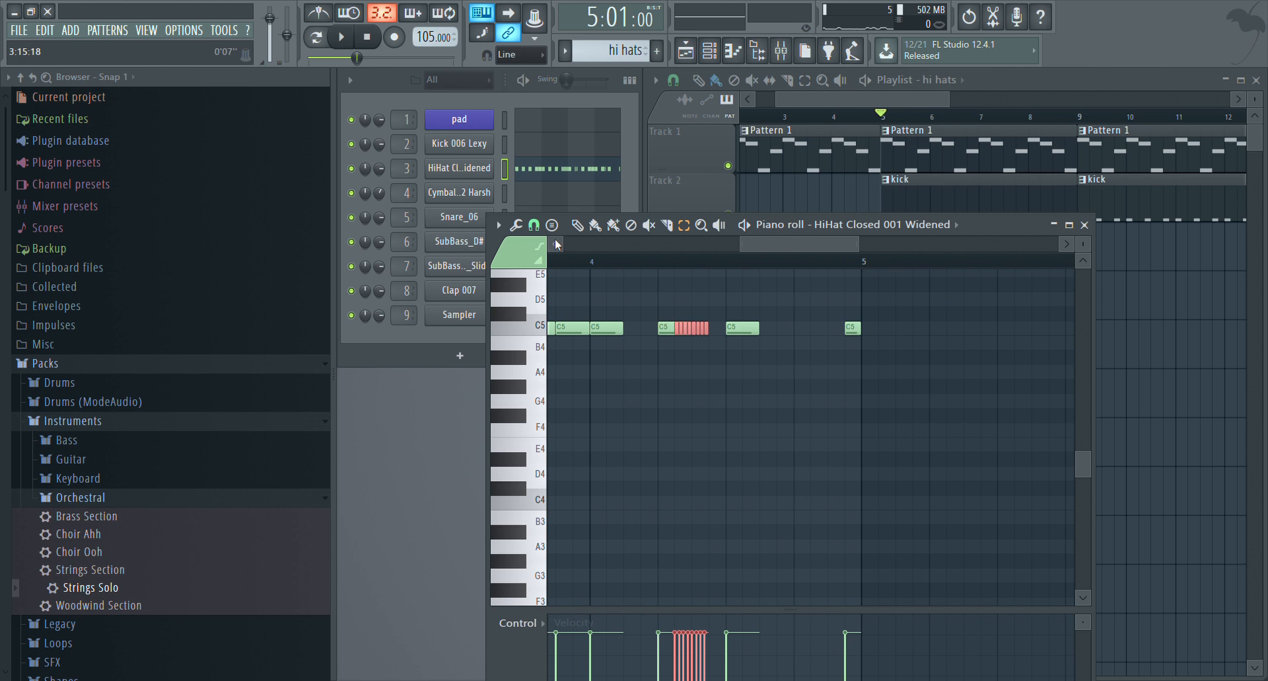
left_click_drag(685, 326, 803, 334)
key("space")
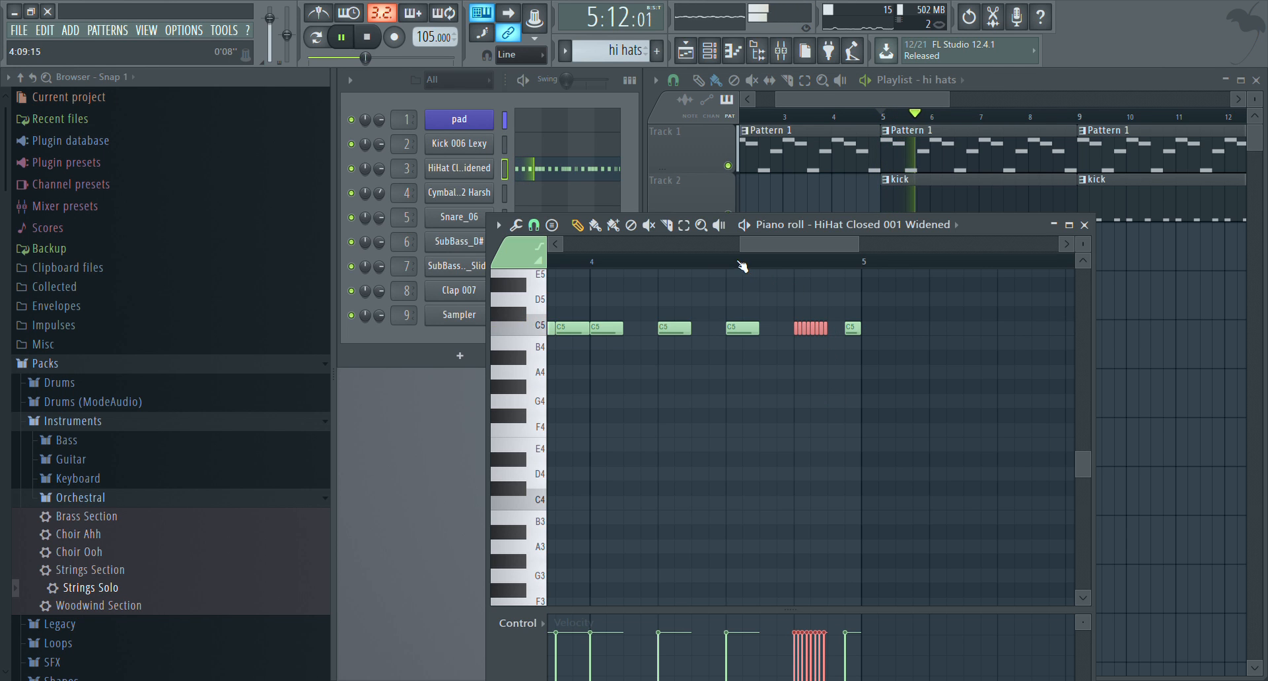
left_click(713, 263)
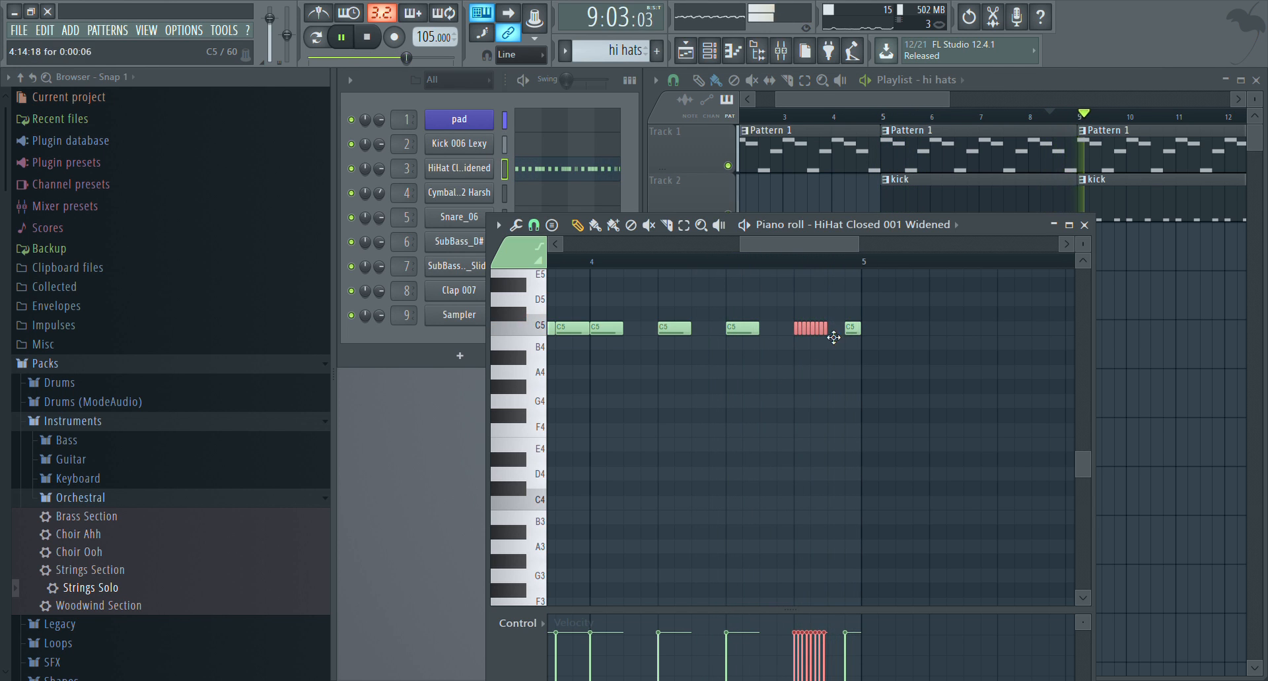
key("space")
Duplicate the hi hats clip on Track 3 to bar 9 and return the playhead to bar 1
left_click(1082, 224)
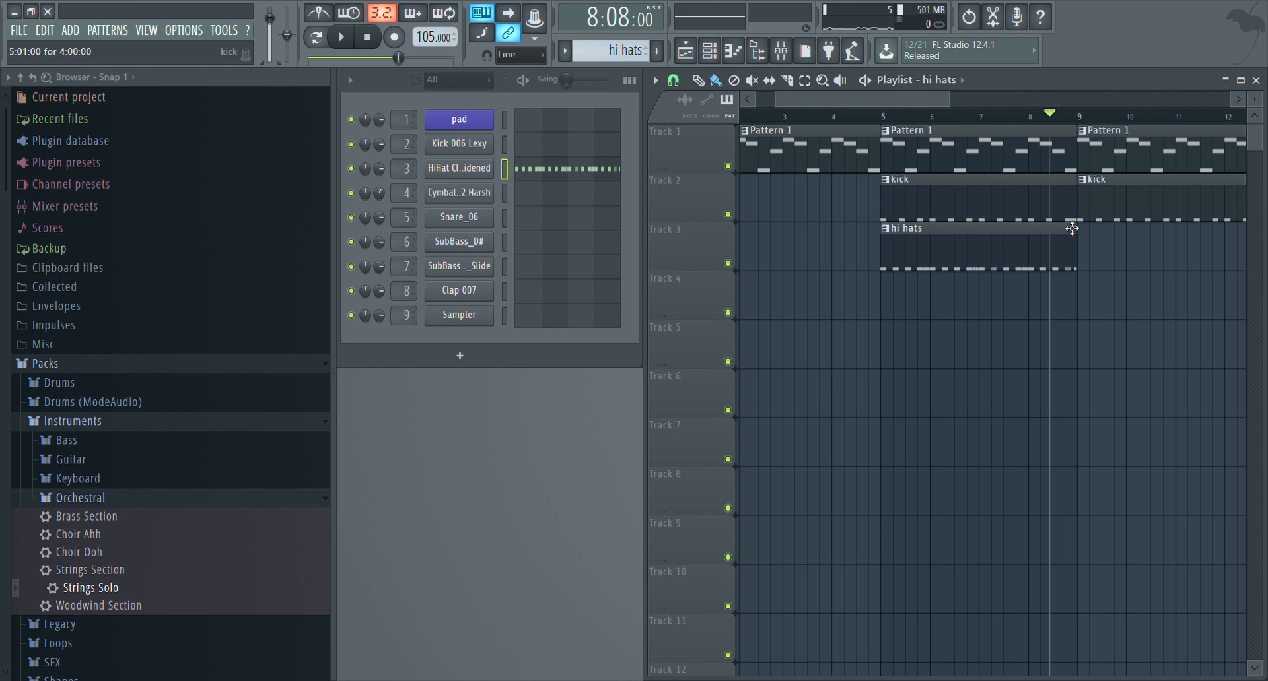
scroll(984, 120, "down", 3)
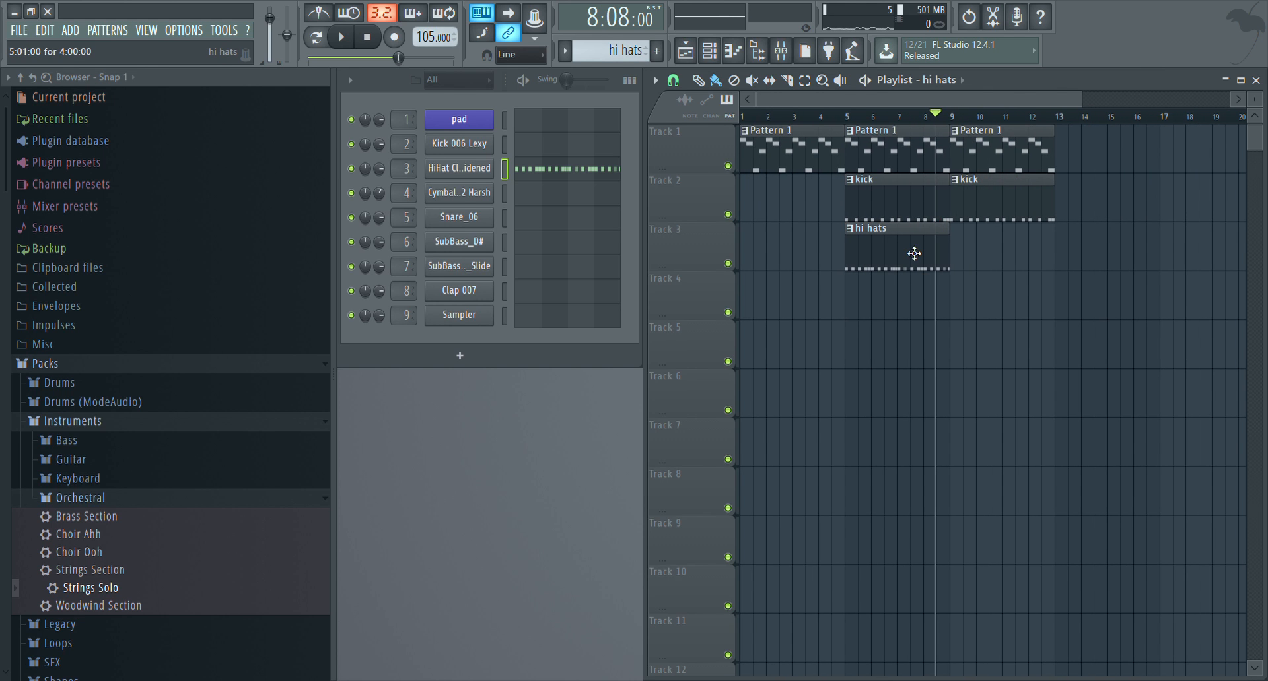
left_click_drag(914, 253, 1005, 258)
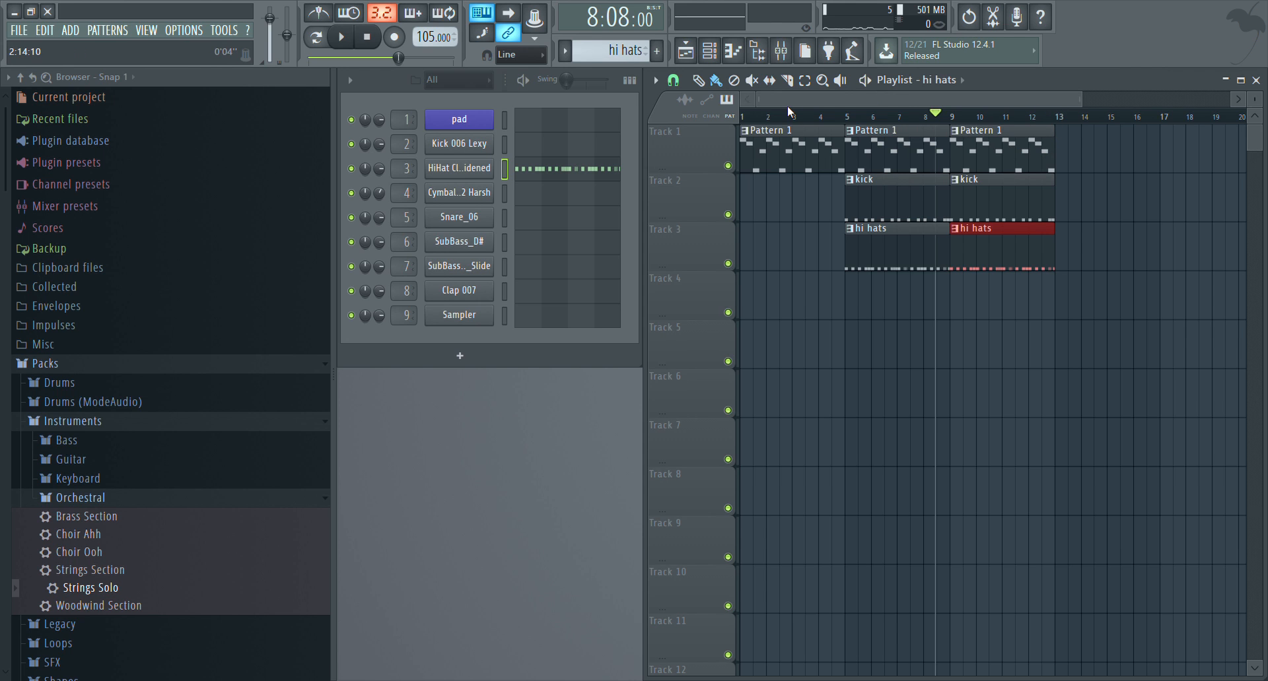
scroll(798, 127, "up", 3)
left_click_drag(793, 116, 647, 105)
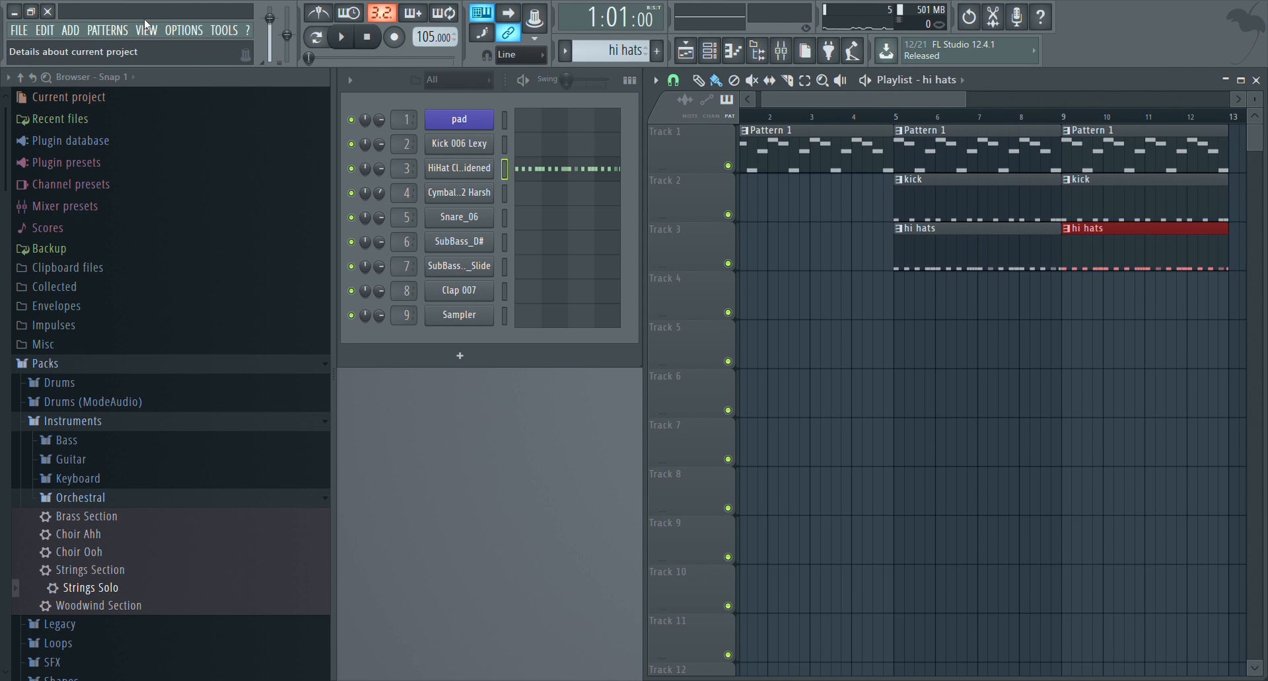
Create a new pattern named crash and open the Cymbal Ride 002 Harsh channel in the piano roll
key("F4")
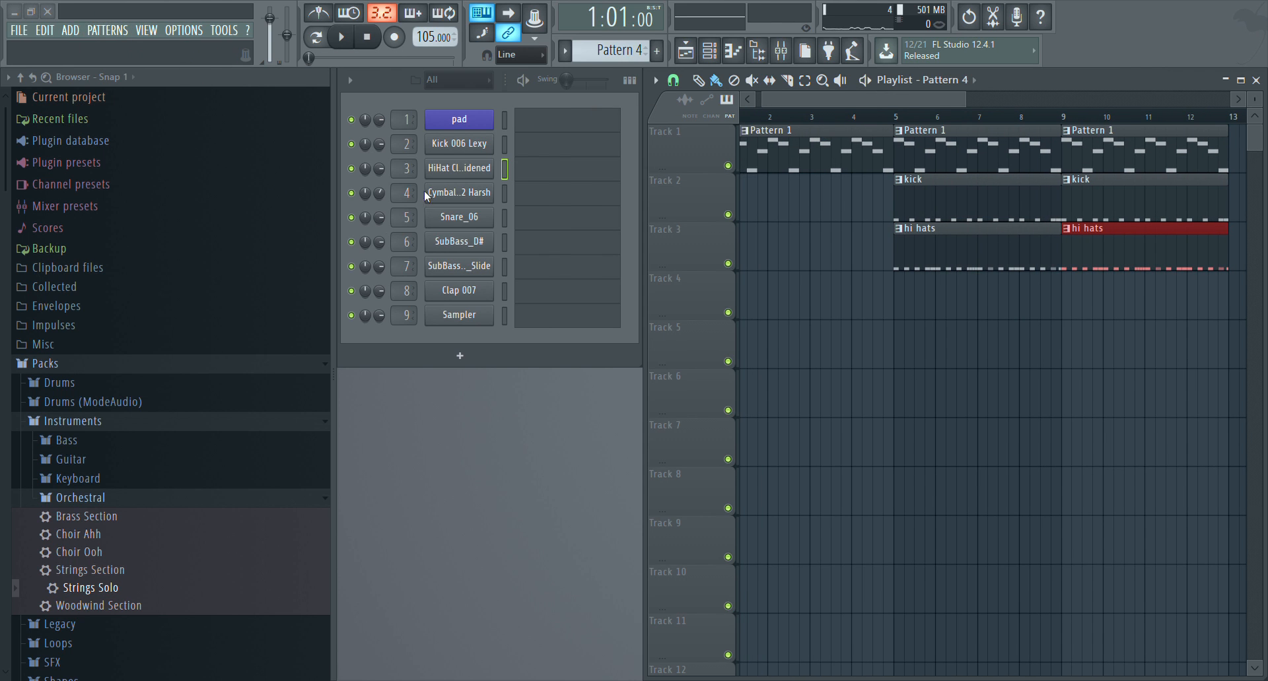
type("crash")
key("Return")
left_click(538, 202)
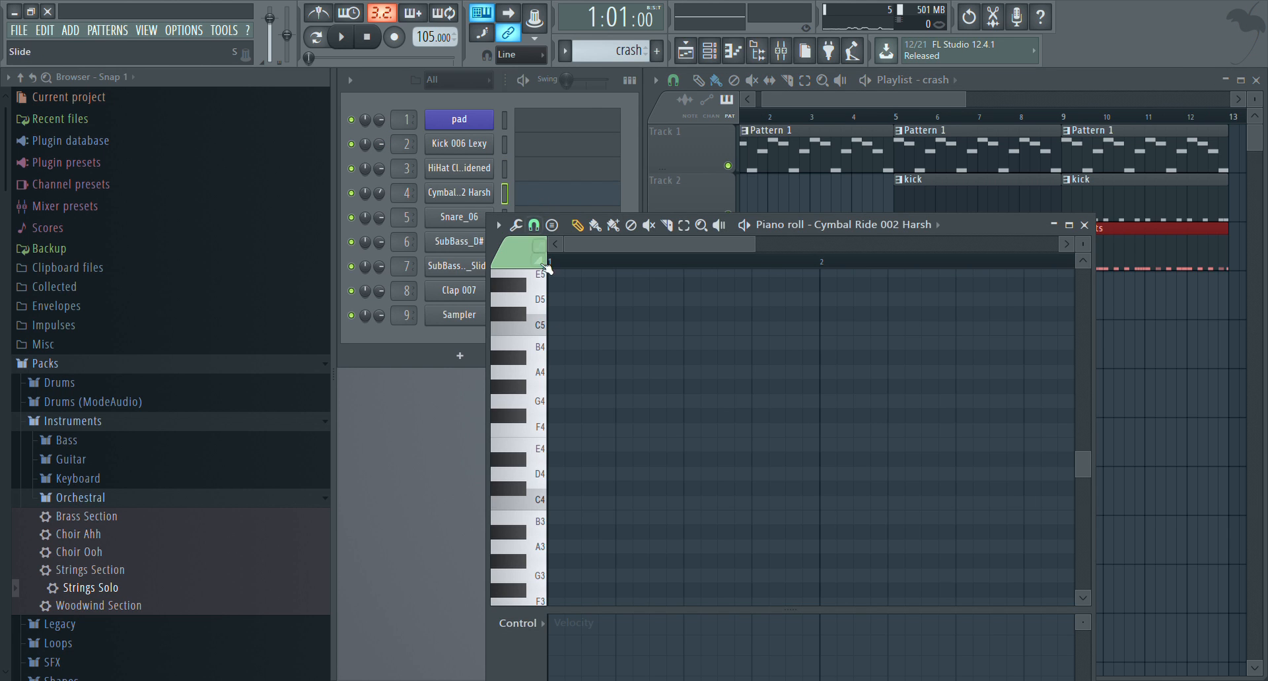
Draw a C5 note about three steps long at the start of bar 1 and place the crash pattern on Track 4 at bar 5
left_click(561, 327)
left_click_drag(559, 334, 607, 344)
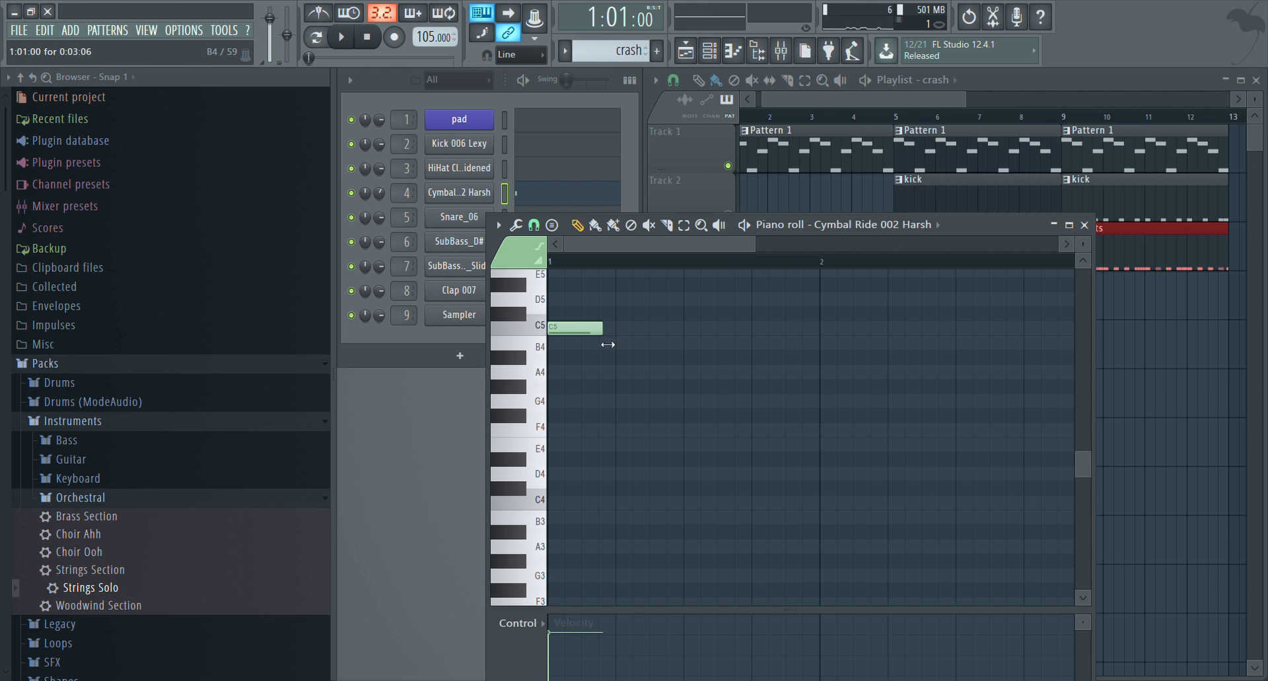
left_click(1054, 226)
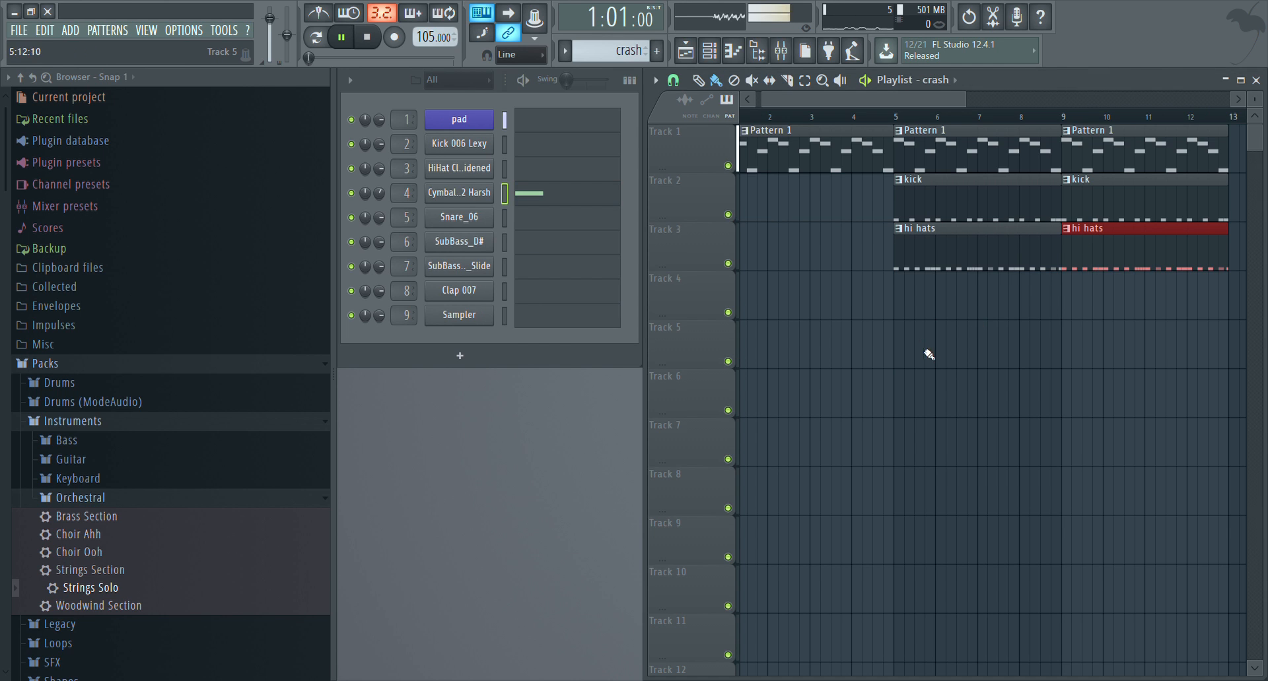
left_click(898, 297)
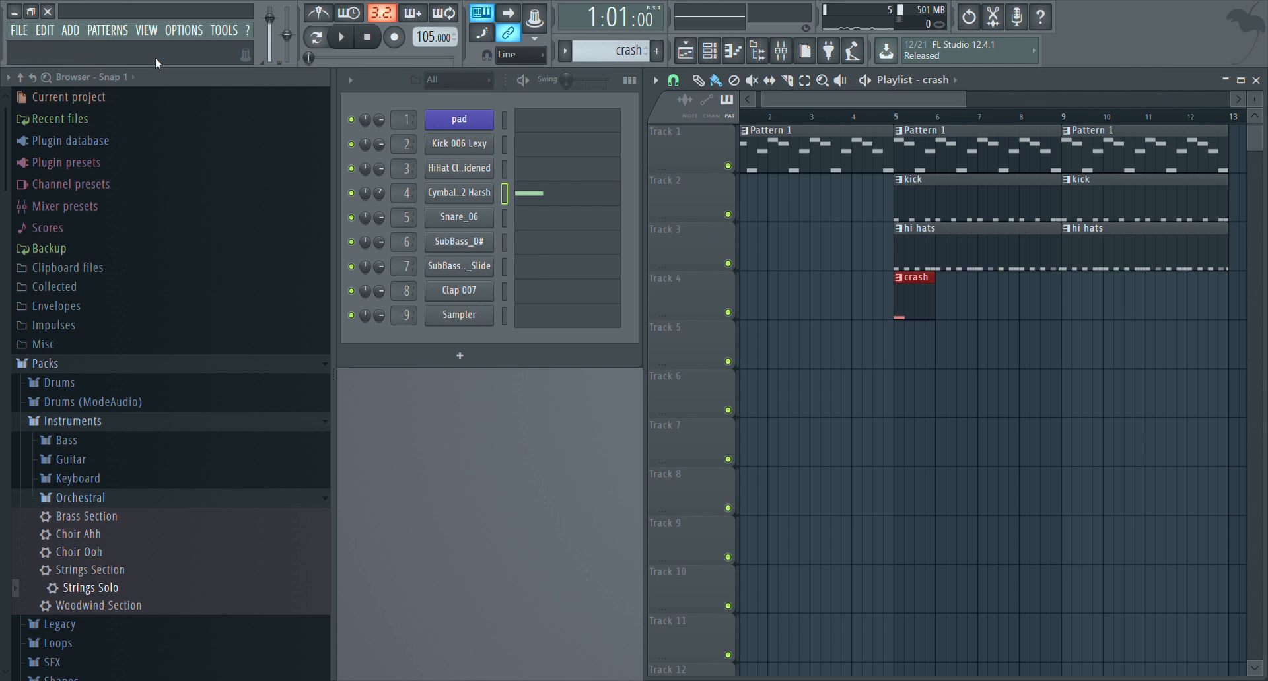
Create a pattern named claps and record a Clap 007 rhythm over the song starting at bar 5
key("F4")
left_click(531, 300)
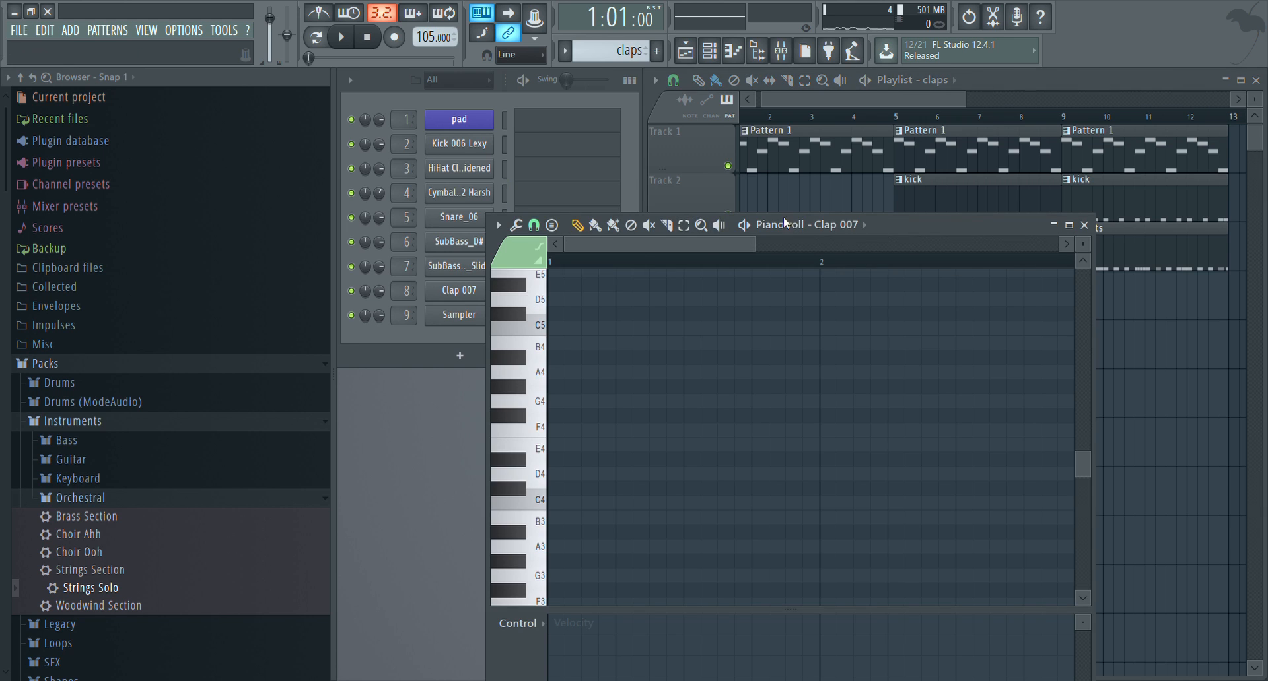
left_click(903, 122)
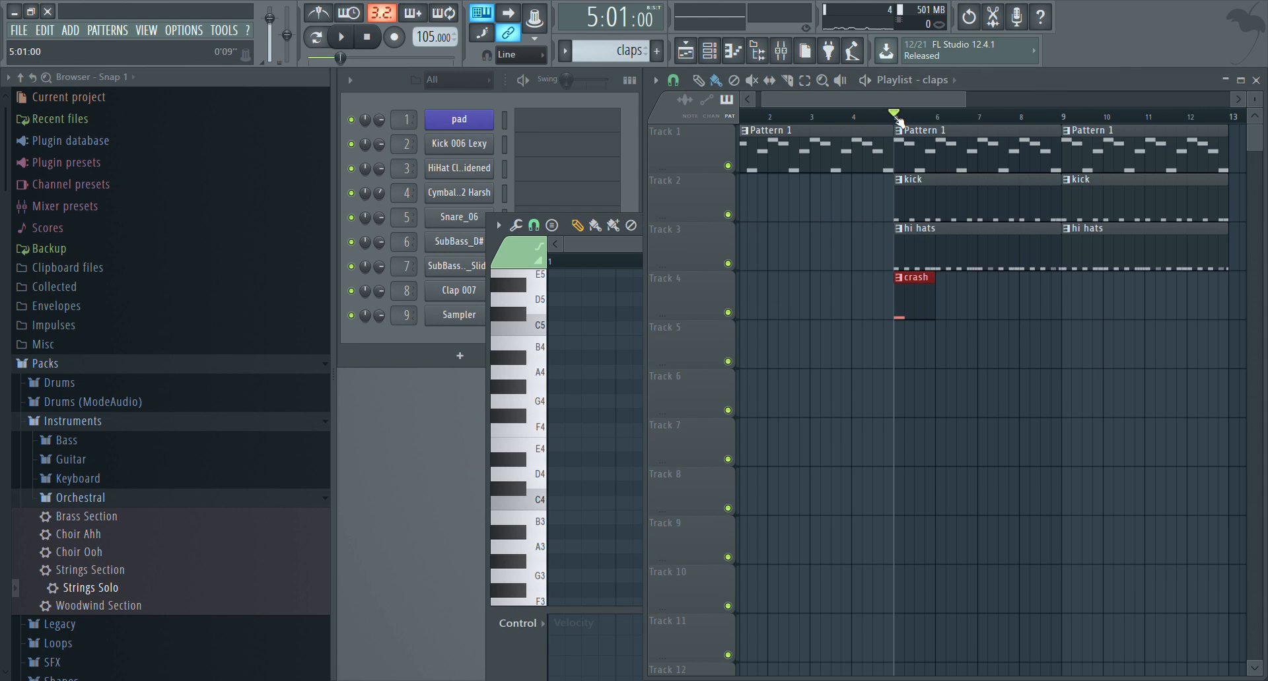
left_click(394, 37)
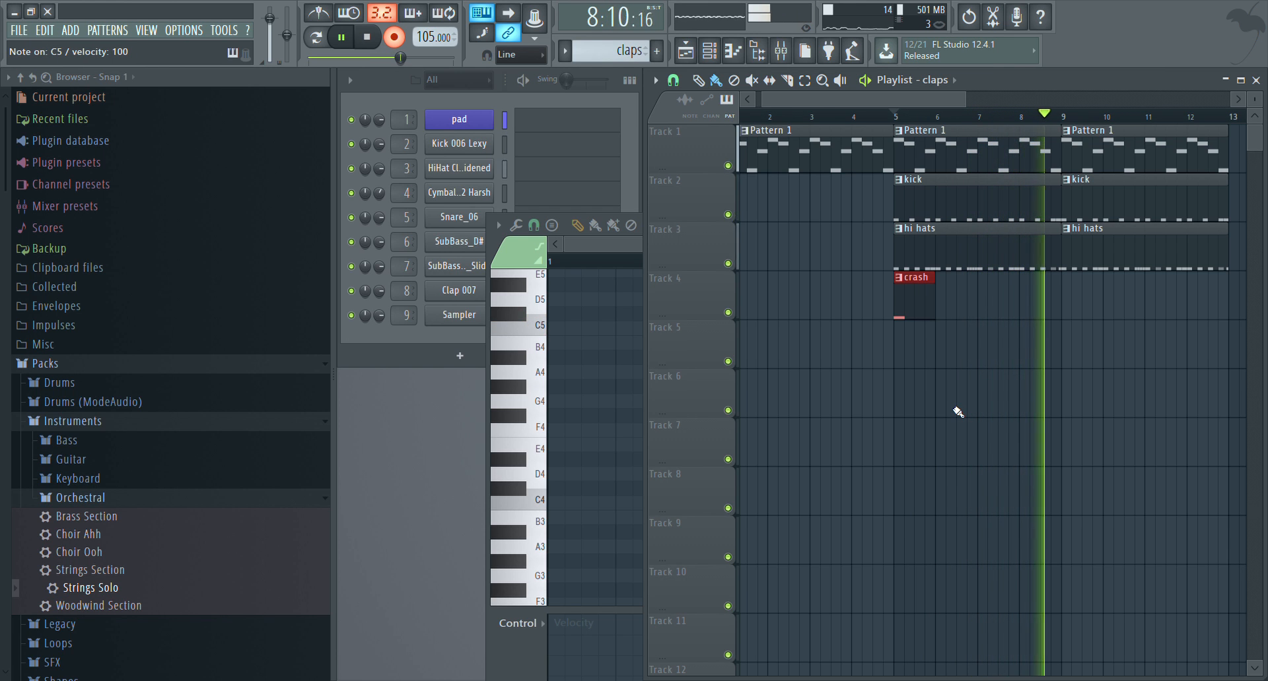
key("space")
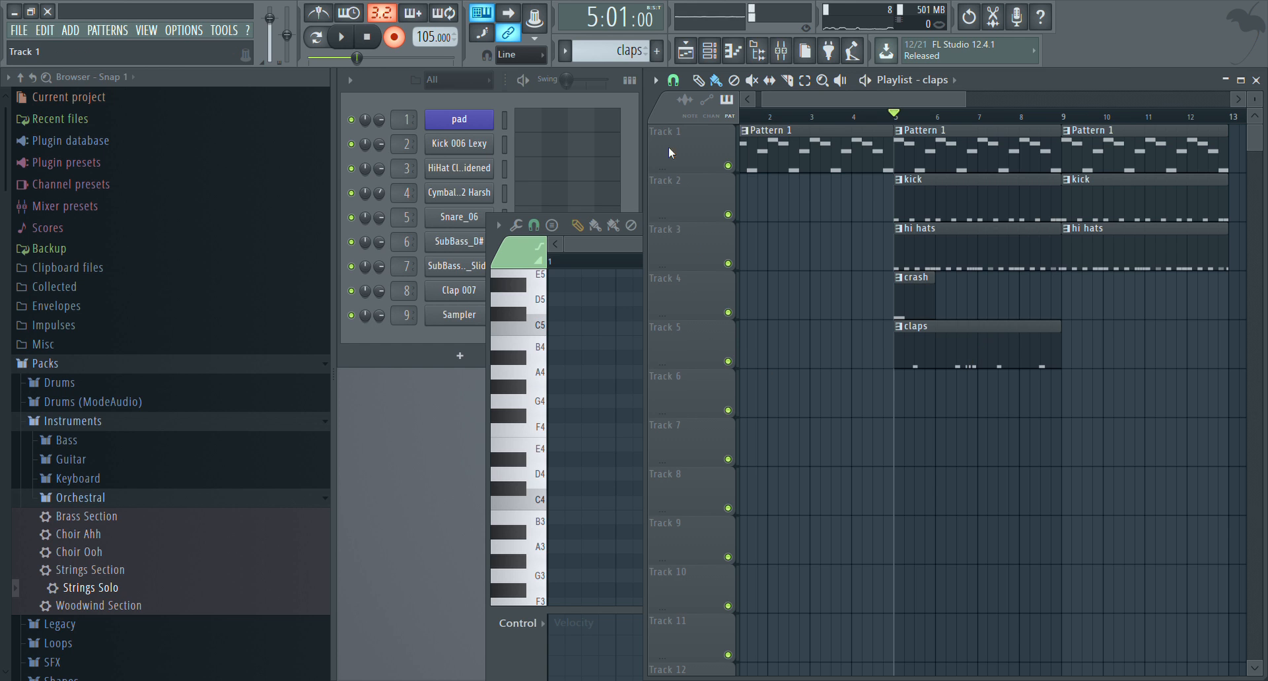
Replace the recorded C5 claps near the middle of bars 1 and 2 with notes on step 9 of each bar
left_click(536, 90)
left_click(579, 301)
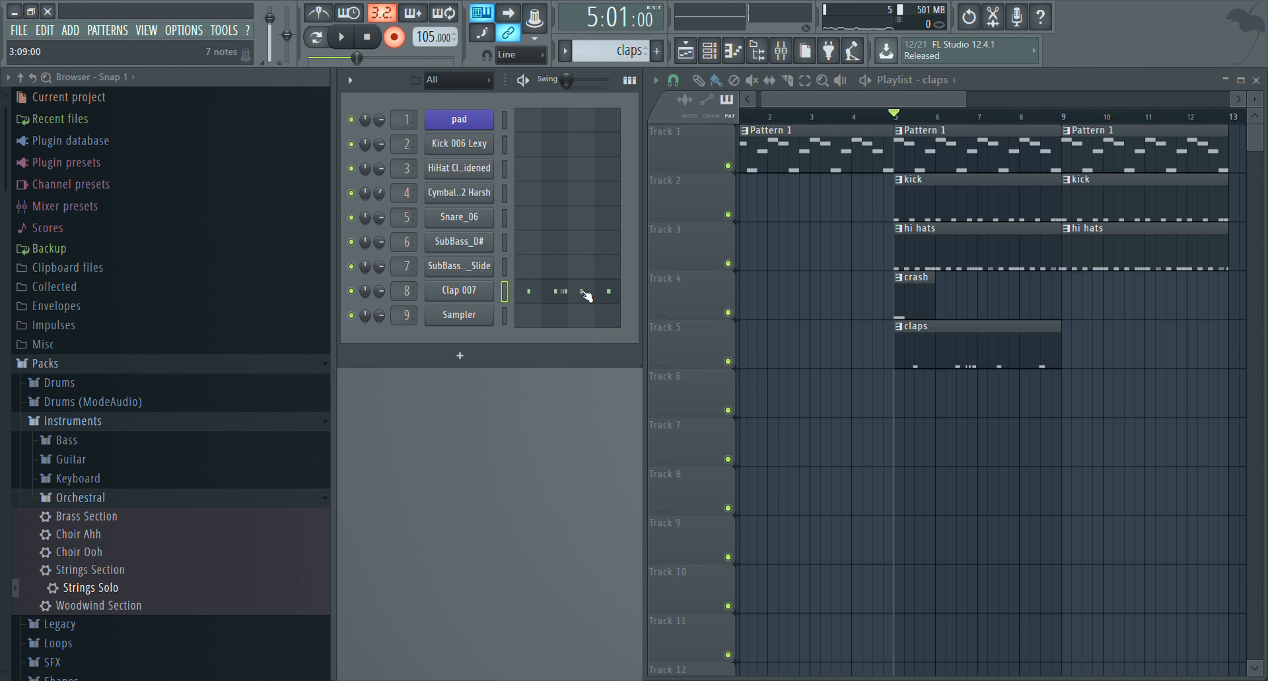
left_click(586, 295)
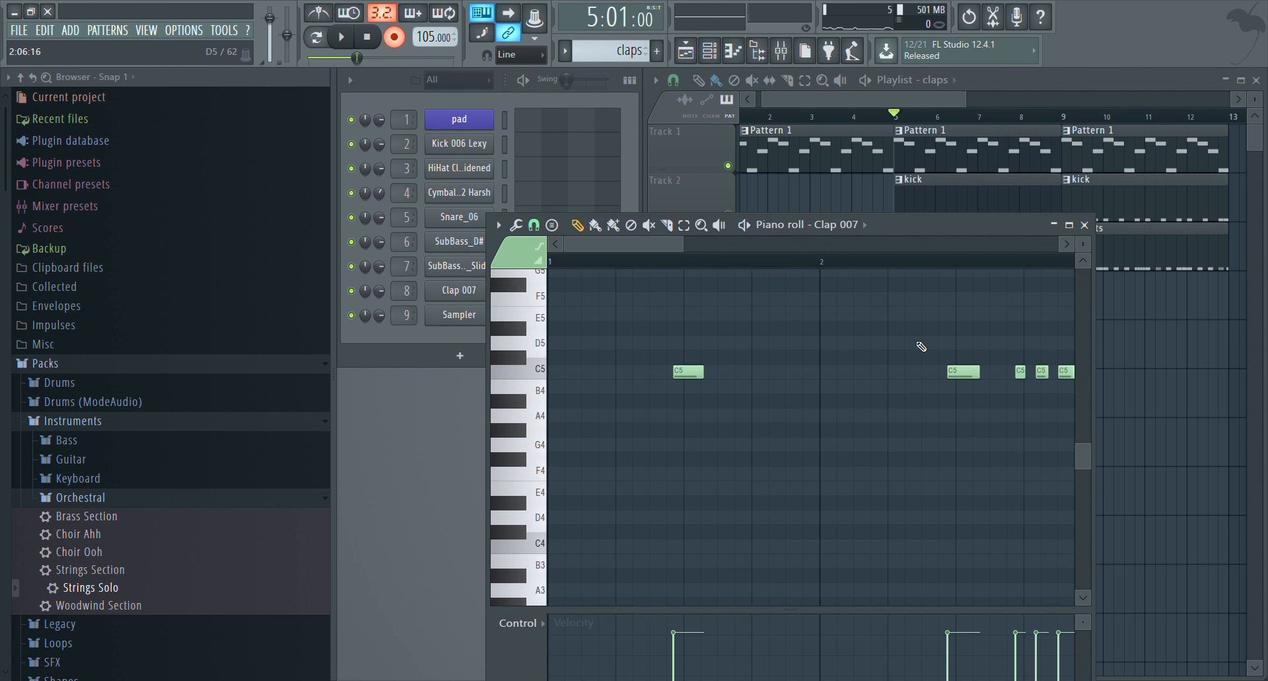
right_click(688, 371)
left_click(688, 373)
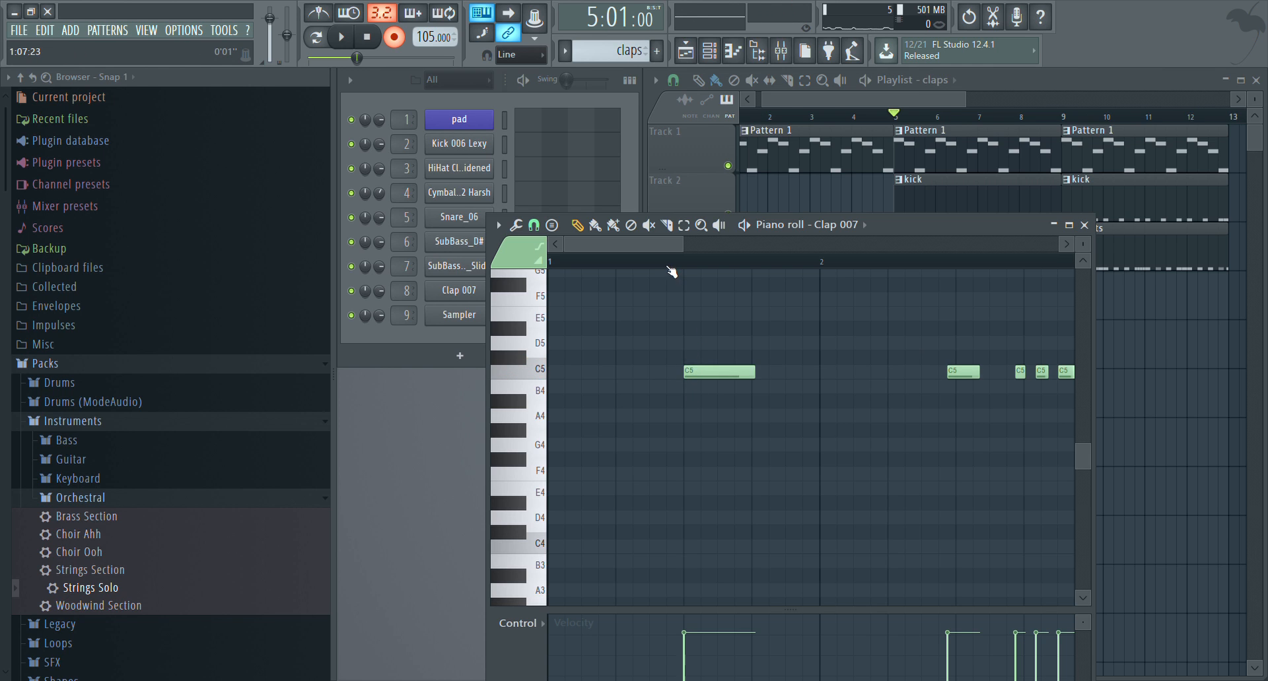
left_click_drag(653, 246, 701, 263)
right_click(746, 371)
left_click(745, 373)
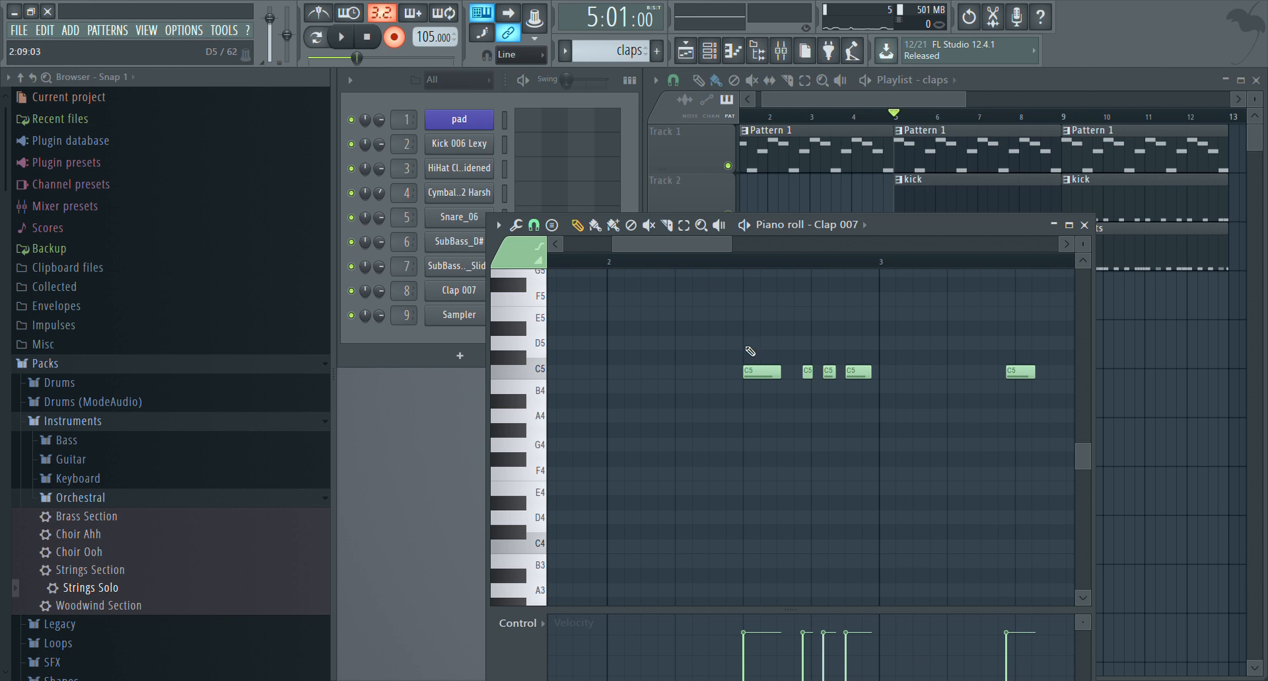
Examine the timing of the three short claps at the end of bar 2 and play the song briefly
scroll(760, 271, "up", 4)
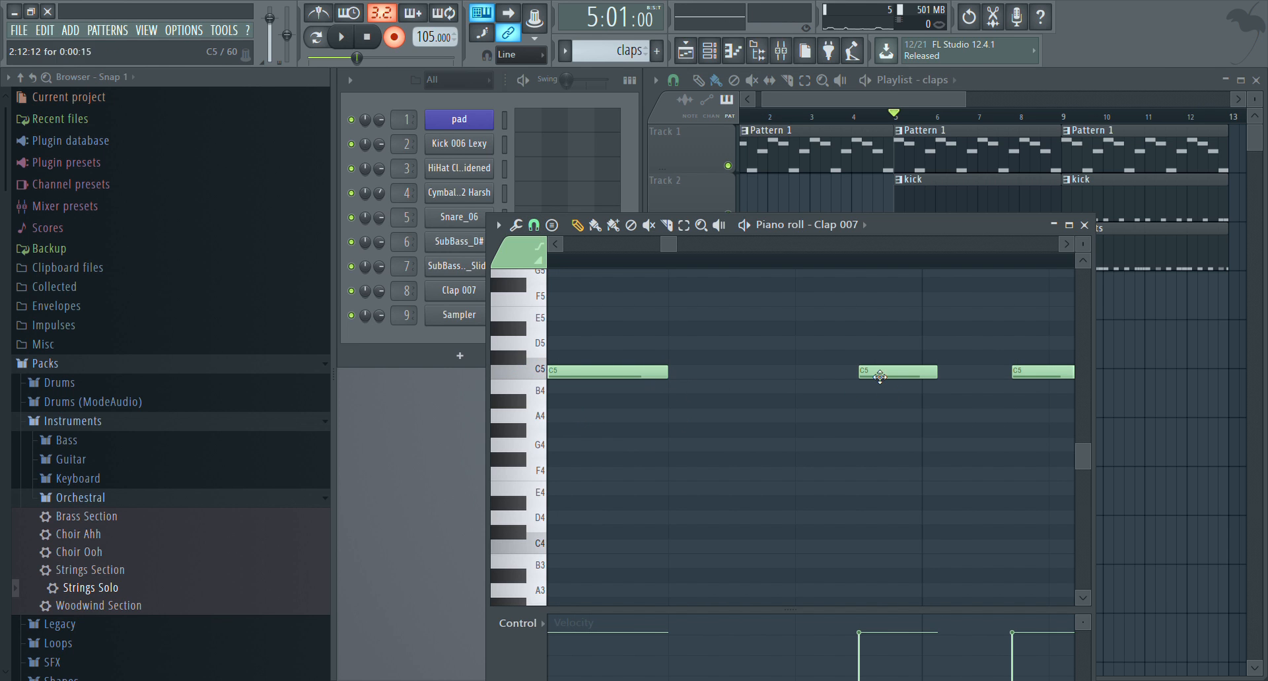
scroll(838, 261, "down", 4)
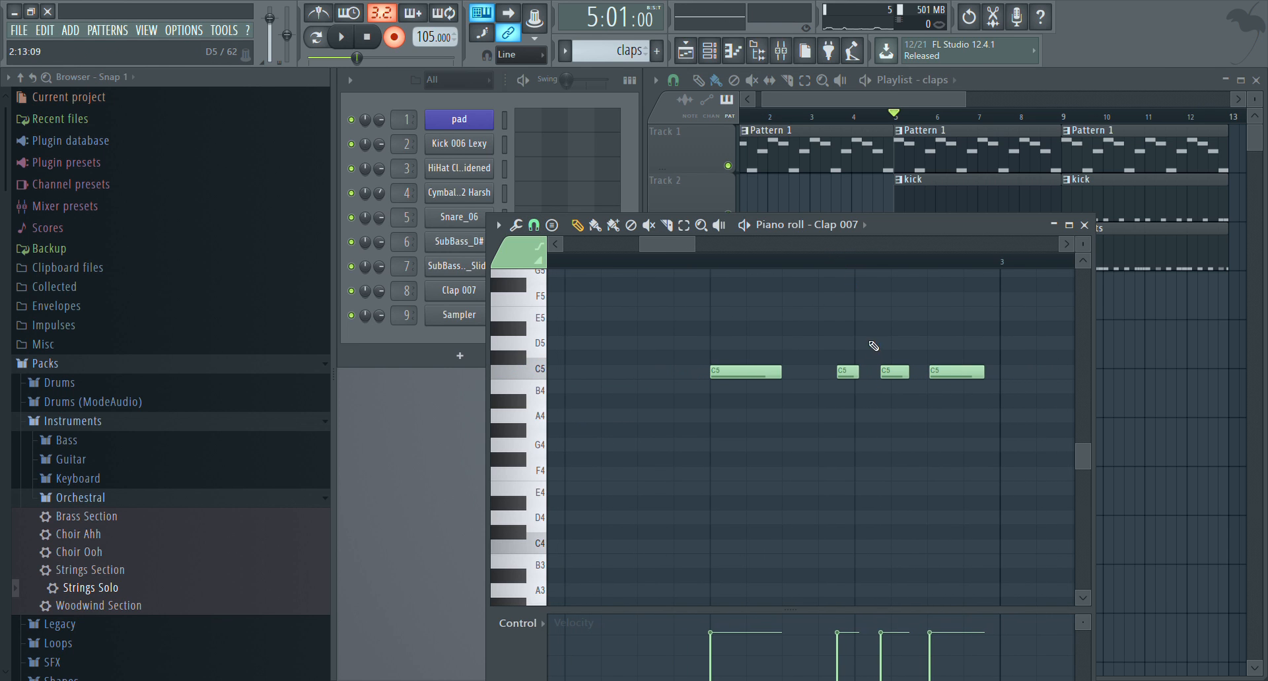
key("space")
key("space")
mouse_move(665, 246)
left_mouse_down()
mouse_move(553, 267)
mouse_move(630, 254)
left_mouse_up()
right_click(846, 374)
left_click(846, 375)
scroll(599, 262, "down", 4)
Turn off recording and play the song from bar 5 to listen to the claps
key("space")
key("space")
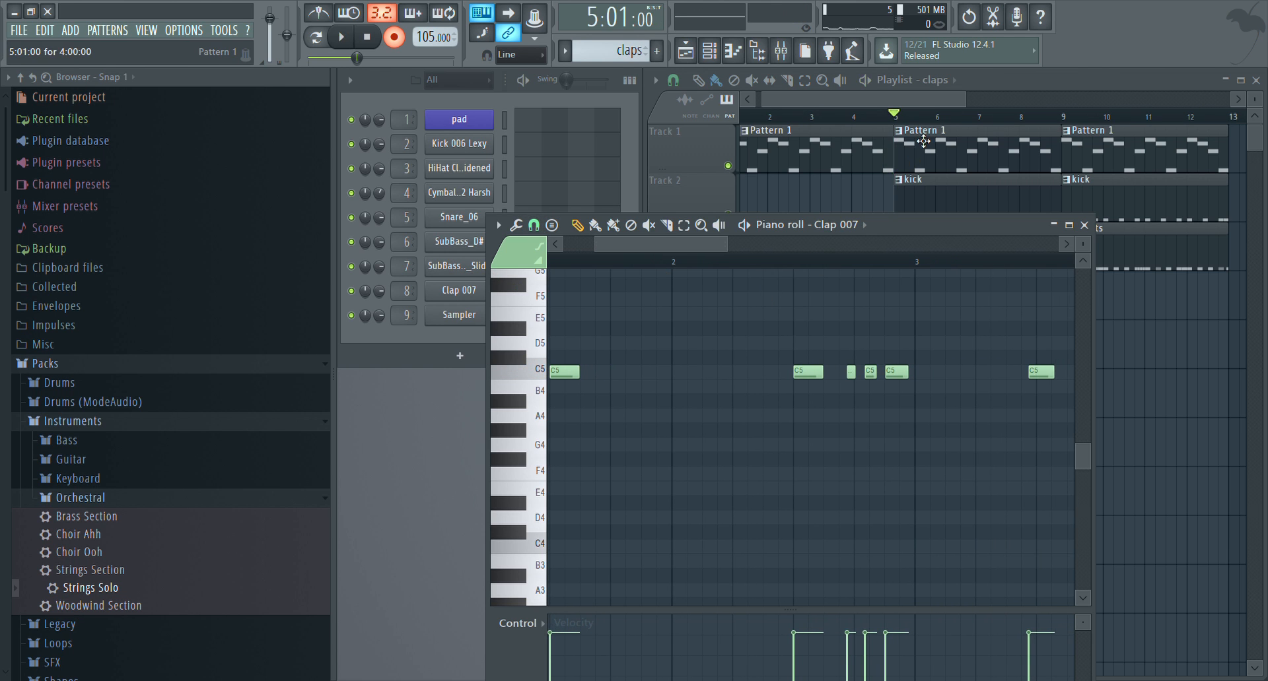
left_click(396, 47)
key("space")
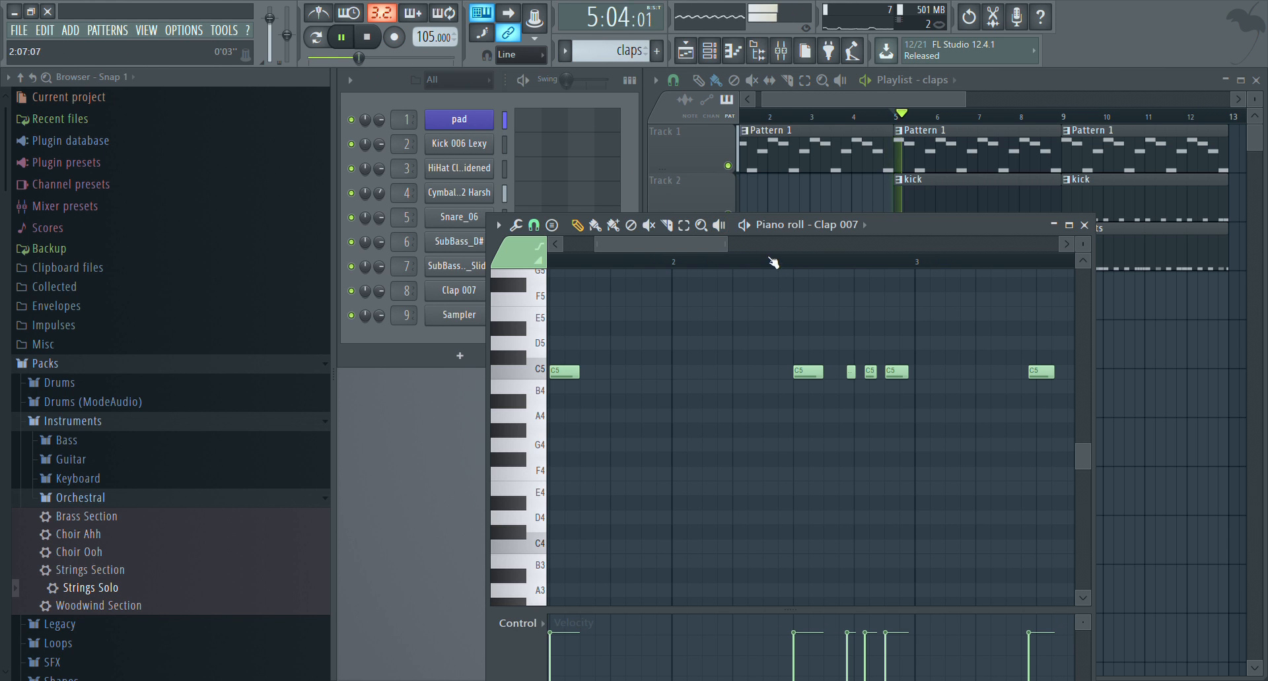
scroll(847, 276, "up", 3)
scroll(882, 274, "down", 3)
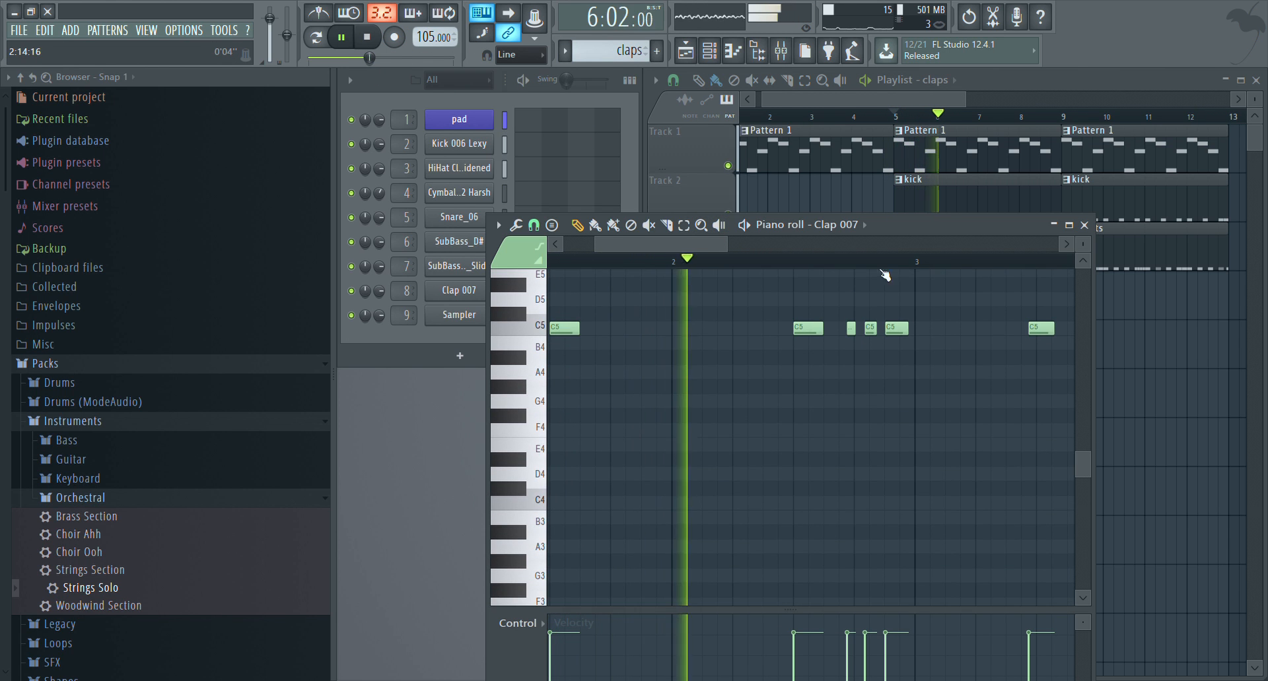
scroll(885, 269, "up", 2)
key("space")
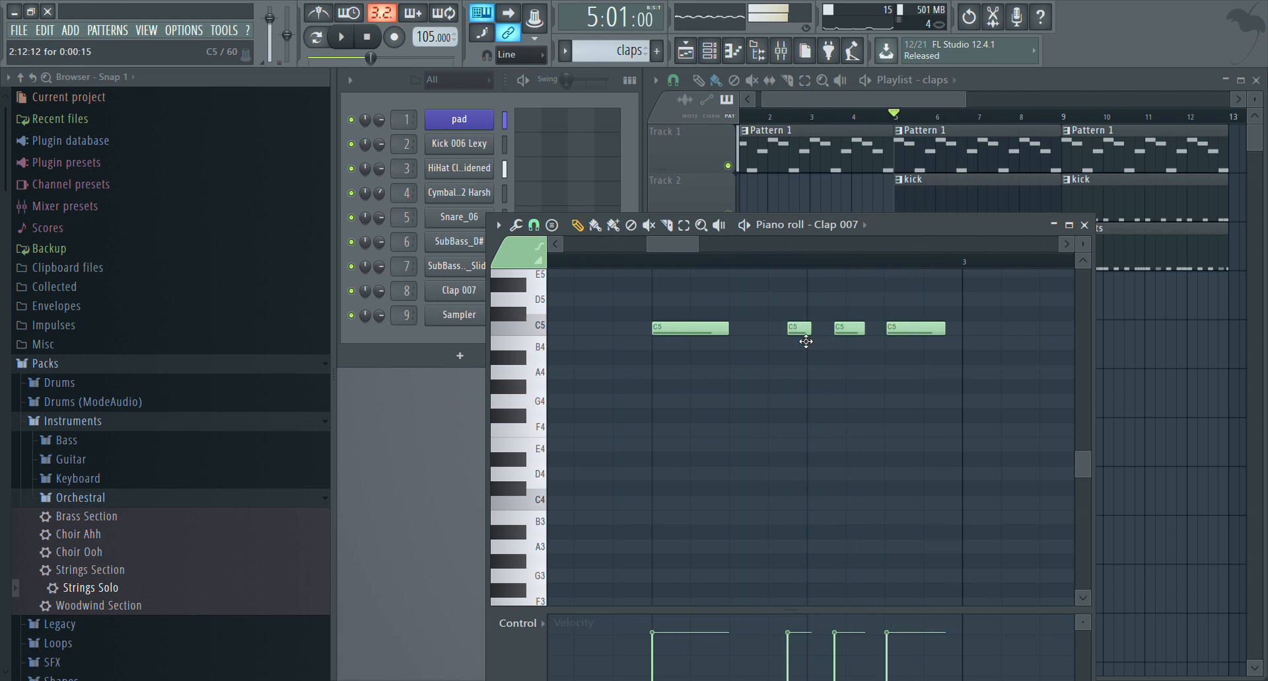
Delete the three unevenly spaced C5 claps at the end of bar 2
right_click(801, 329)
right_click(849, 330)
right_click(905, 326)
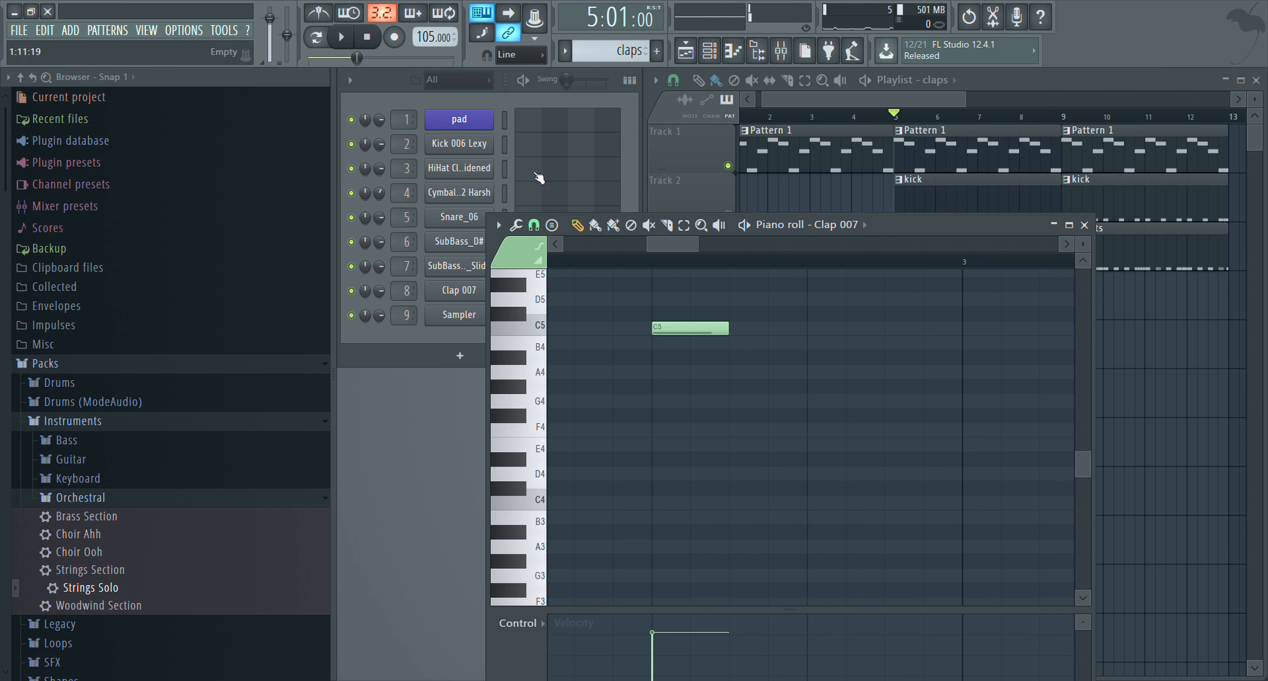
Draw three one-step C5 claps evenly spaced as a triplet from step 13 of bar 2 and play the song
left_click(815, 329)
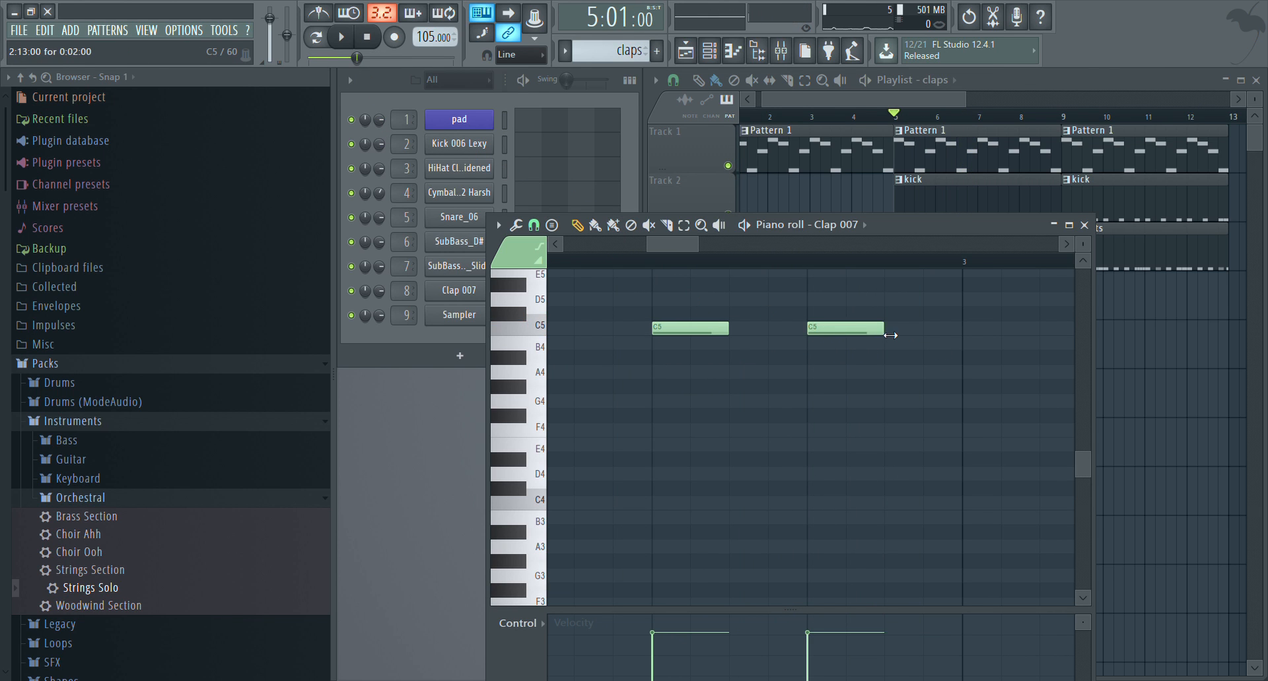
left_click_drag(881, 330, 858, 329)
right_click(837, 330)
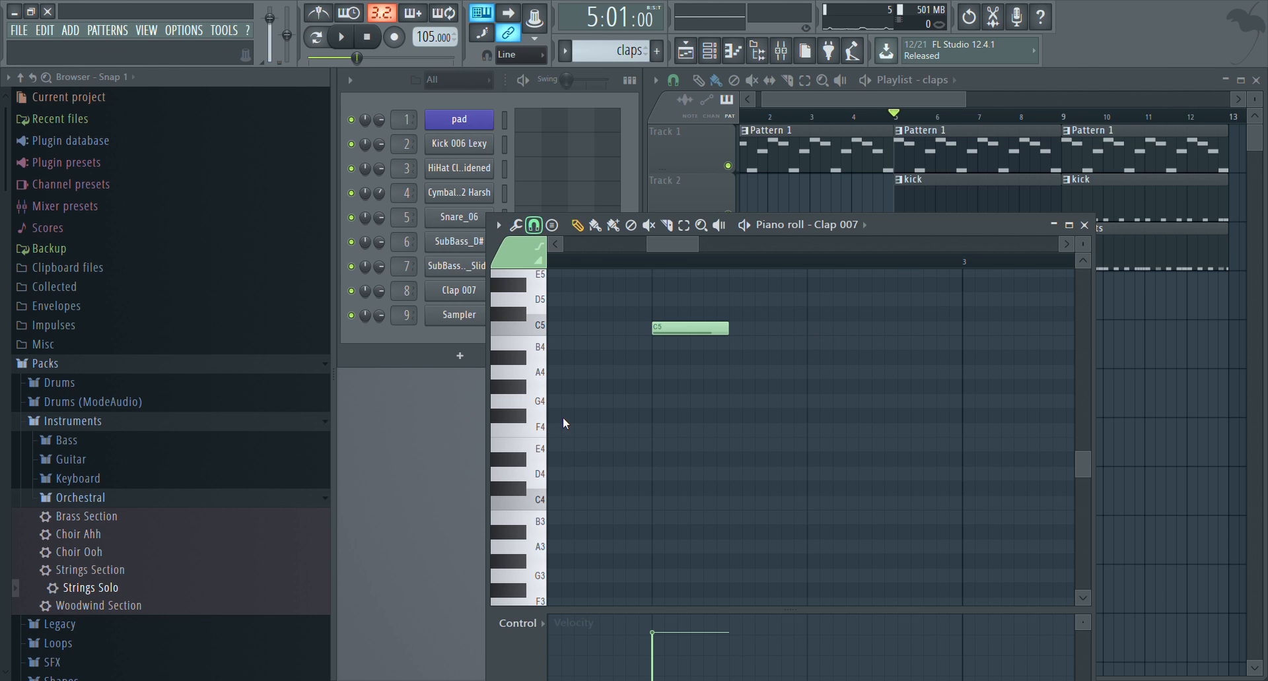
left_click(822, 327)
left_click(870, 328)
left_click(922, 329)
key("space")
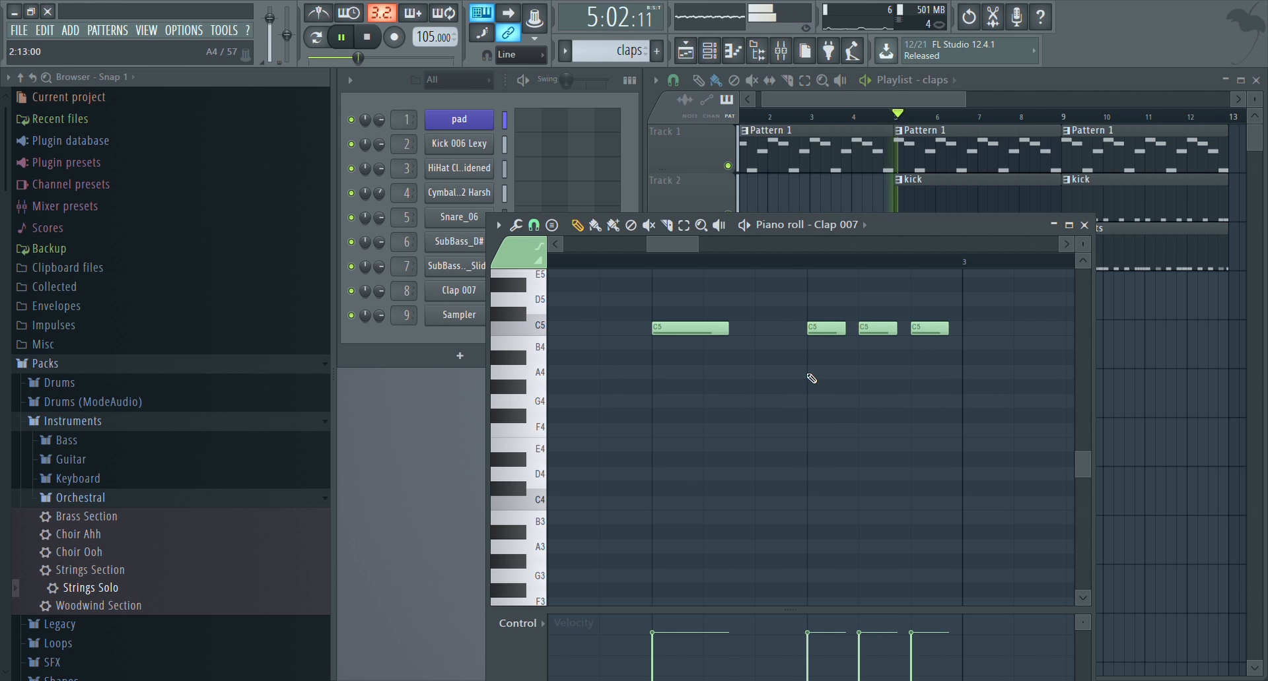
Stop playback and lower the velocities of the first two triplet claps in bar 2 so the three rise gradually
scroll(784, 266, "down", 2)
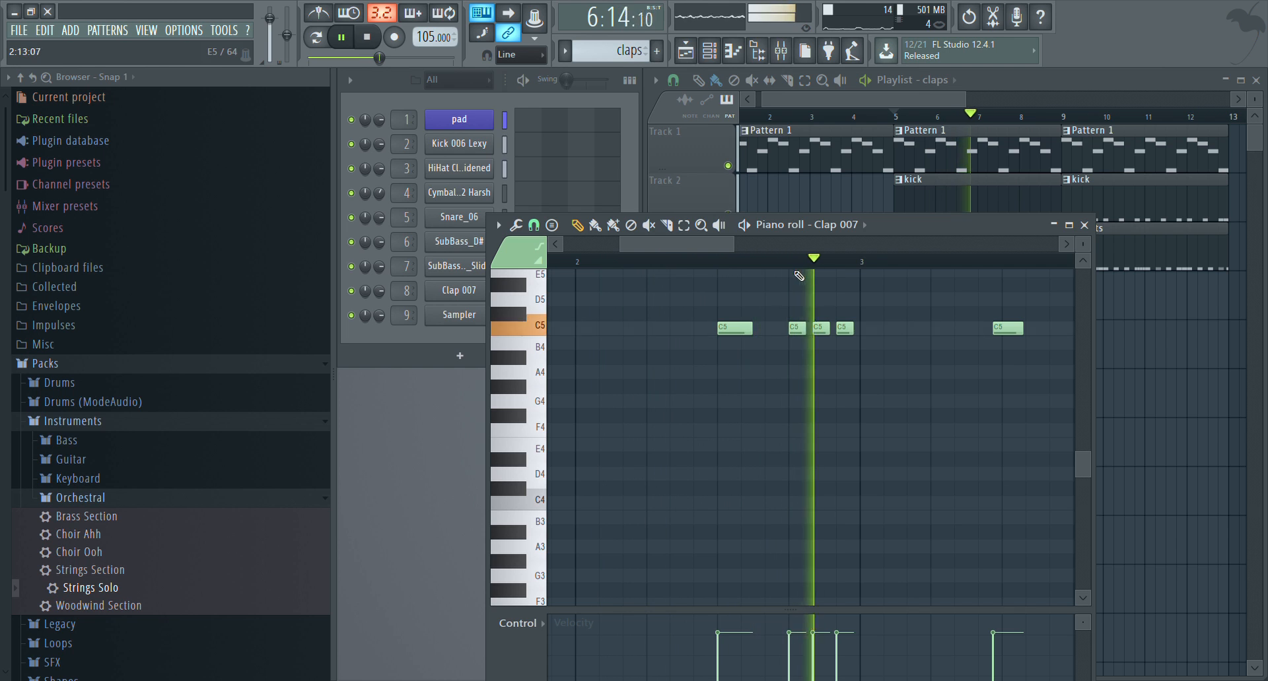
left_click_drag(981, 229, 978, 135)
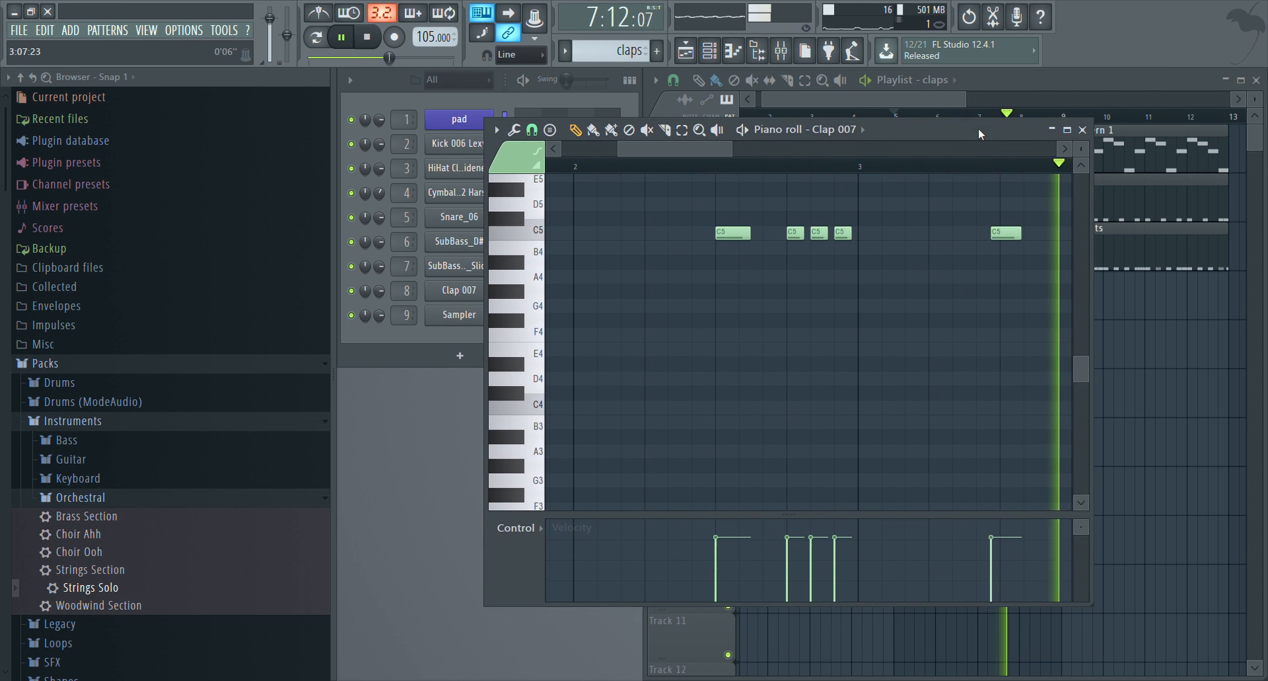
key("space")
left_click_drag(788, 571, 812, 562)
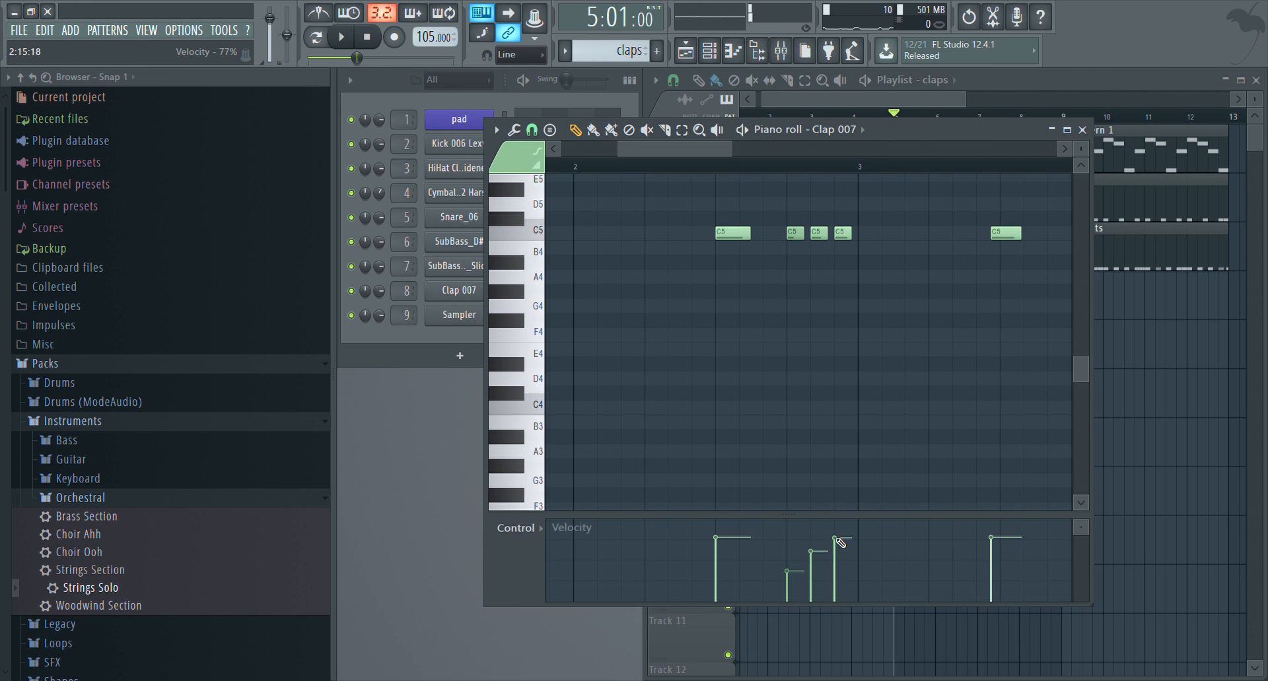
Replace the off-grid claps in the middle of bars 3 and 4 with C5 claps exactly on step 9
right_click(1002, 234)
left_click(1004, 233)
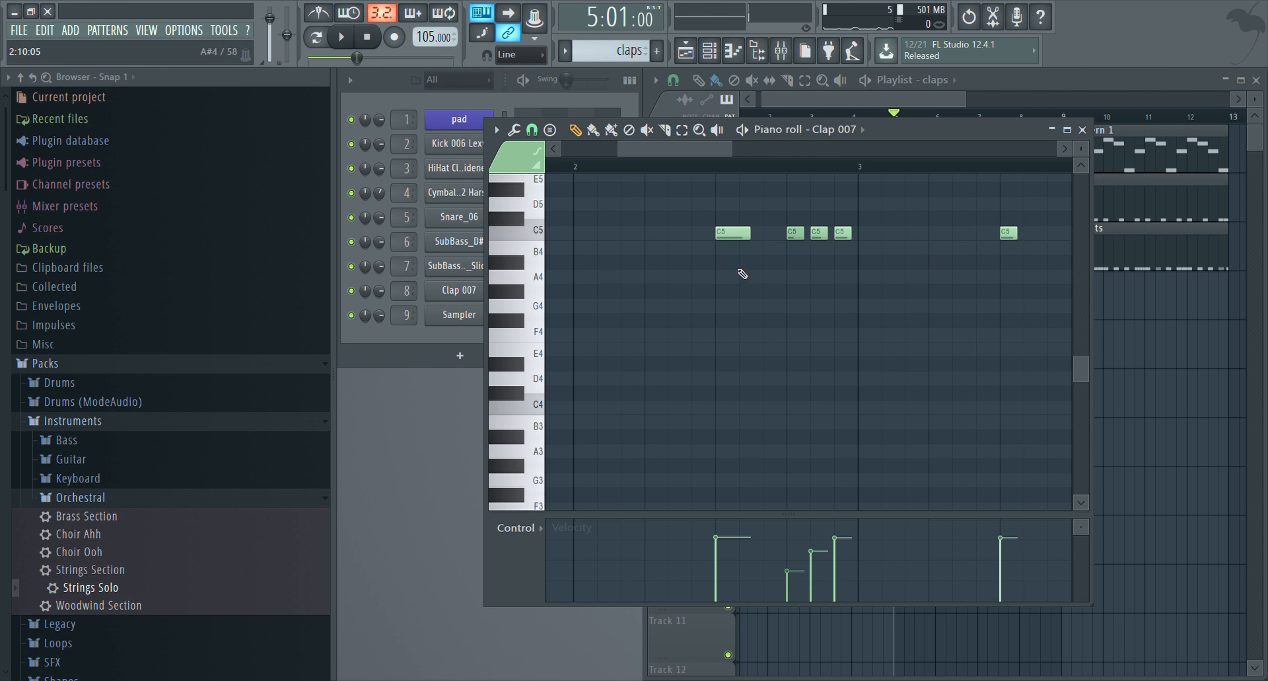
scroll(707, 152, "down", 3)
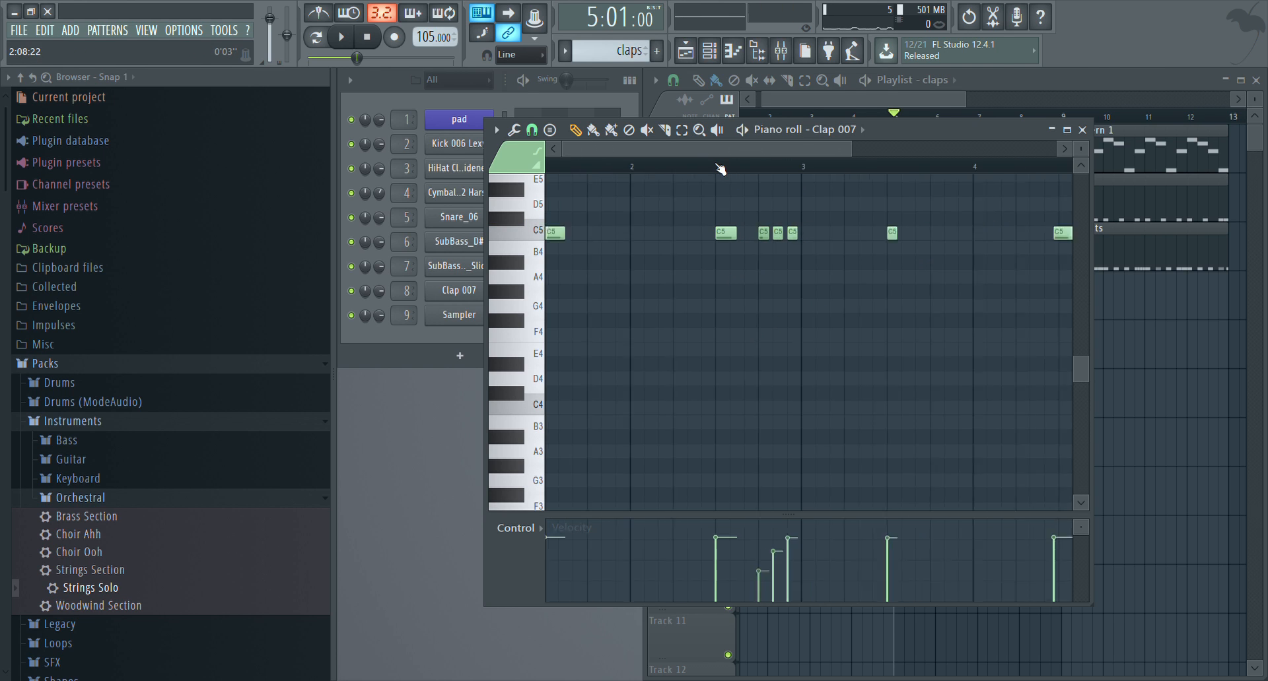
left_click(940, 233)
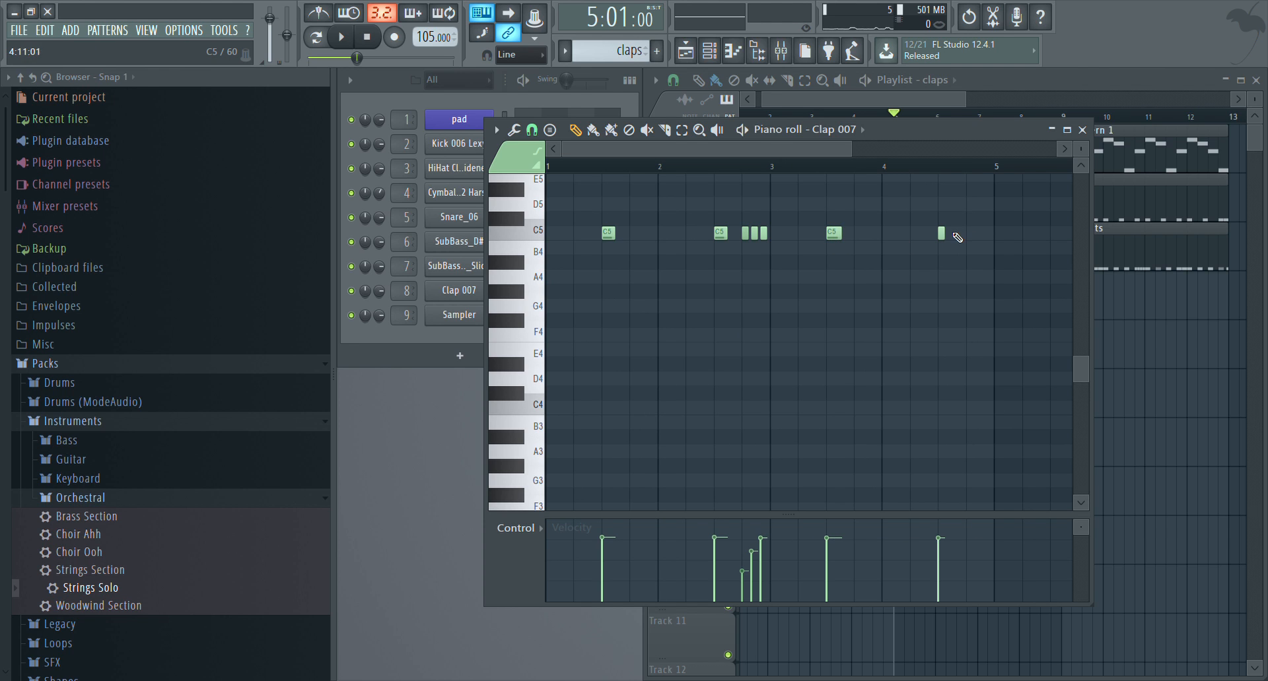
left_click(1082, 130)
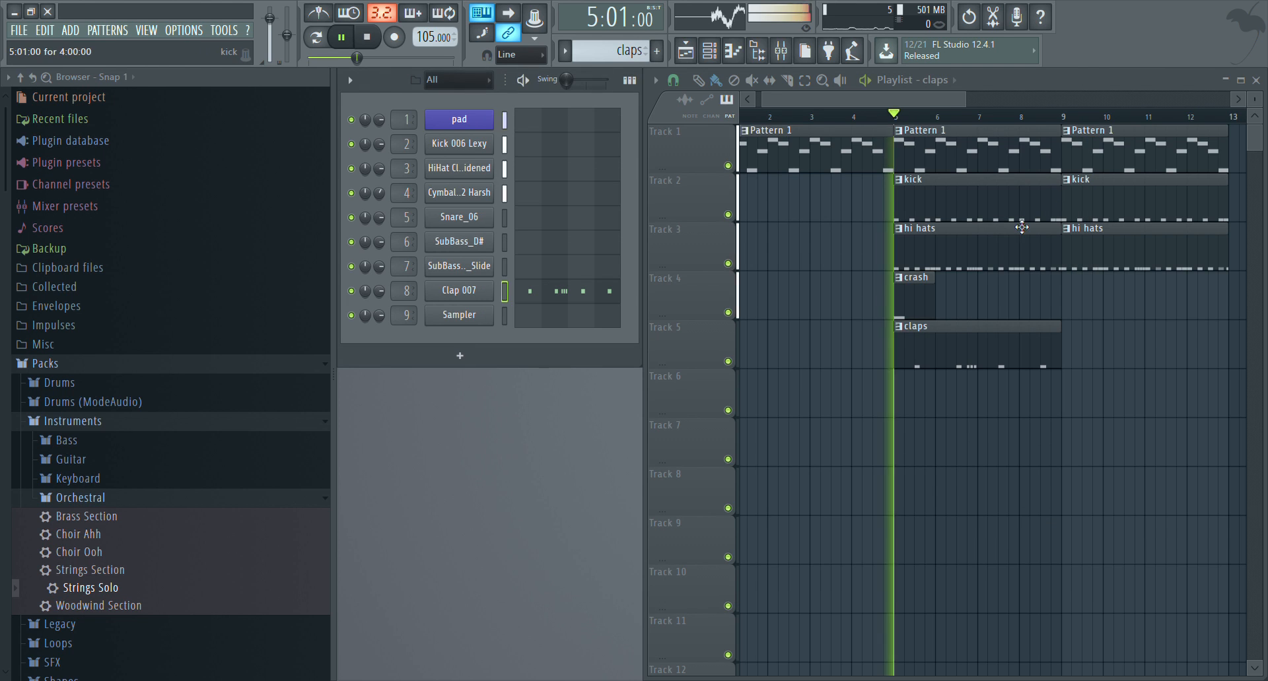
Play the song from bar 5 and place a second claps clip on Track 5 at bar 9
key("space")
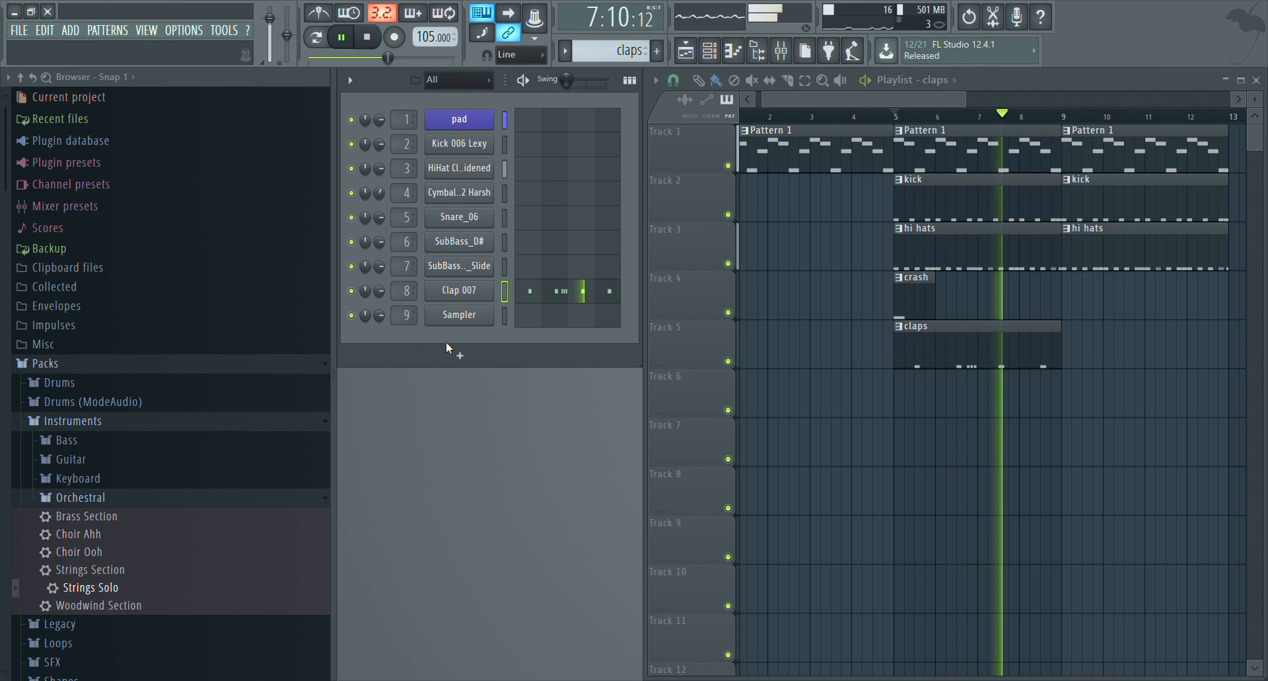
key("space")
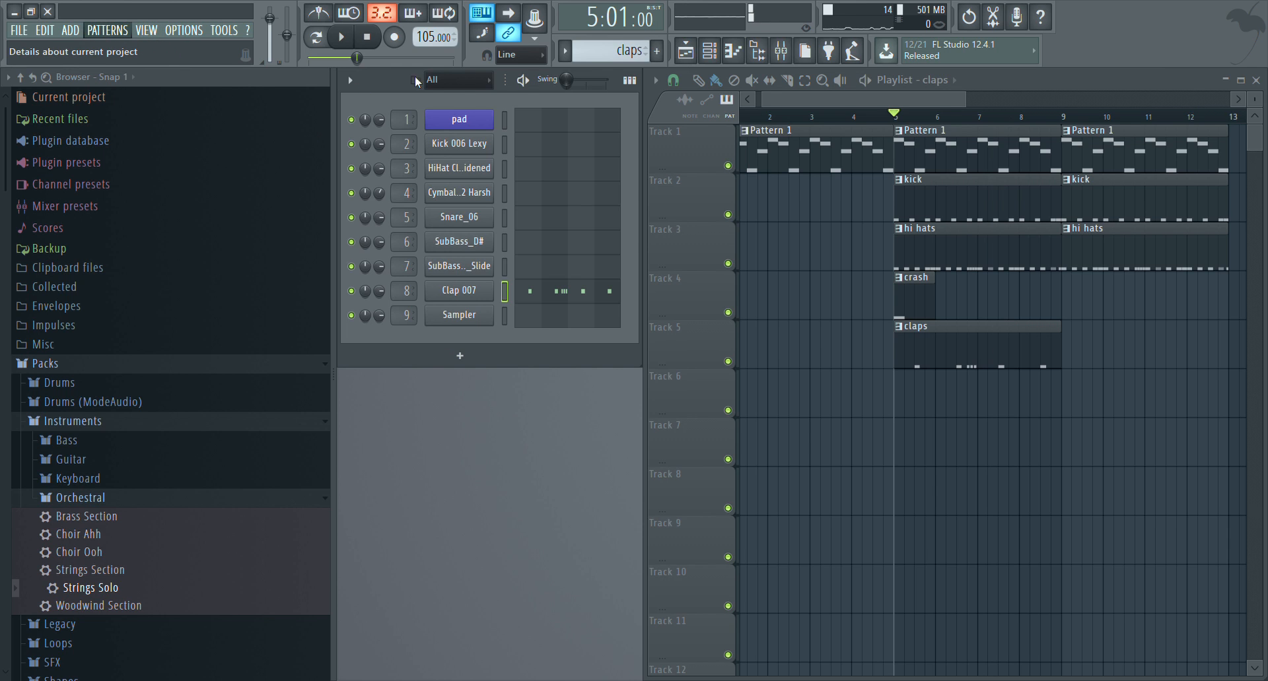
left_click(1073, 358)
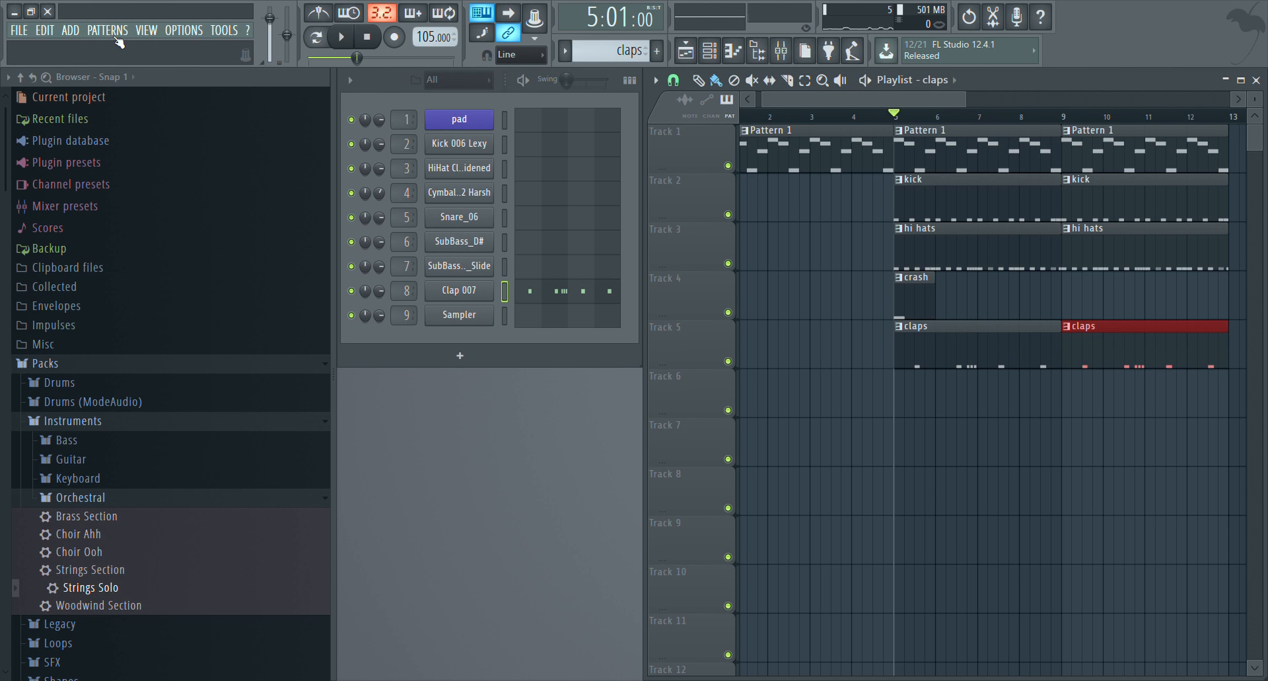
Create a new pattern named snares and check the Snare_06 channel's piano roll
key("F4")
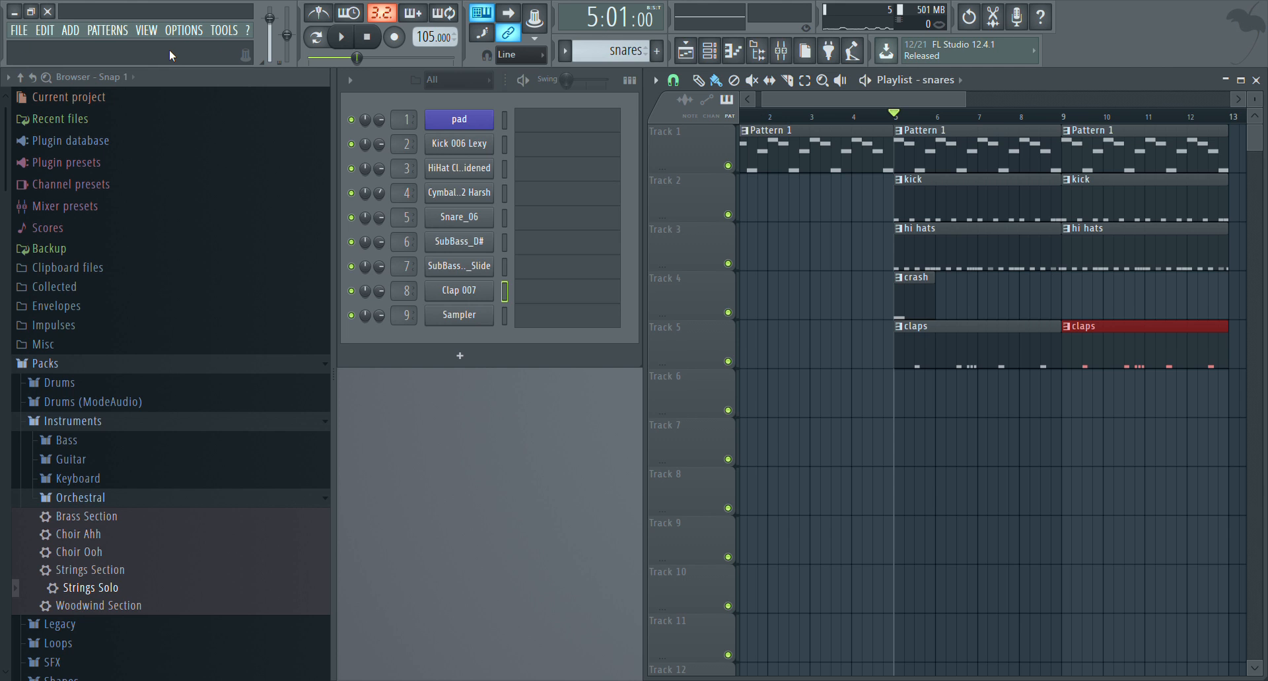
left_click(521, 225)
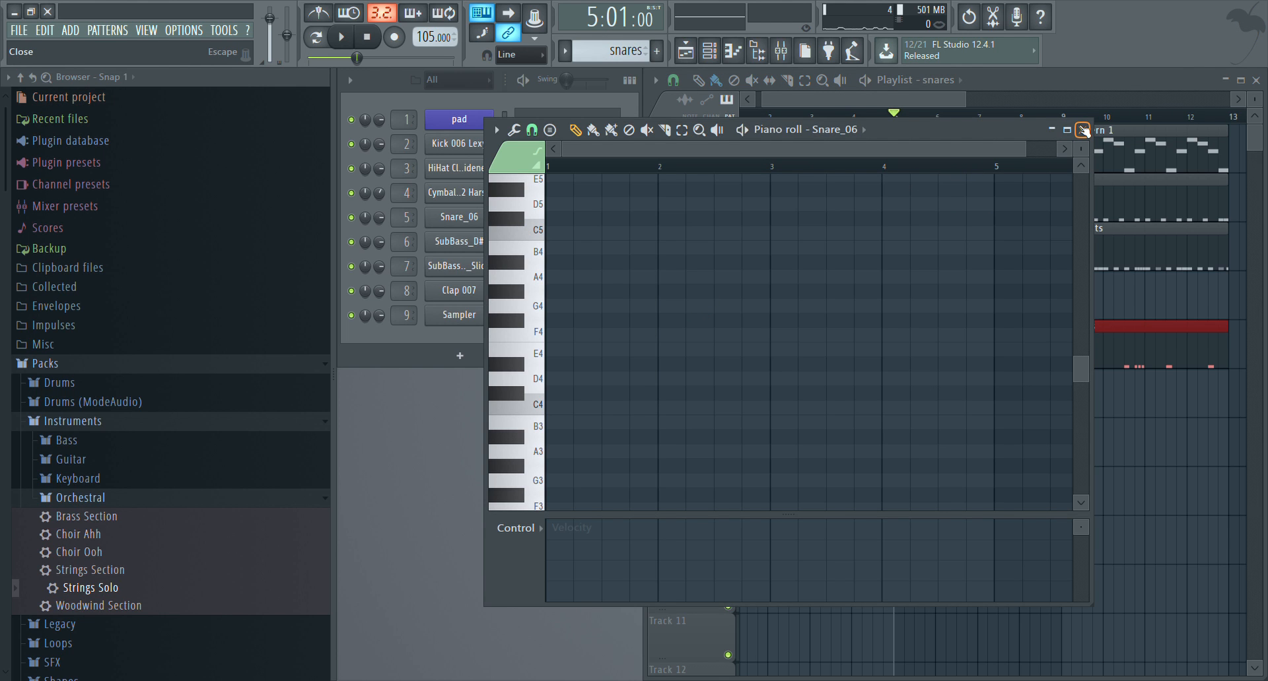
left_click_drag(1016, 128, 887, 172)
left_click(954, 174)
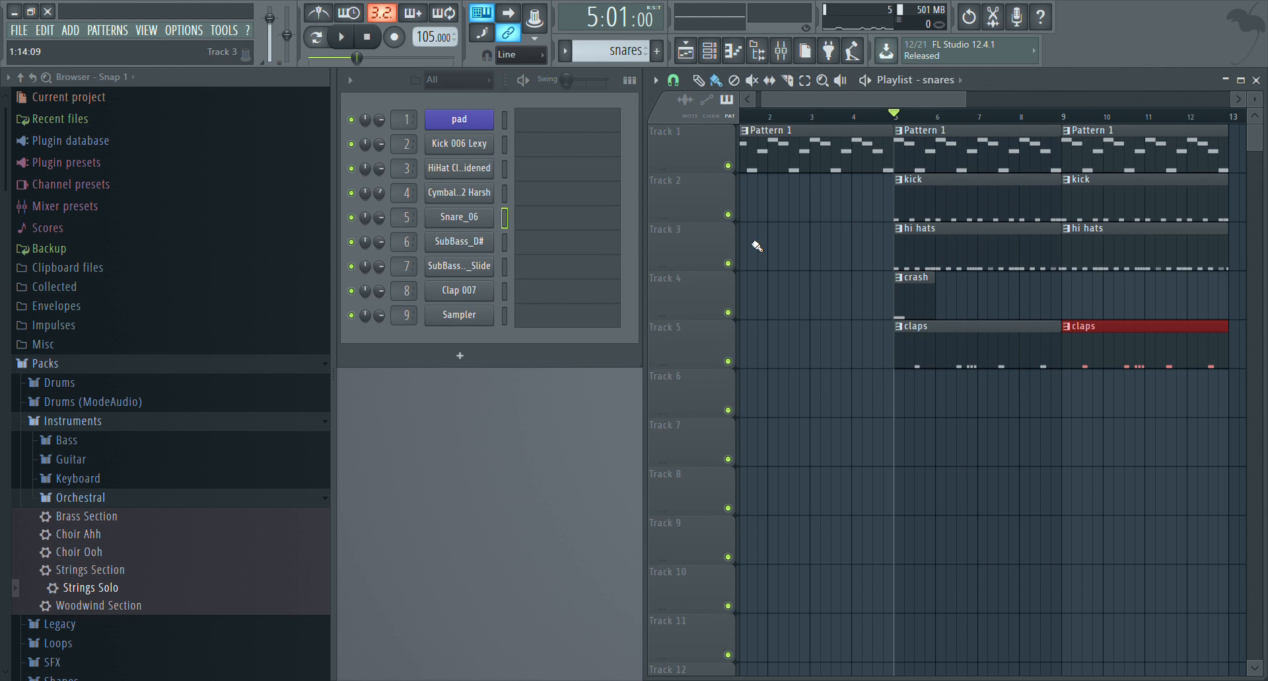
Audition alternative snare samples for the Snare_06 channel and try the snare along with the song from bar 5
left_click(456, 218)
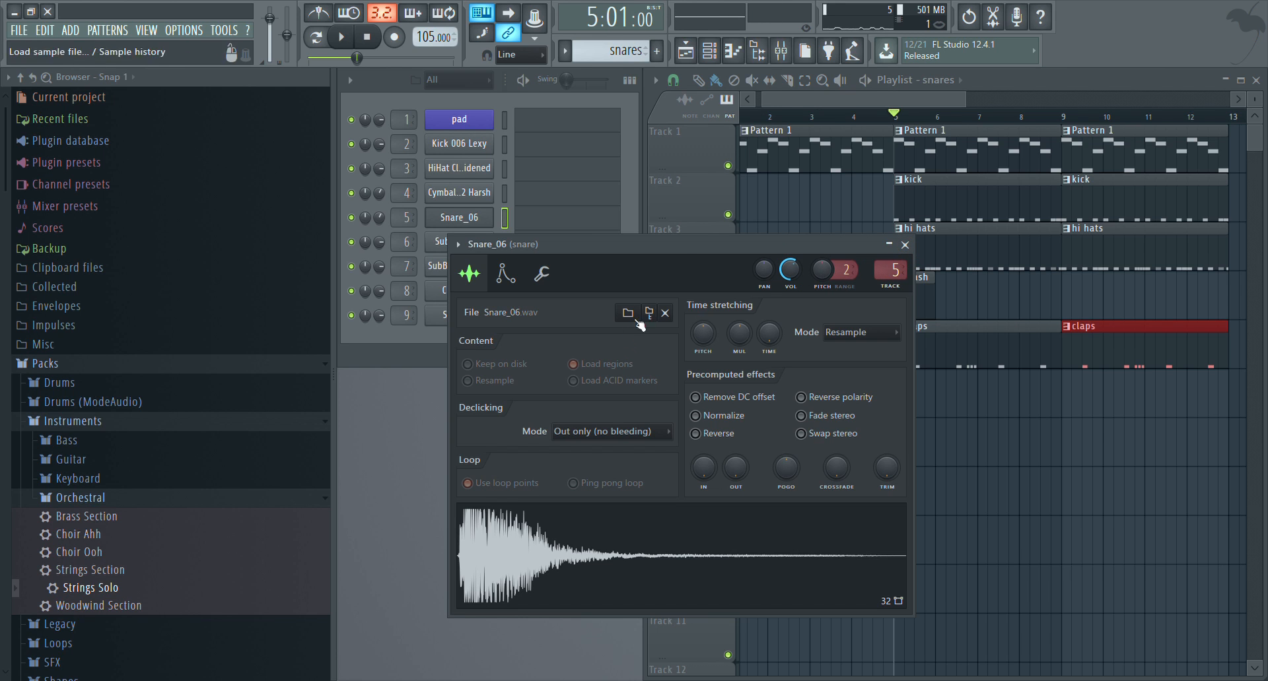
left_click(905, 245)
left_click(455, 217)
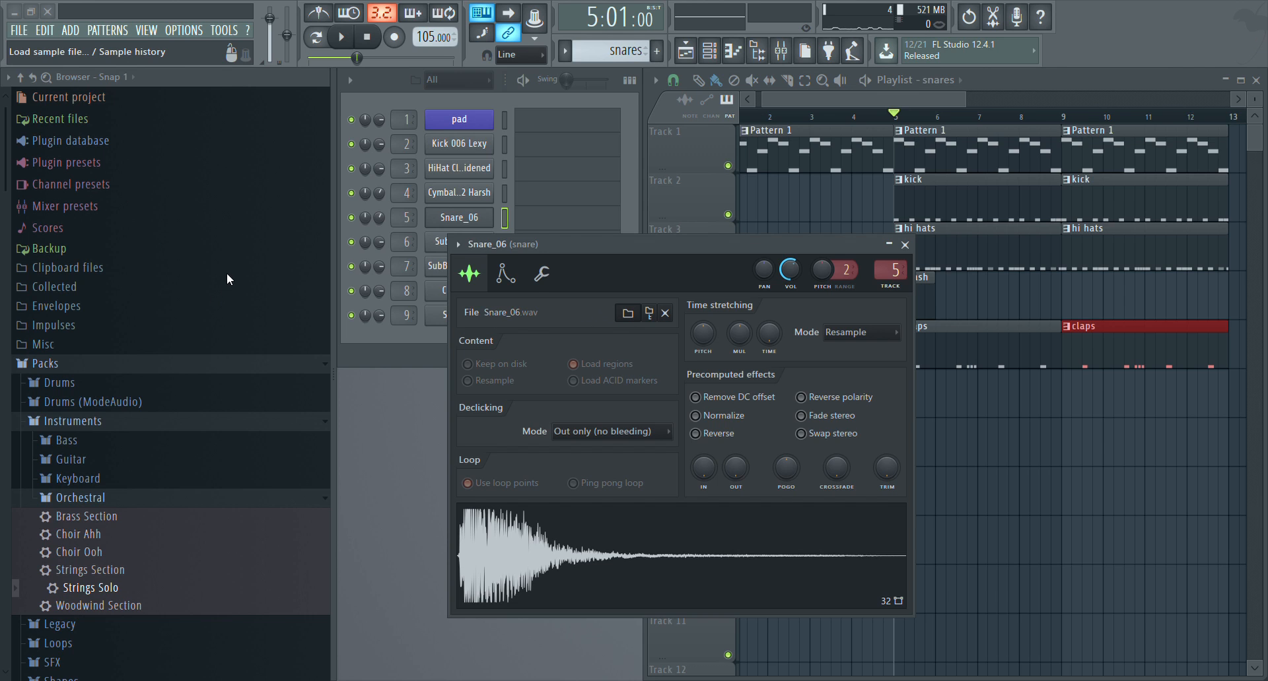
left_click(209, 173)
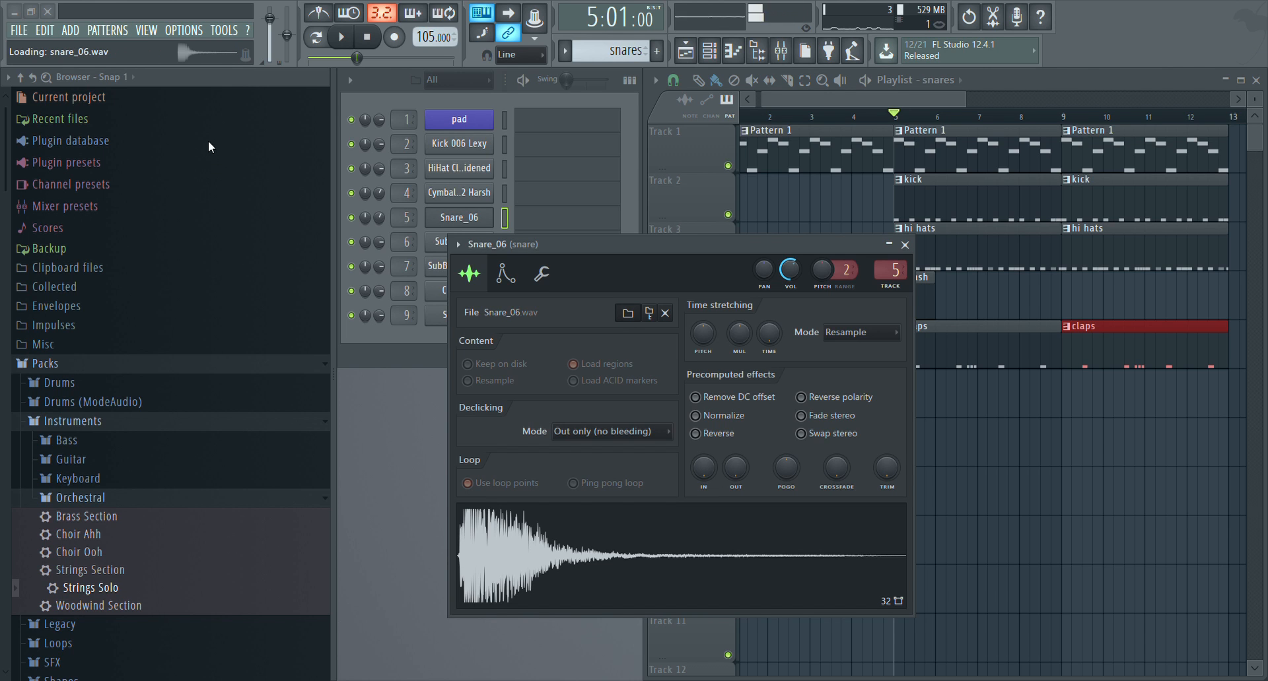
left_click(207, 196)
left_click(206, 228)
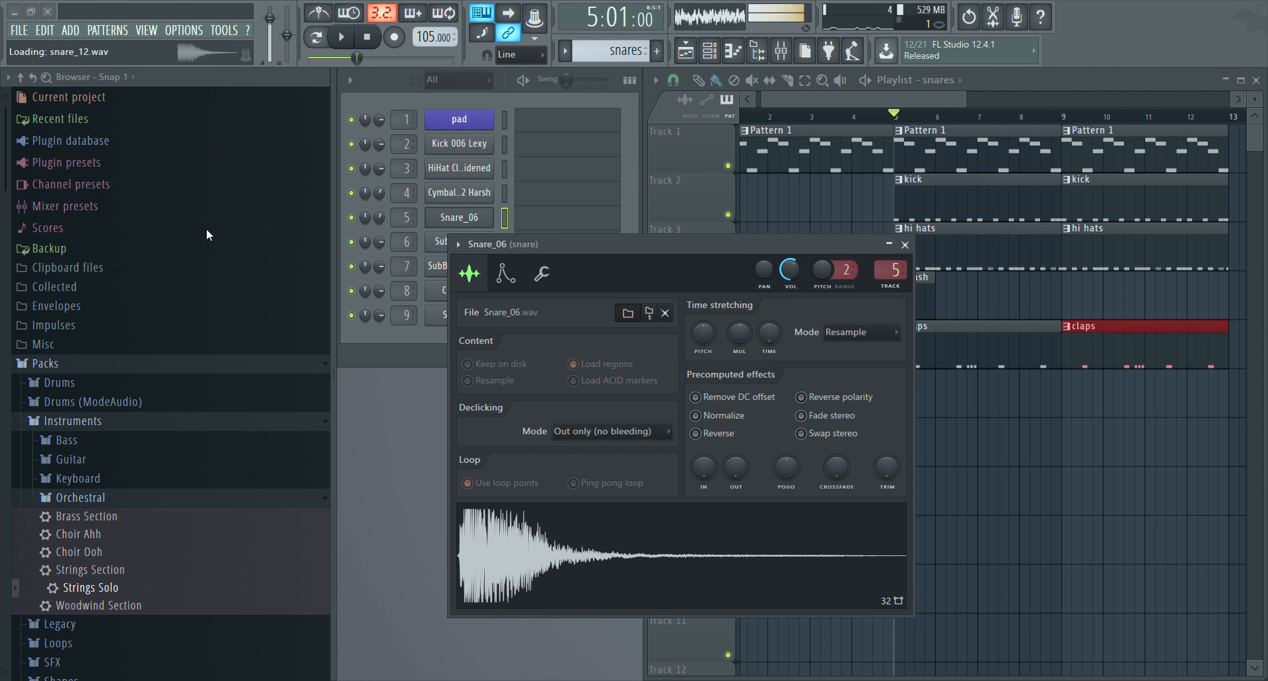
left_click(224, 216)
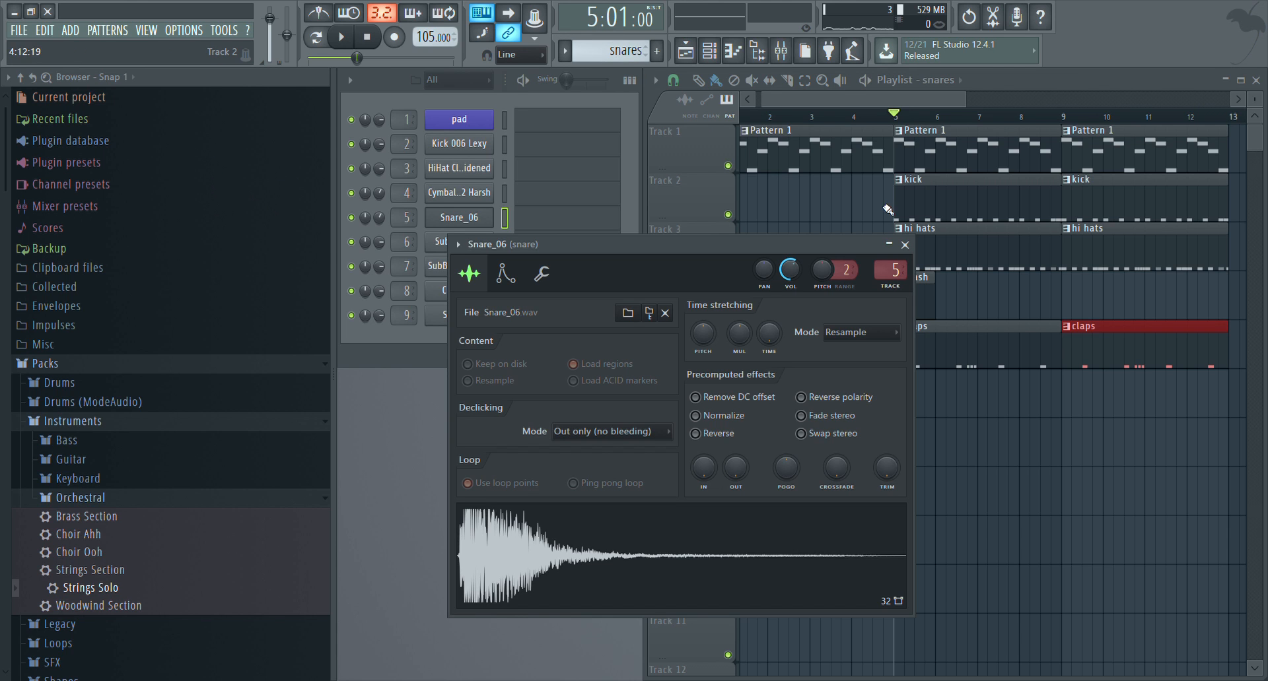
left_click(905, 245)
key("space")
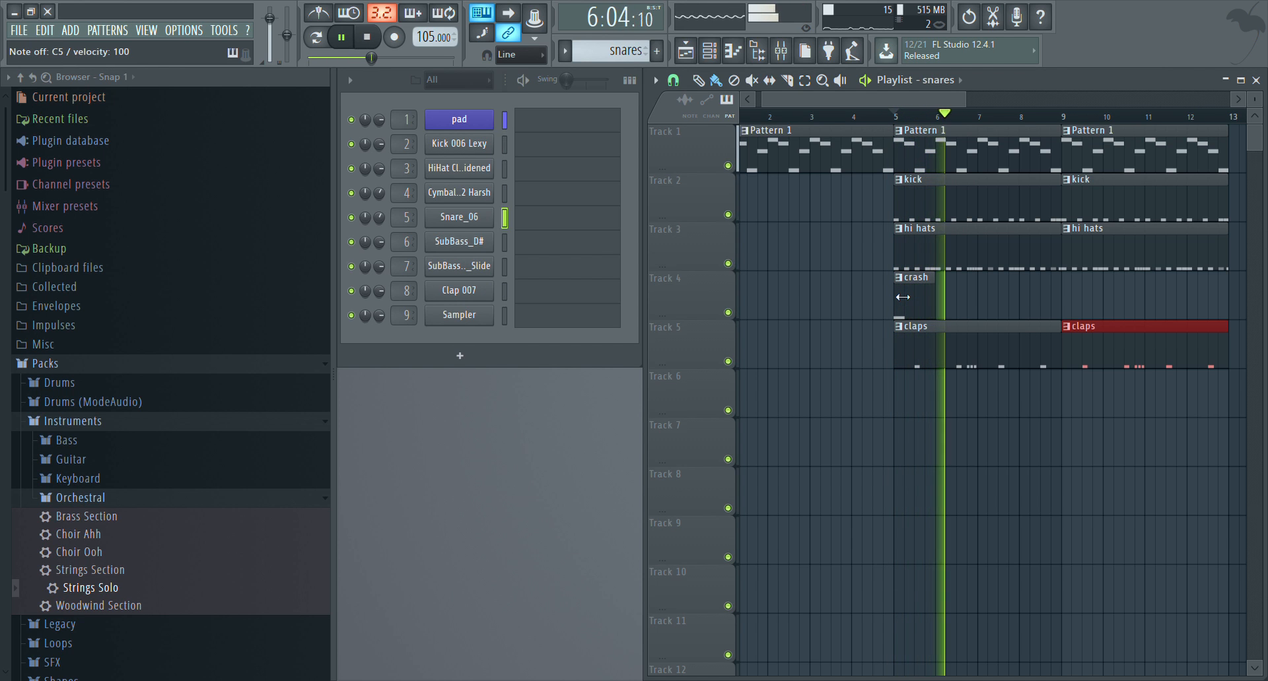
key("space")
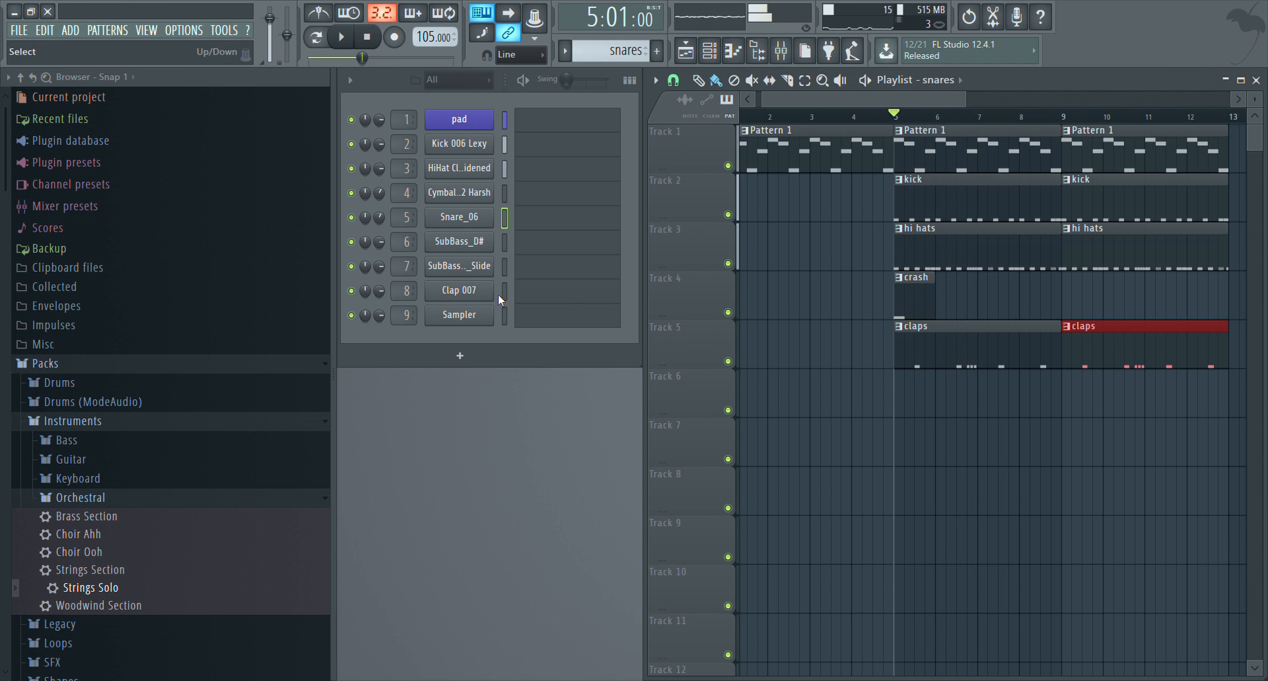
Replace the Snare_06 sample with Snare_12.wav and try it along with the song from bar 5
left_click(454, 212)
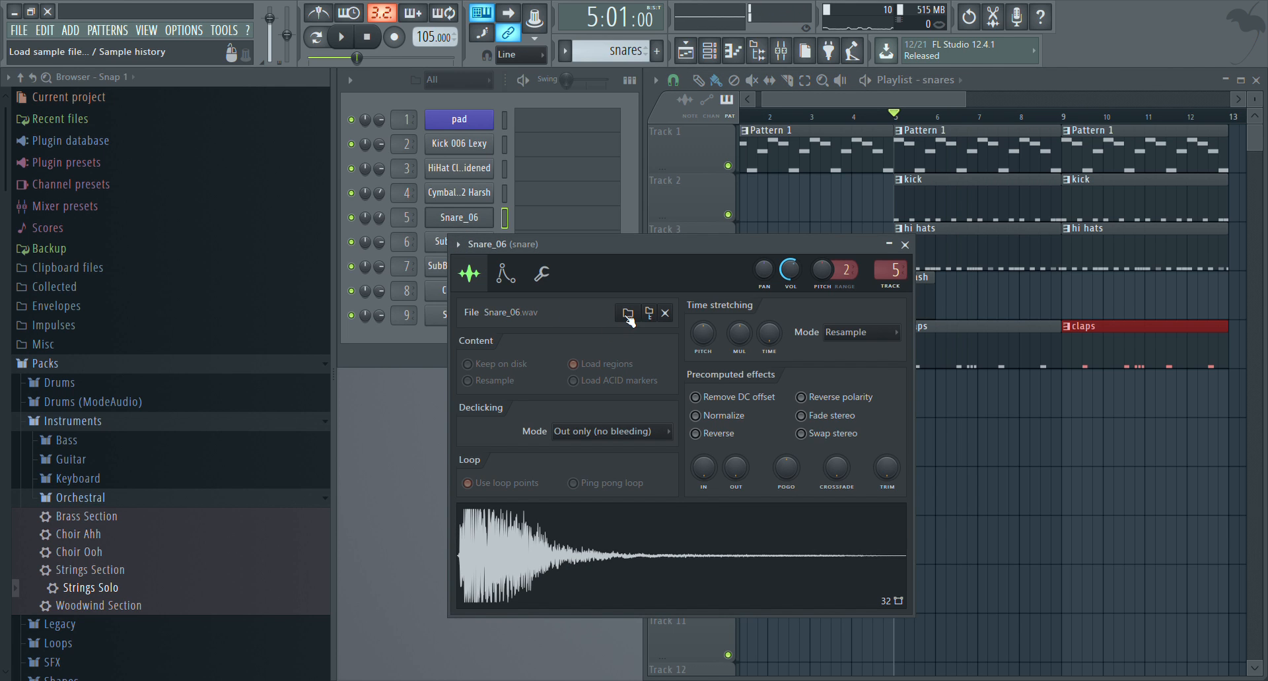
left_click(184, 262)
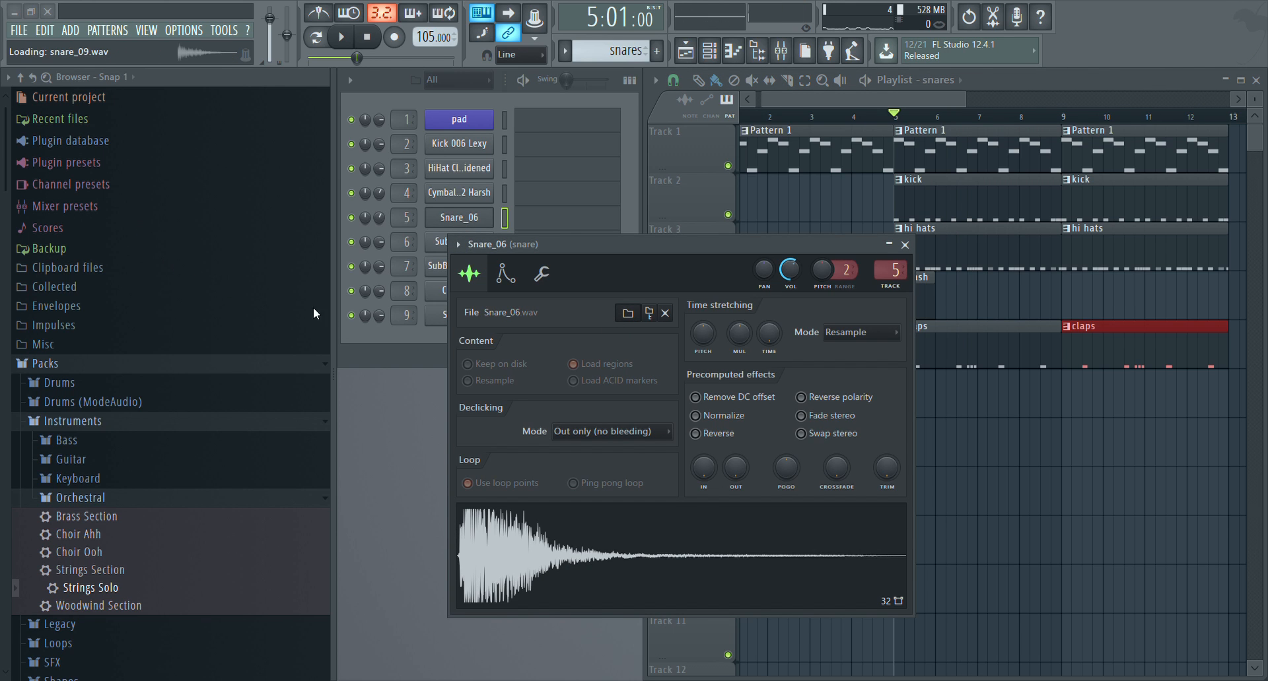
left_click(473, 366)
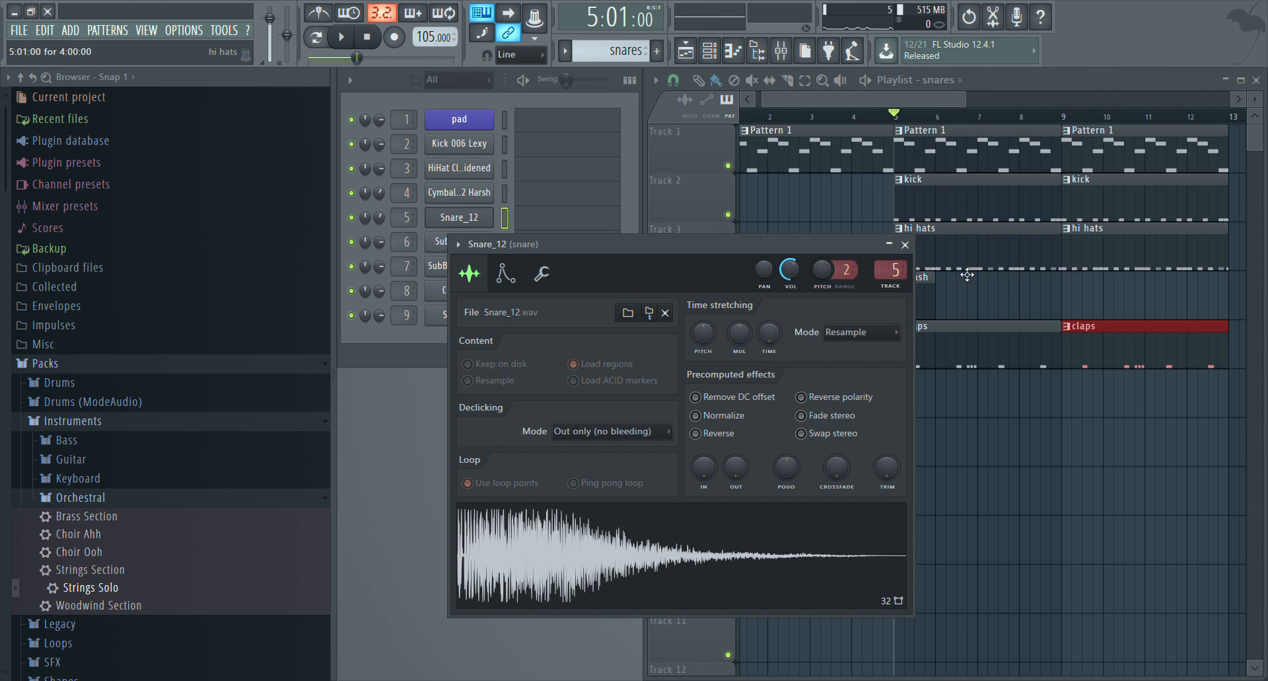
left_click(905, 245)
key("space")
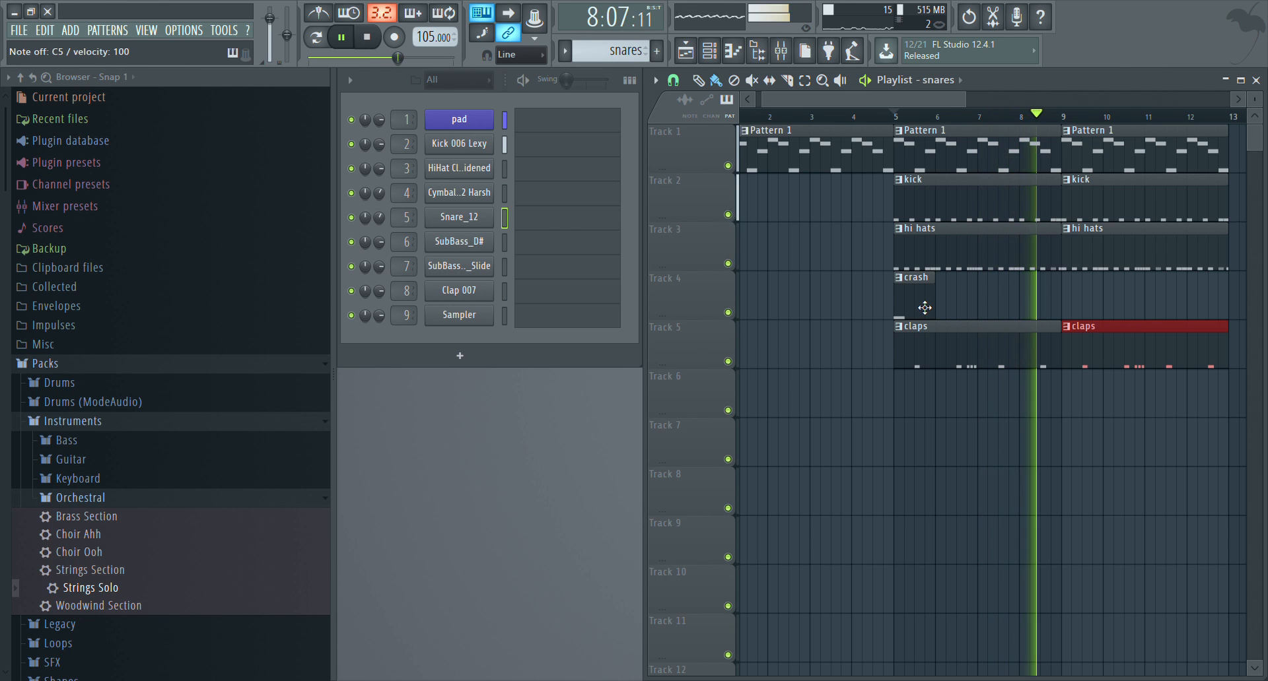
key("space")
Close the Snare_12 piano roll without adding notes and delete the Snare_12 channel
left_click(559, 225)
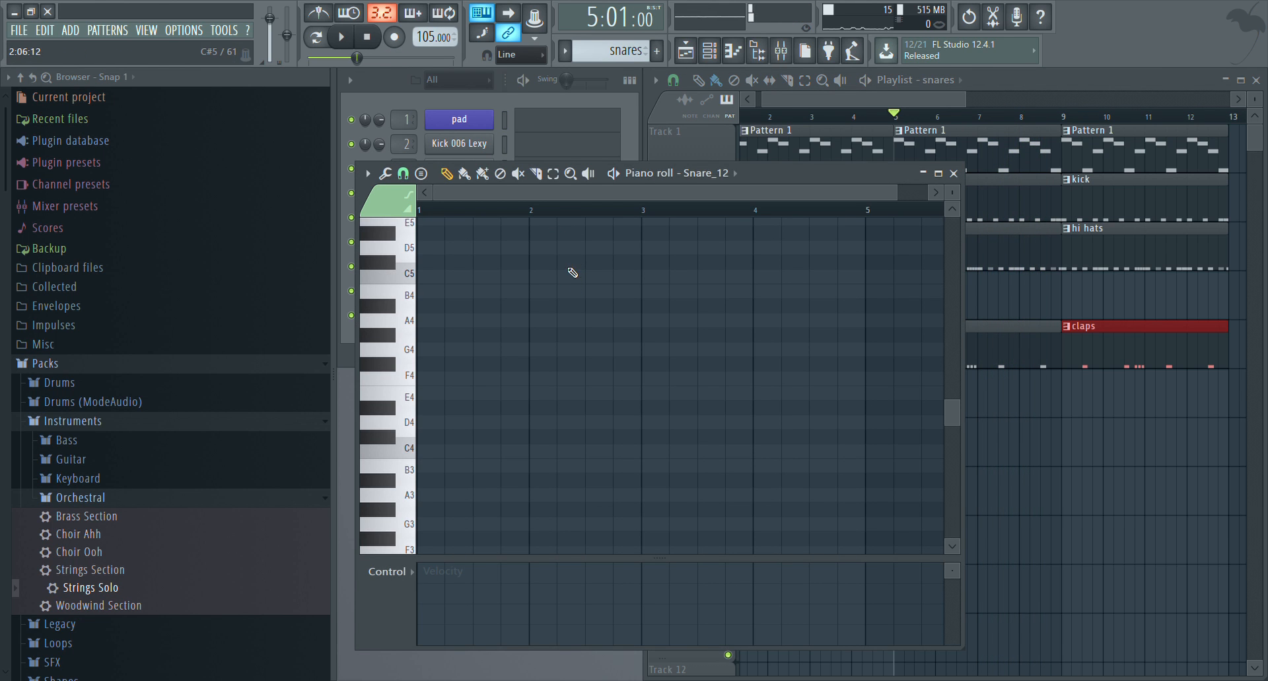
left_click(953, 173)
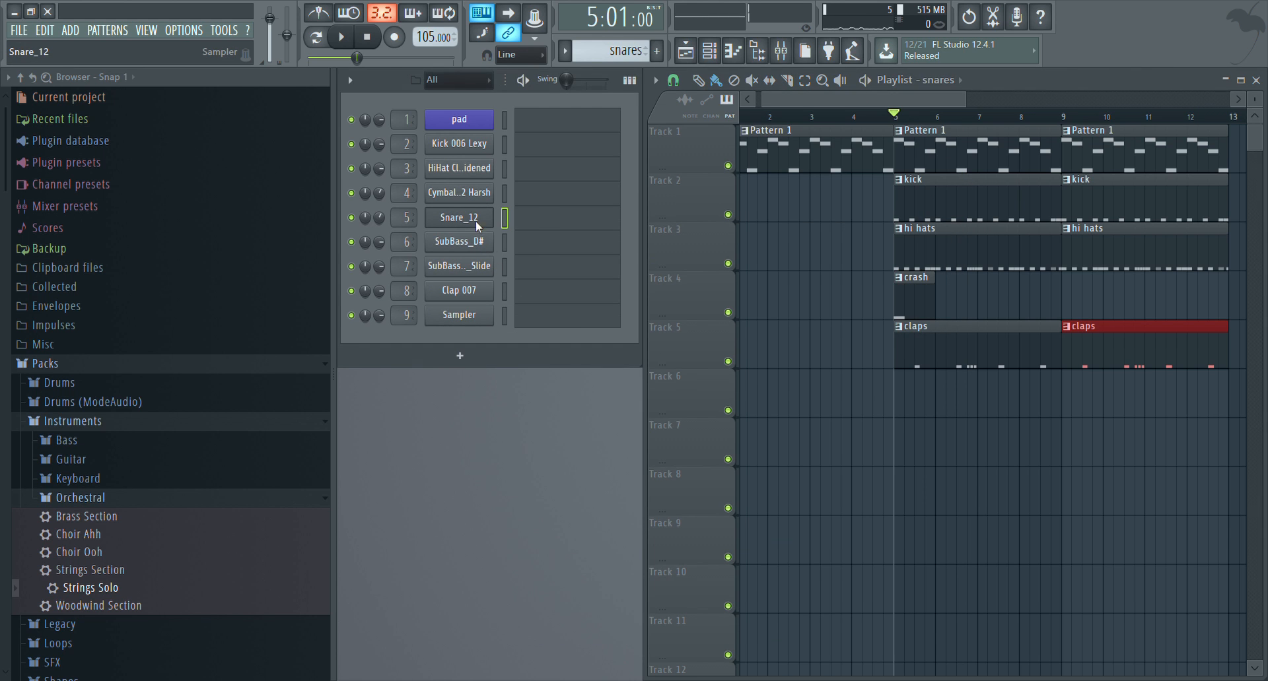
key("alt+Delete")
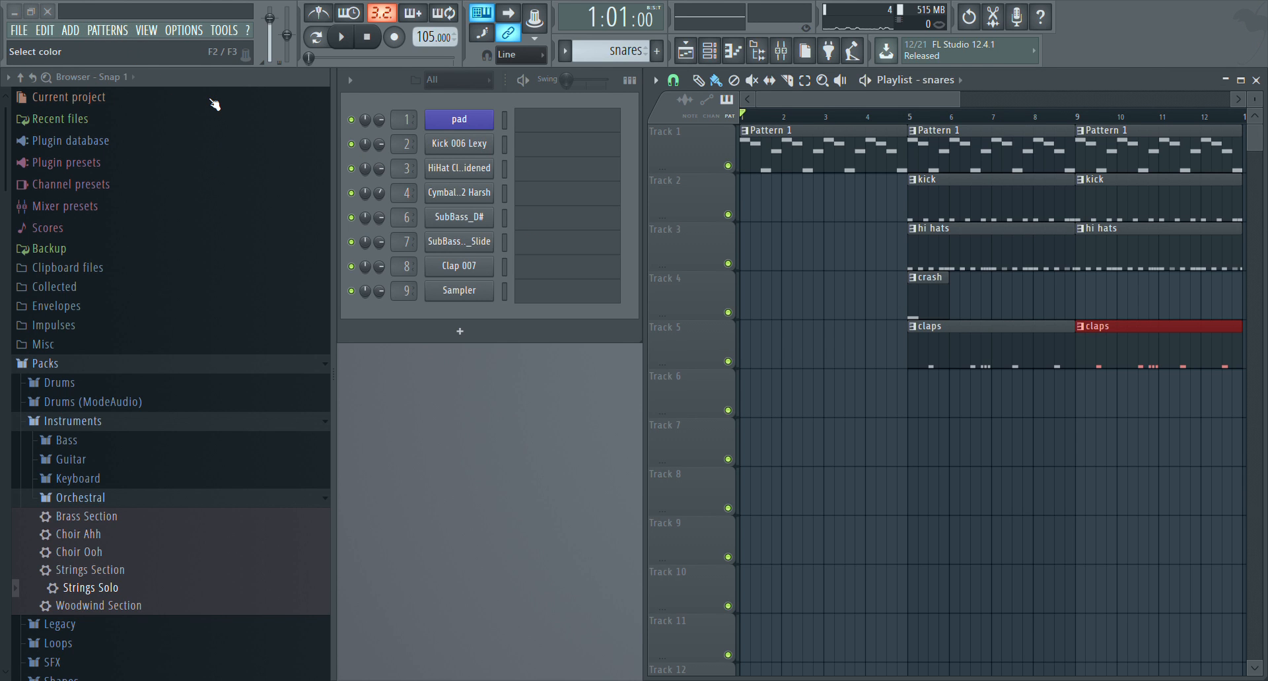
Rename the snares pattern to 808's and try the SubBass_A#_Slide sound along with the song from bar 1
type("808's")
key("Return")
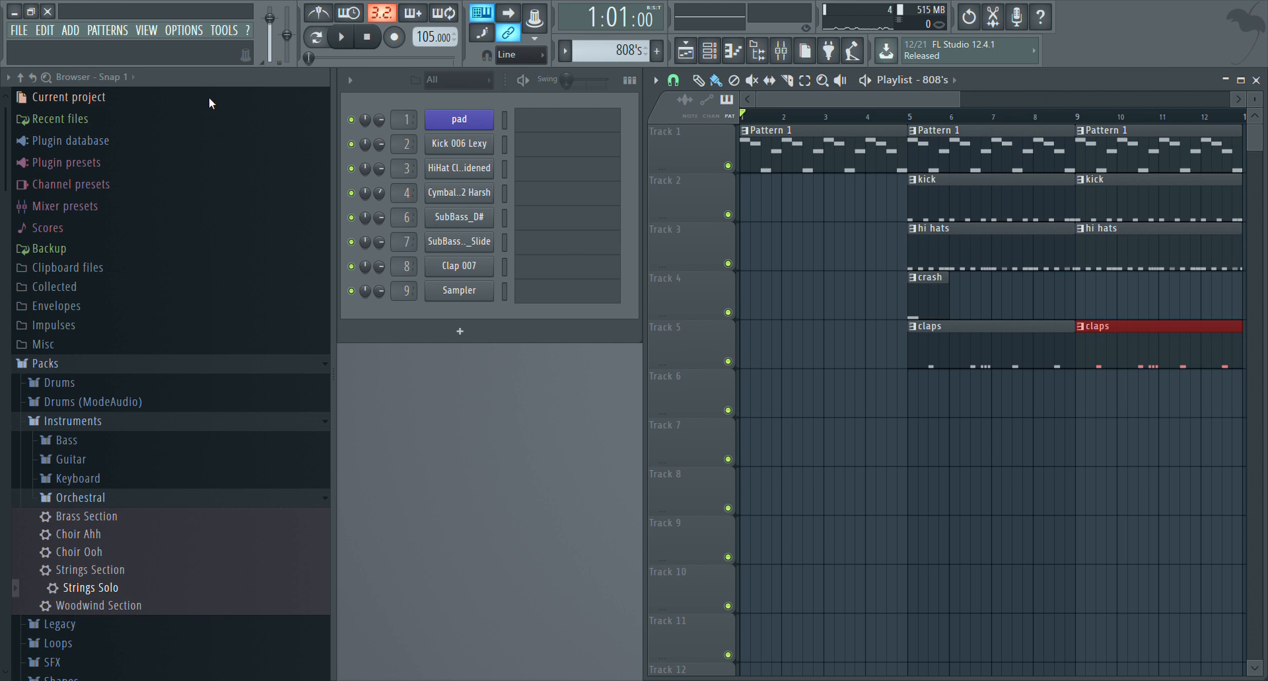
left_click(553, 249)
key("space")
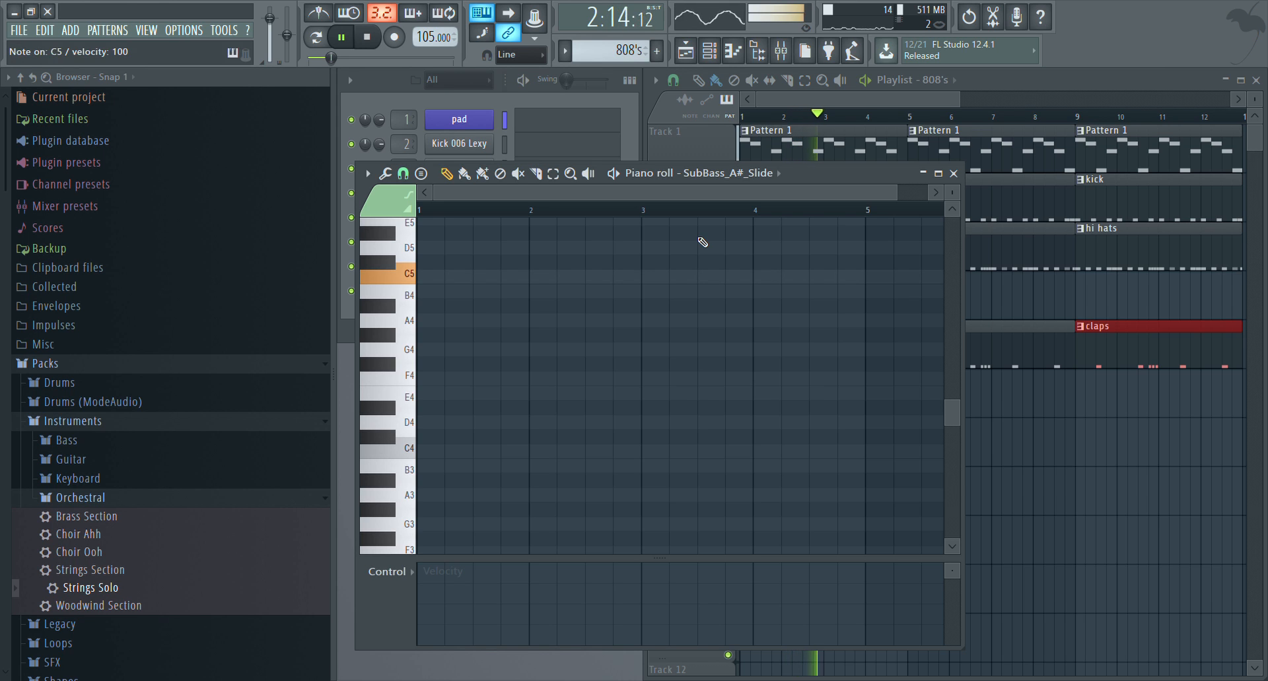
key("space")
left_click(954, 173)
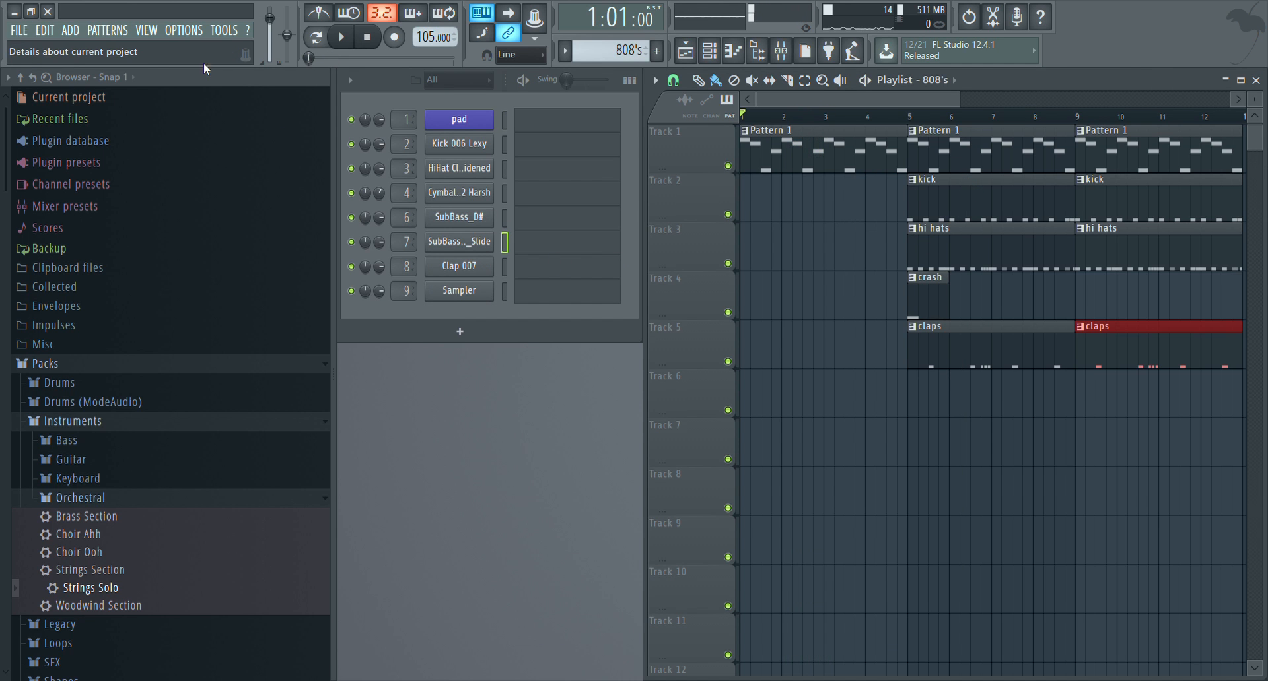
Create a new pattern named 808 intro
key("F4")
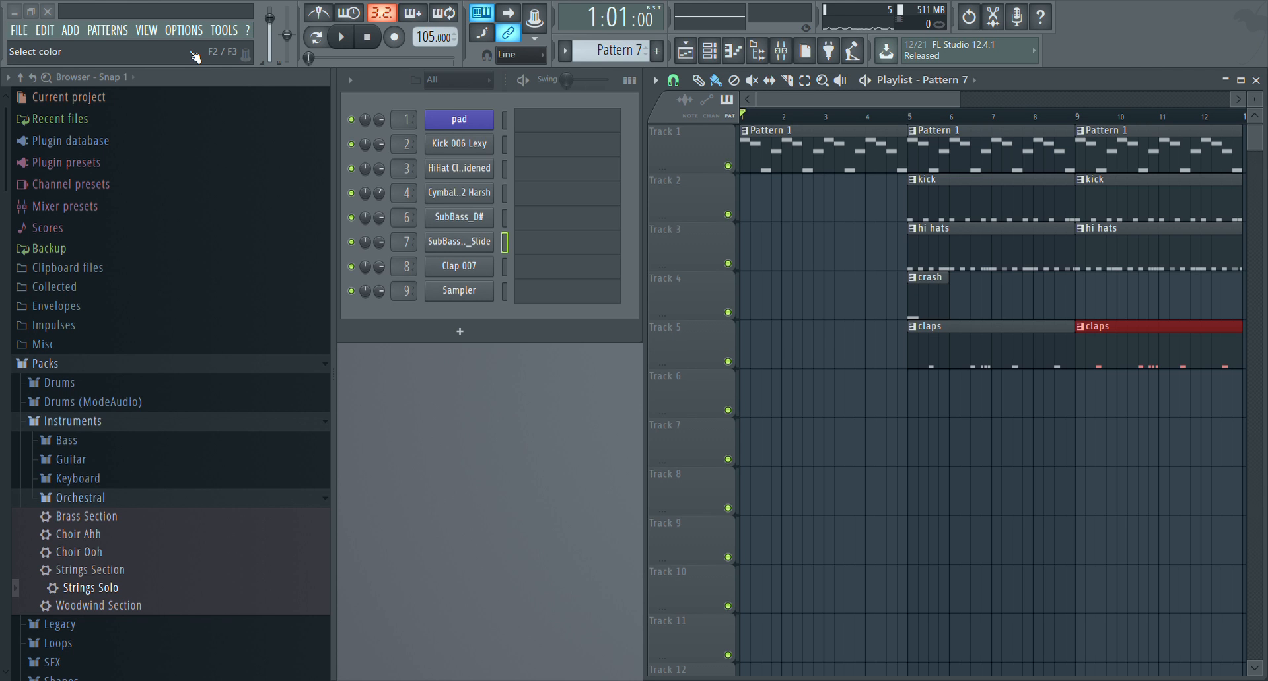
type("808 intro")
key("Return")
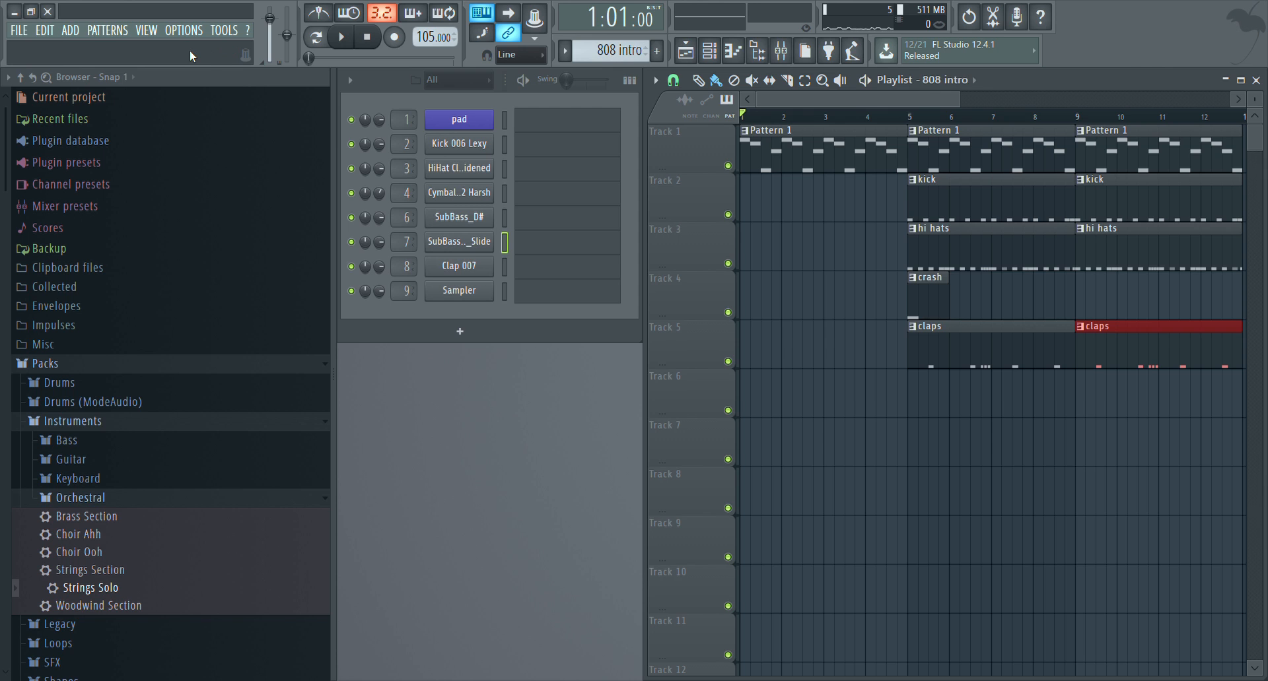
Draw a C5 note about half a bar long at the start of SubBass_A#_Slide and place the 808 intro clip on Track 6 mid bar 4
left_click(528, 244)
key("z")
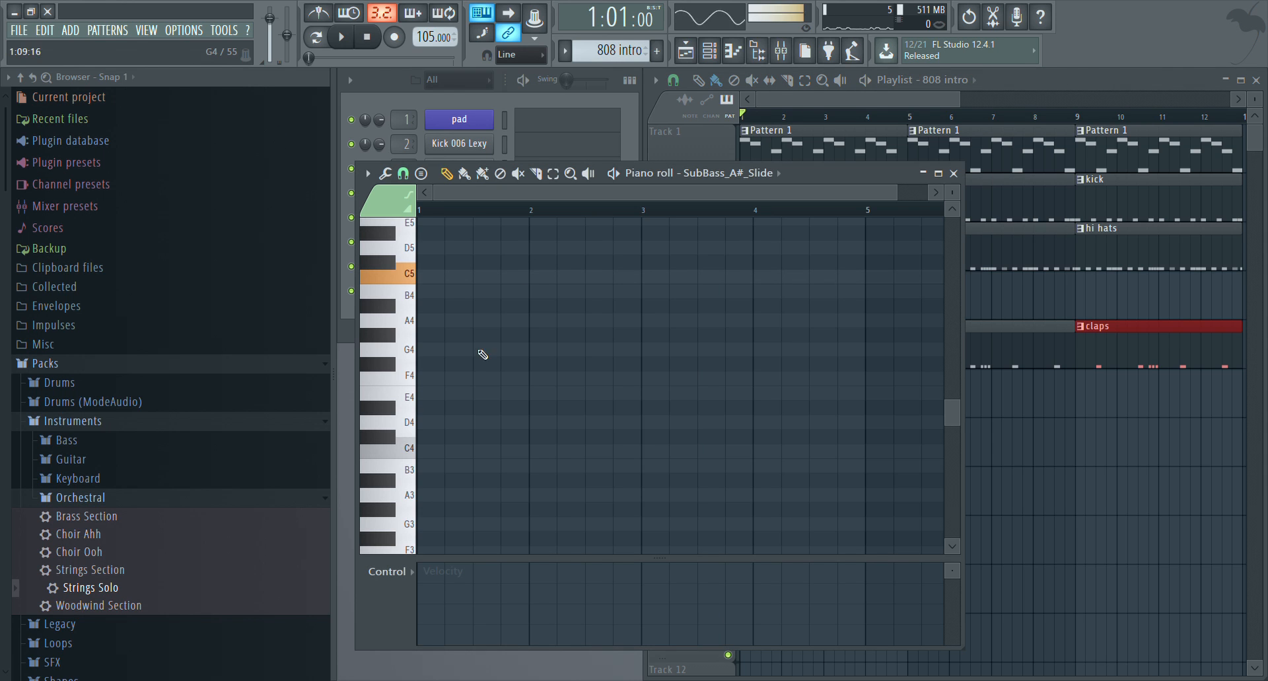
left_click(424, 275)
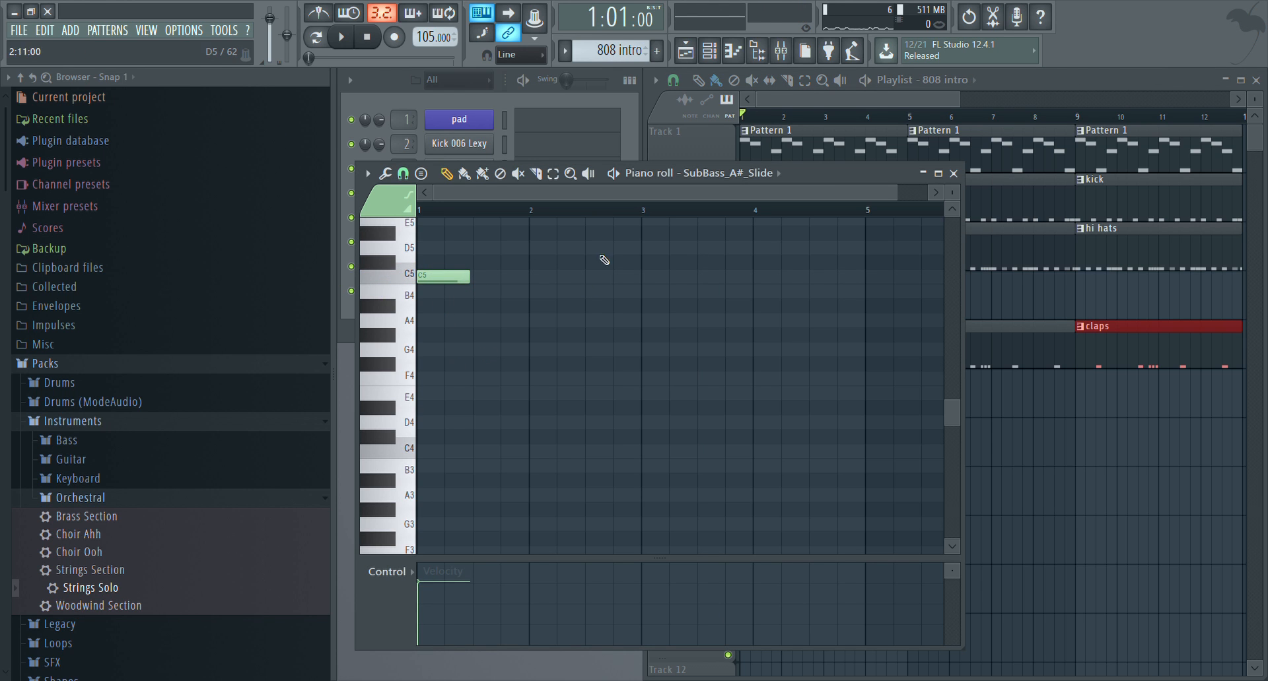
left_click(953, 173)
left_click(891, 404)
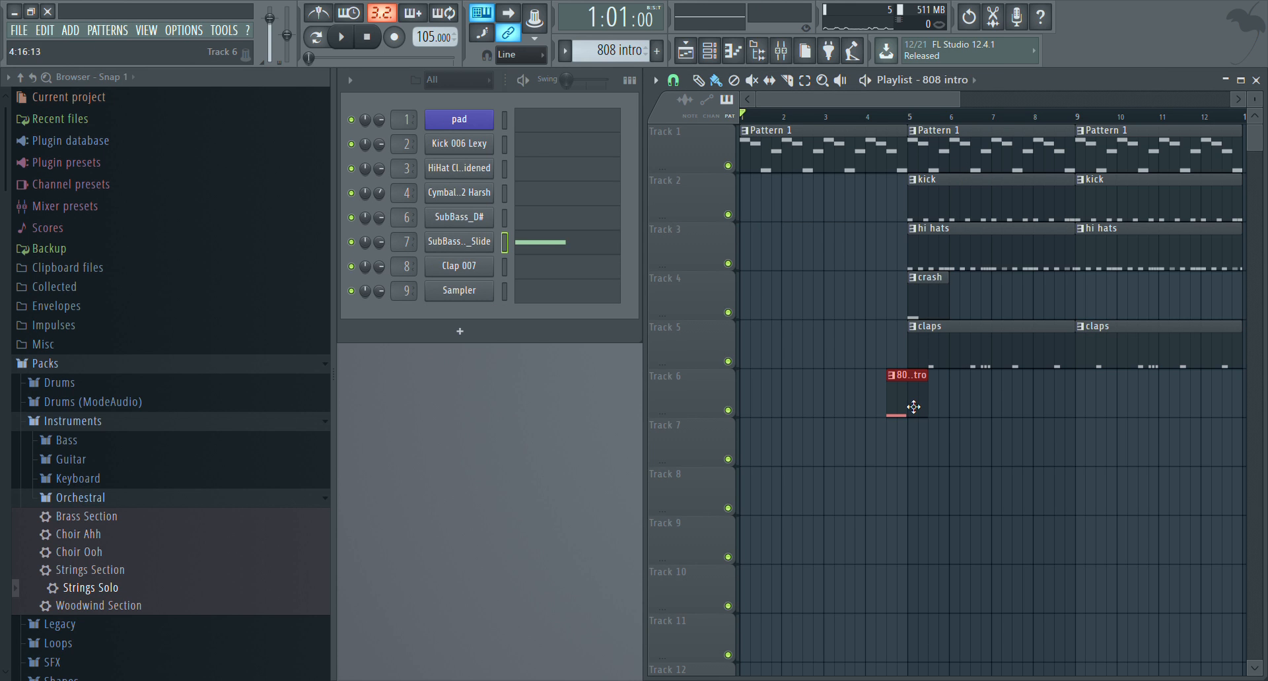
Play the song from just before bar 4 and shift the 808 intro clip slightly later on Track 6
left_click(861, 116)
key("space")
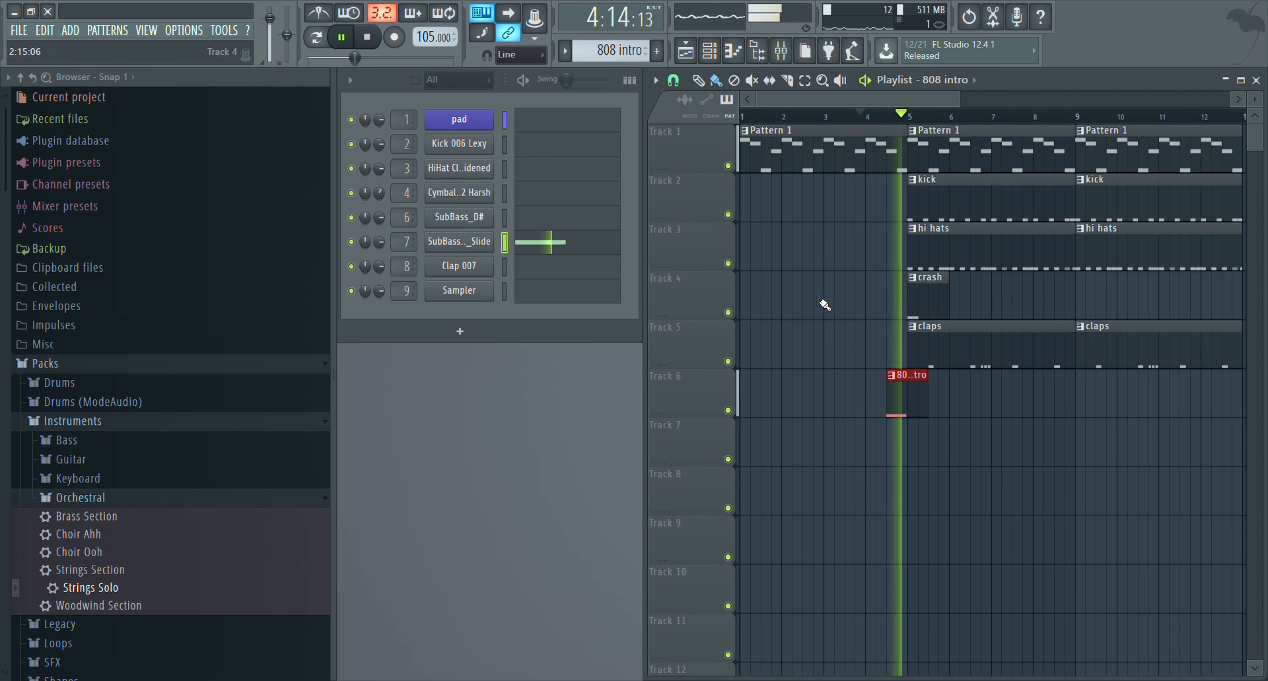
key("space")
left_click_drag(908, 393, 912, 393)
key("space")
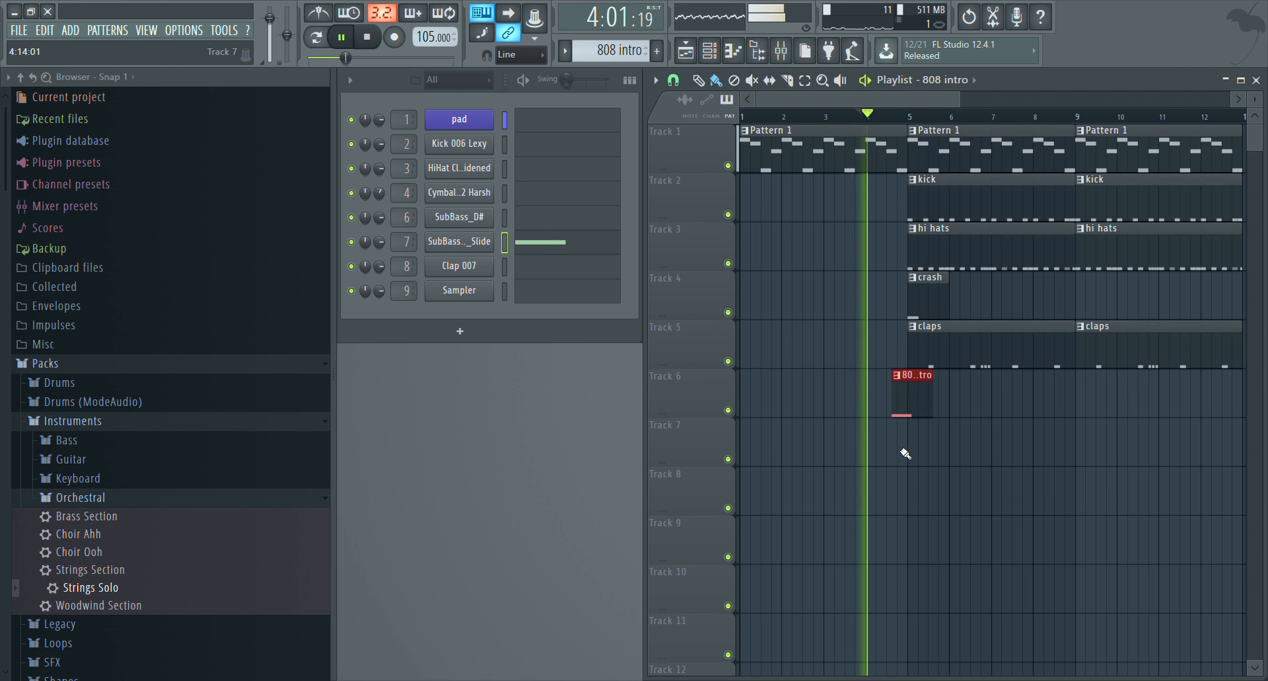
Move the 808 intro clip to start at 4:13:00 and trim its end to bar 5
scroll(914, 196, "up", 3)
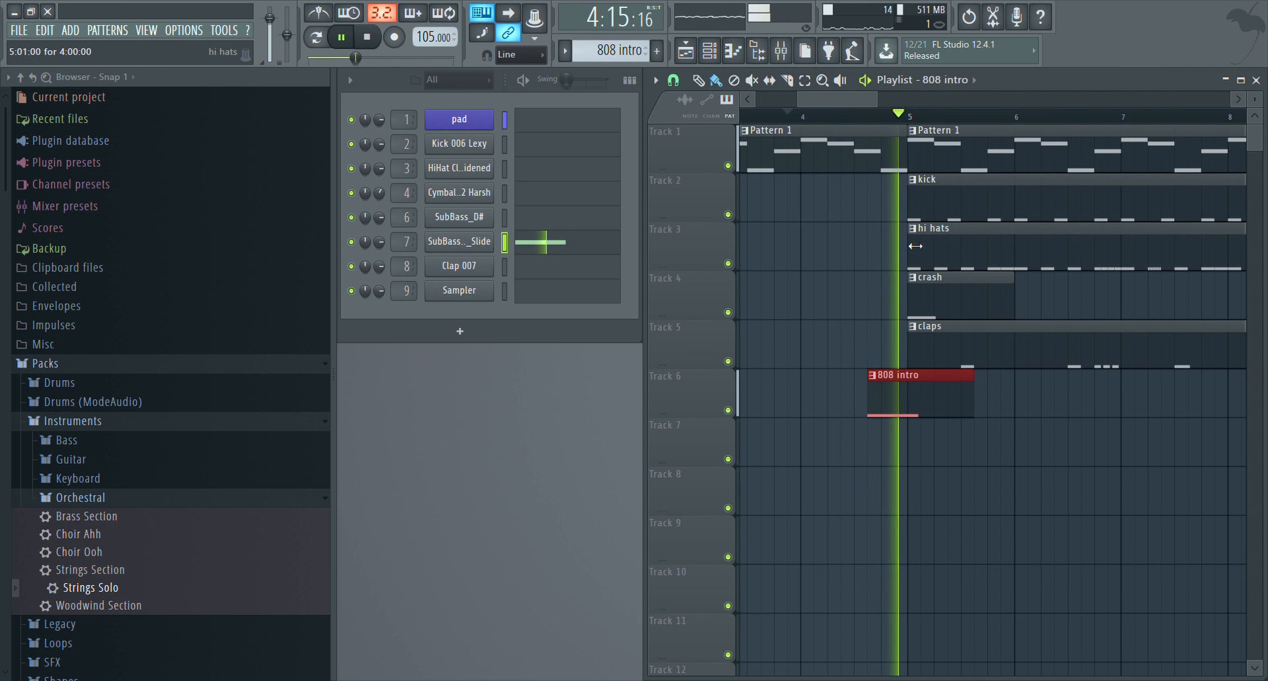
key("space")
left_click_drag(896, 399, 910, 399)
key("space")
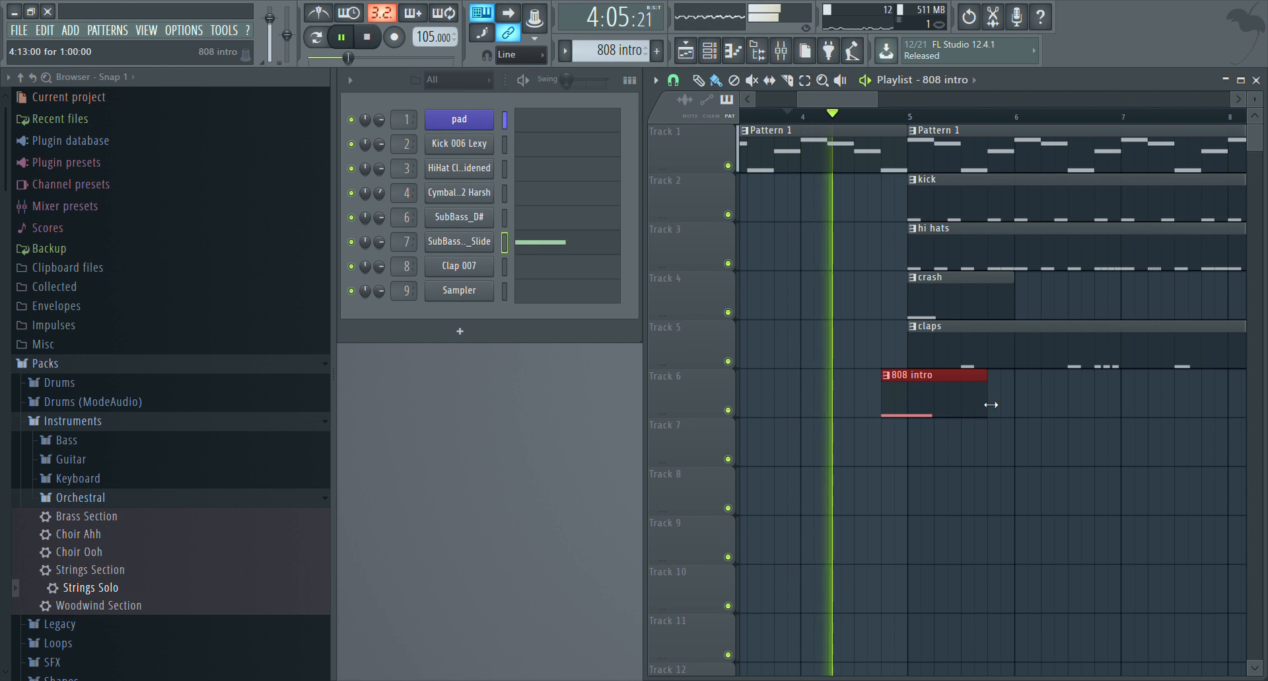
key("space")
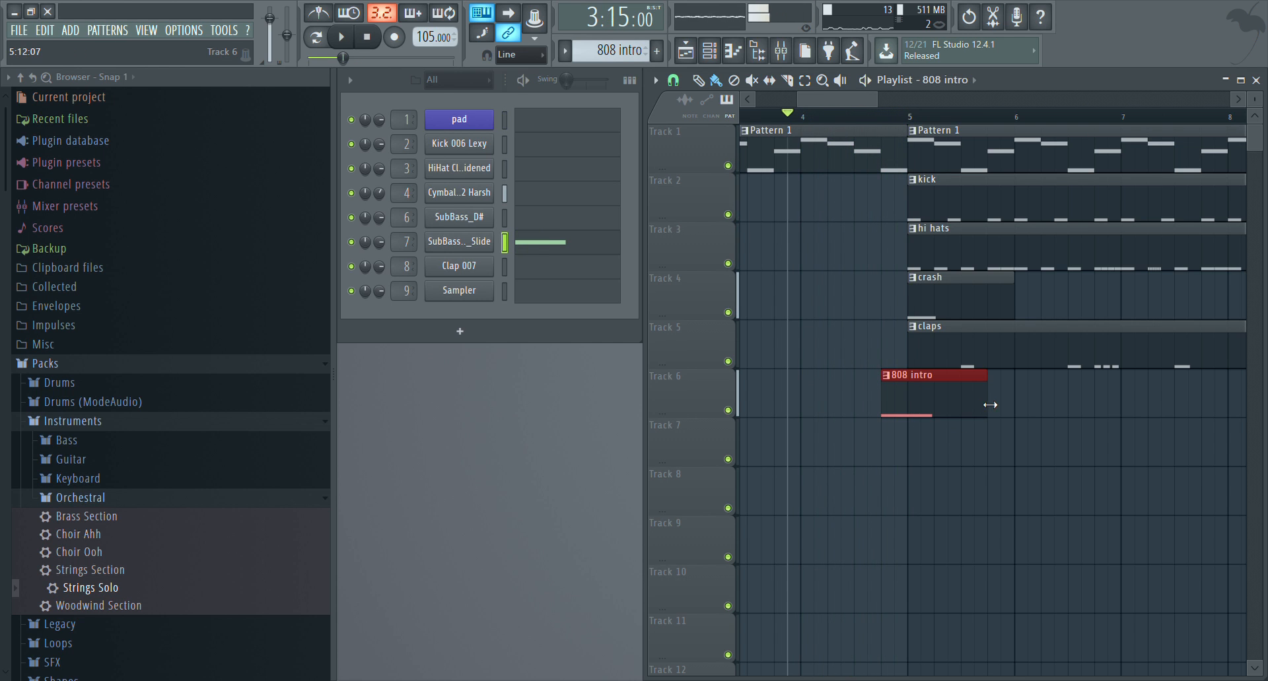
left_click_drag(990, 405, 906, 404)
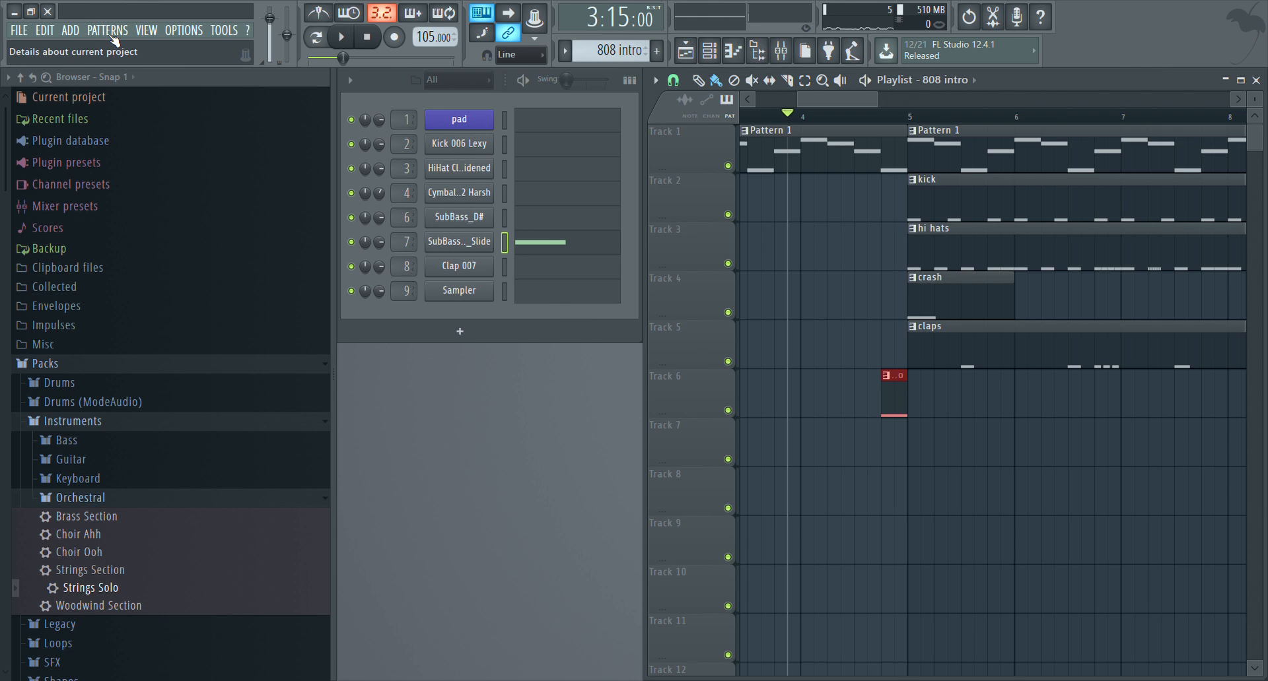
Switch to the 808's pattern and try the SubBass_D# sound along with the song
left_click(126, 140)
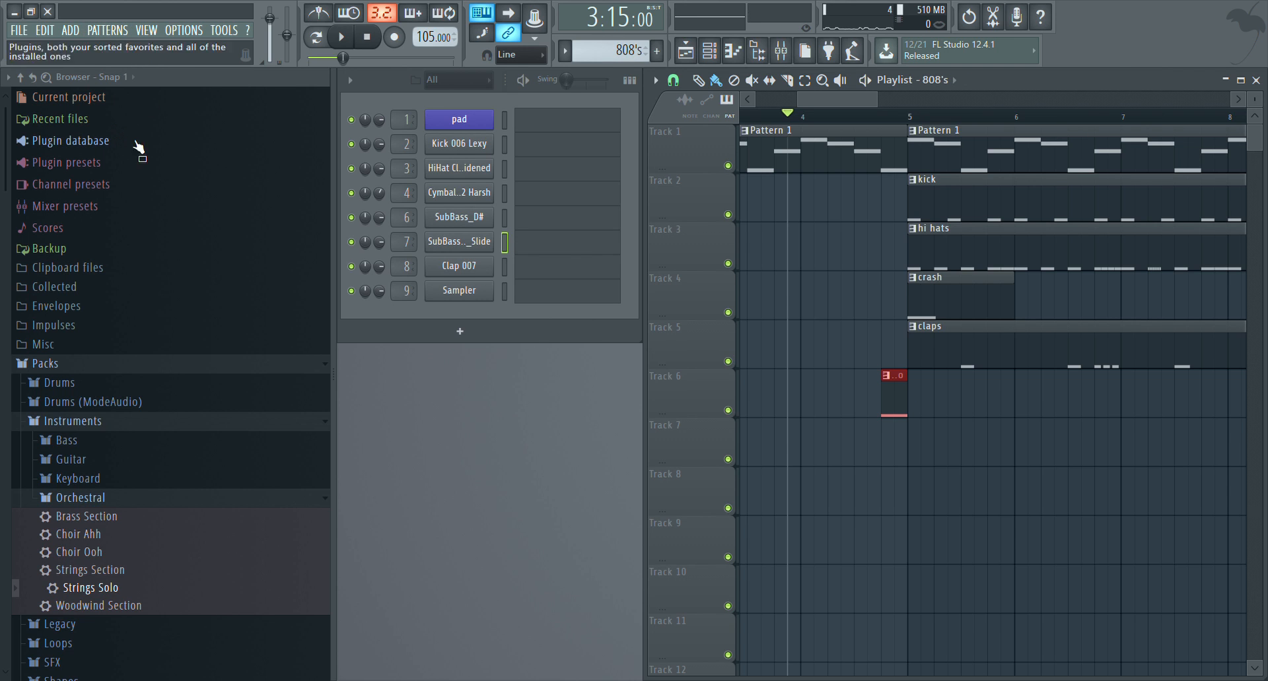
left_click(530, 225)
key("space")
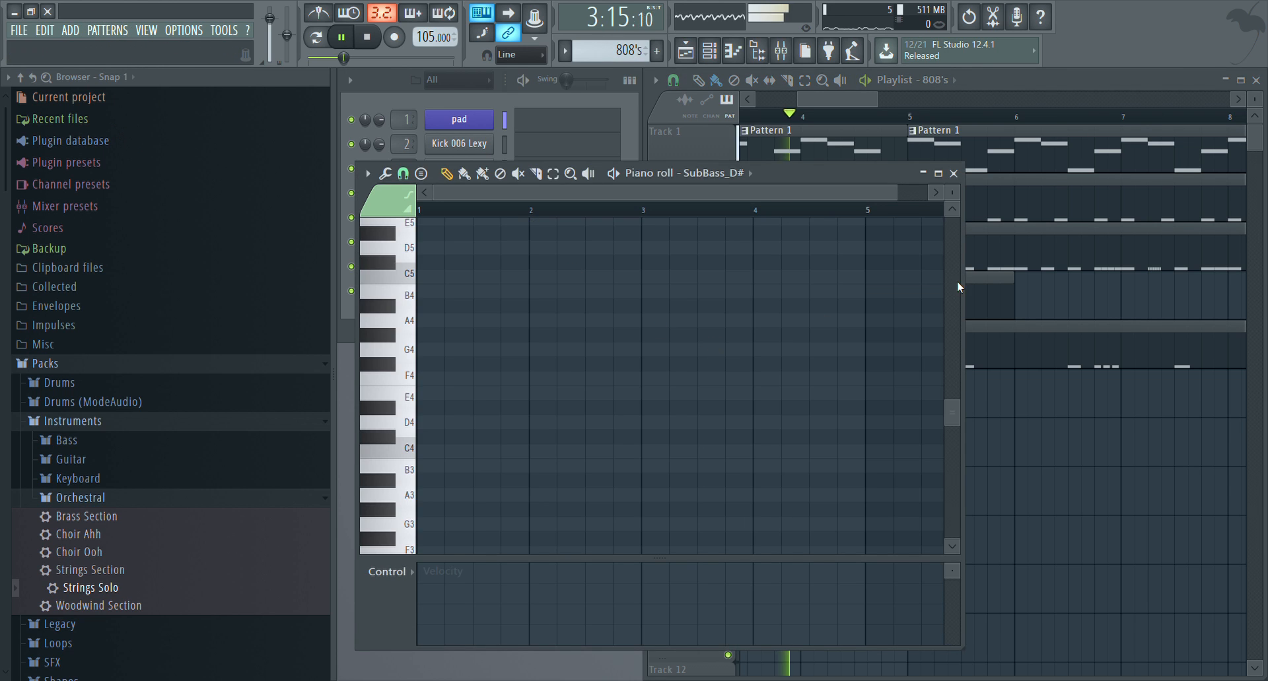
key("z")
left_click(953, 173)
key("space")
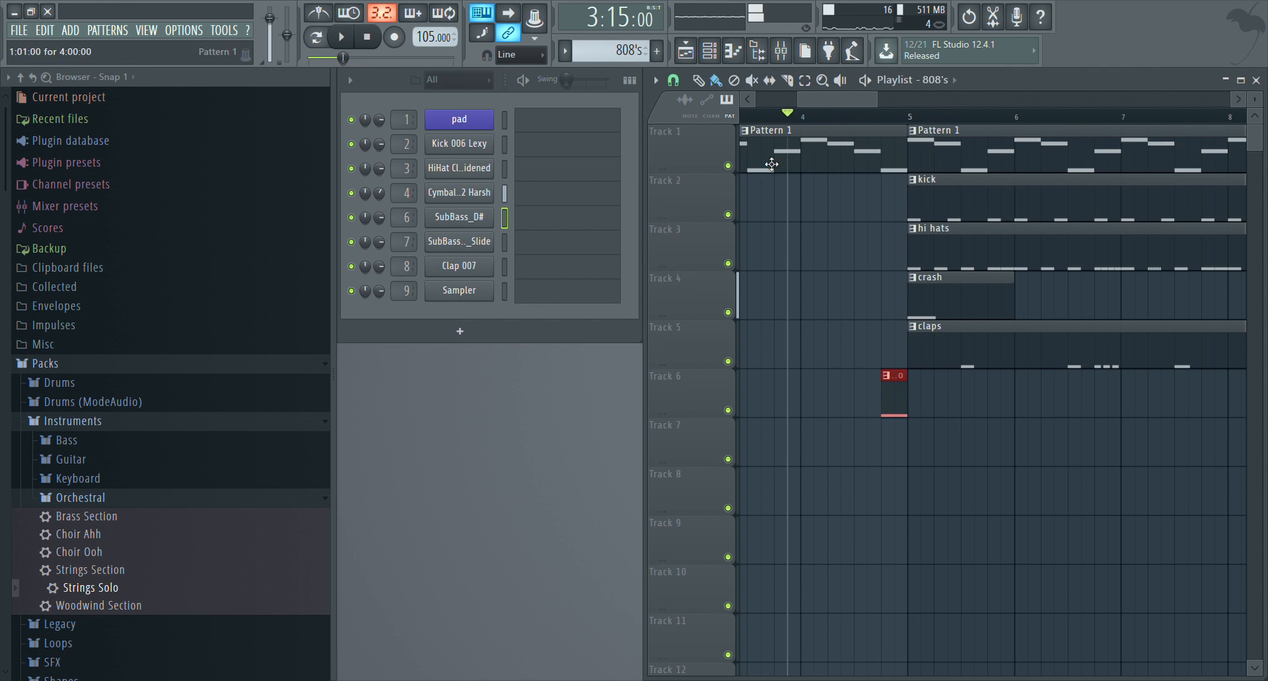
Record a live SubBass_D# bass line into the 808's pattern while the song plays from 3:15:00
left_click(406, 37)
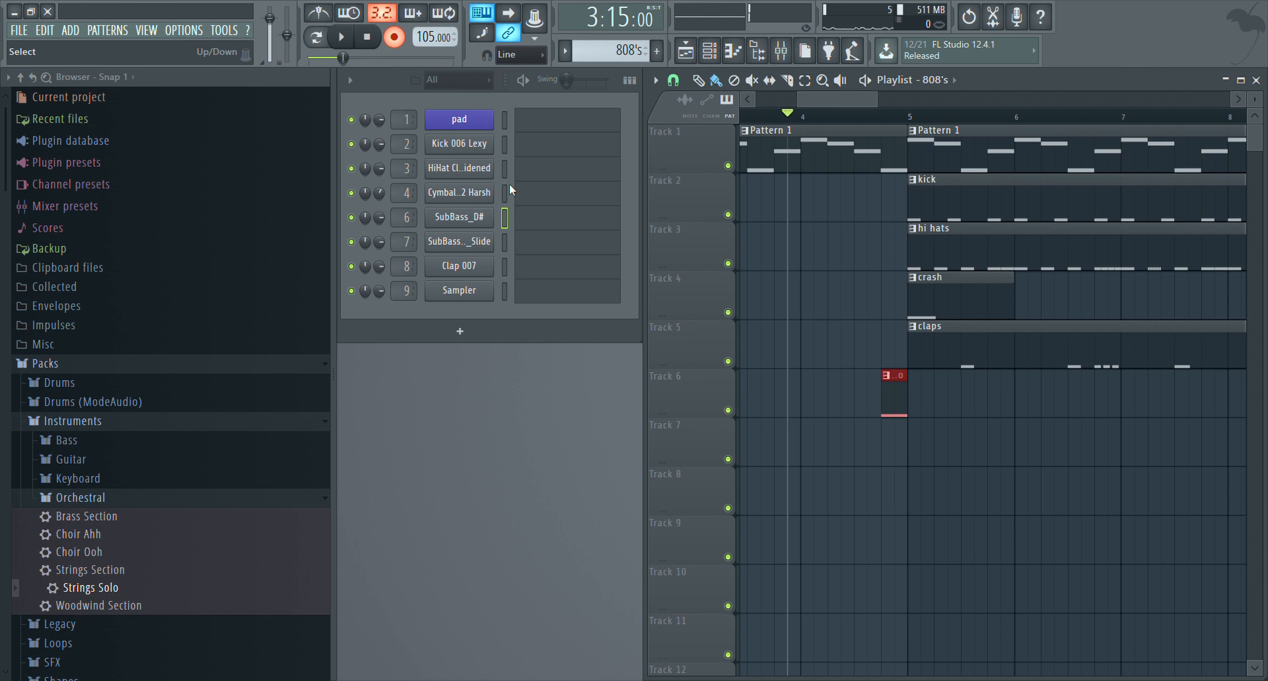
key("space")
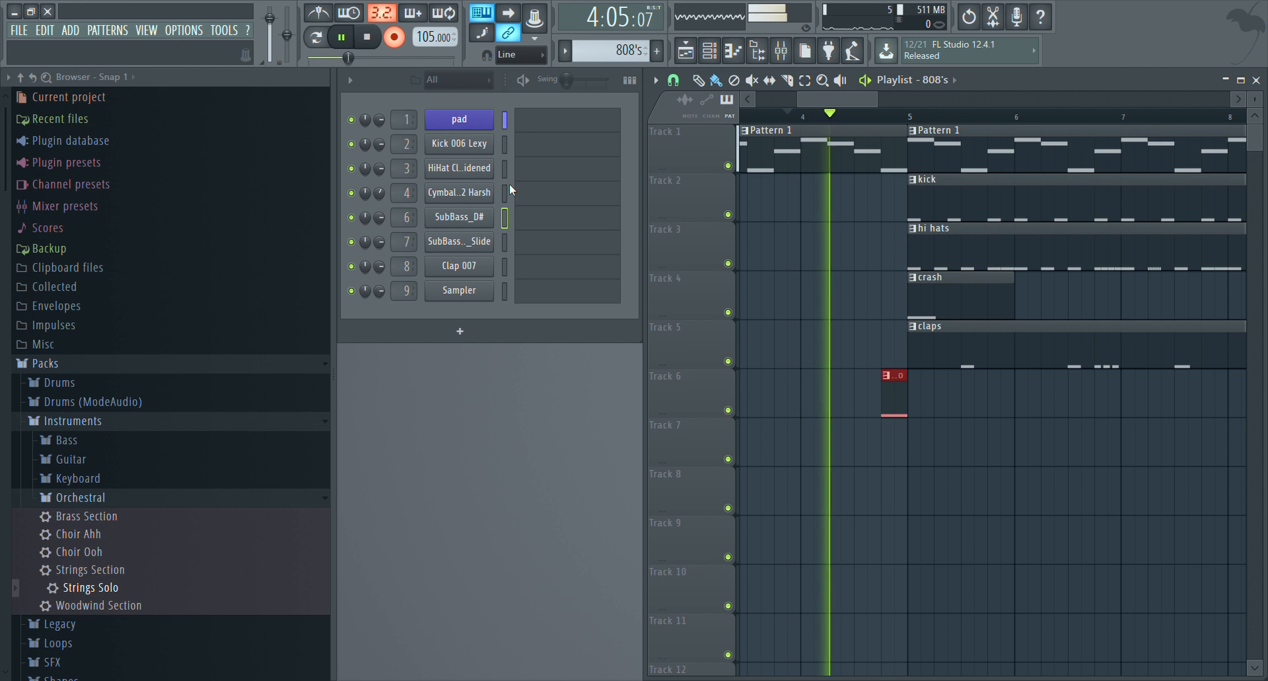
key("z")
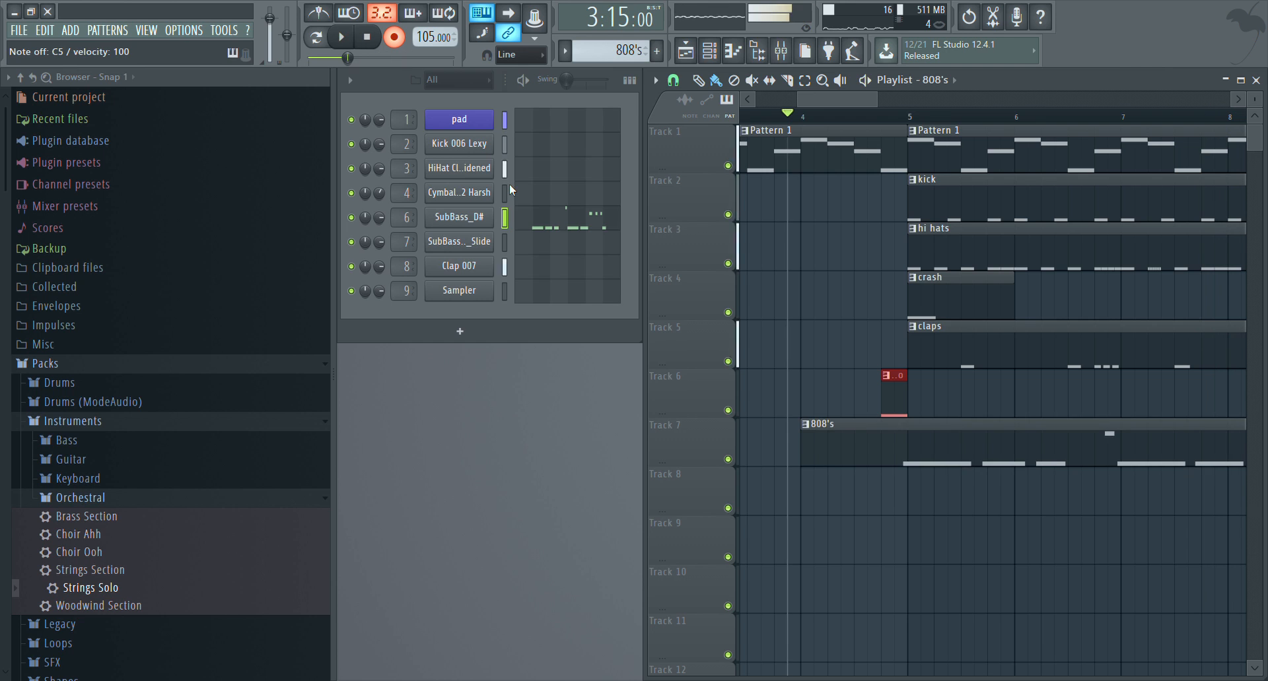
Shift all recorded SubBass_D# notes to start at bar 1 and place the 808's clip at bar 5 on Track 7
left_click(556, 220)
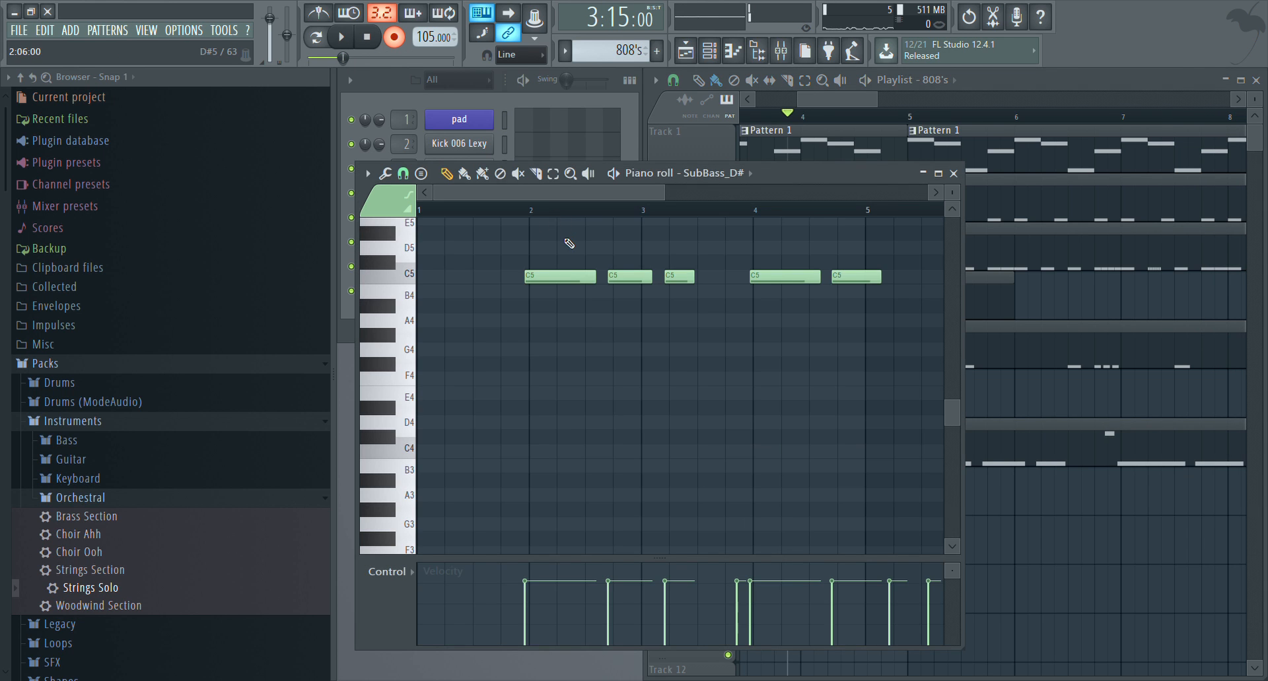
key("ctrl+a")
left_click_drag(568, 276, 460, 276)
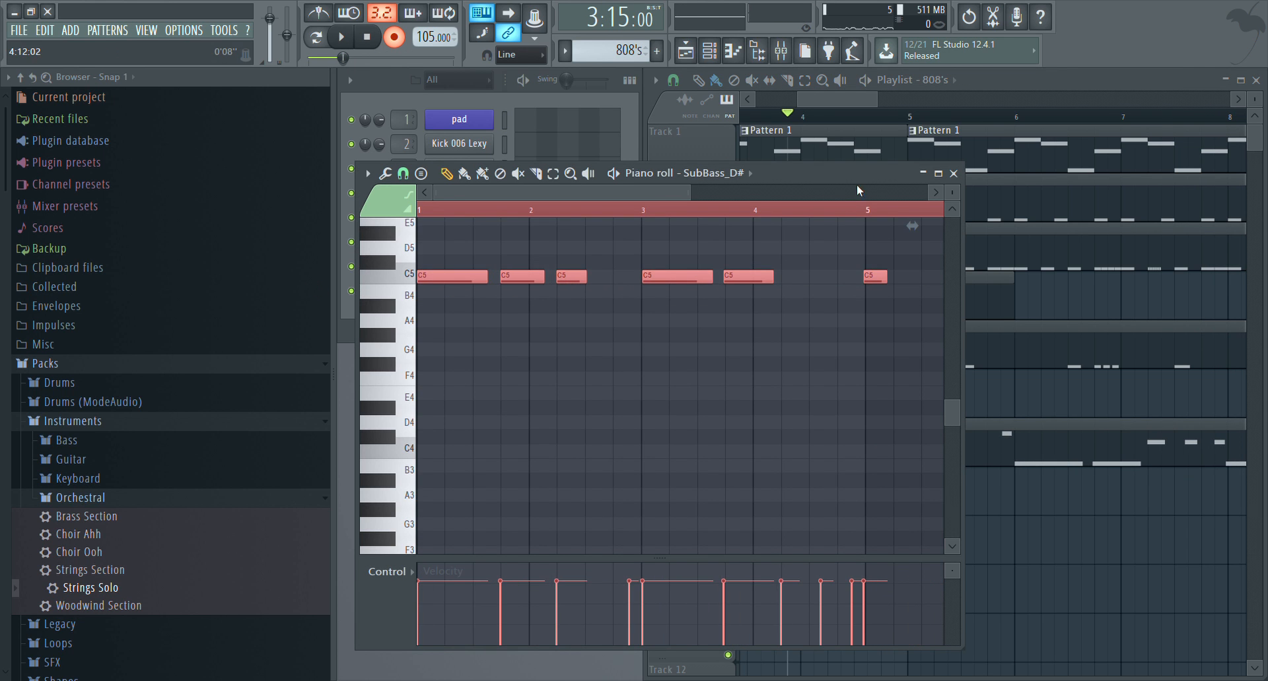
left_click(953, 175)
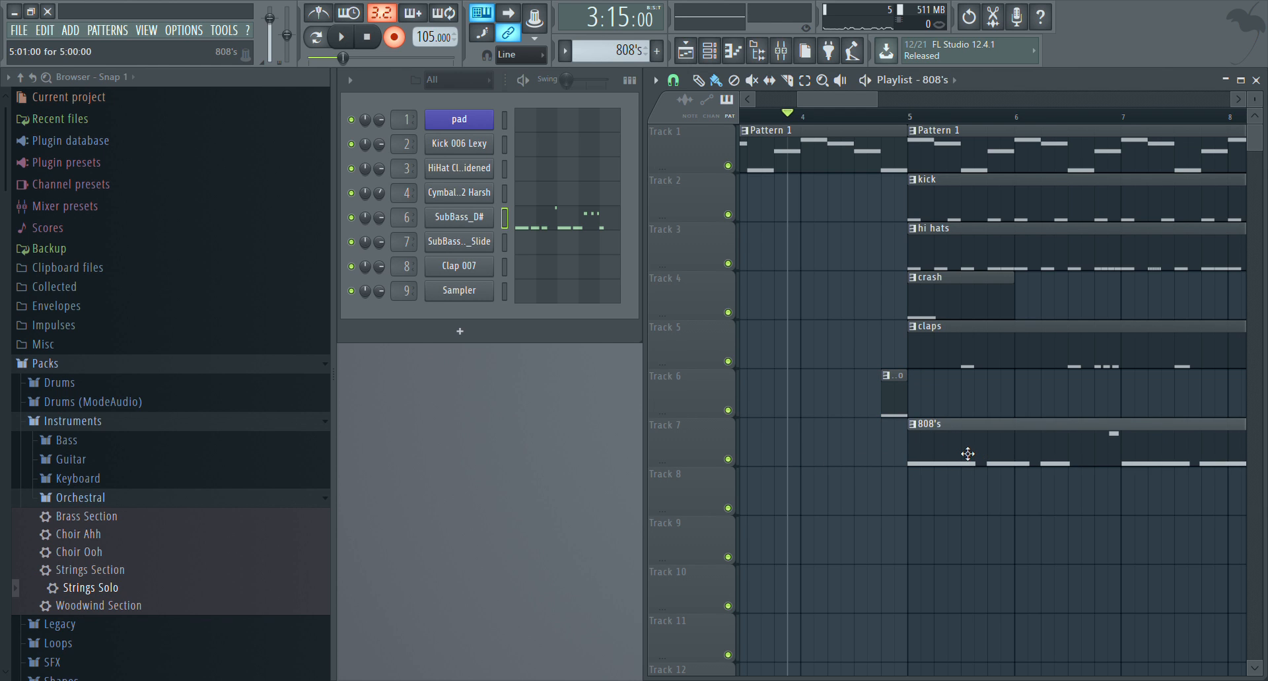
Examine the start of the recorded SubBass_D# notes and the channel's sample settings
left_click(603, 226)
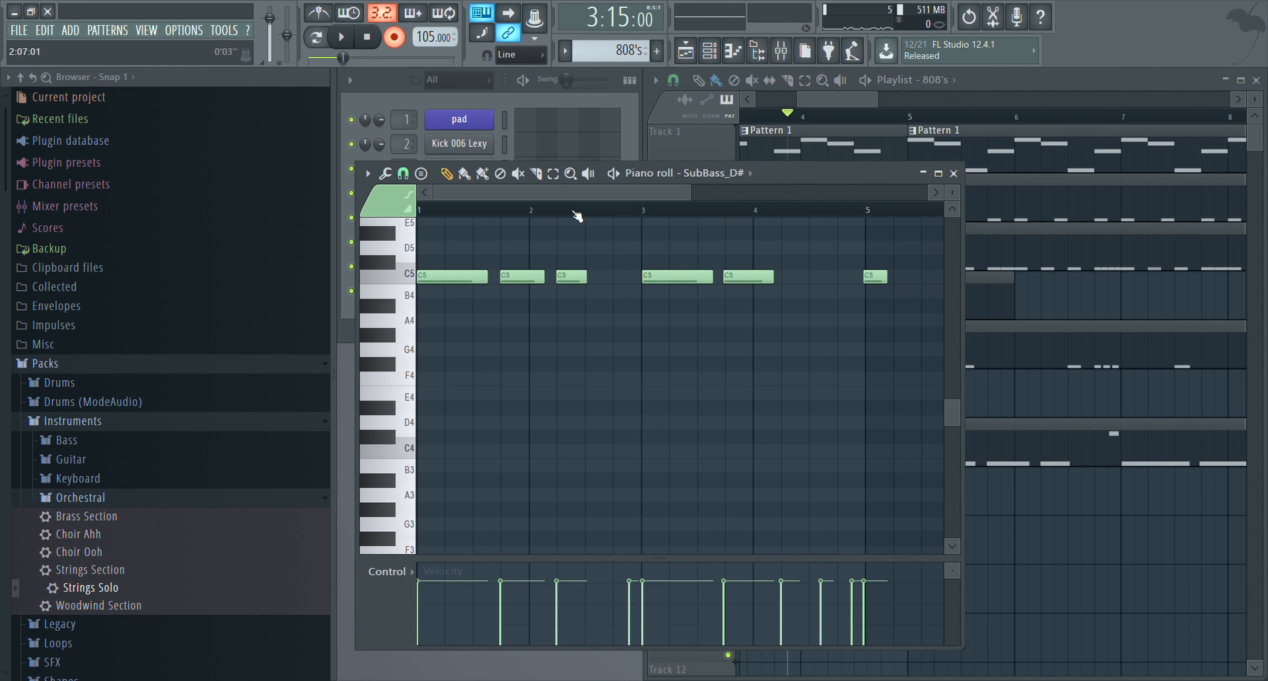
left_click(425, 214)
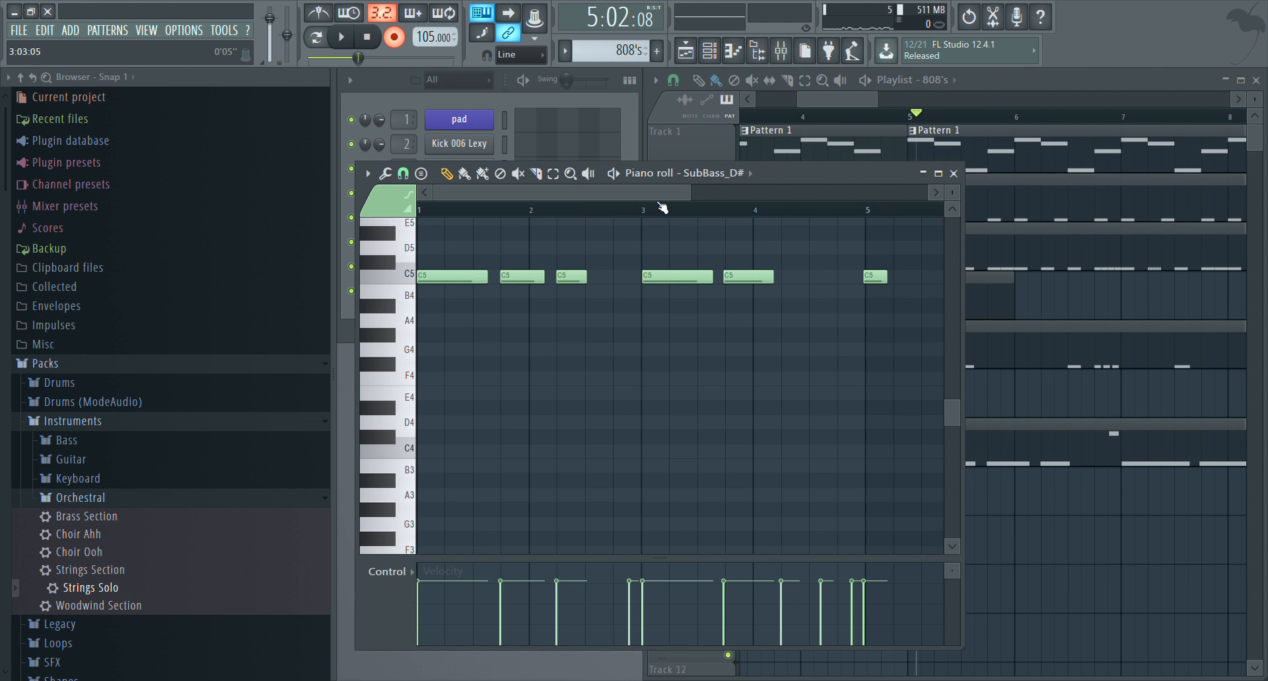
scroll(607, 210, "up", 3)
left_click_drag(575, 193, 525, 193)
left_click(541, 93)
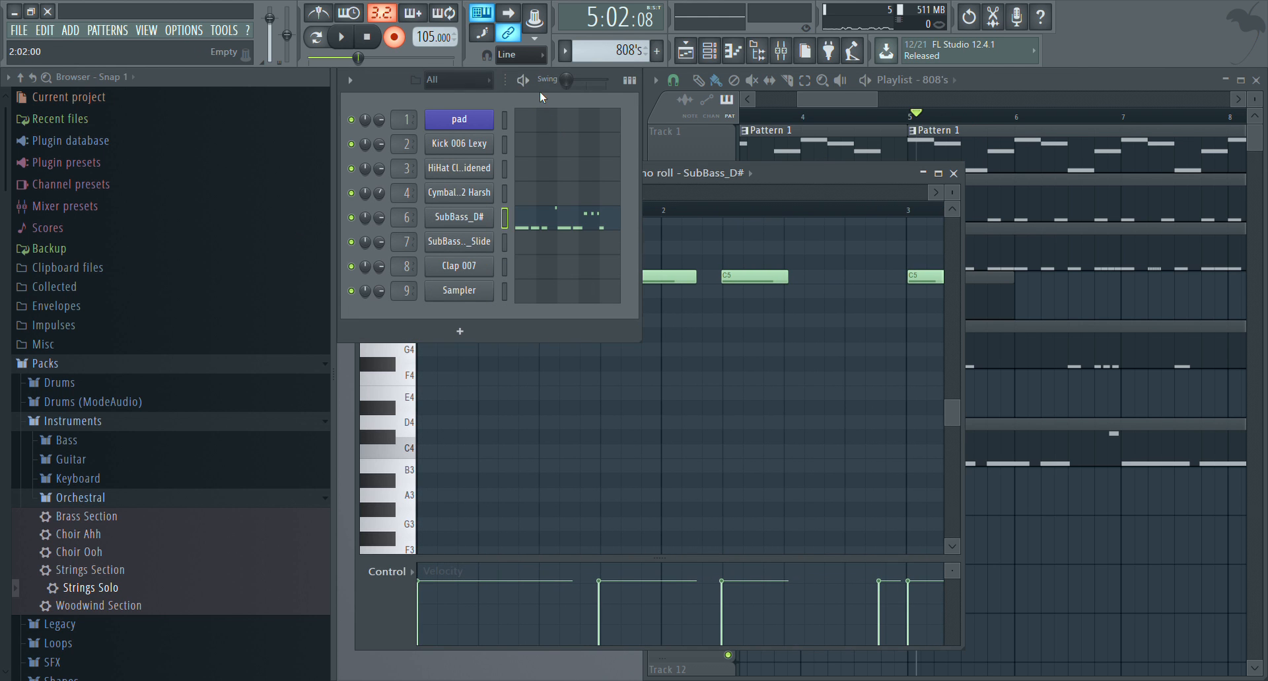
left_click(459, 217)
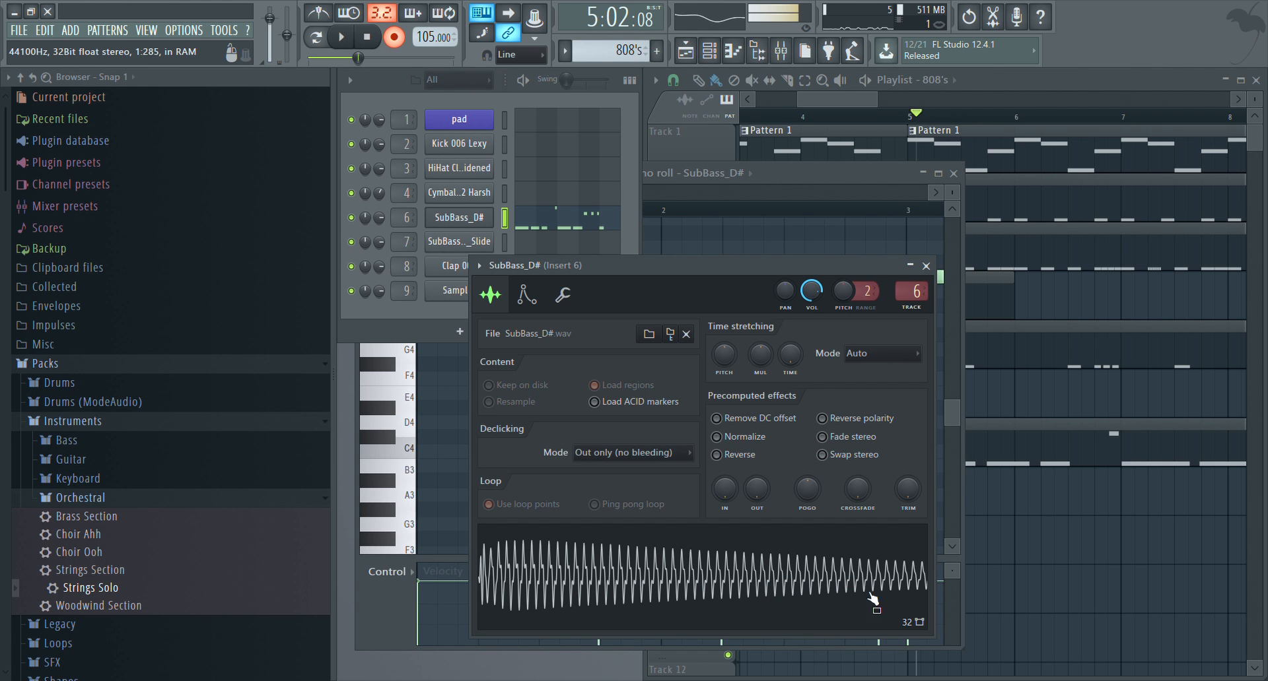
left_click(944, 240)
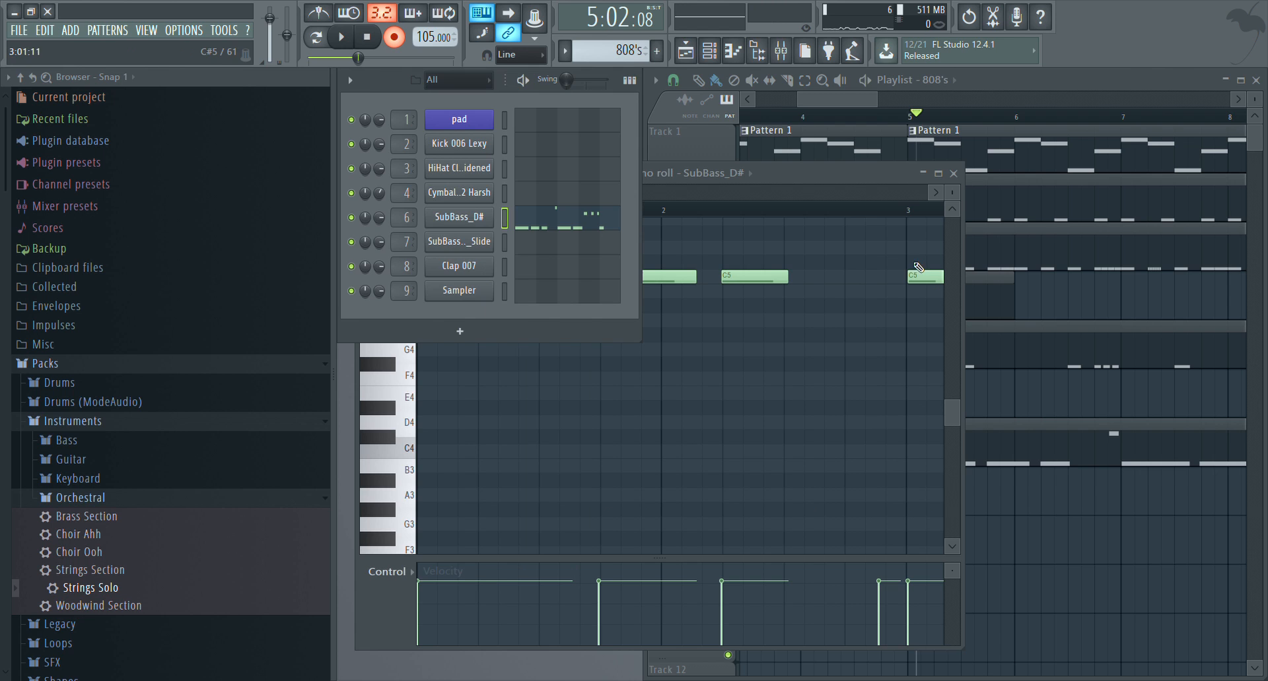
Replace the first recorded SubBass_D# note with a half-bar C5 note starting at bar 1
left_click(860, 174)
scroll(538, 210, "up", 3)
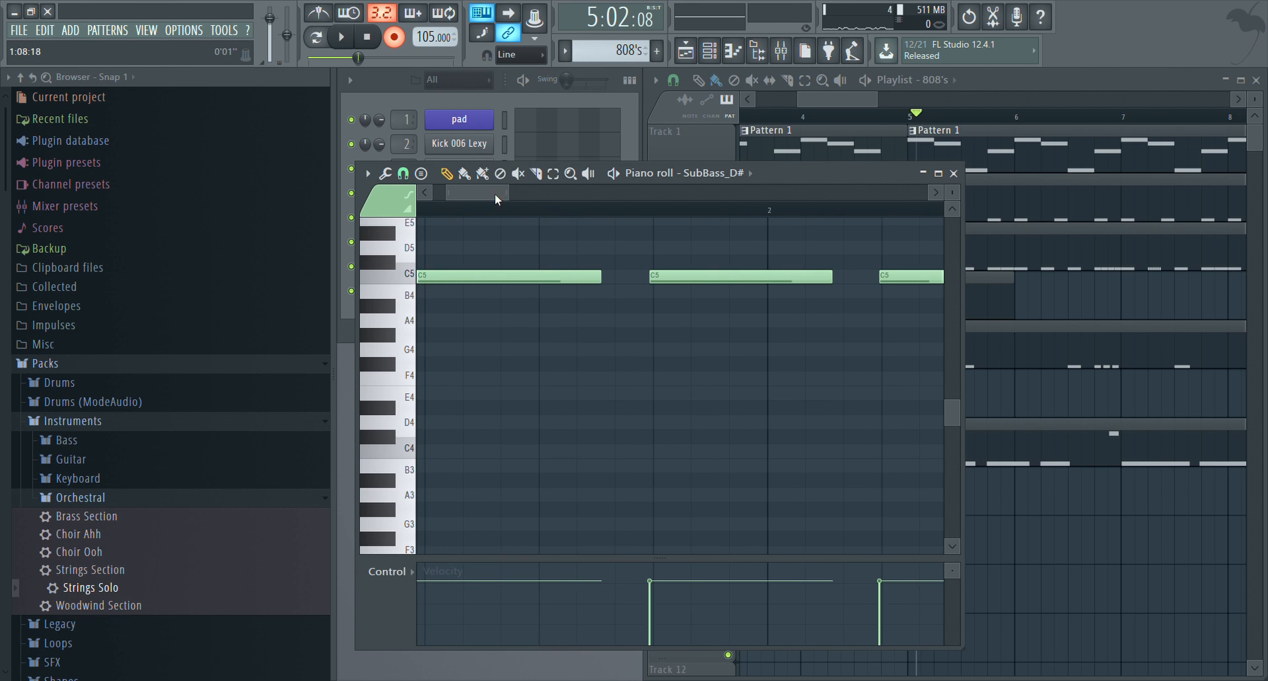
left_click_drag(497, 199, 442, 200)
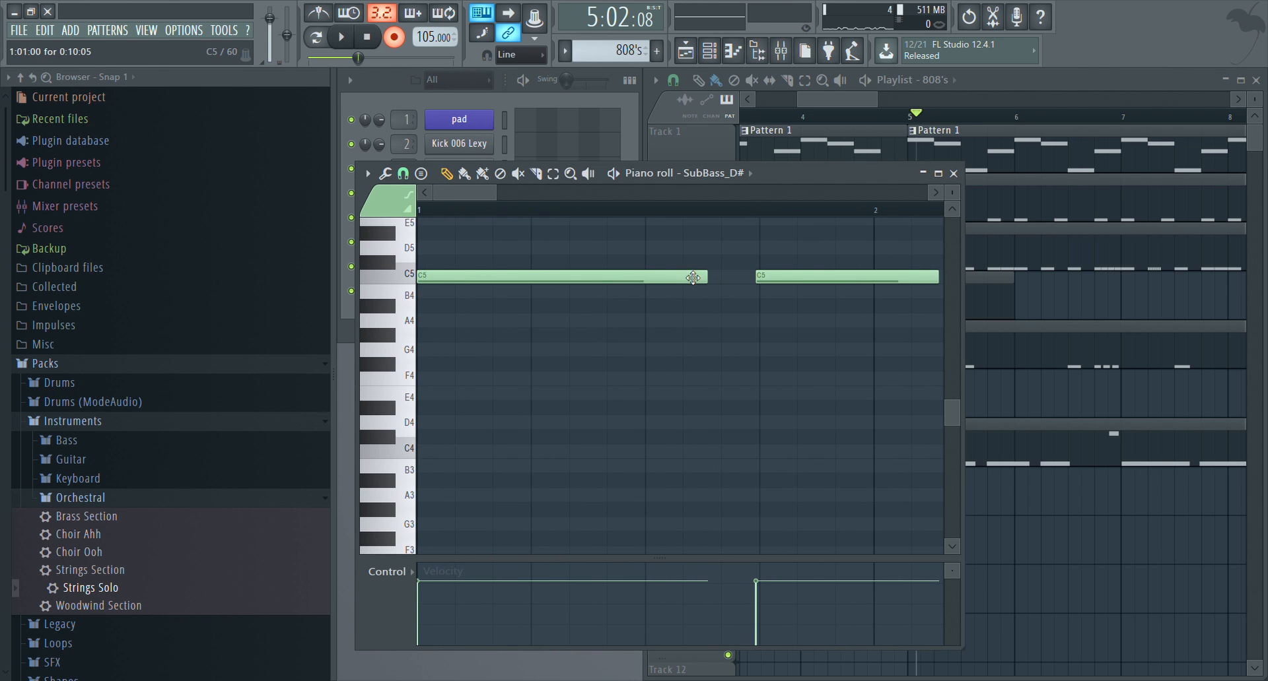
left_click_drag(455, 248, 419, 248)
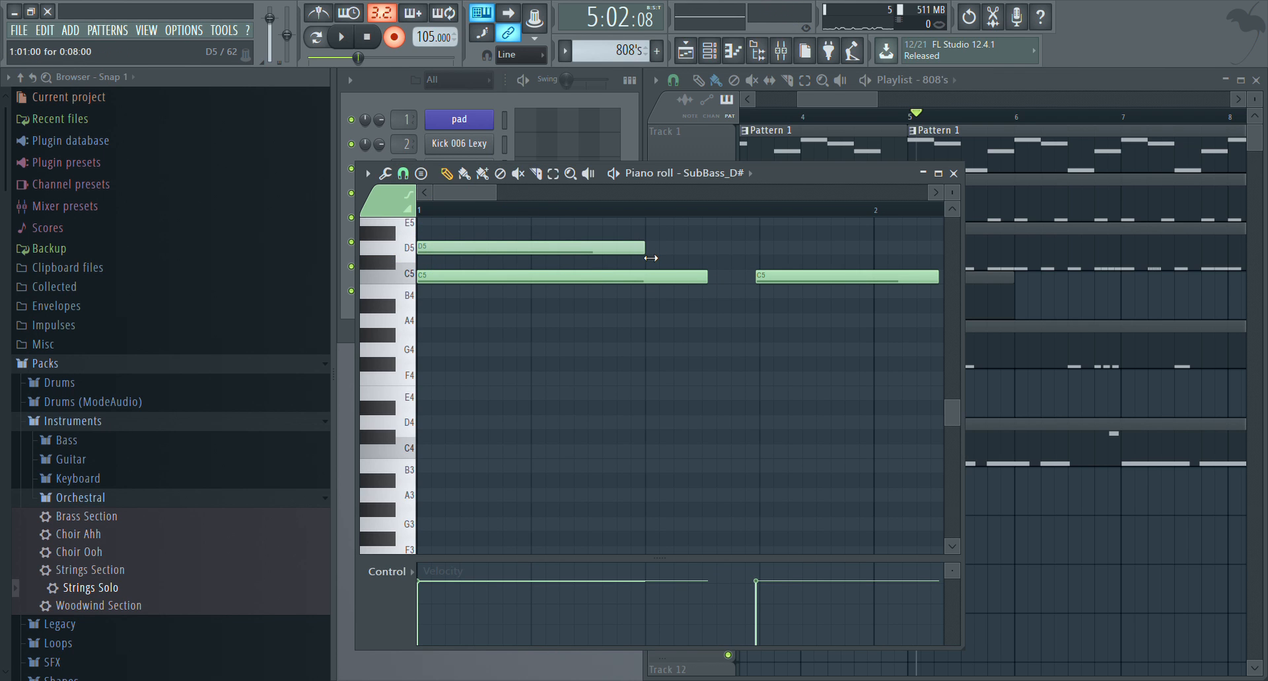
scroll(655, 212, "up", 1)
scroll(655, 212, "down", 2)
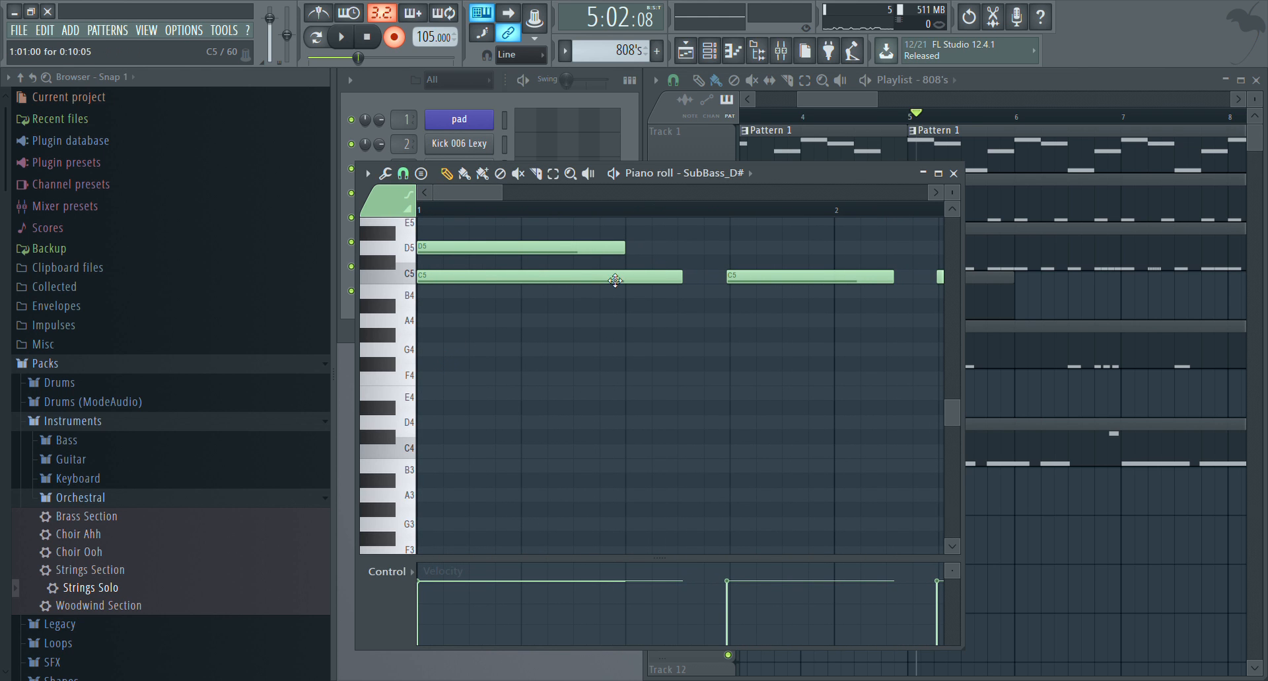
right_click(598, 277)
left_click_drag(594, 261, 592, 290)
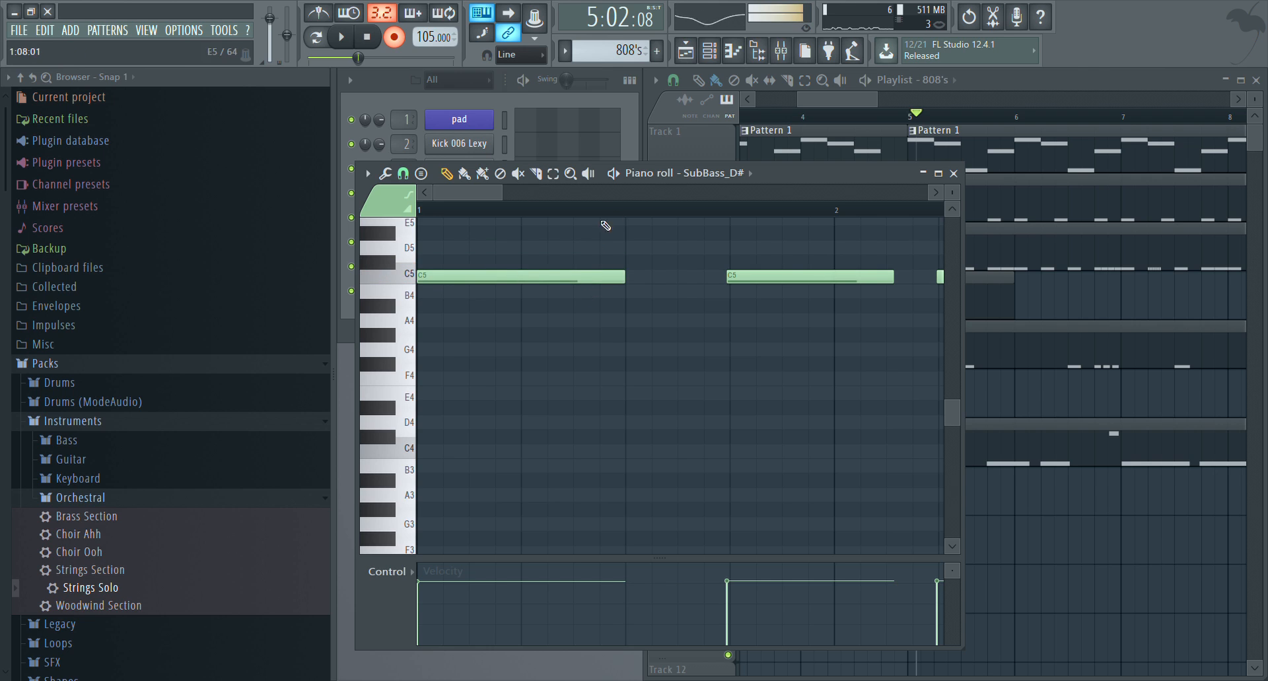
Turn off recording and play the 808's pattern on its own from the start
key("space")
key("space")
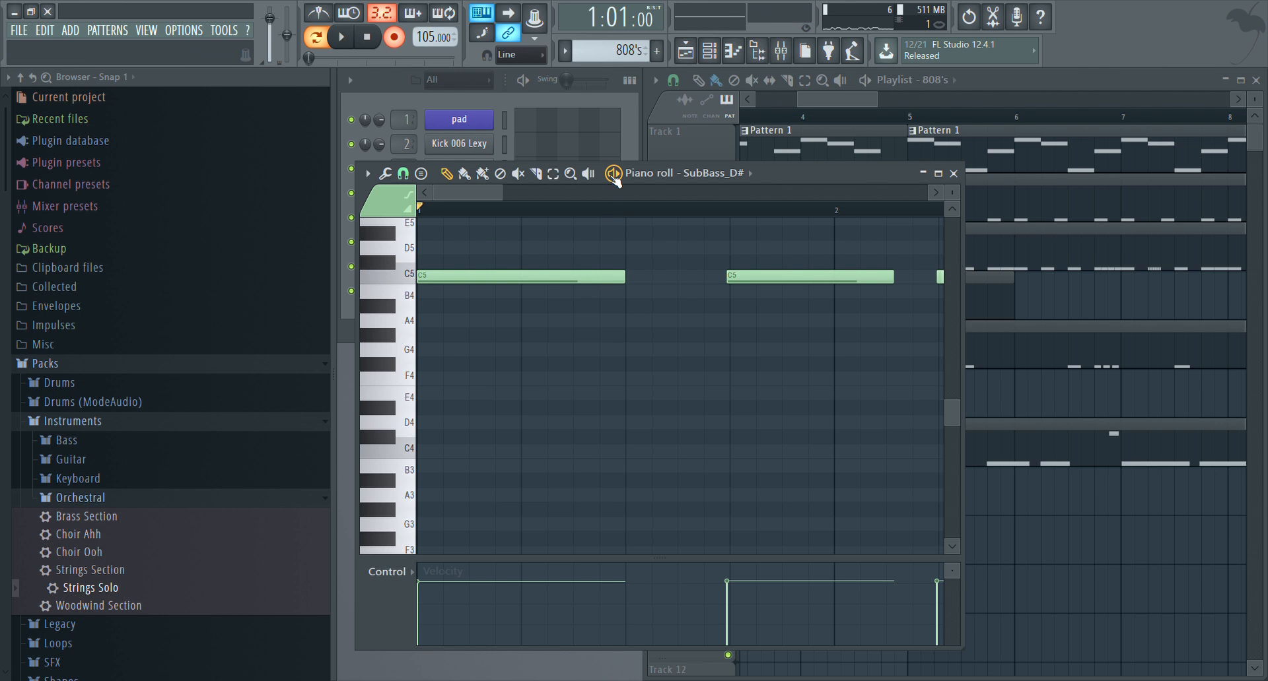
left_click(396, 37)
key("space")
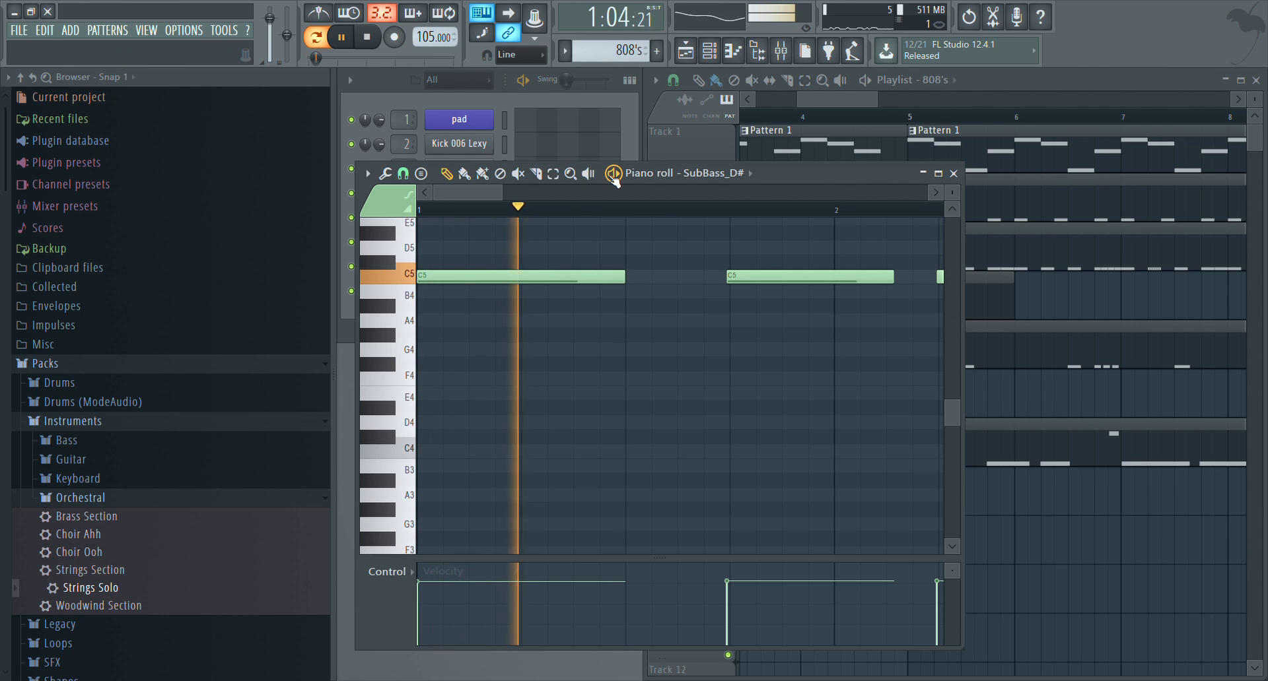
key("space")
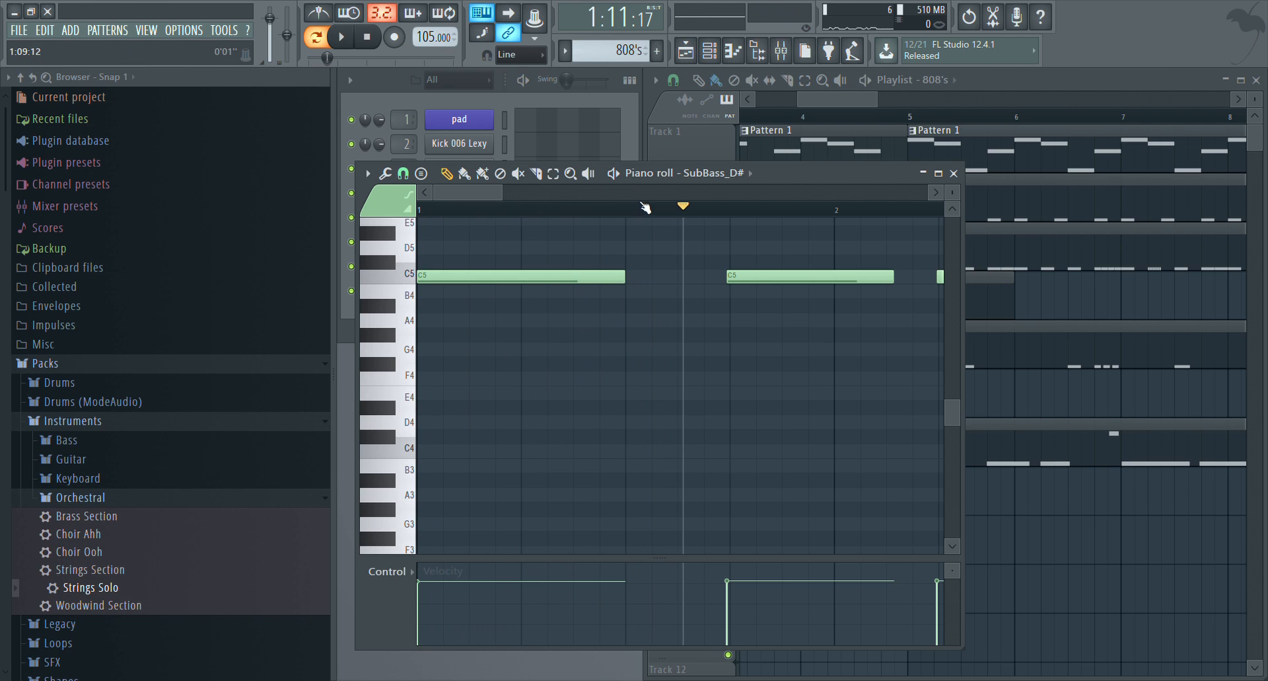
Replace the second SubBass_D# note with a half-bar C5 note starting at step 13 of bar 1
right_click(739, 282)
scroll(553, 220, "down", 3)
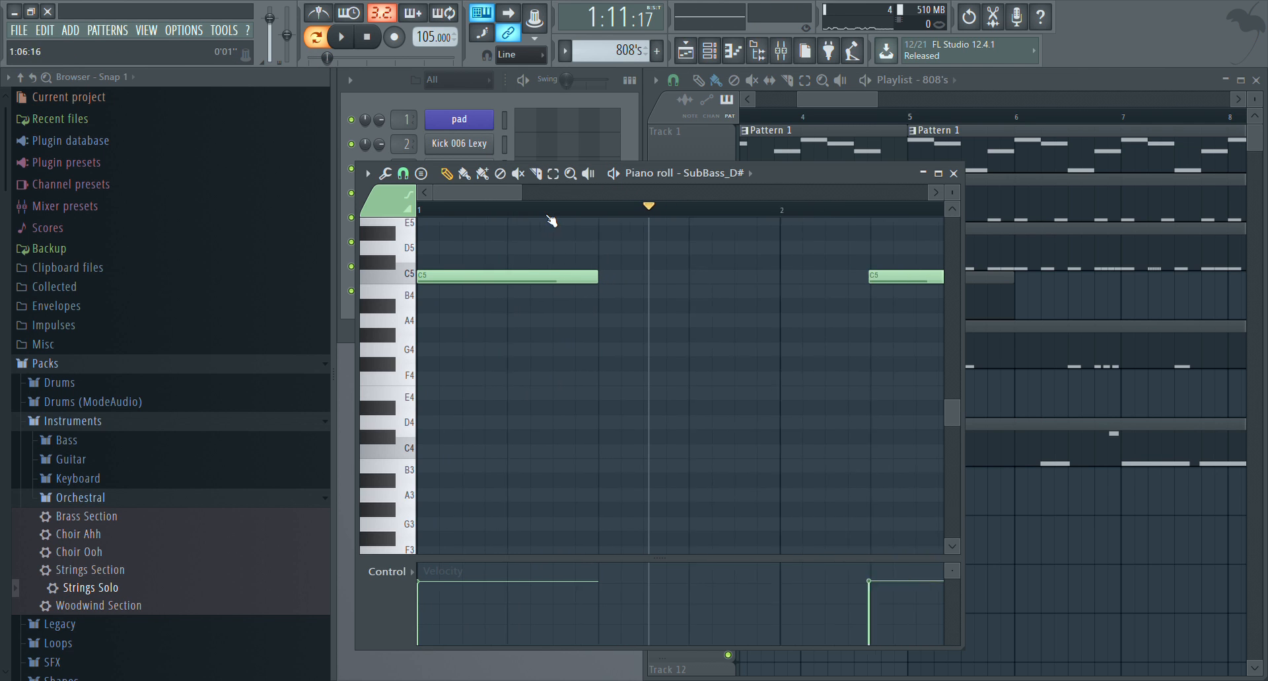
left_click(619, 282)
mouse_move(770, 283)
left_mouse_down()
mouse_move(818, 289)
mouse_move(757, 291)
left_mouse_up()
Replace the third SubBass_D# note with a half-bar C5 note at 2:05:00 and play the pattern
right_click(749, 280)
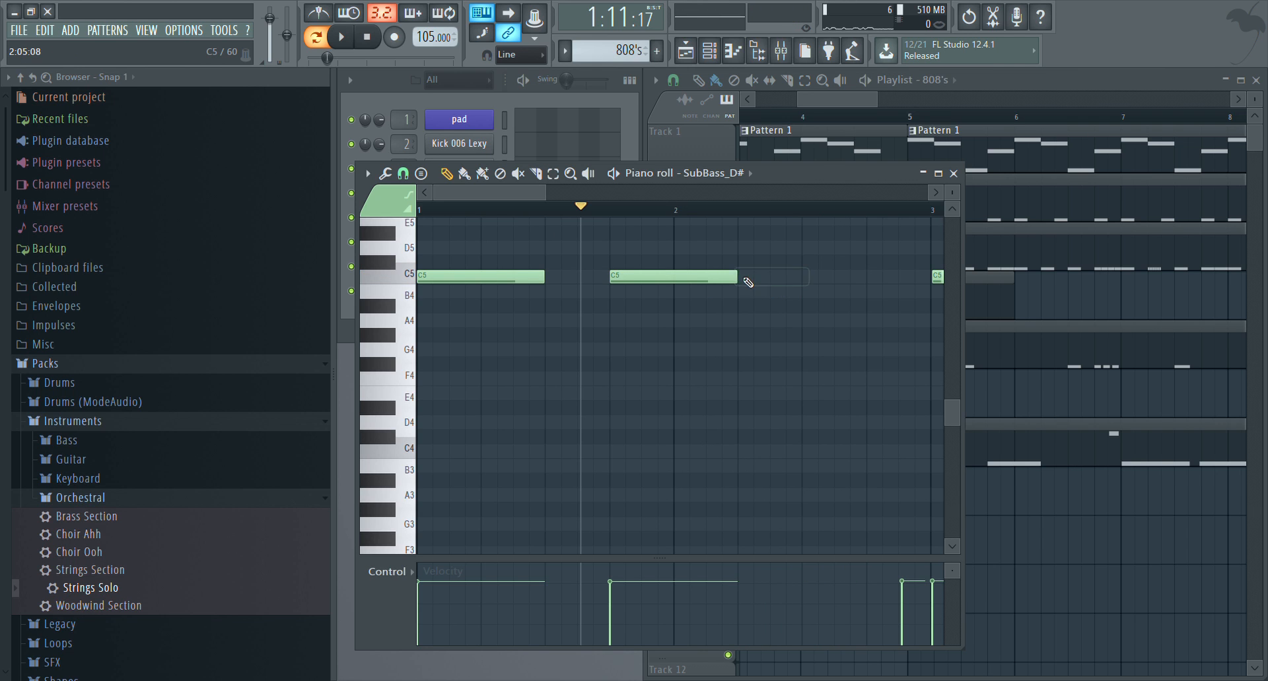
left_click(748, 280)
key("space")
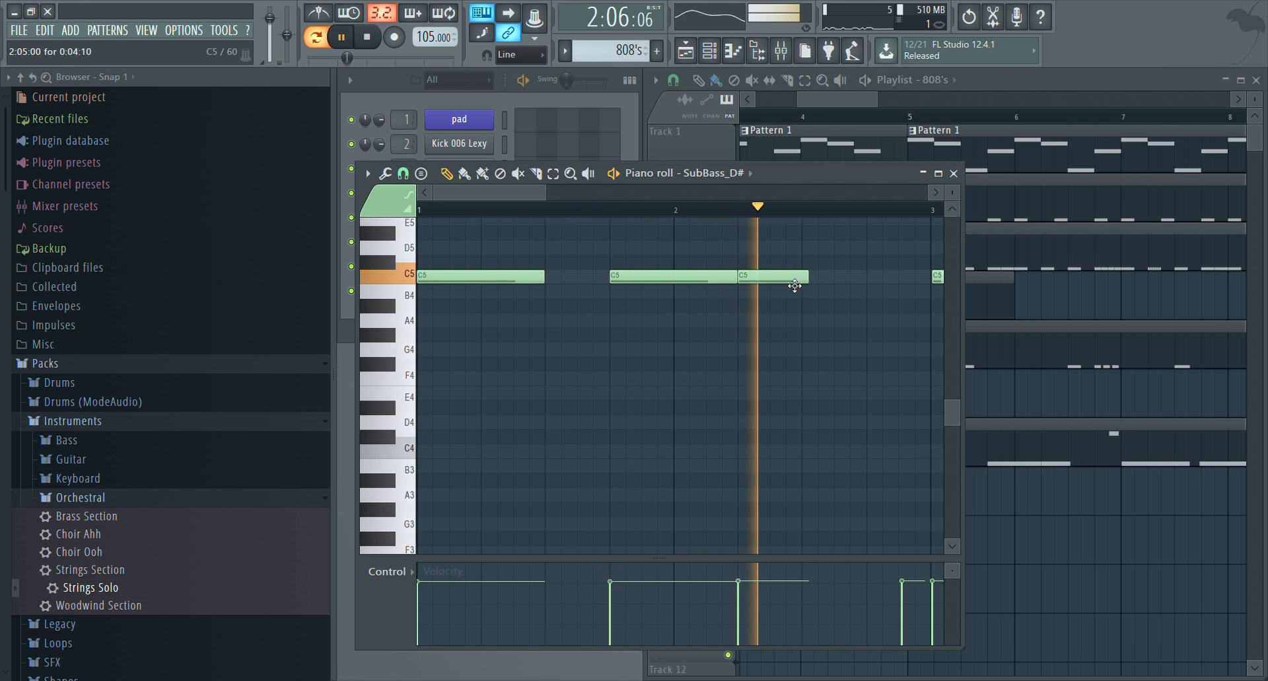
right_click(792, 281)
left_click(744, 280)
key("space")
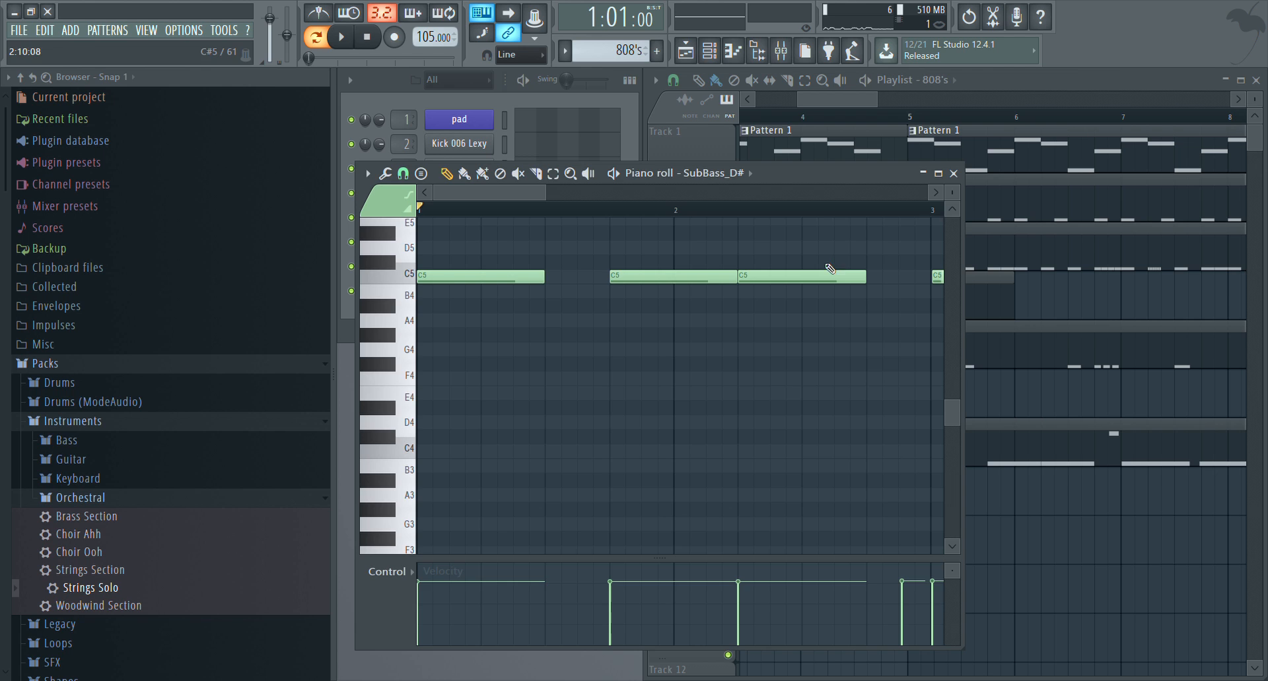
Close the piano roll and play the song from late in bar 4 to hear the 808's with the drums
left_click(953, 174)
left_click(878, 119)
key("space")
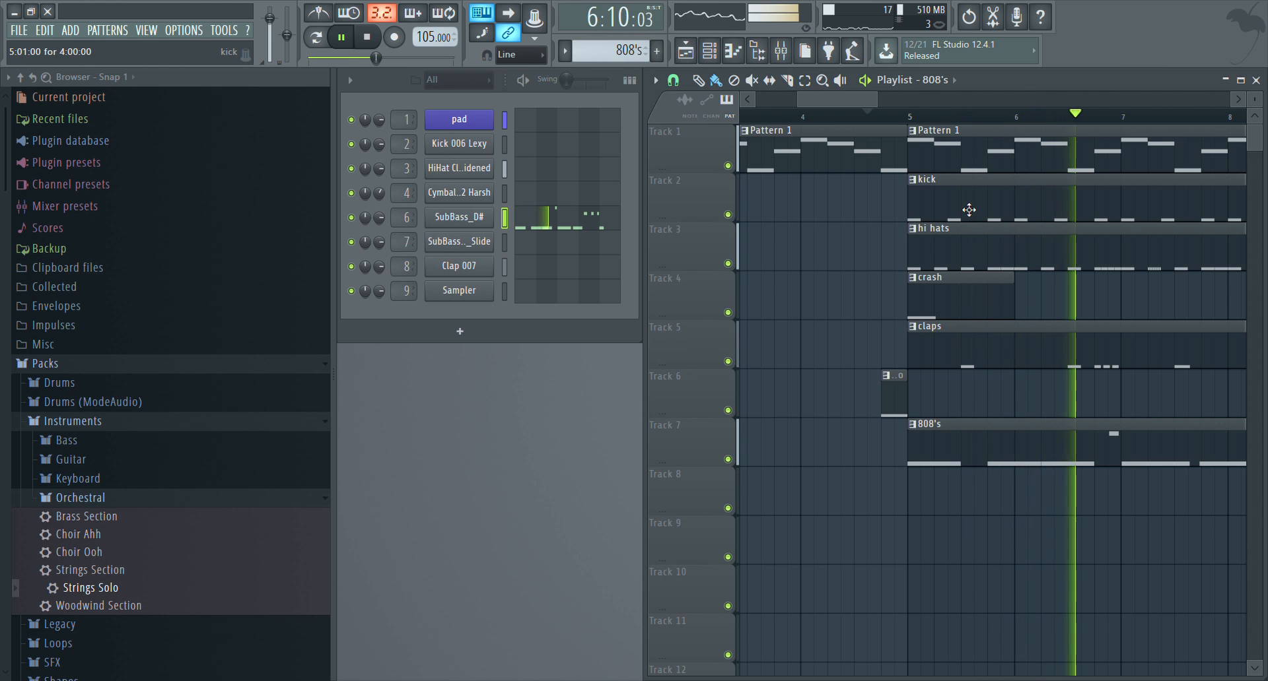
key("space")
Place SubBass_D# F5 notes at steps 5, 11 and 15 of bar 4, and delete the C5 note at the start of bar 5
key("F7")
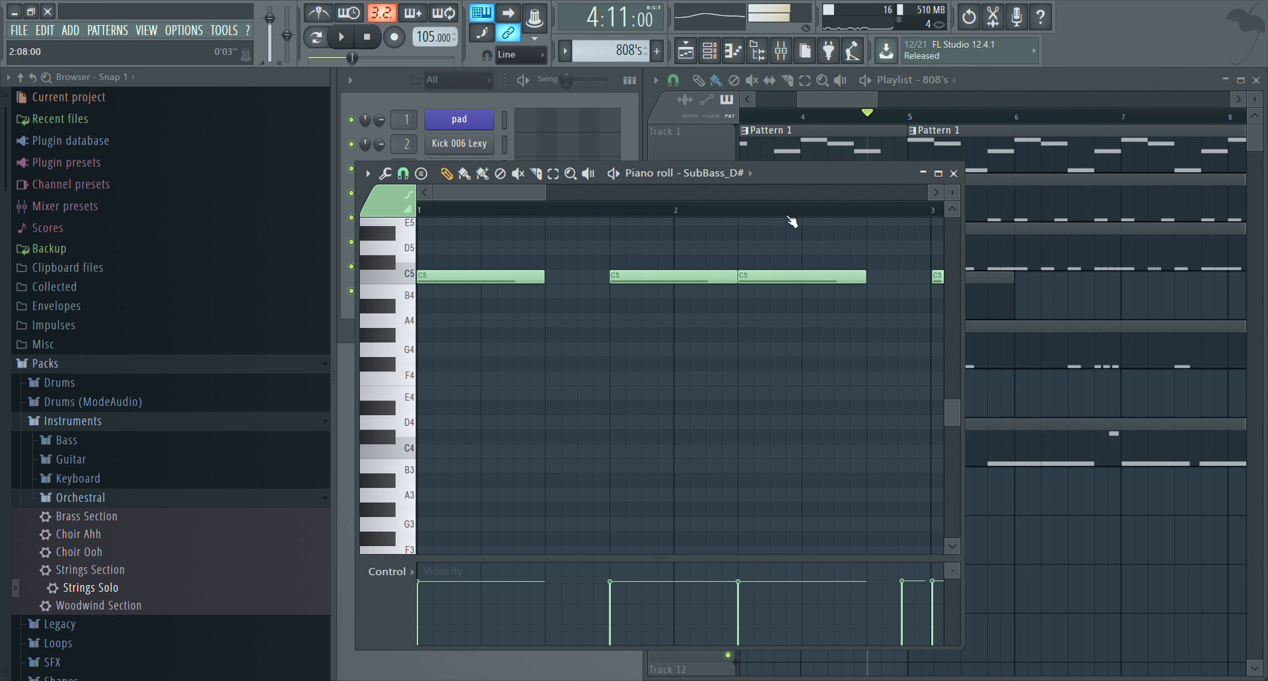
scroll(787, 215, "down", 3)
scroll(823, 328, "up", 4)
left_click_drag(556, 196, 585, 196)
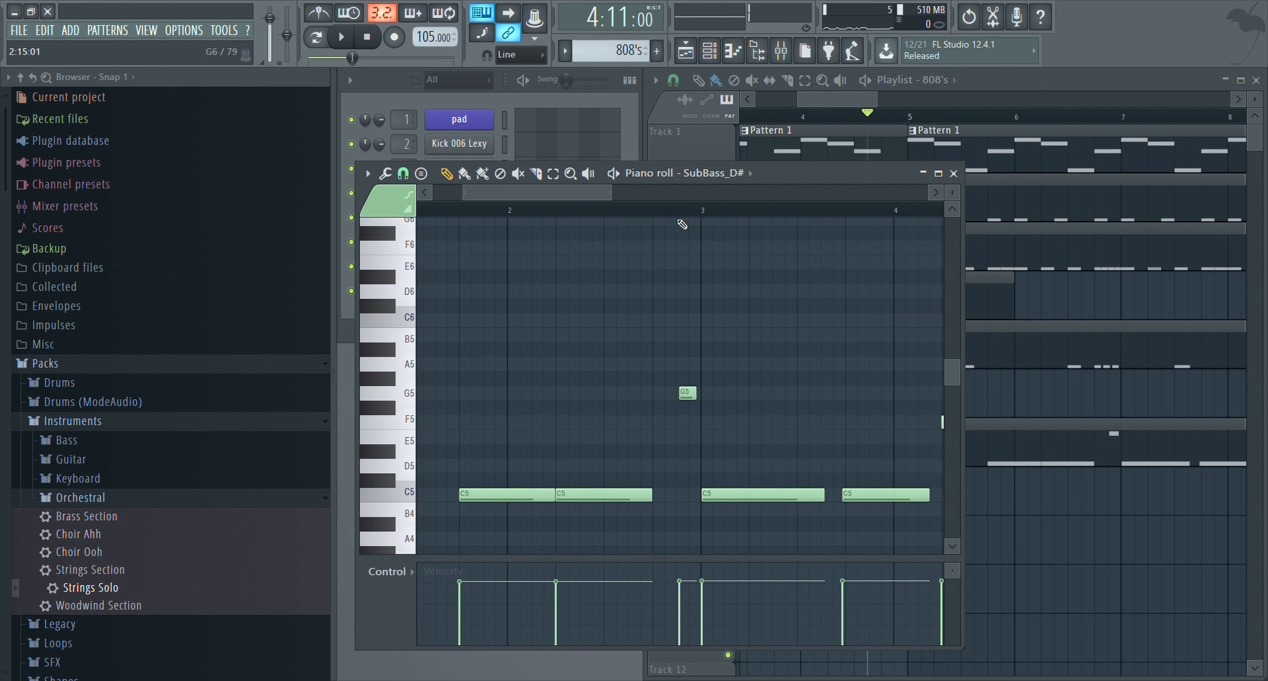
scroll(680, 216, "up", 2)
mouse_move(714, 394)
left_mouse_down()
mouse_move(885, 394)
mouse_move(735, 399)
left_mouse_up()
scroll(739, 215, "down", 6)
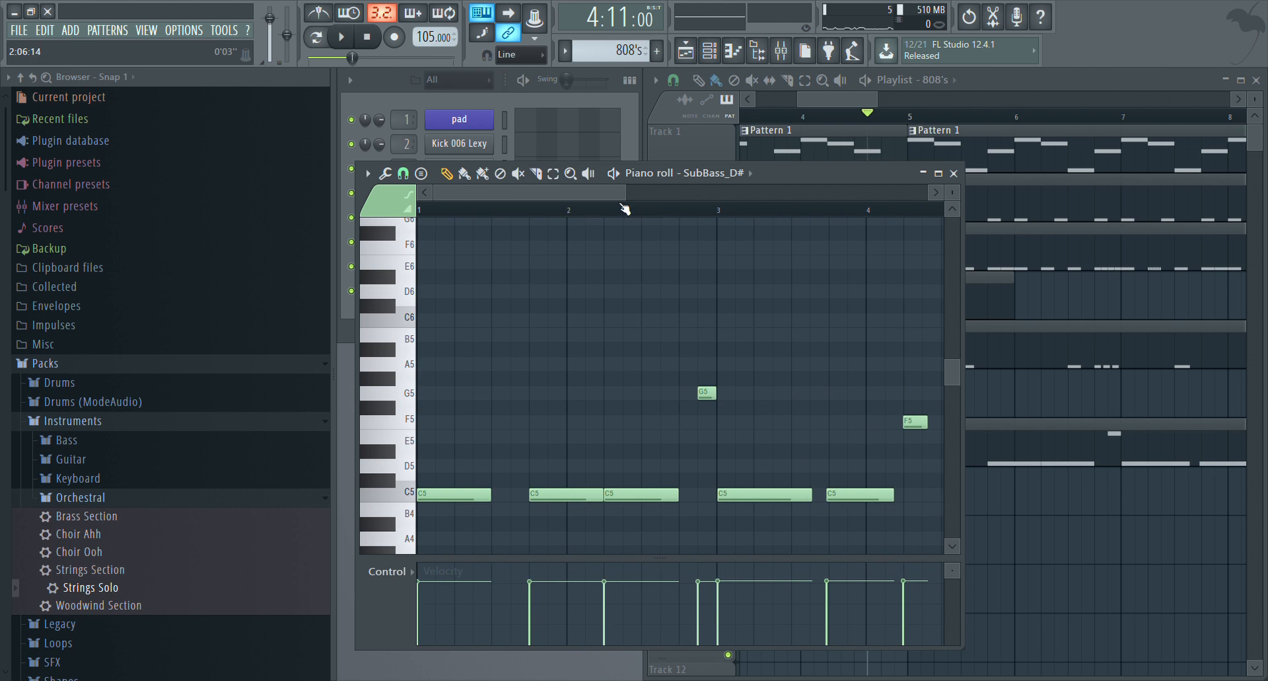
left_click(658, 426)
left_click(759, 433)
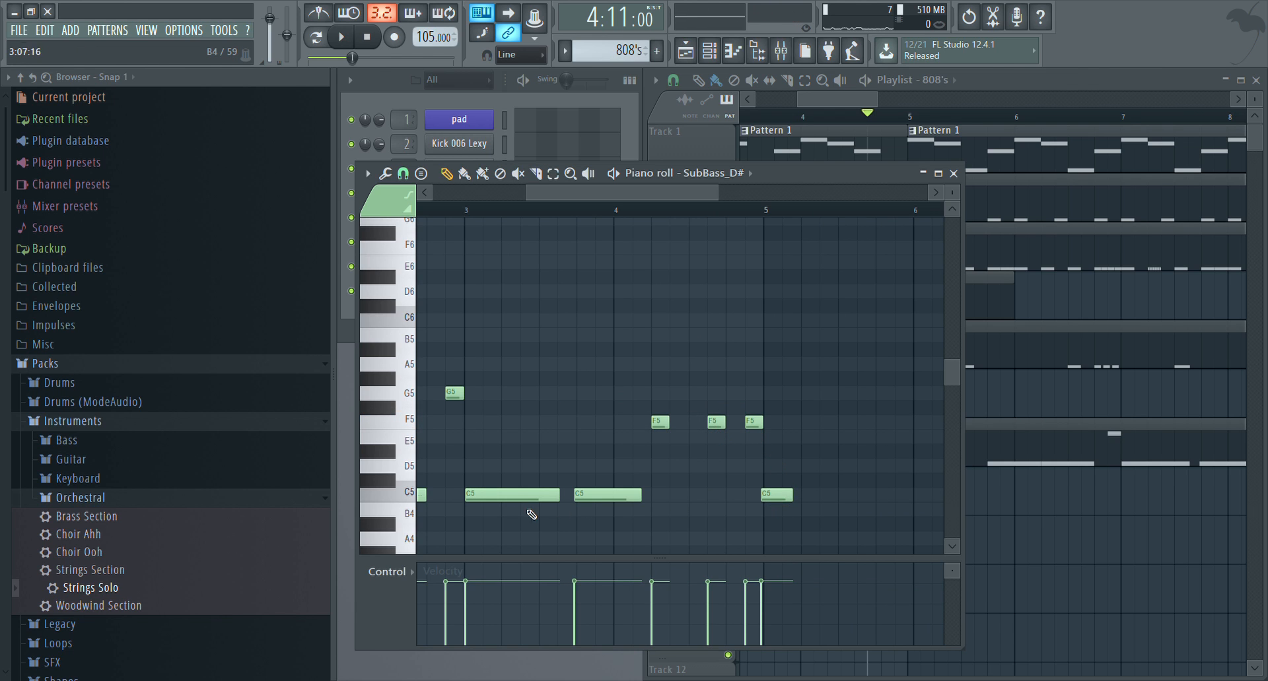
right_click(786, 495)
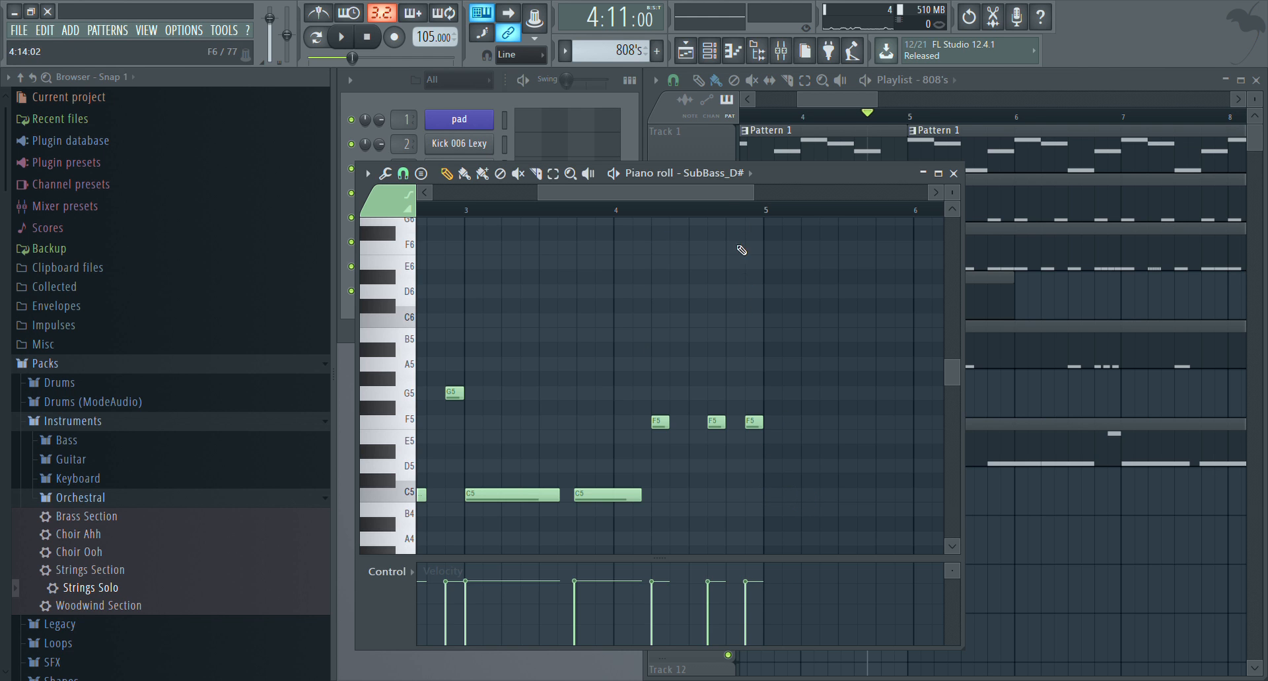
left_click(953, 174)
Place a second 808's clip at bar 9 on Track 7 and play the 808's pattern on its own
scroll(989, 445, "down", 3)
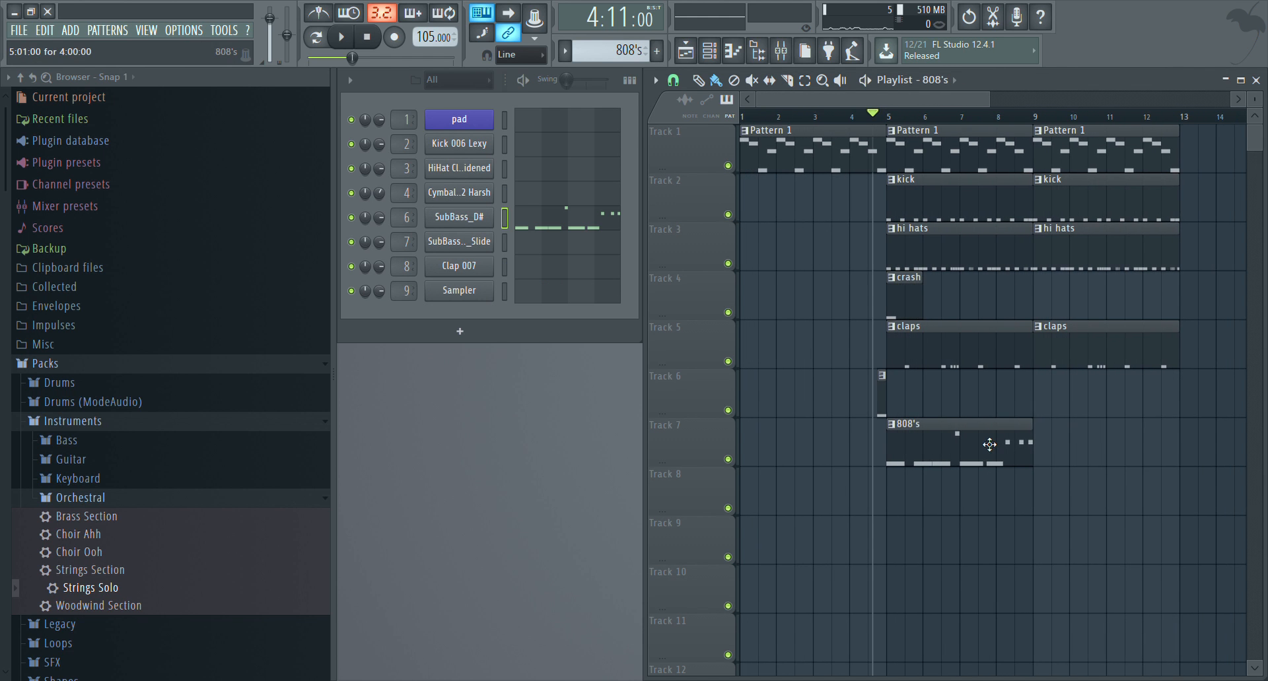
left_click(1047, 452)
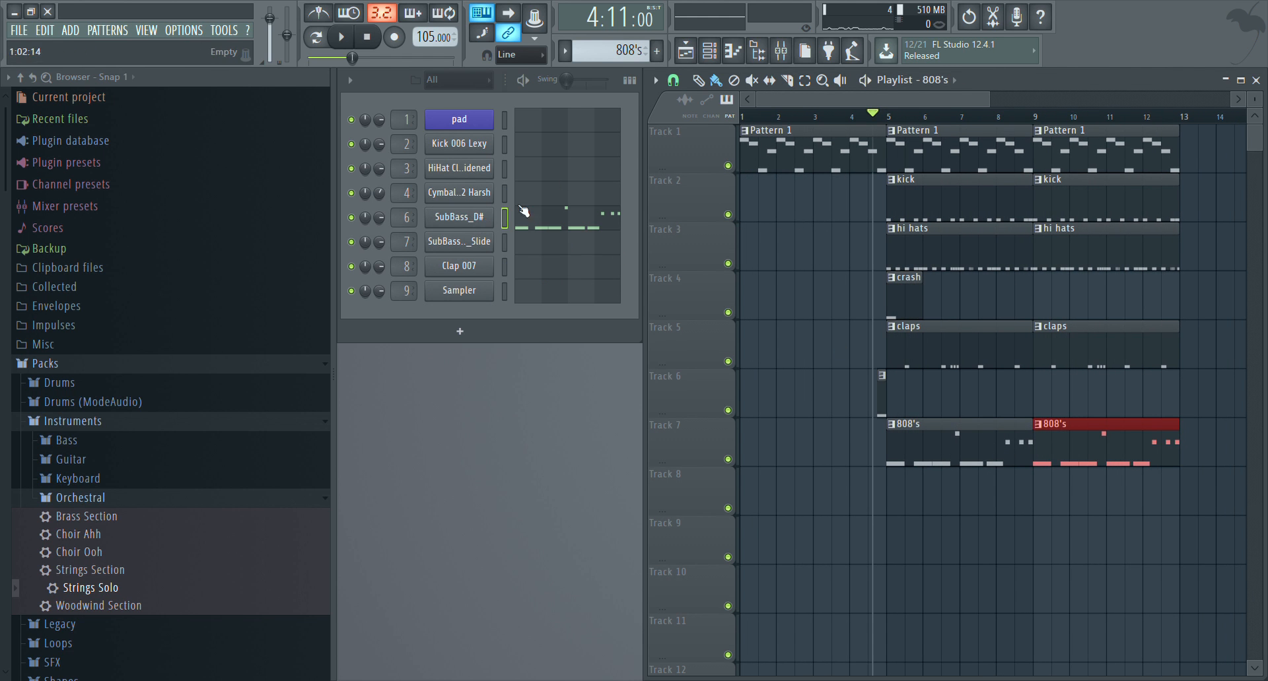
key("space")
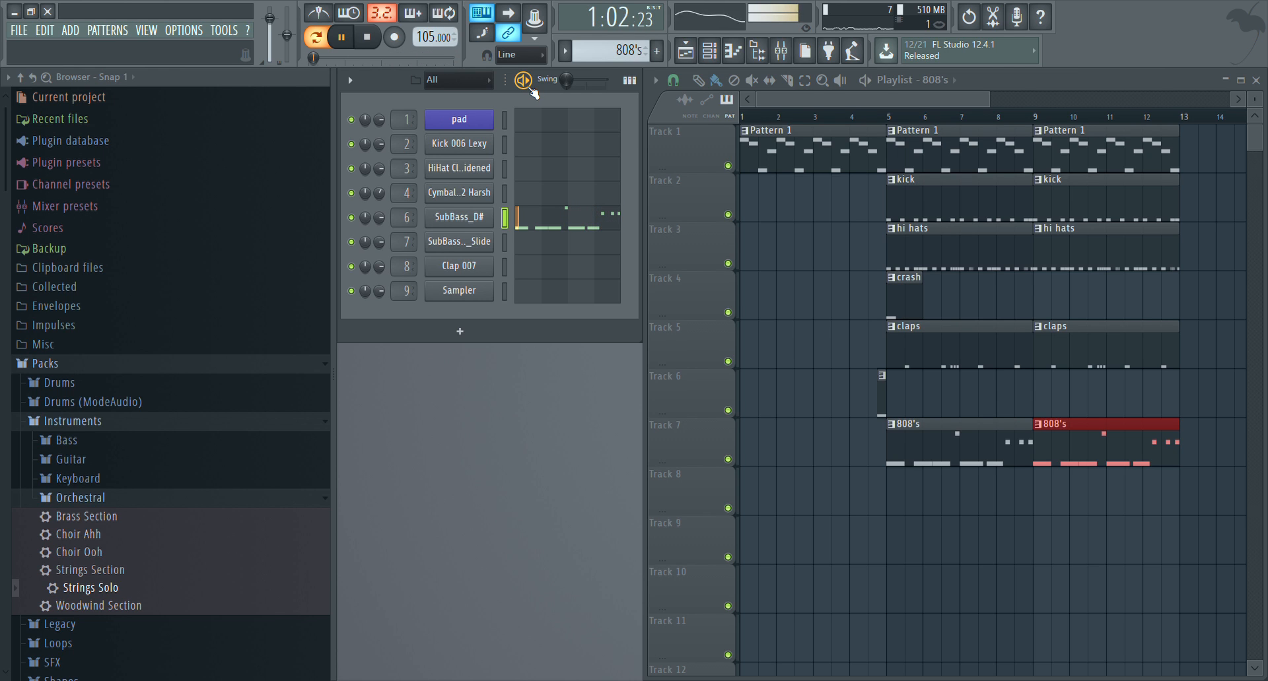
key("space")
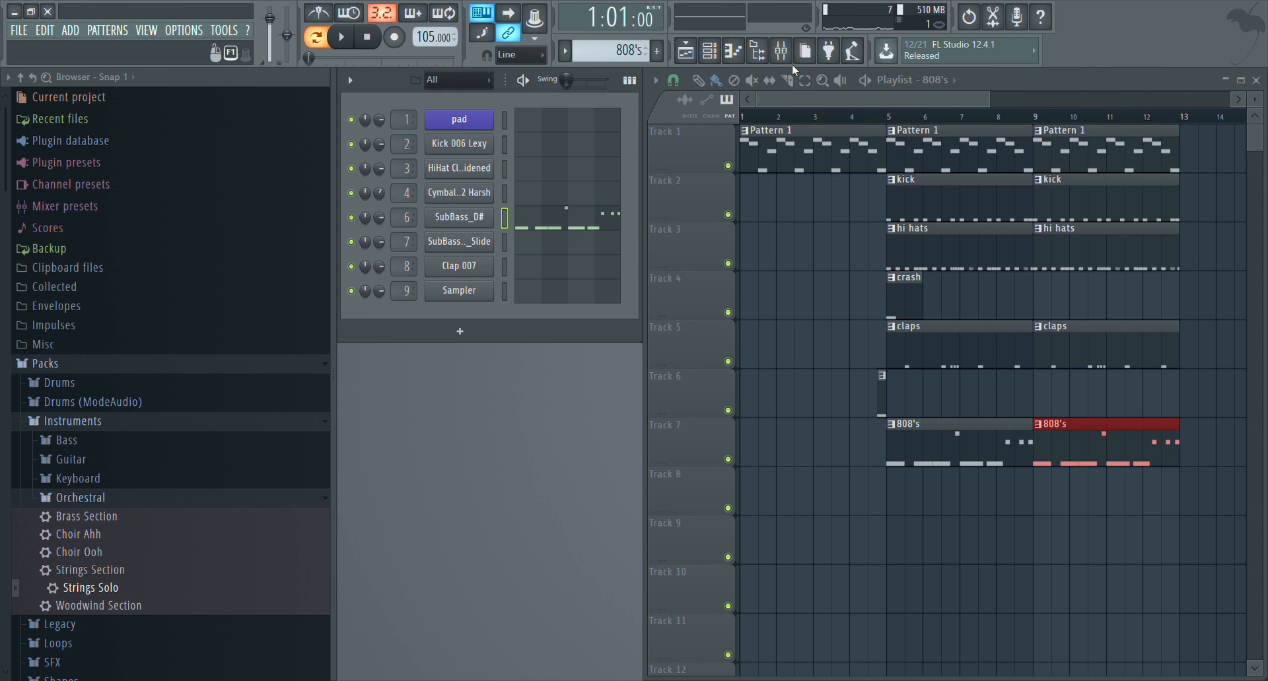
Name mixer Insert 6 "808's" and load Fruity Fast Dist into its first effect slot
left_click(781, 50)
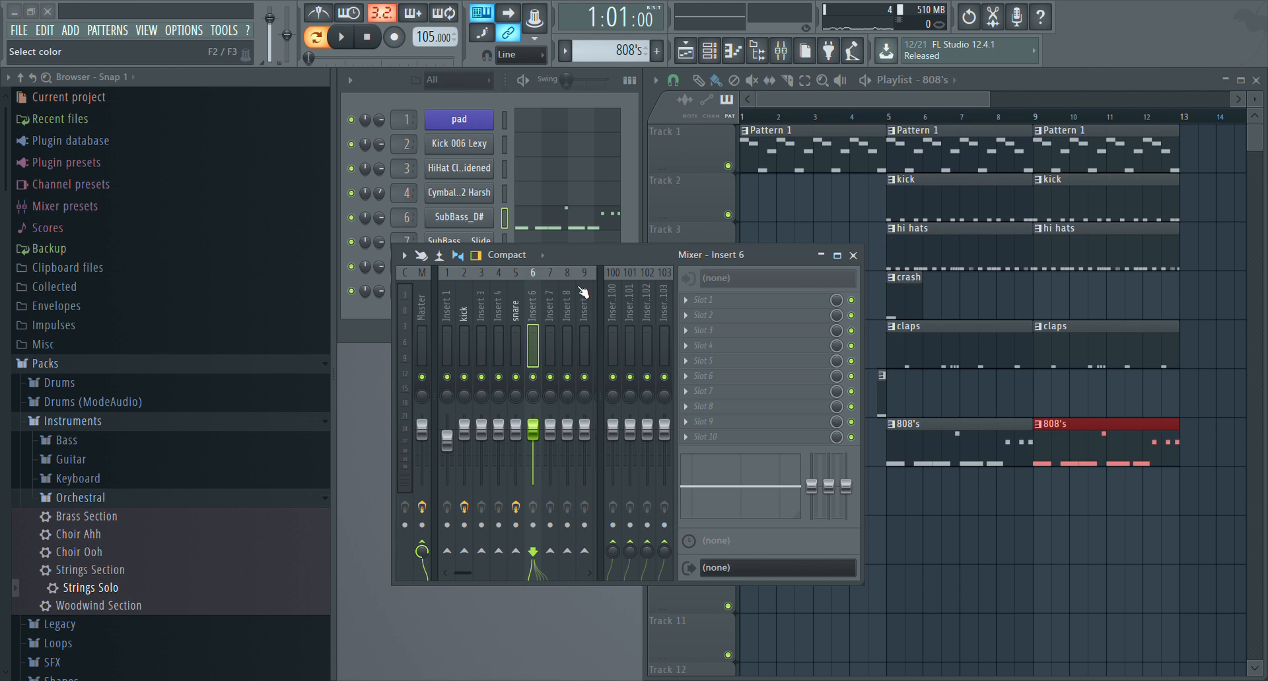
key("Return")
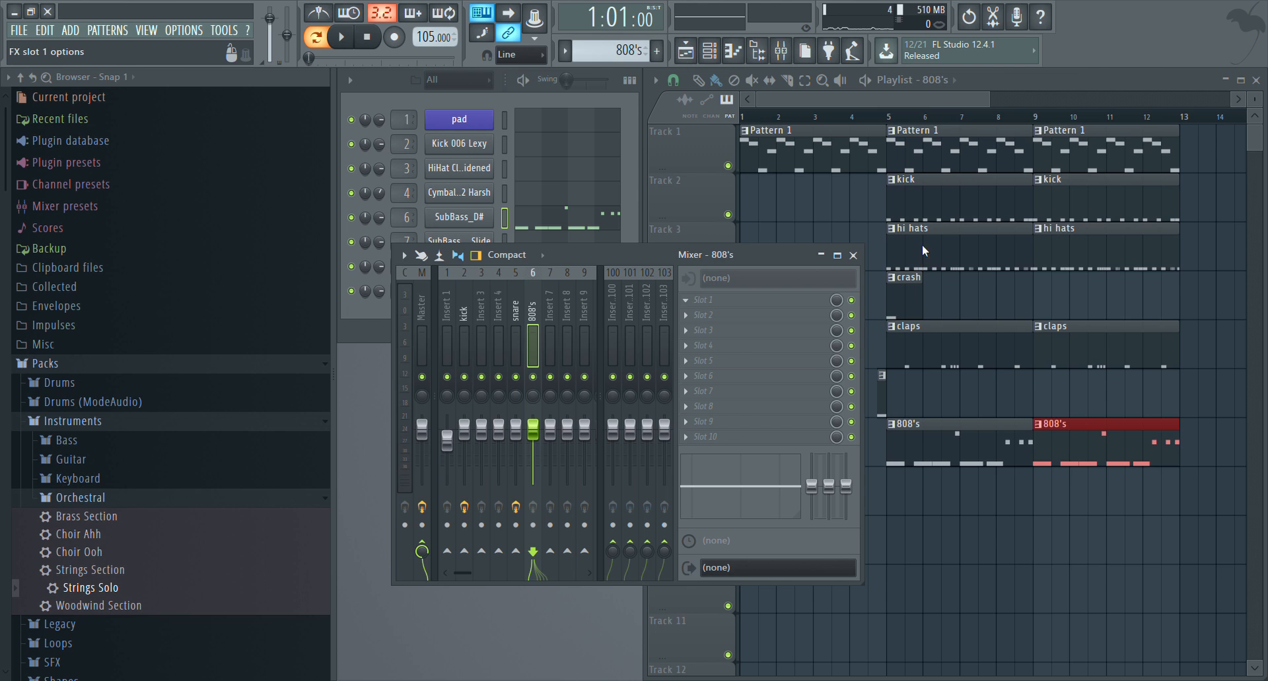
left_click(943, 248)
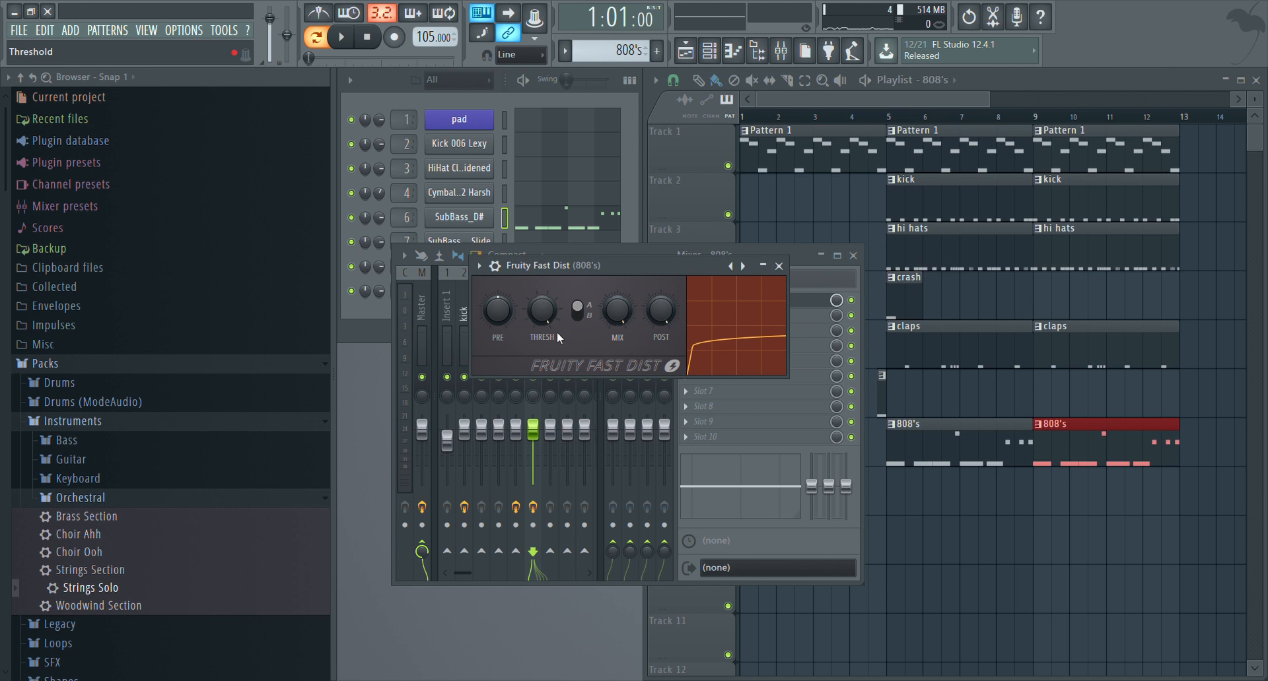
Adjust the Fruity Fast Dist threshold and lower its pre-amp while auditioning the 808, and close the effect and mixer
key("z")
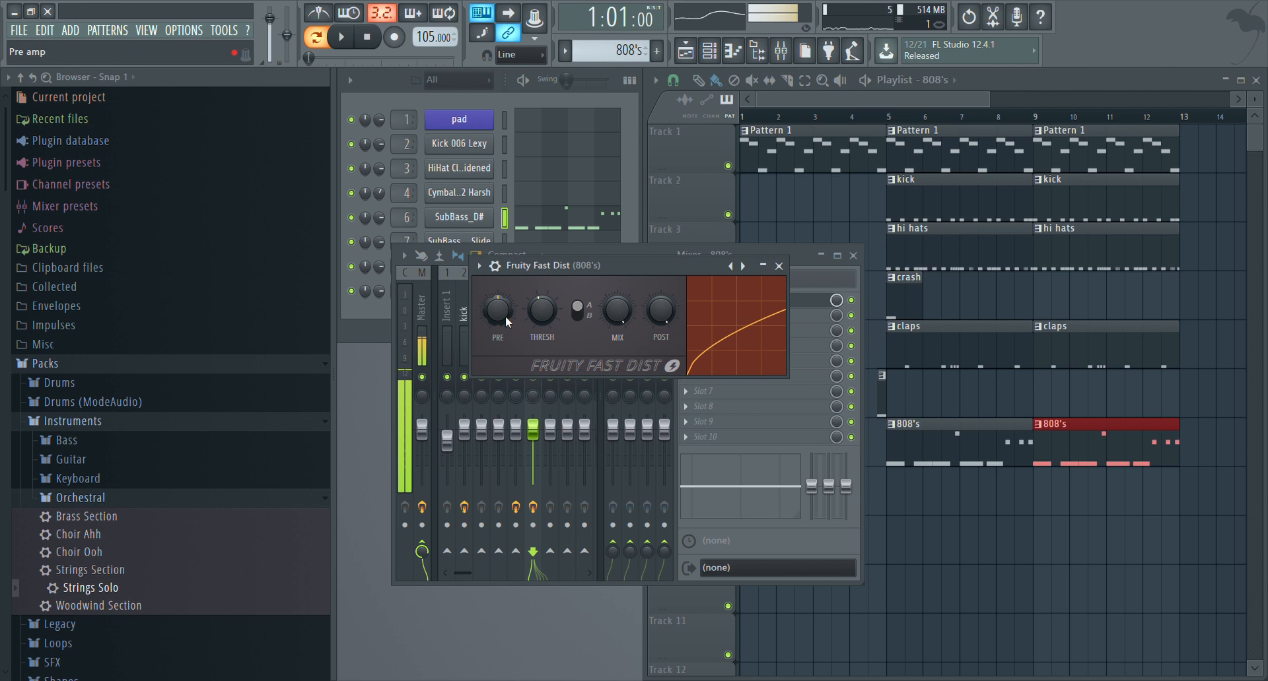
left_click_drag(499, 316, 500, 347)
key("z")
key("z")
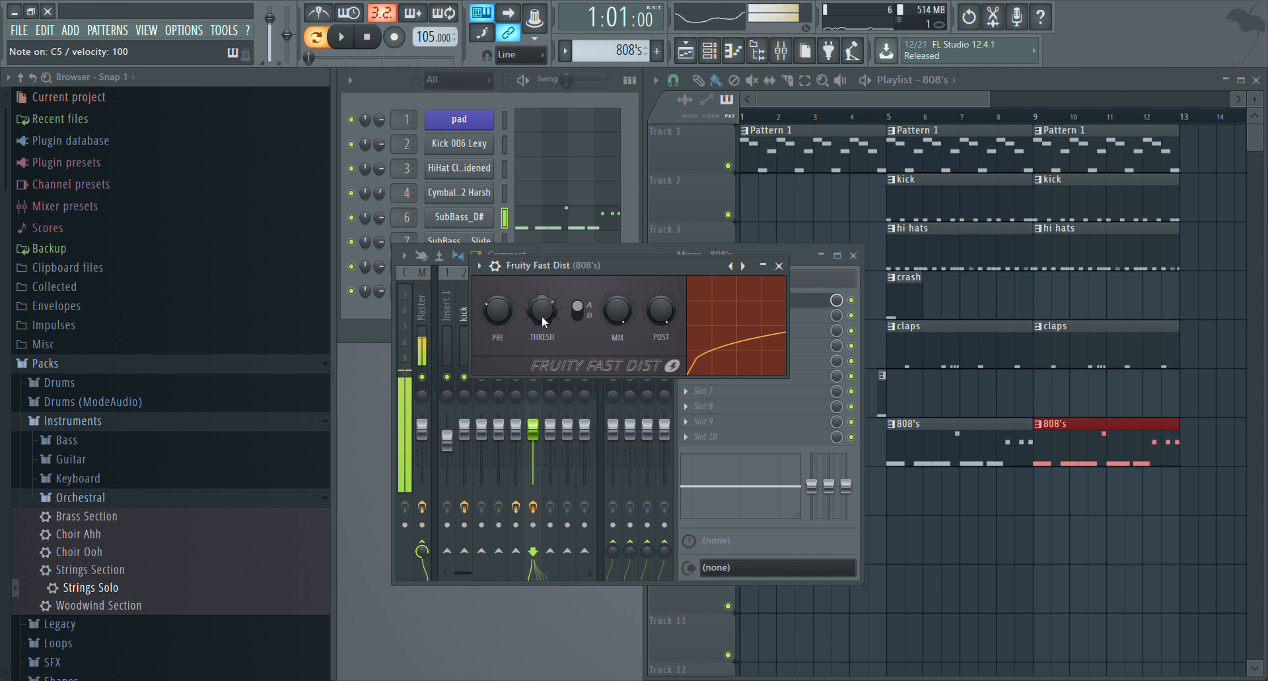
left_click(778, 265)
key("F9")
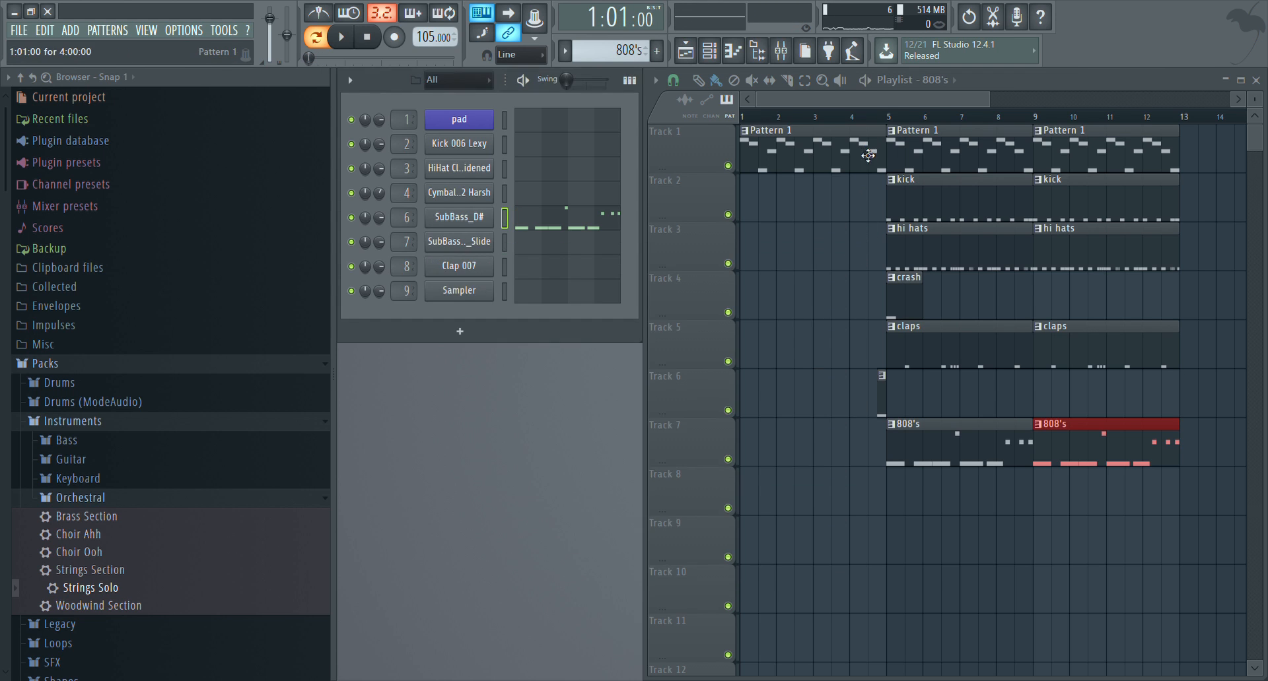
Play the full song arrangement from bar 1 to hear the distorted 808's with the other parts
key("space")
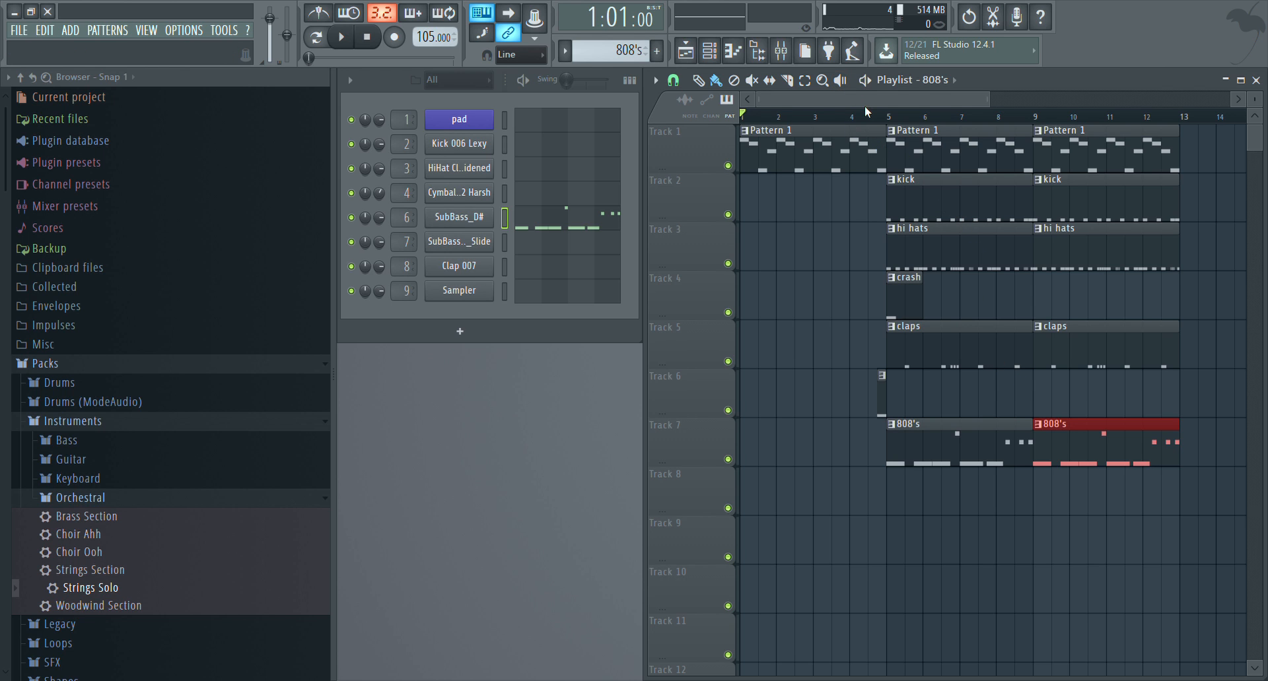
key("space")
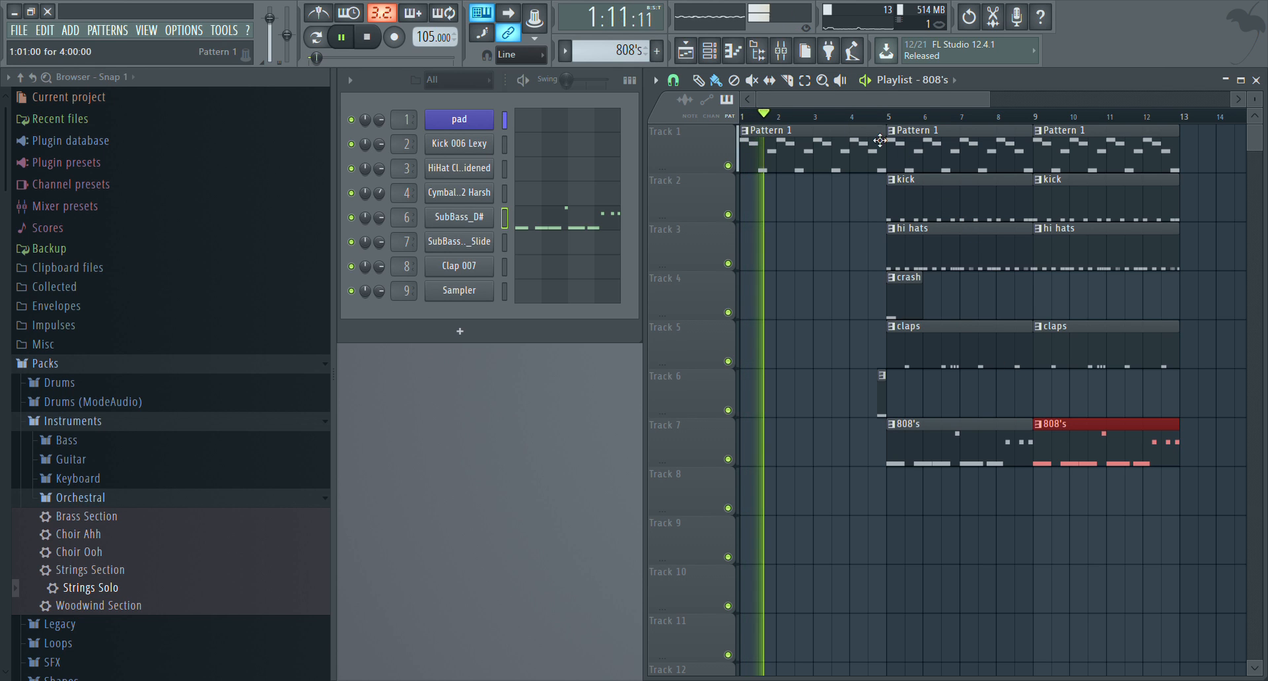
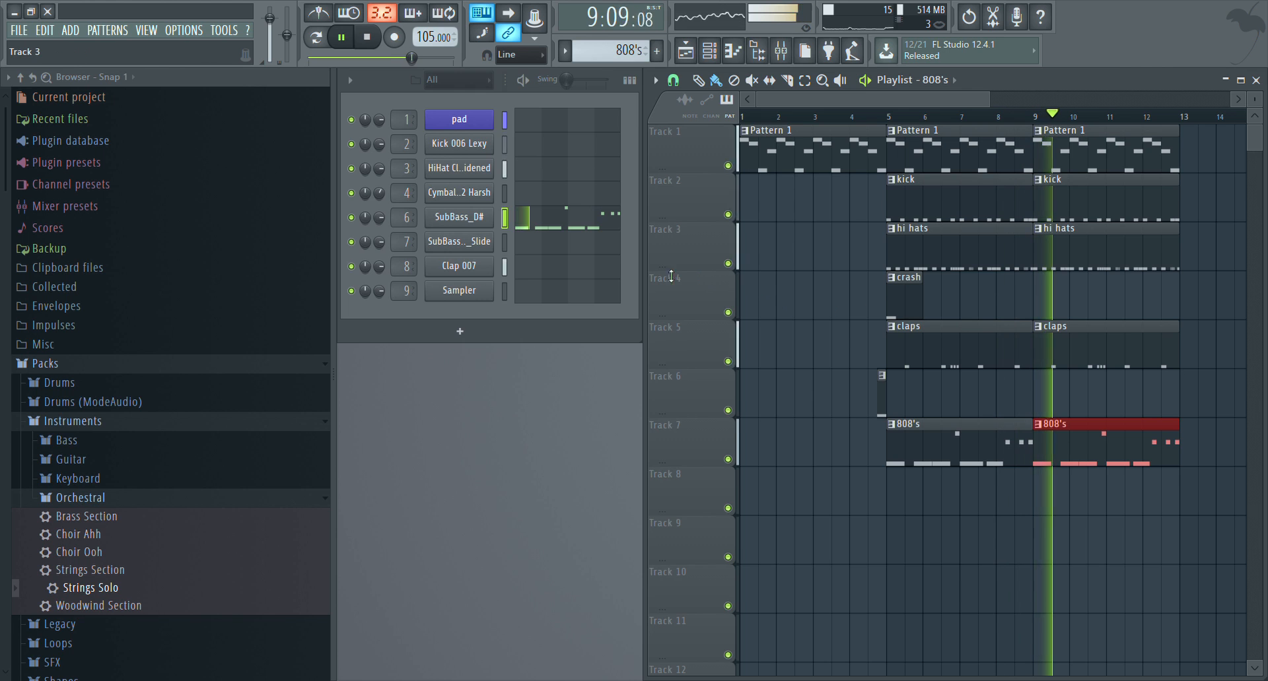
Nudge the last C5 note in bar 3 of the SubBass_D# piano roll slightly later, stop playback and close the editor
left_click(599, 224)
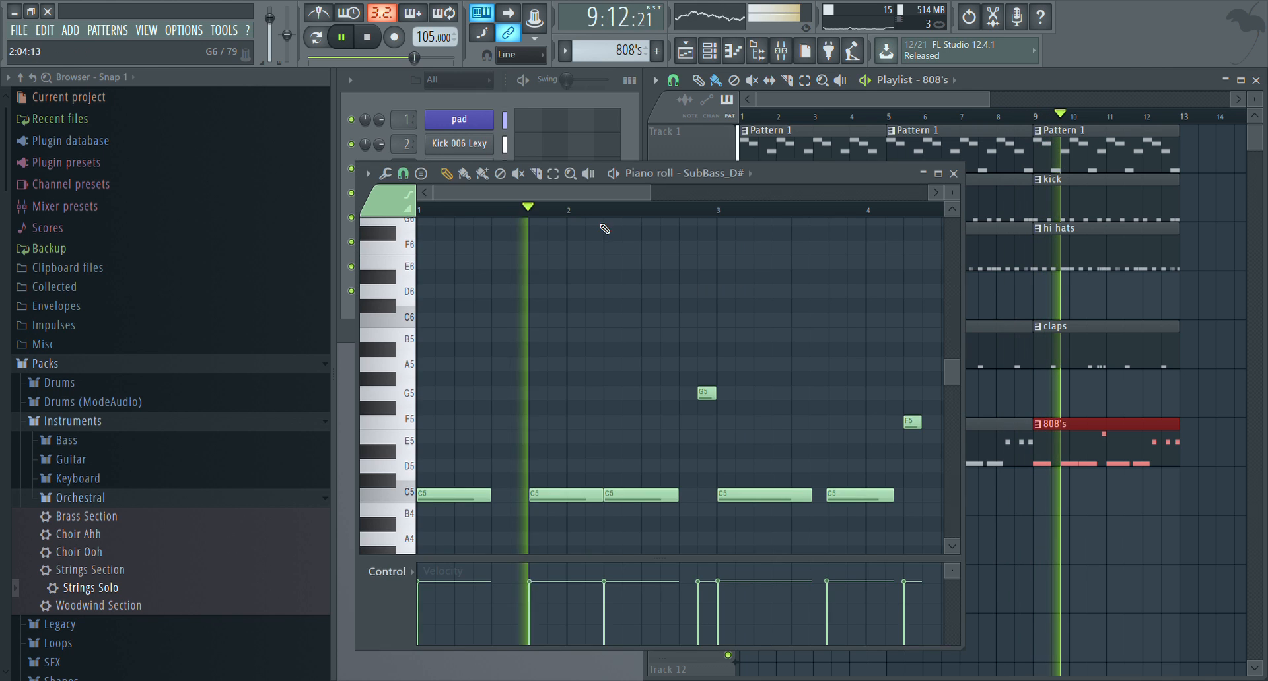
right_click(834, 495)
left_click(836, 496)
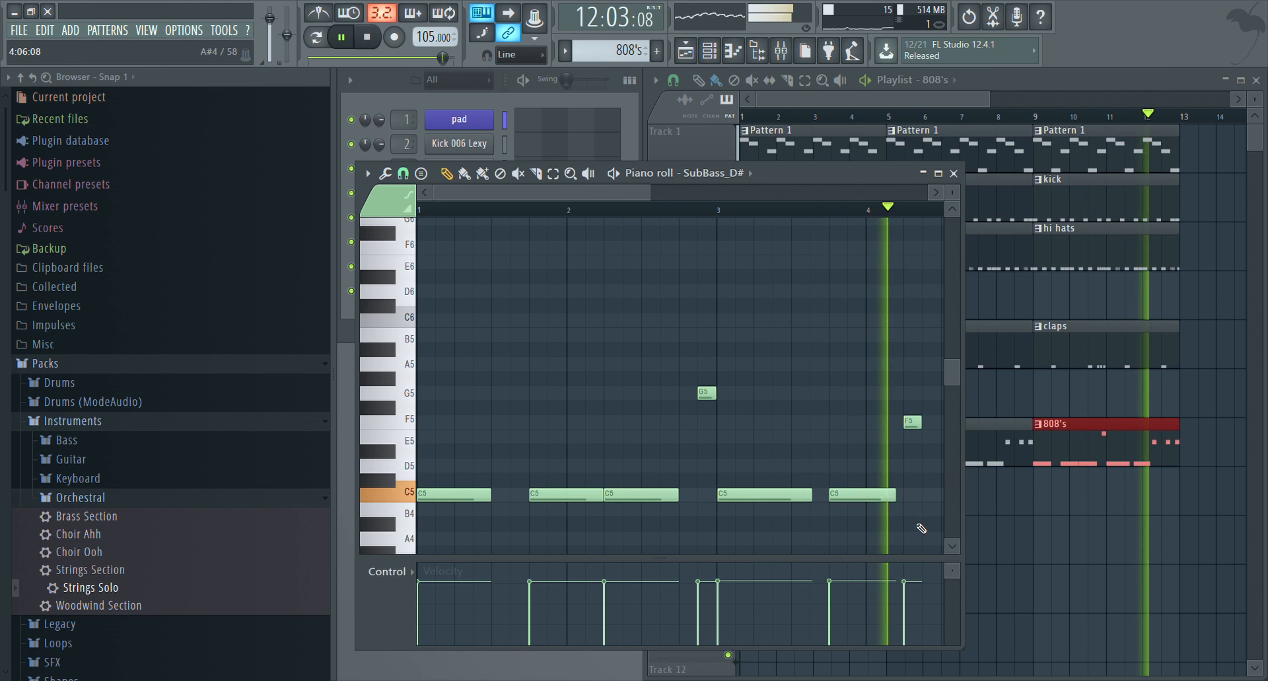
key("space")
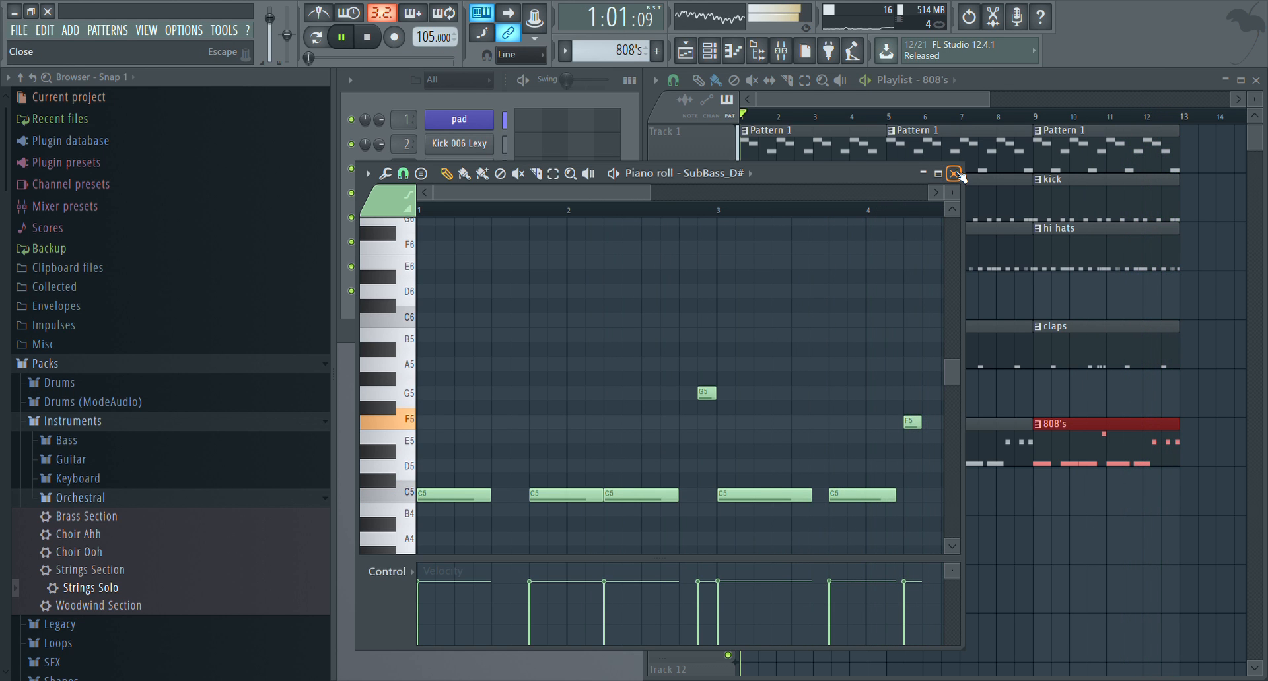
left_click(954, 174)
Add a third 808's clip at bar 13 on Track 7 and shift all clips on Tracks 2 to 7 four bars later
scroll(1046, 376, "down", 3)
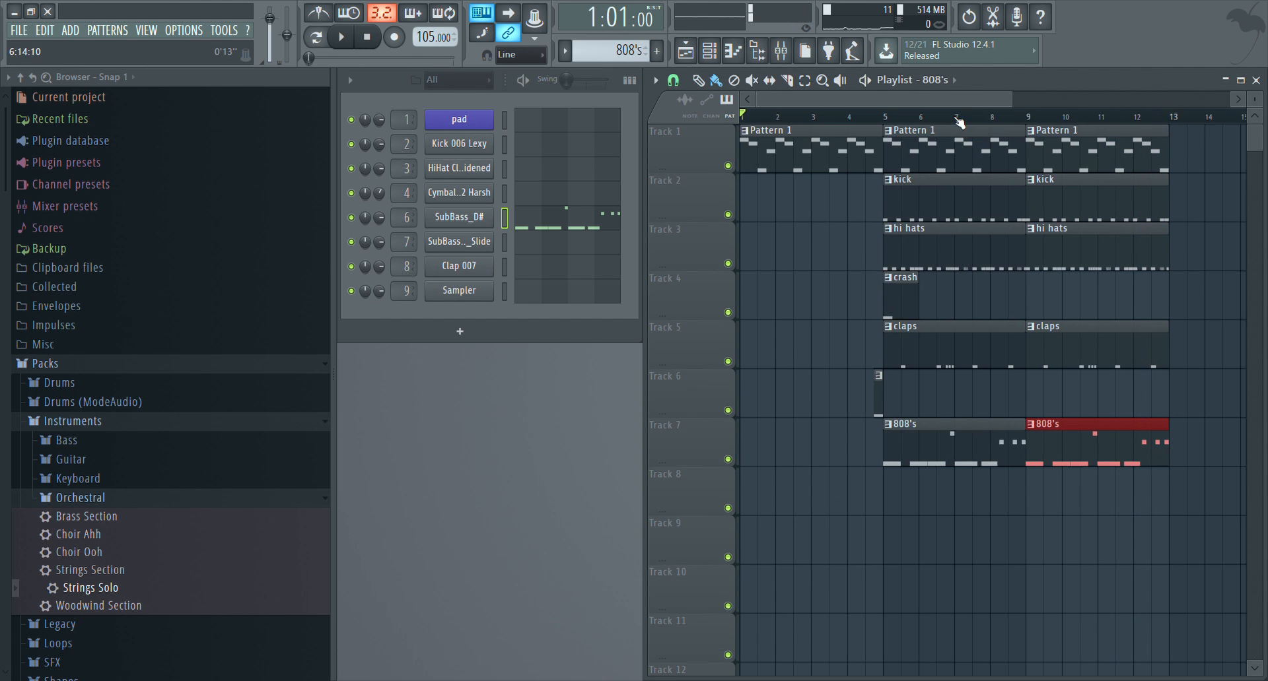
left_click_drag(1016, 446, 1123, 447)
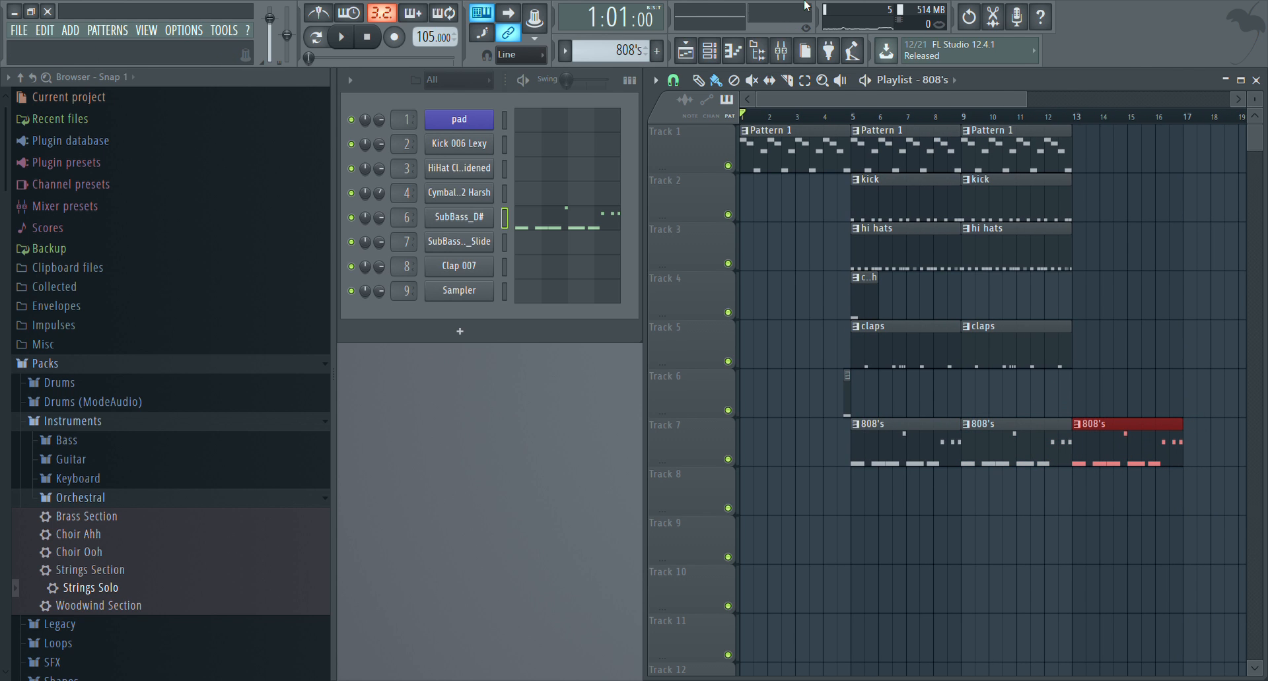
left_click_drag(1215, 562, 828, 172)
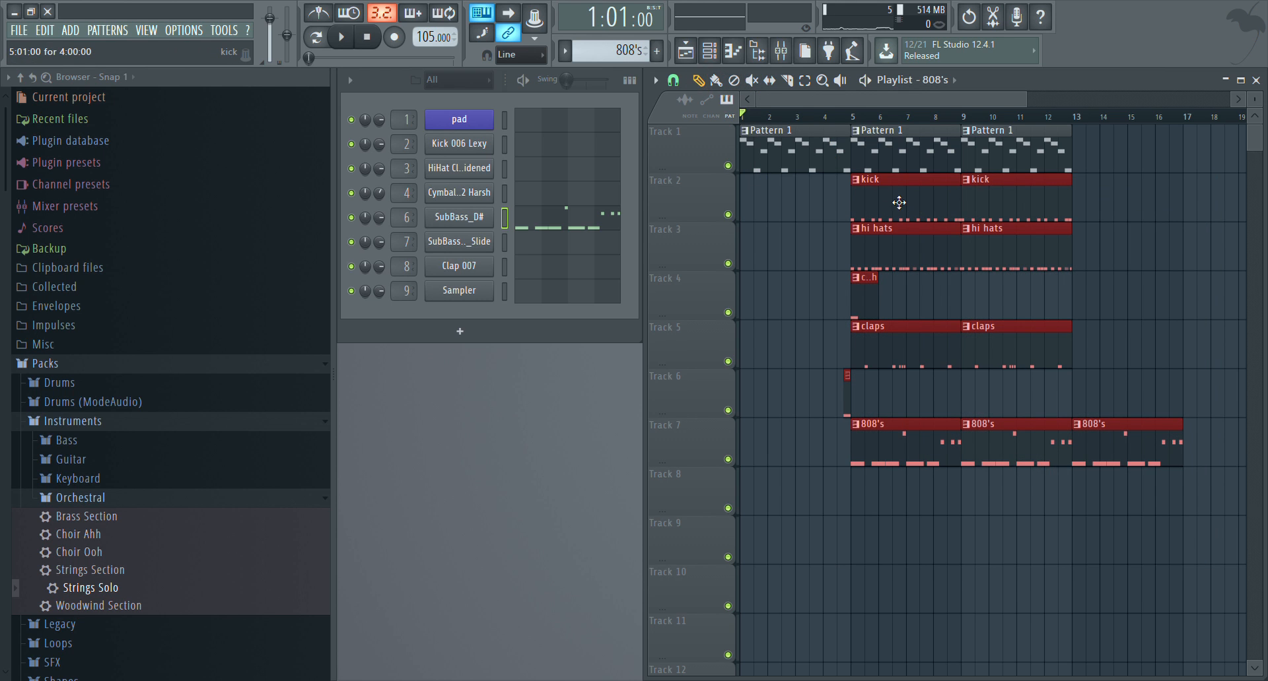
left_click_drag(899, 203, 1012, 218)
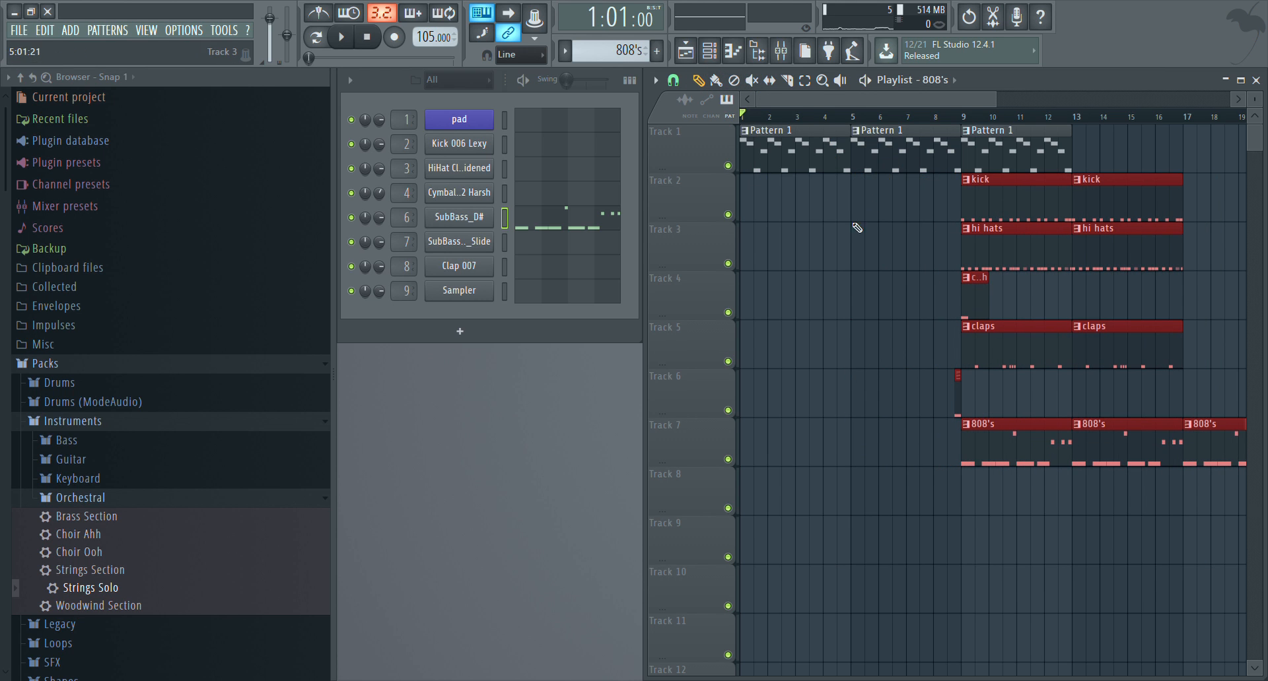
Place a fourth Pattern 1 clip at bar 13 on Track 1
left_click(999, 146)
left_click(1104, 160)
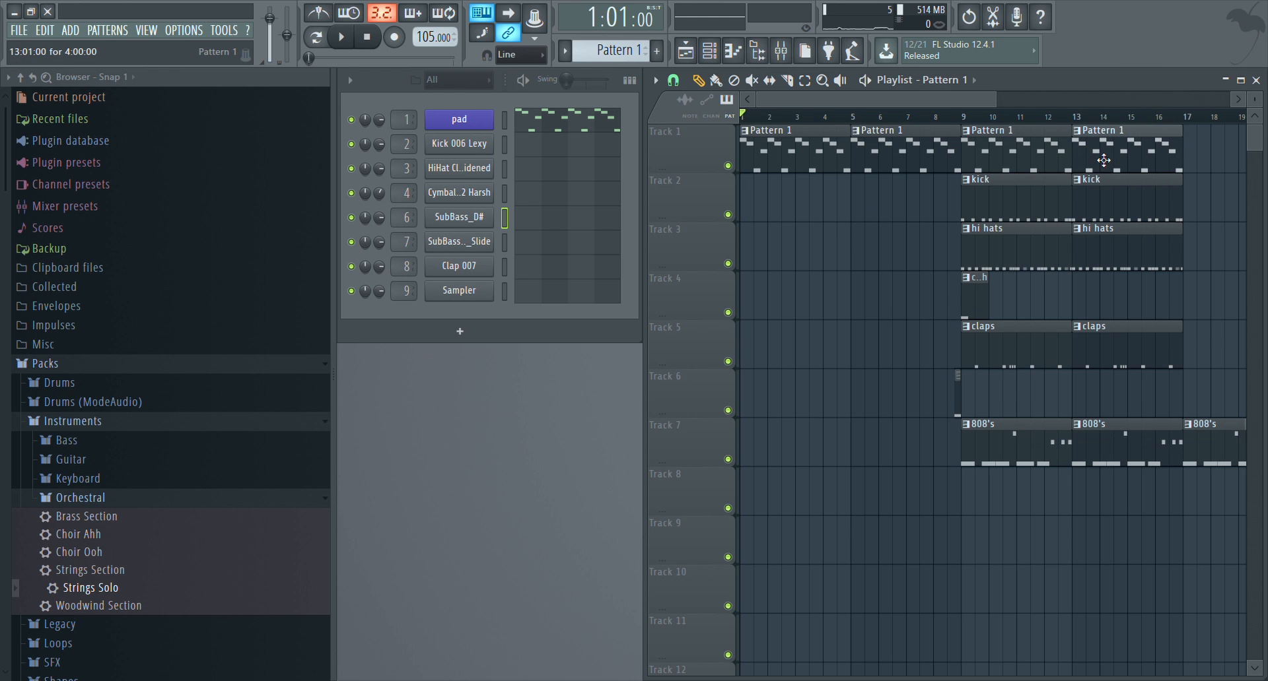
Place a hi hats clip on Track 3 and a claps clip on Track 5, both starting at bar 5
scroll(1050, 125, "up", 4)
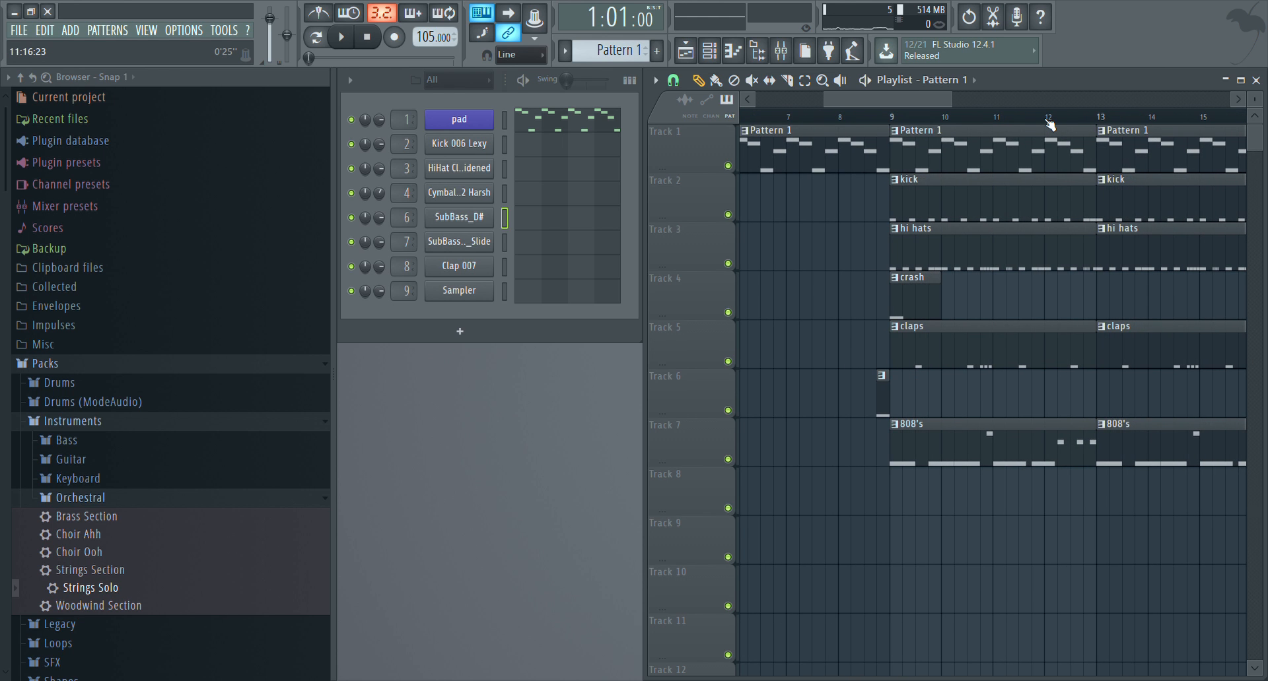
left_click(945, 241)
scroll(847, 105, "left", 4)
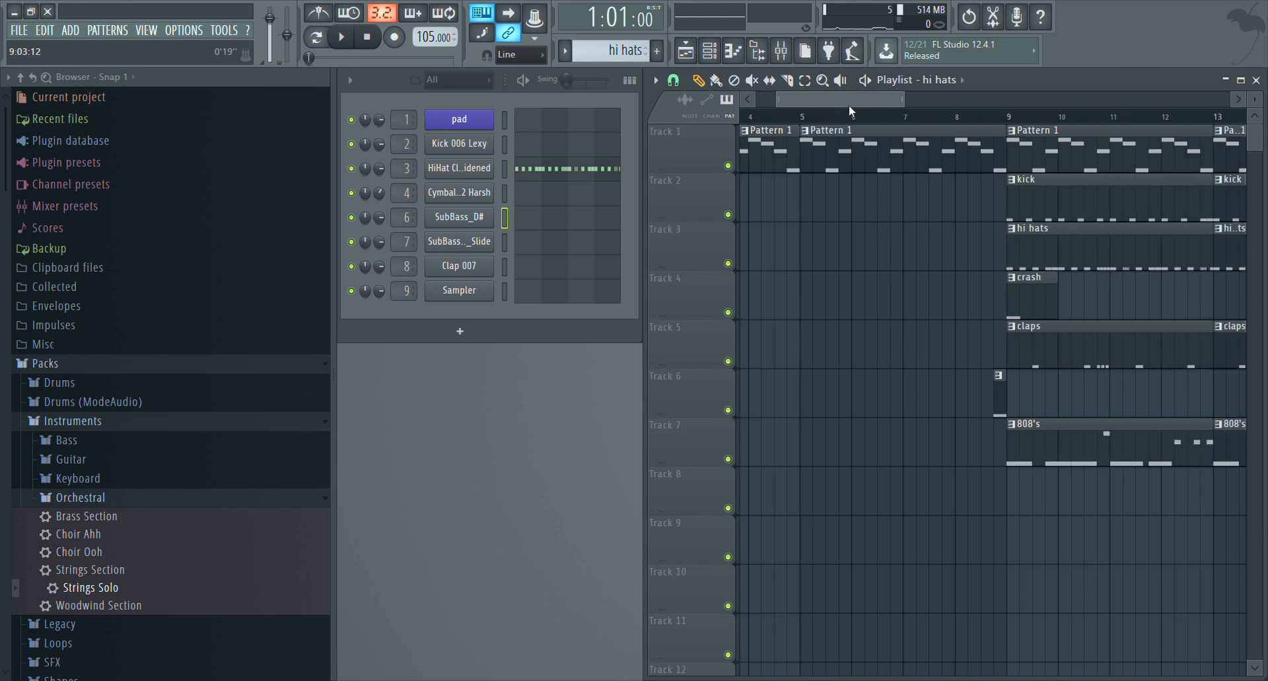
left_click(899, 250)
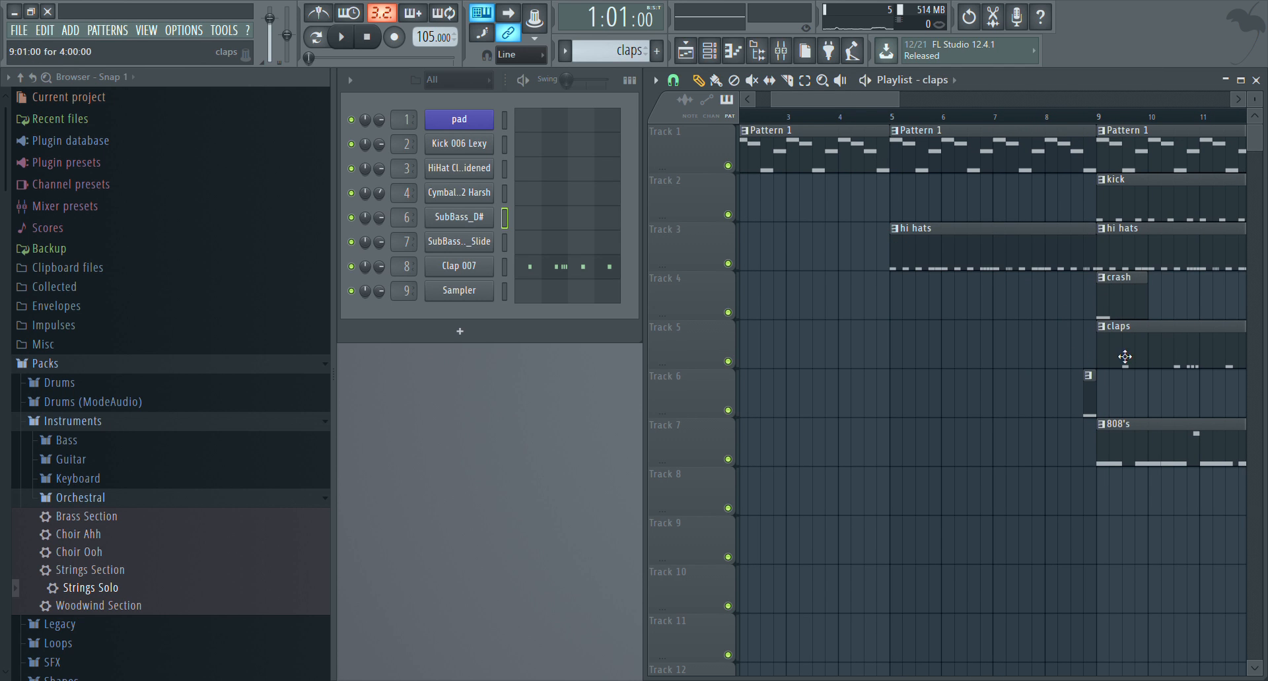
left_click(897, 343)
Play the start of the arrangement, and audition the section from bar 5 with the added hi hats and claps
scroll(1027, 135, "down", 2)
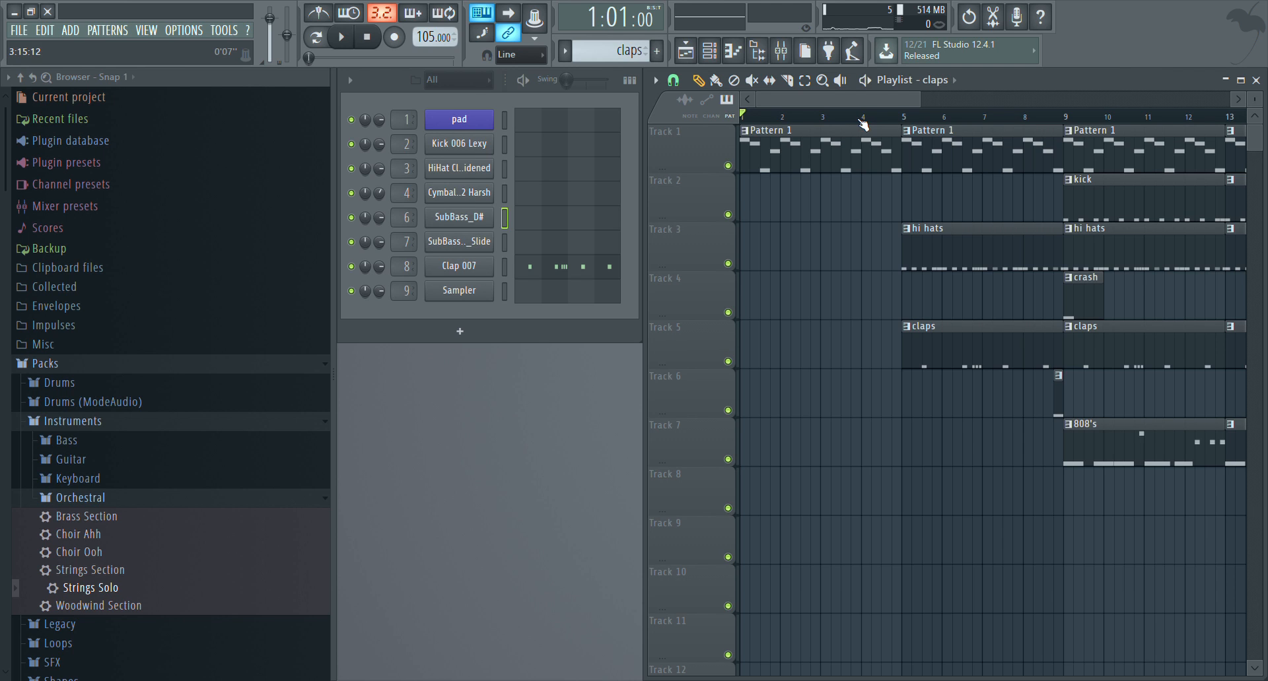
key("space")
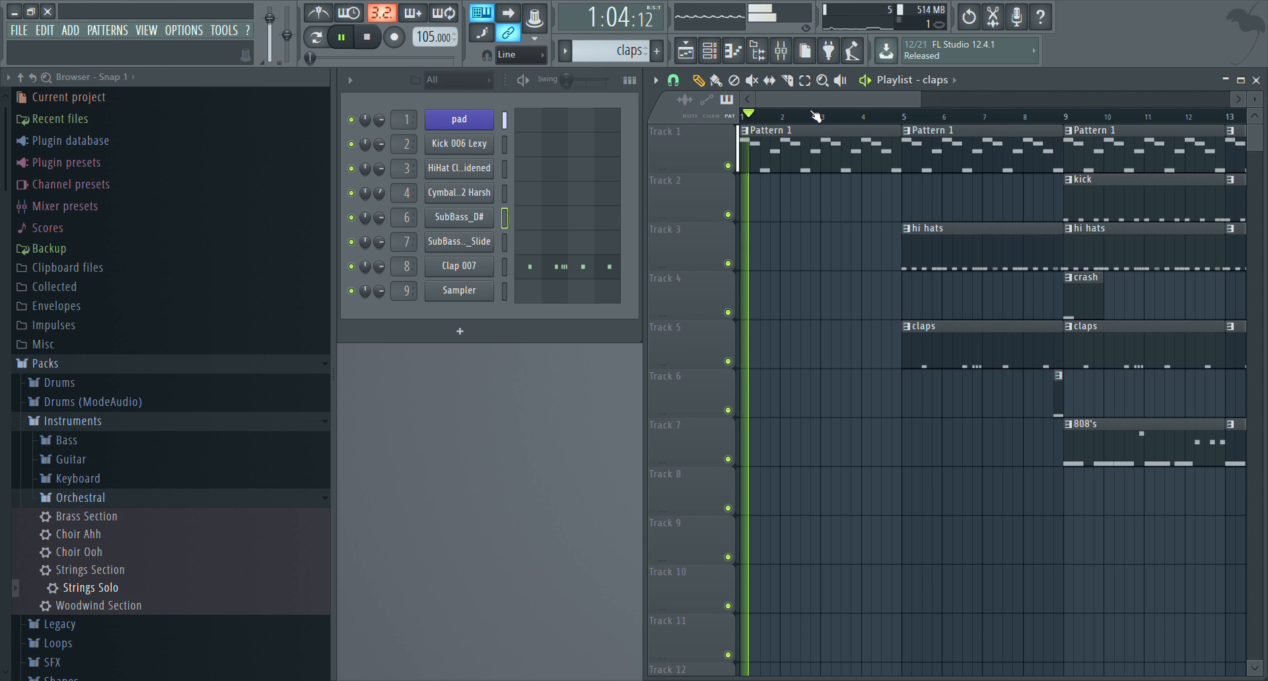
key("space")
left_click(911, 123)
key("space")
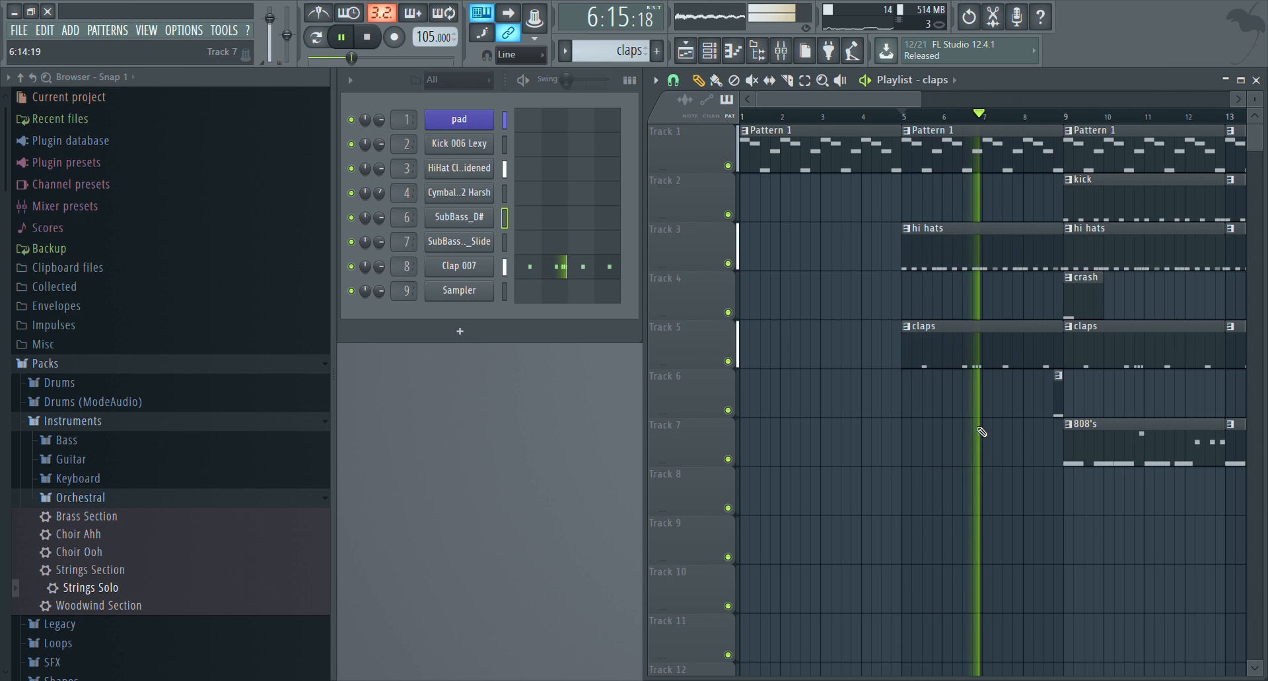
key("space")
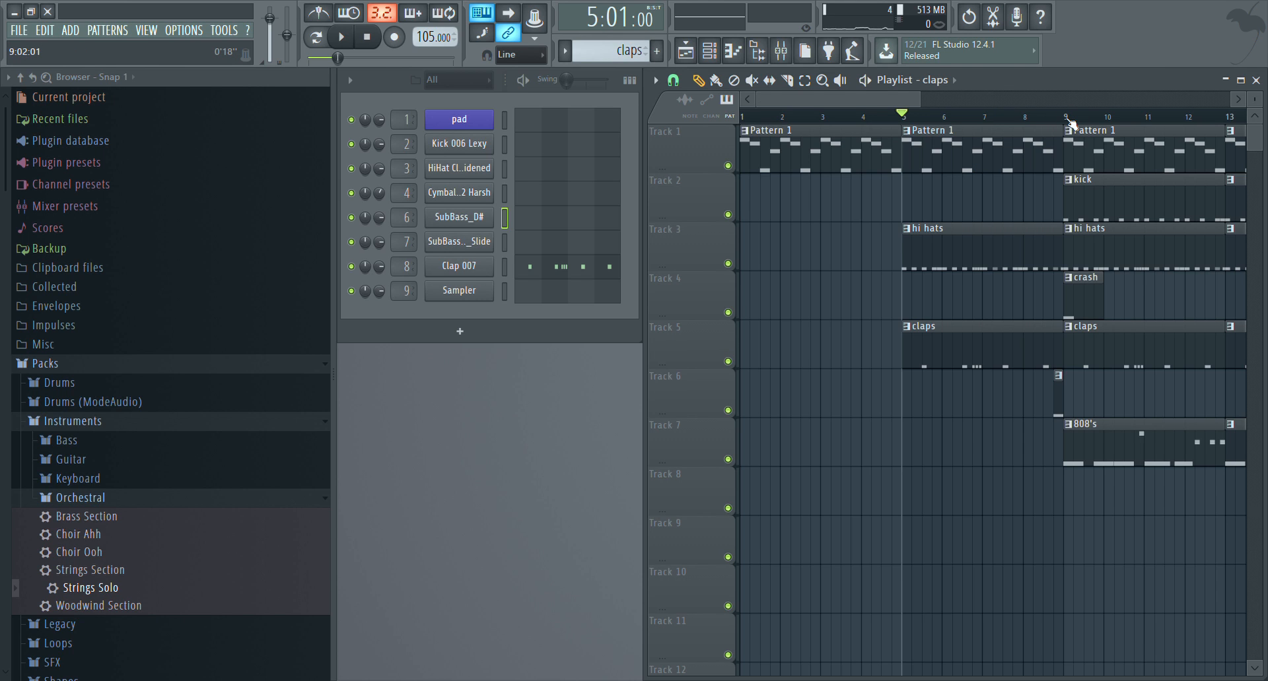
Select and copy all the pad notes of Pattern 1 and close its piano roll
scroll(1071, 123, "down", 2)
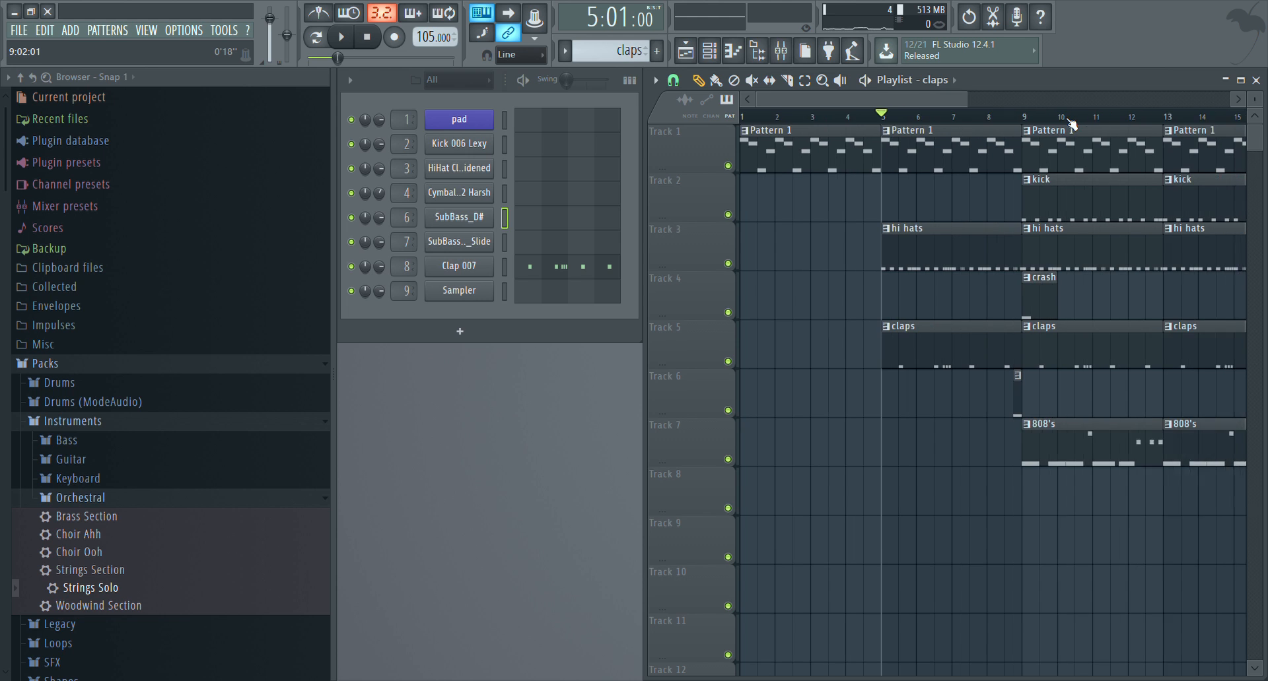
scroll(1071, 123, "down", 3)
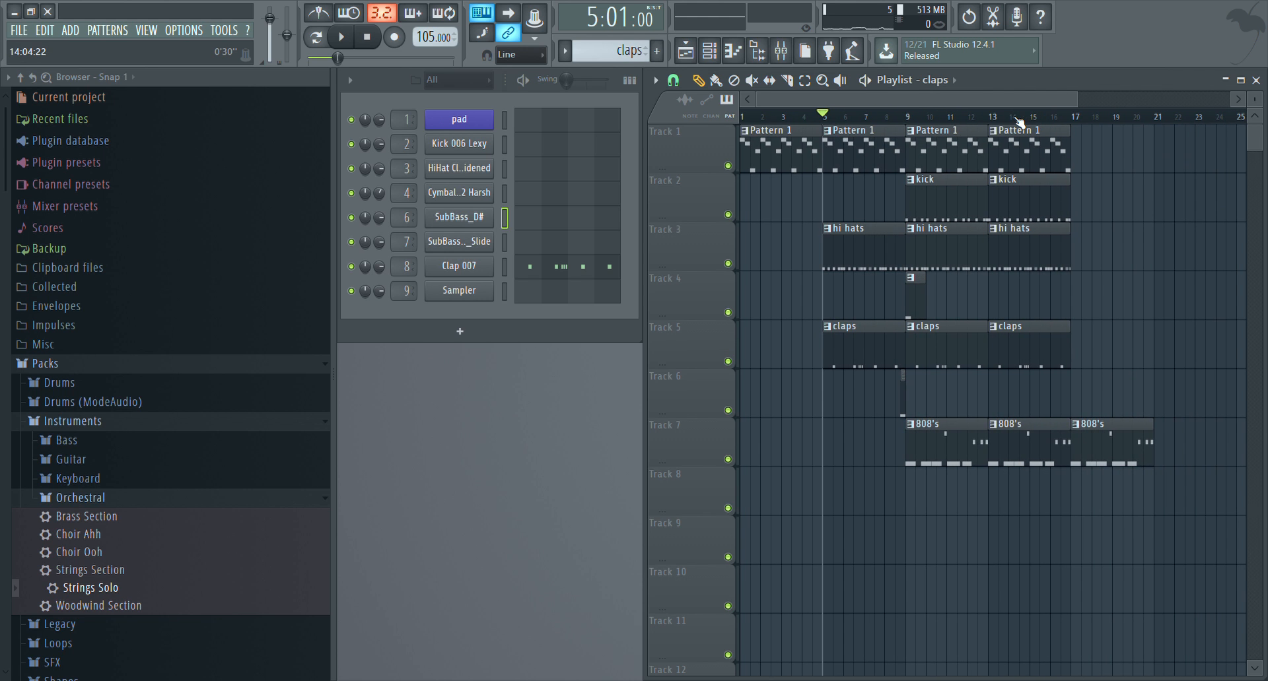
left_click(1008, 144)
left_click(544, 121)
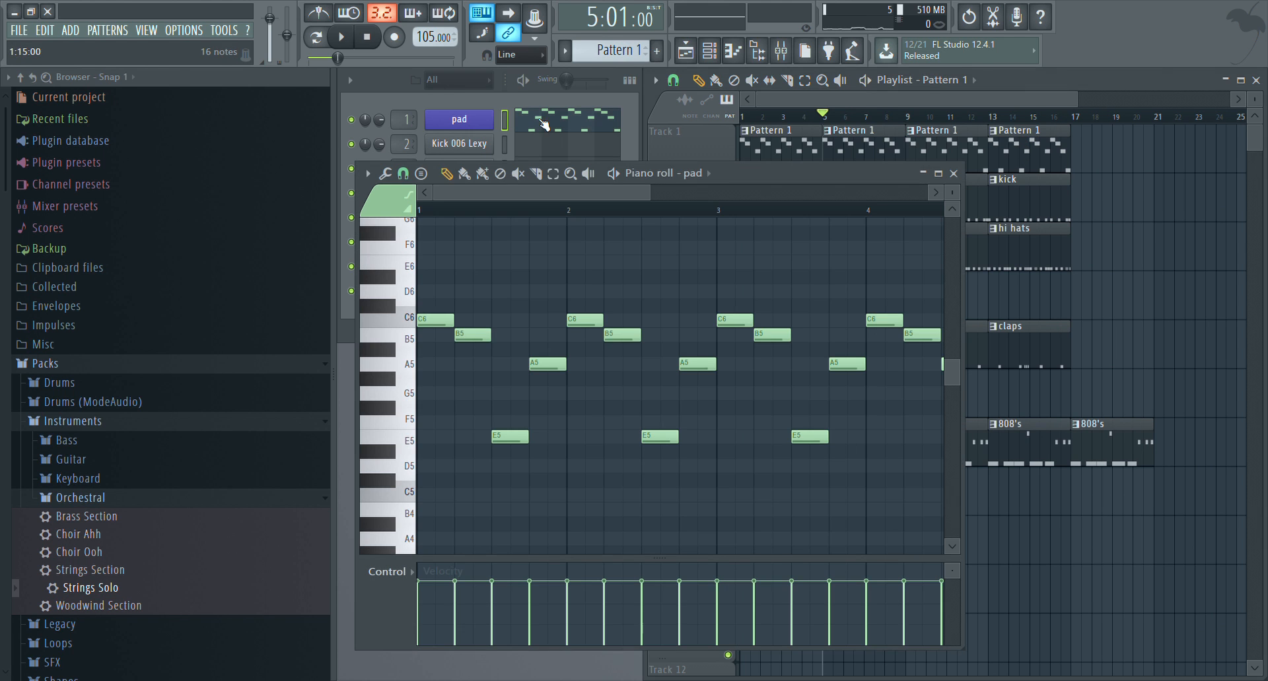
left_click(953, 173)
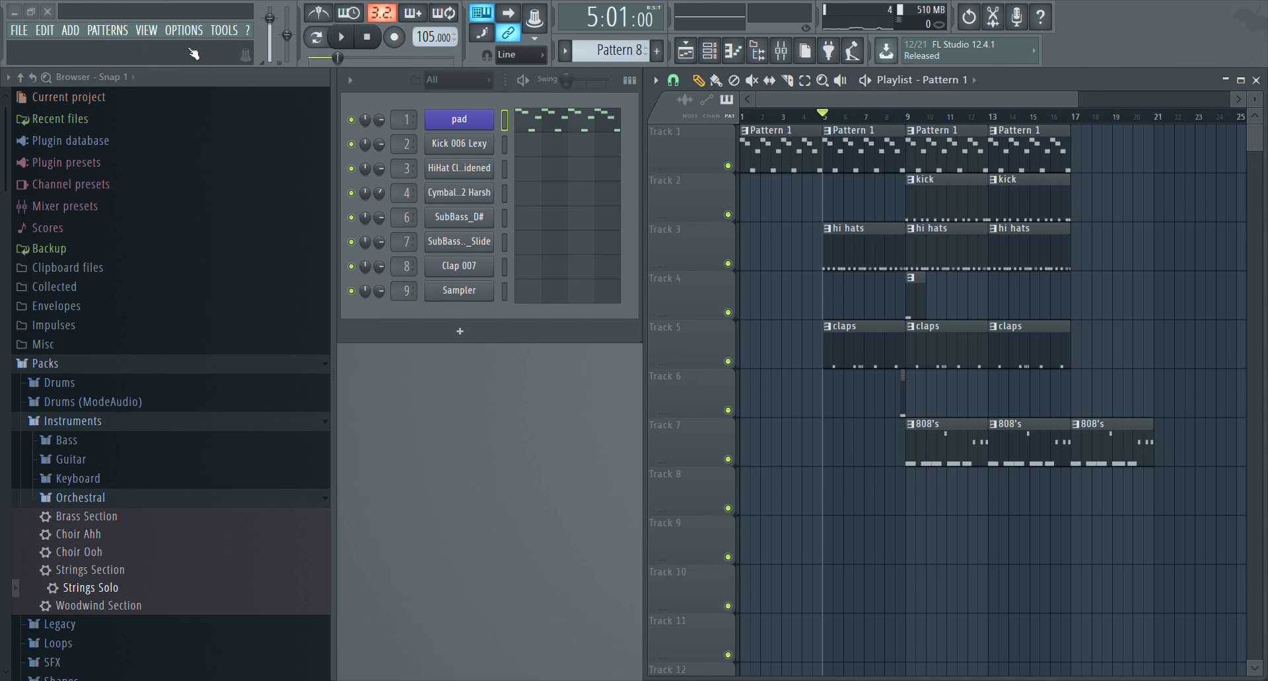
Create a new pattern named "low pitch pad" and paste the copied pad notes into it one octave lower
key("F4")
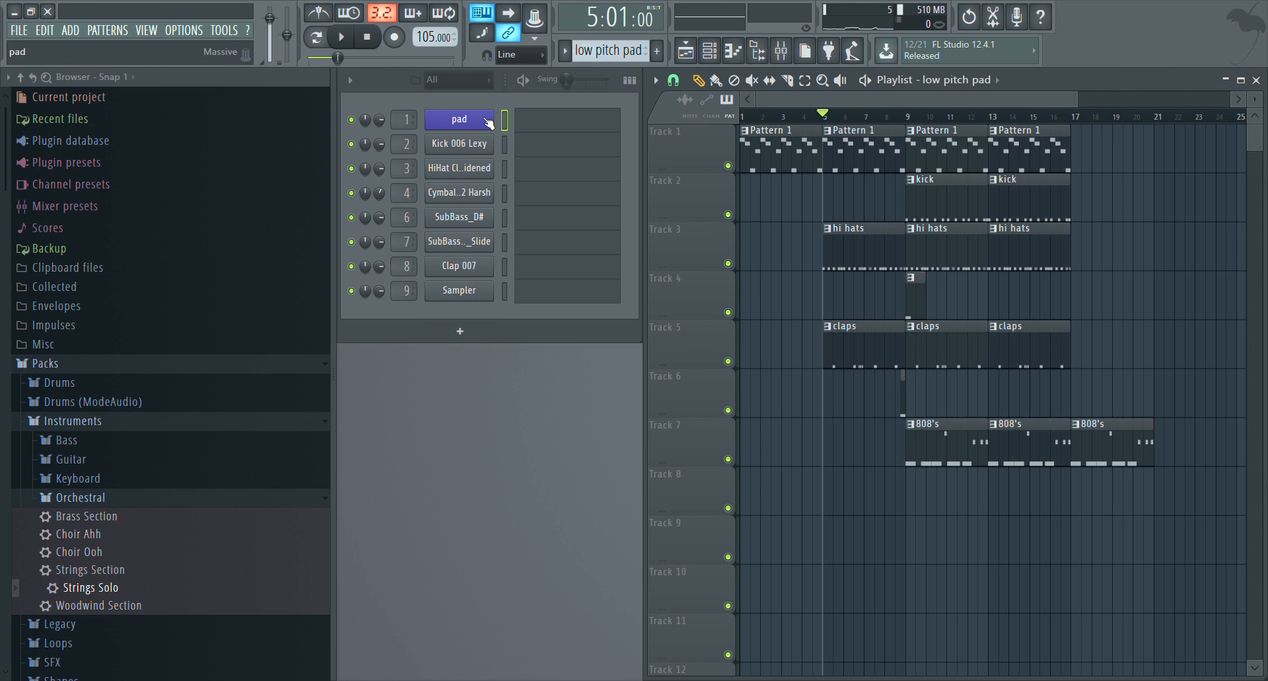
left_click(529, 124)
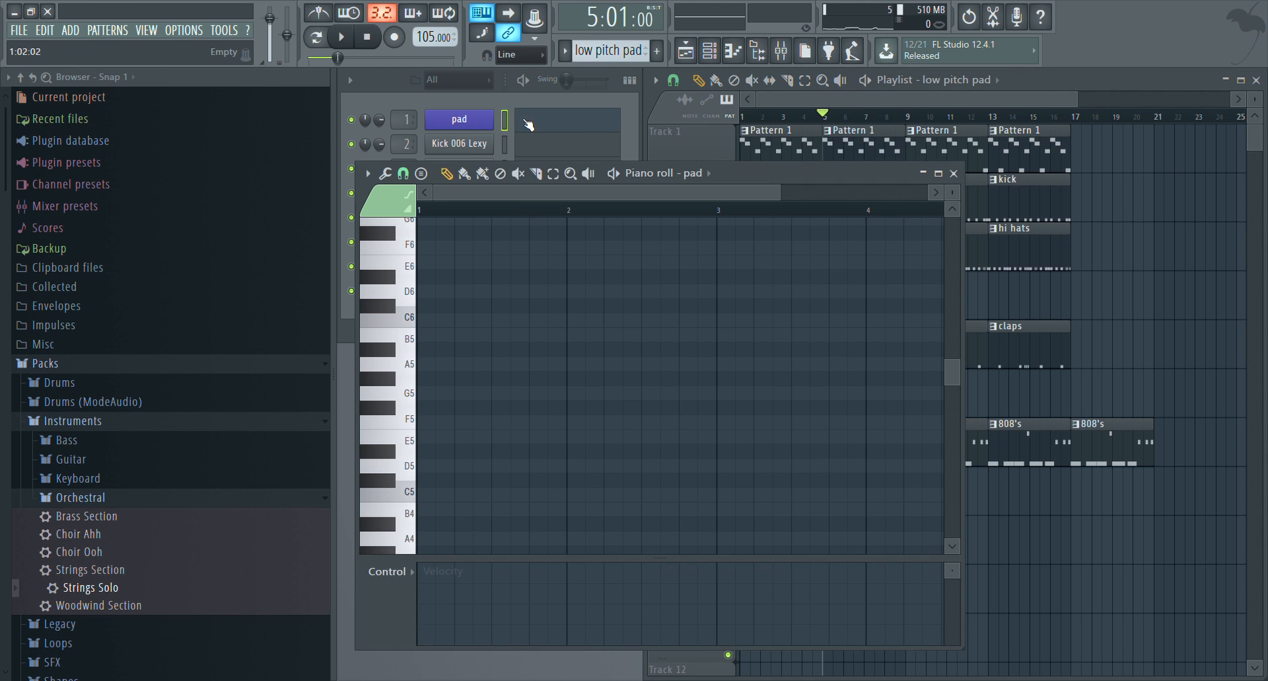
key("ctrl+v")
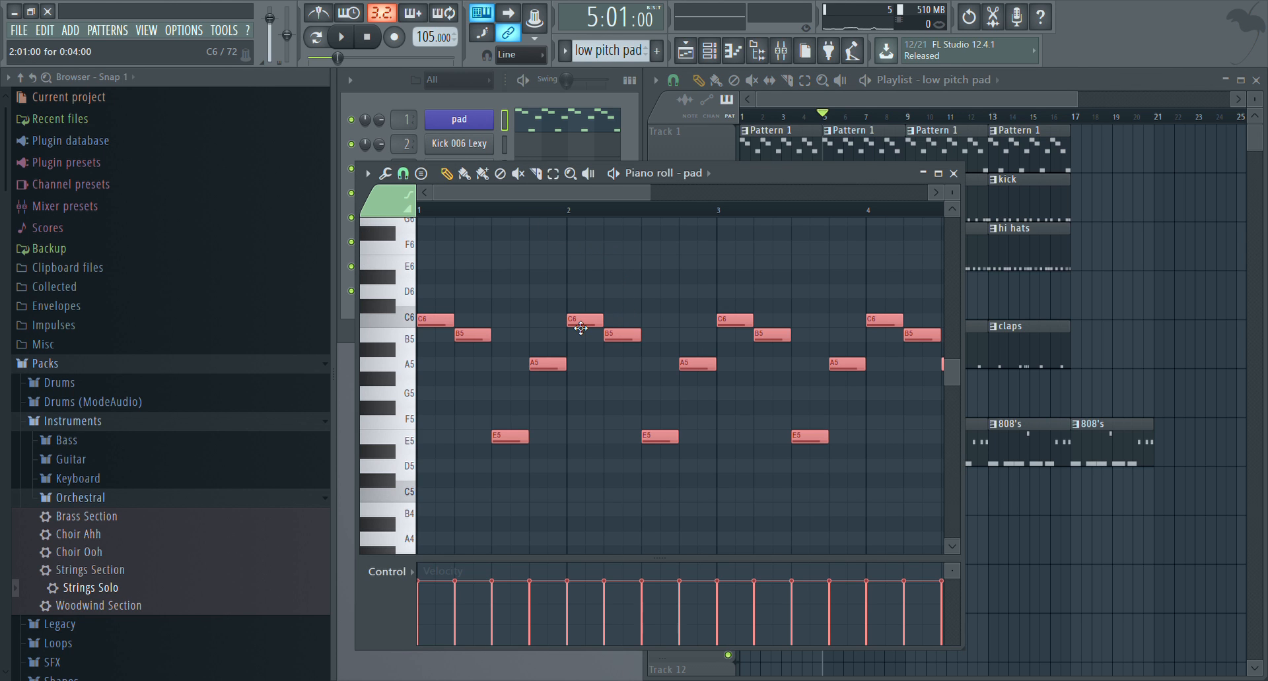
key("ctrl+Down")
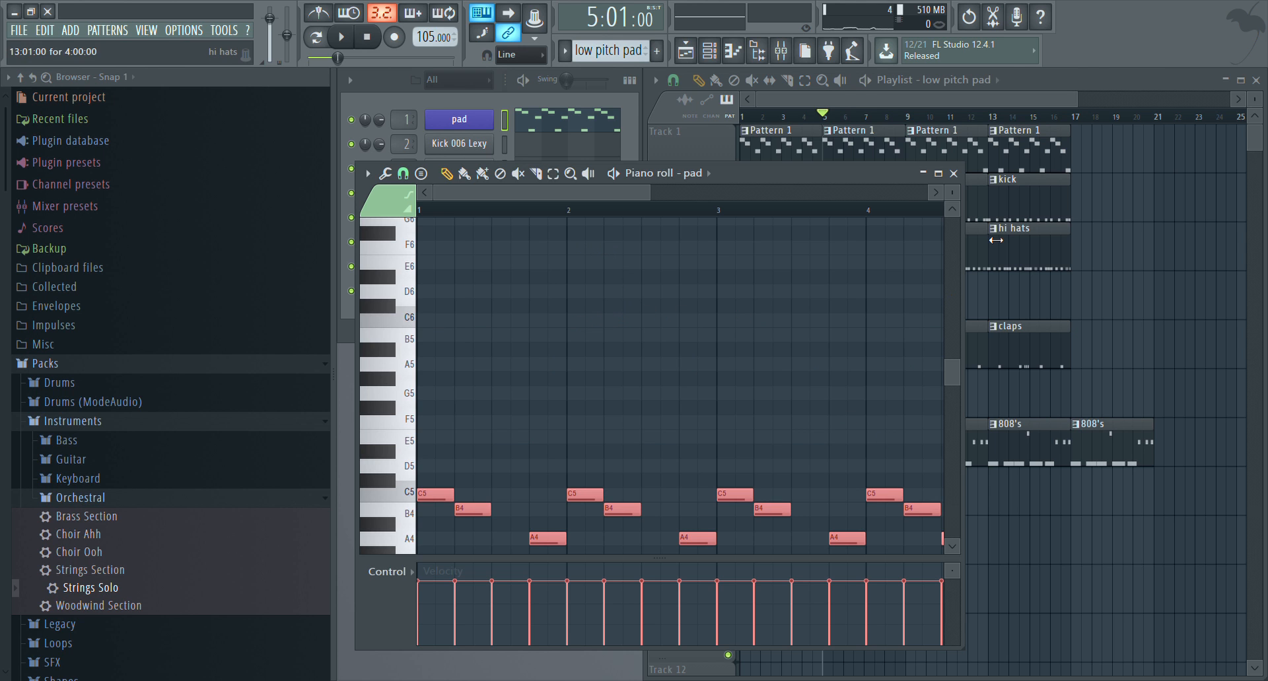
left_click(953, 173)
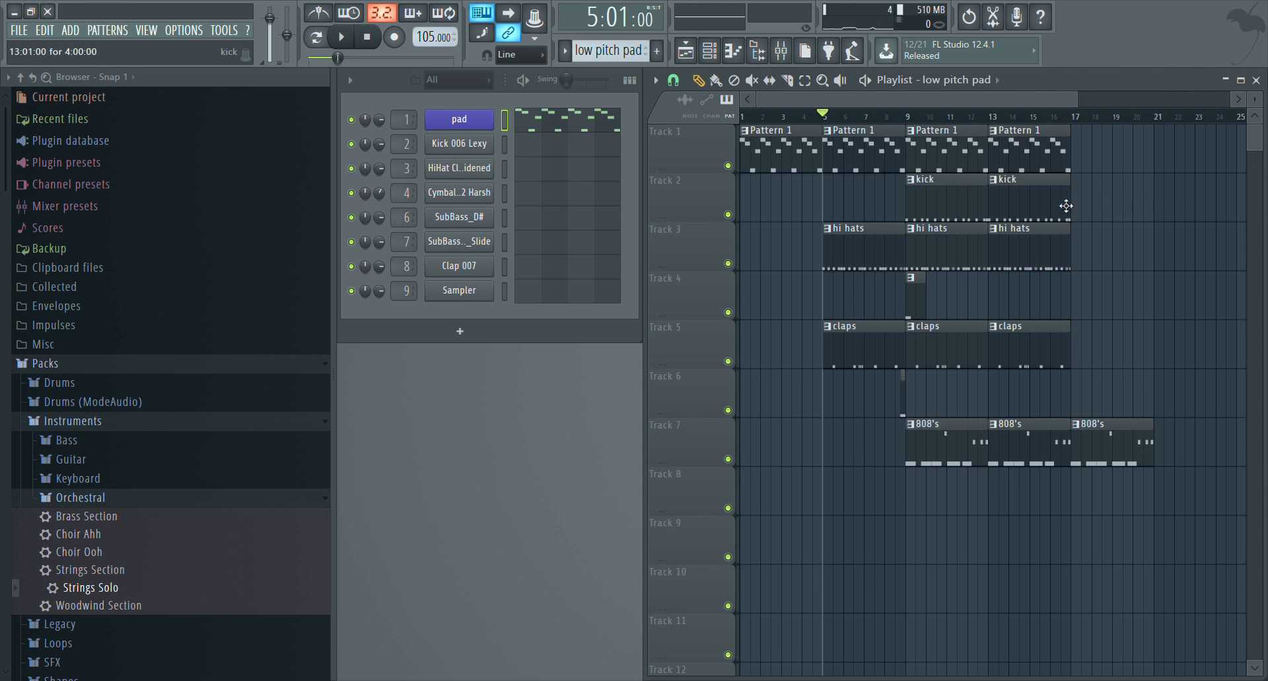
Play the low pitch pad pattern on its own from the pad's piano roll and close the editor
left_click(587, 129)
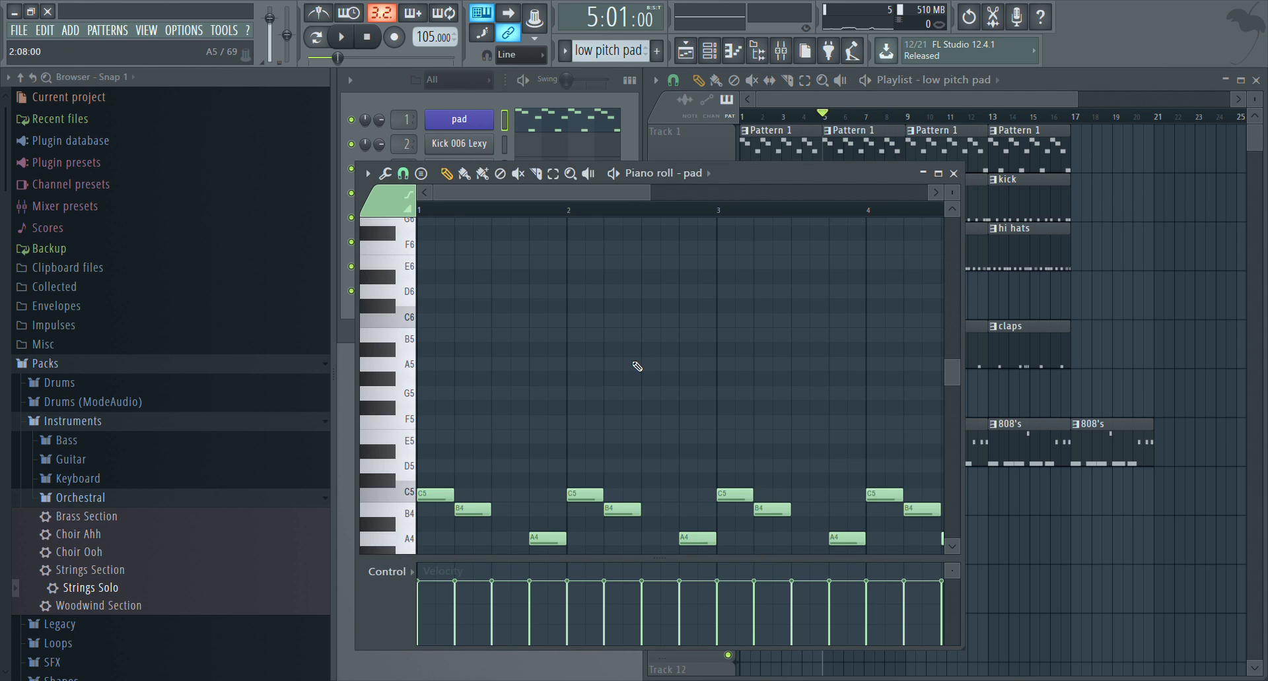
left_click(615, 176)
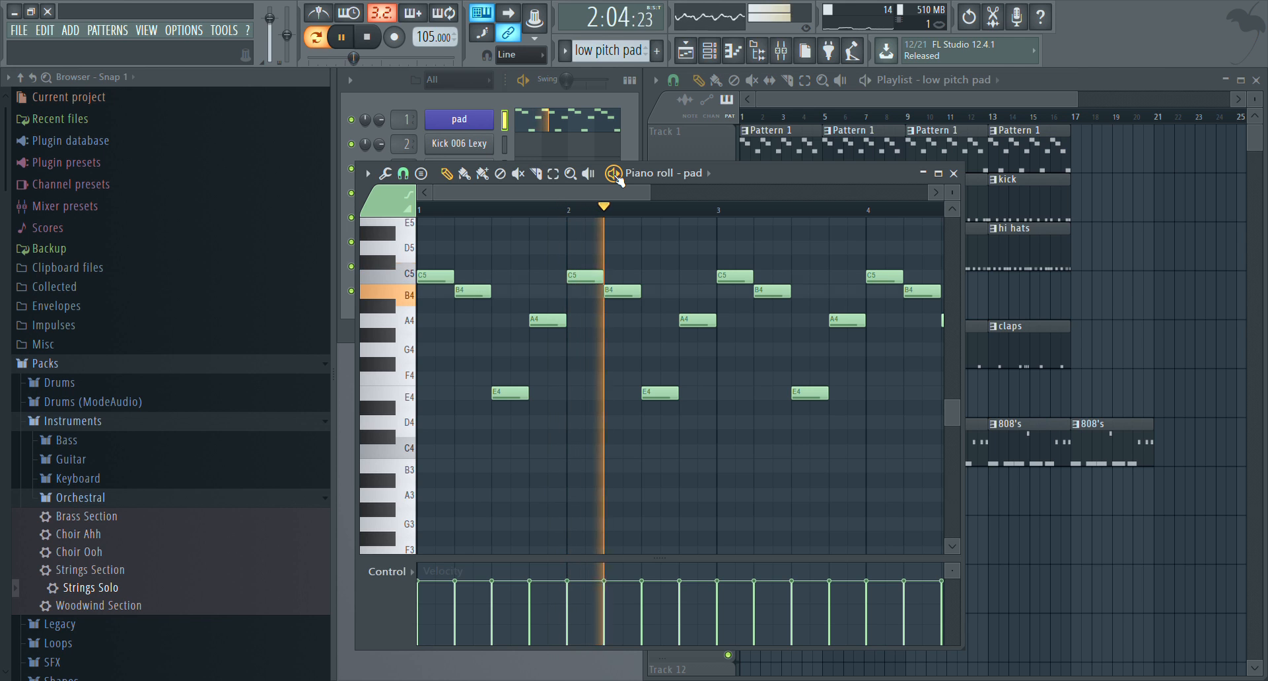
left_click(615, 176)
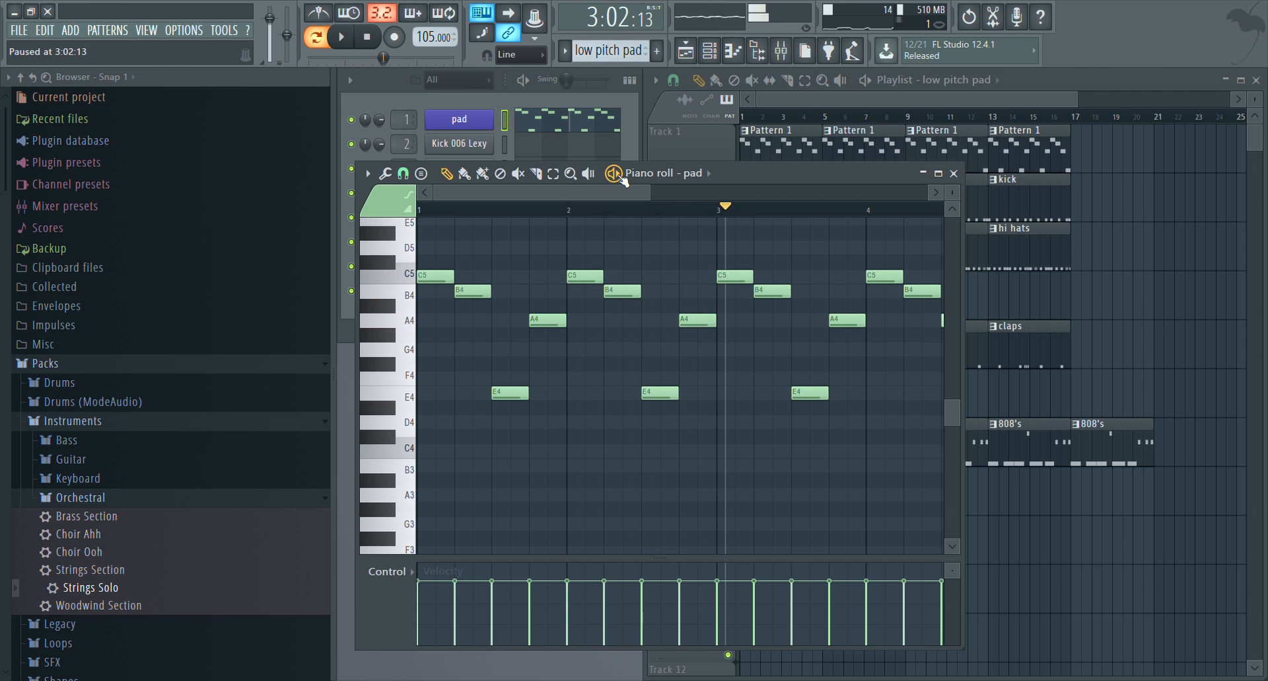
left_click(953, 173)
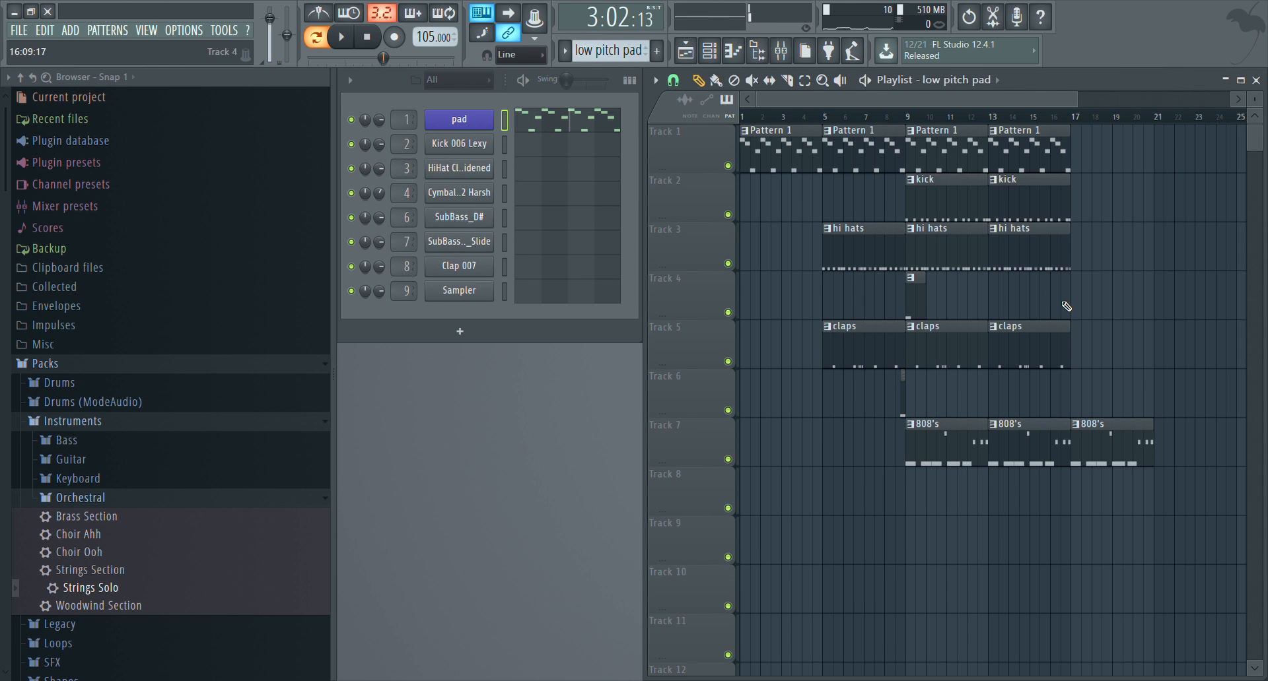
Place a low pitch pad clip on Track 1 and align its start with bar 17
left_click(1089, 158)
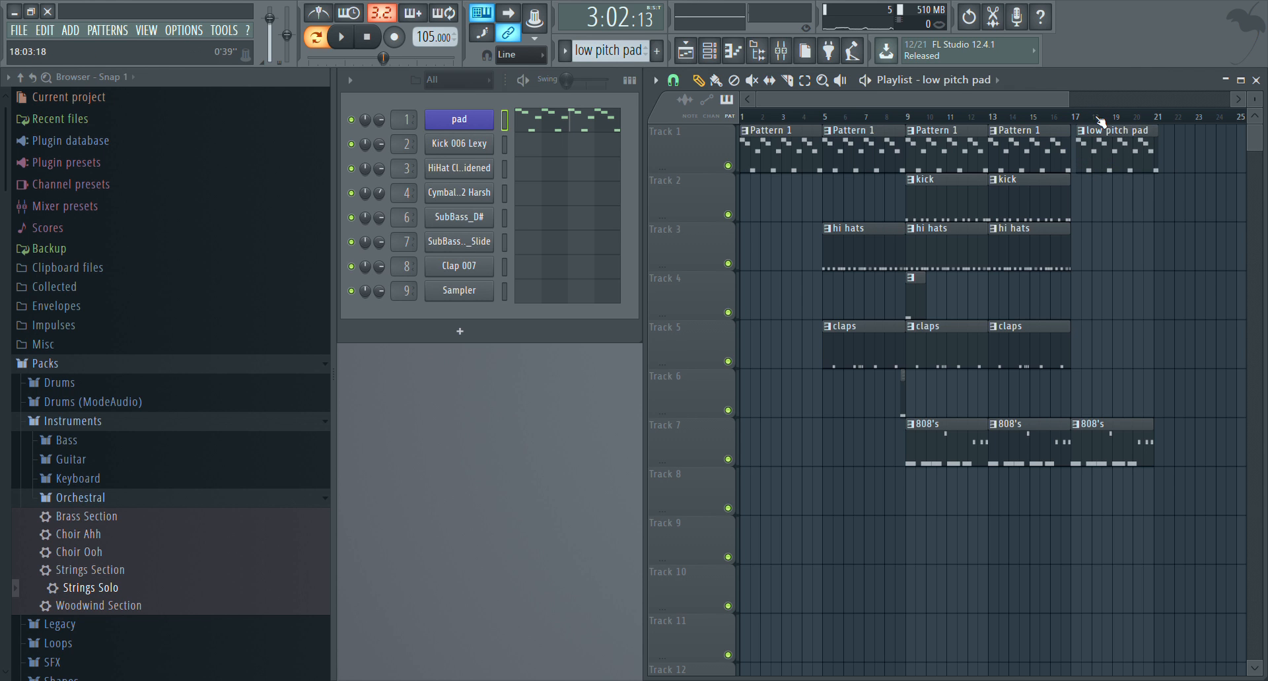
scroll(1100, 123, "up", 5)
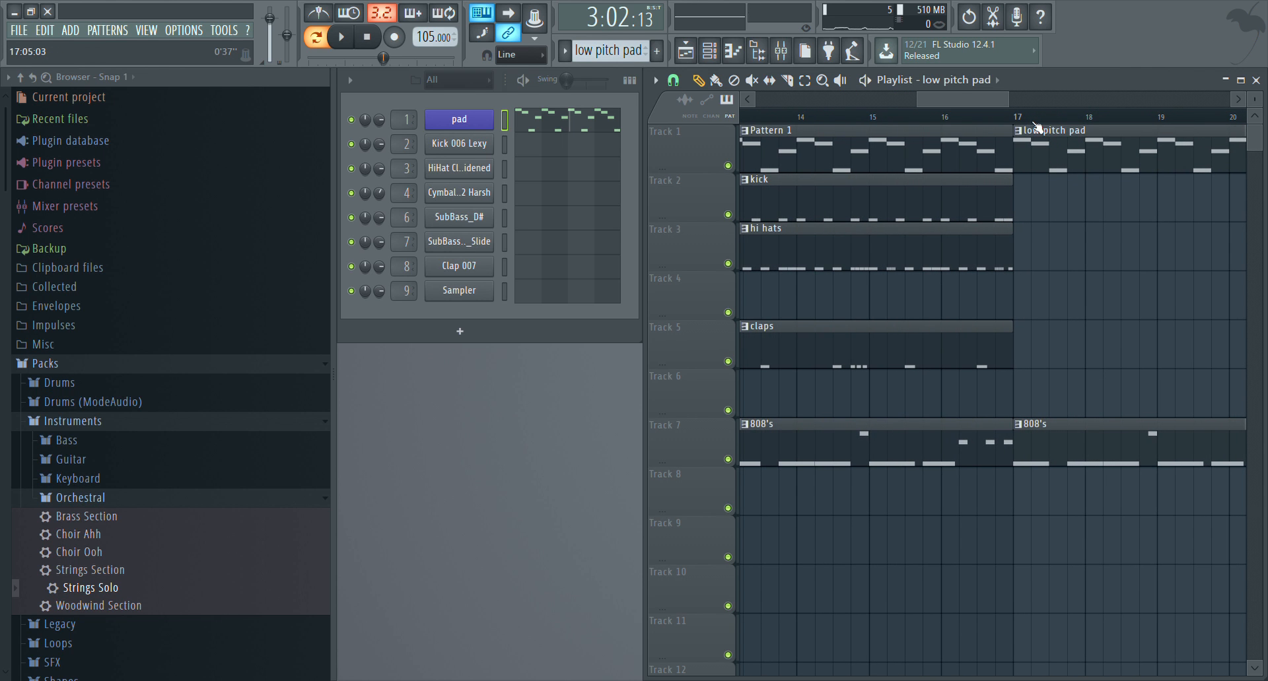
scroll(1034, 123, "down", 3)
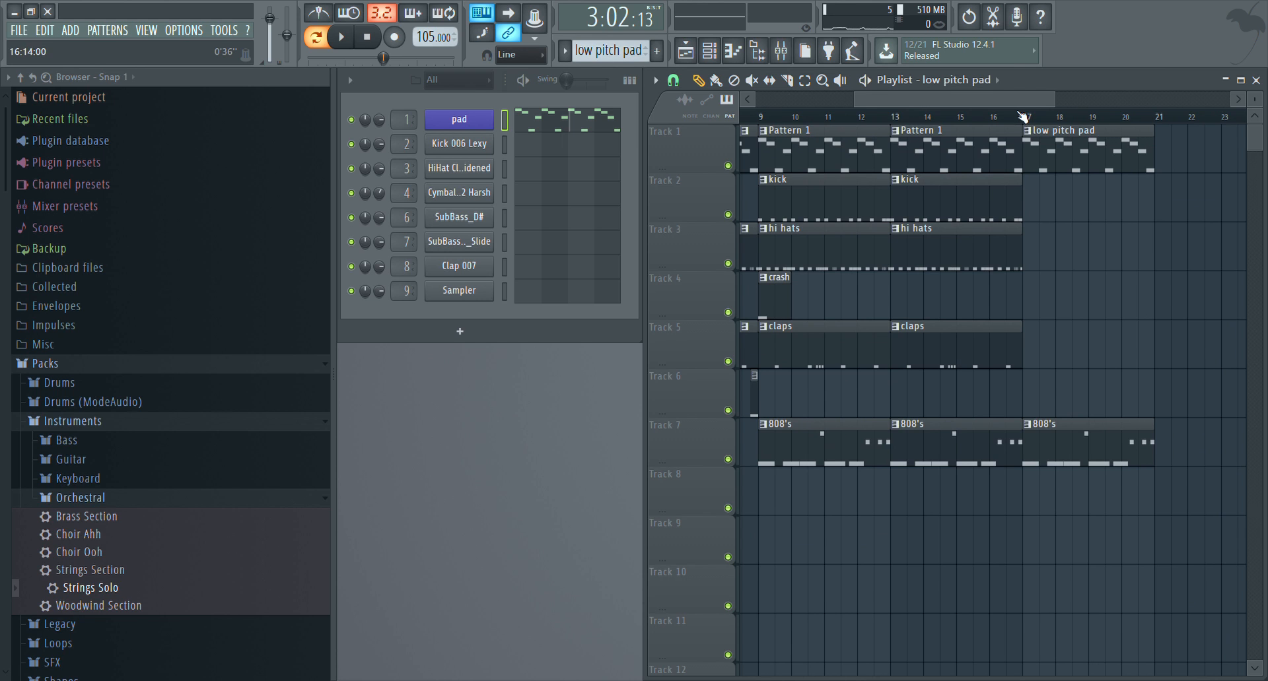
scroll(1022, 116, "down", 2)
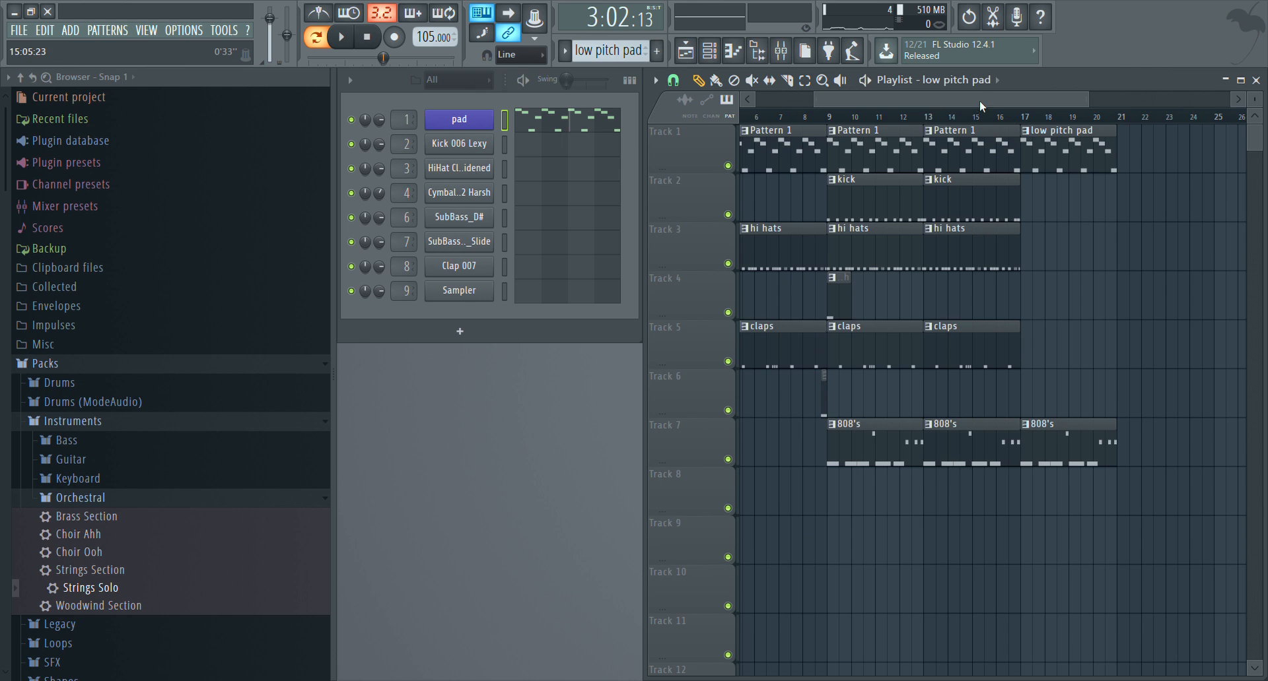
Place a claps clip at bar 17 on Track 5, directly after the existing claps clips
left_click_drag(978, 103, 1010, 263)
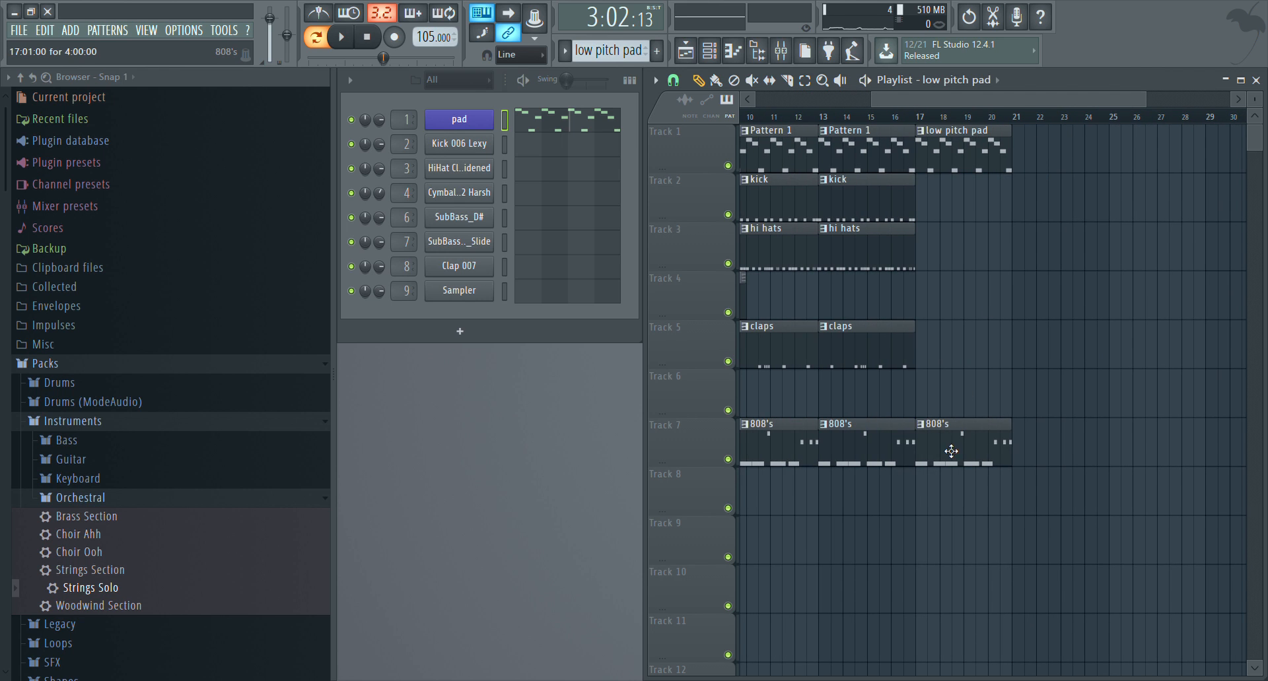
left_click(900, 346)
left_click(945, 350)
left_click_drag(979, 350, 959, 347)
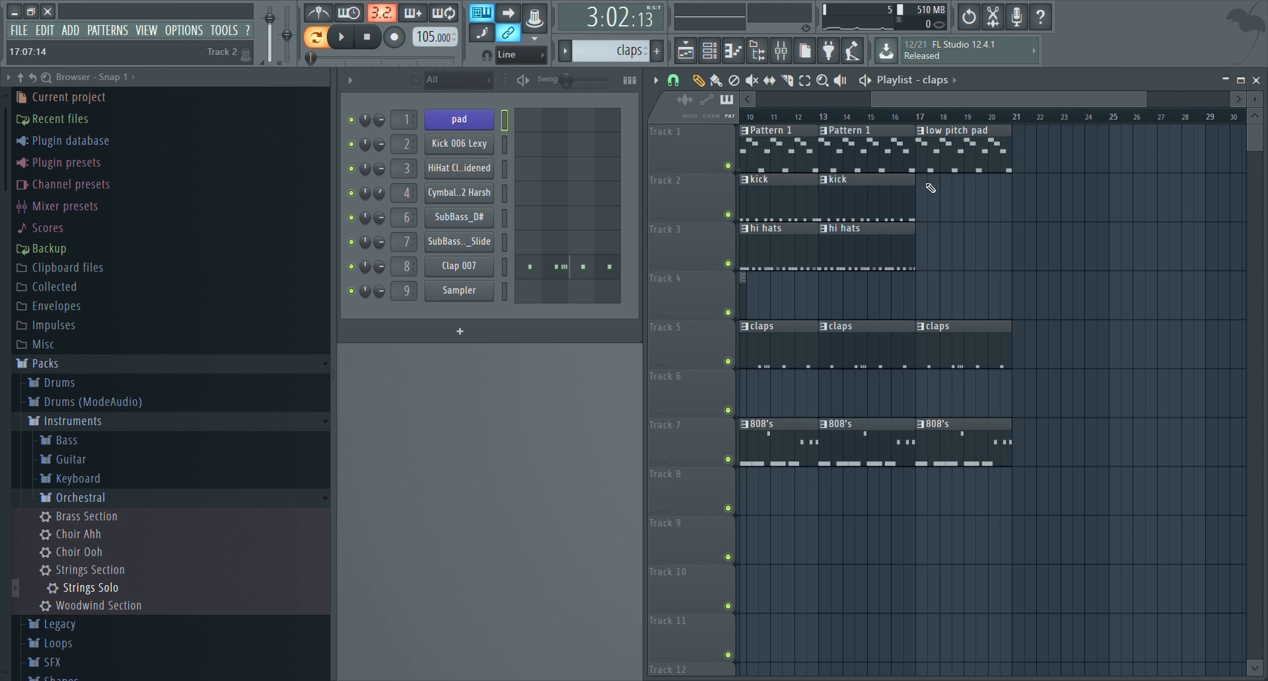
Play the song from bar 13 to hear the transition into the low pitch pad section
left_click(858, 117)
left_click_drag(886, 106, 870, 107)
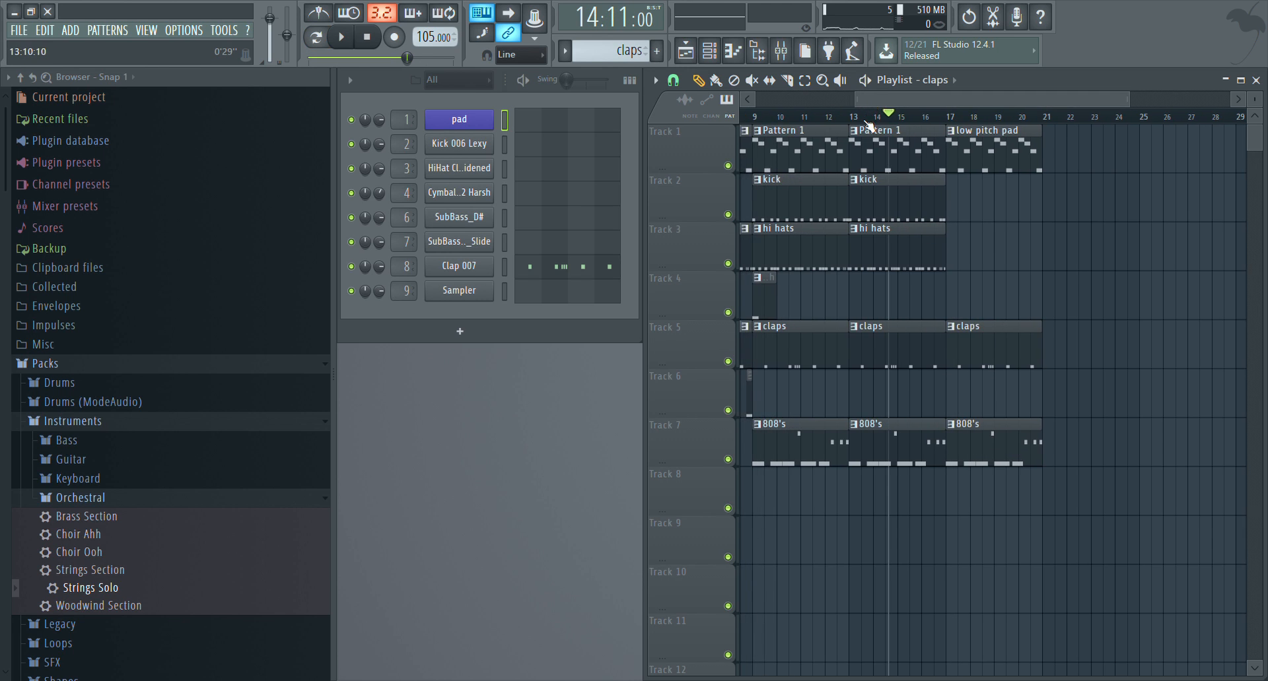
left_click(852, 119)
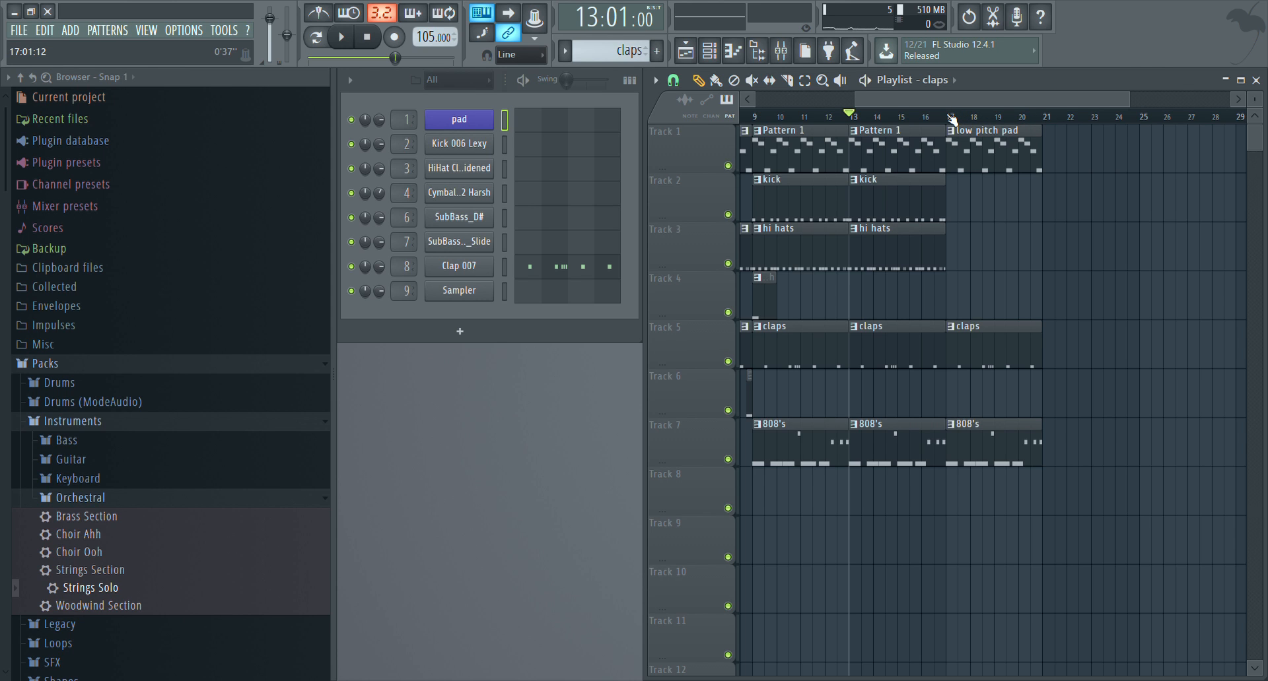
key("space")
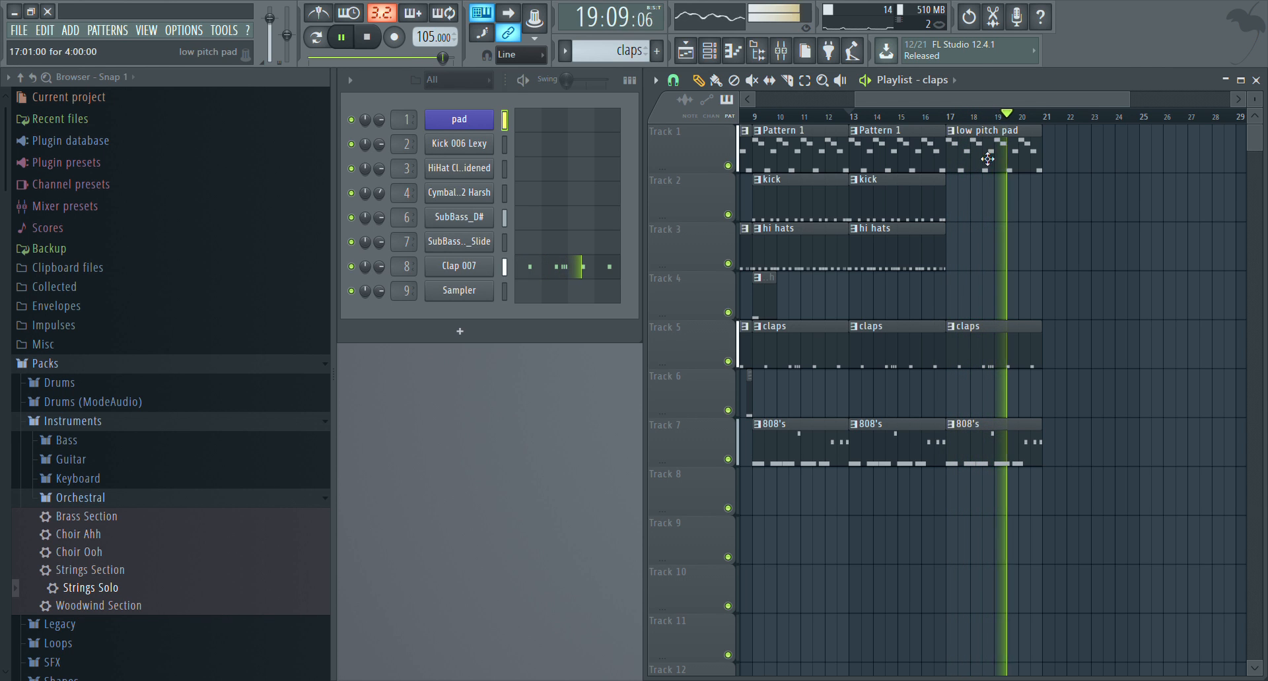
Place a Pattern 1 clip on Track 1 and a kick clip on Track 2, both starting at bar 21
left_click(914, 157)
left_click(1059, 160)
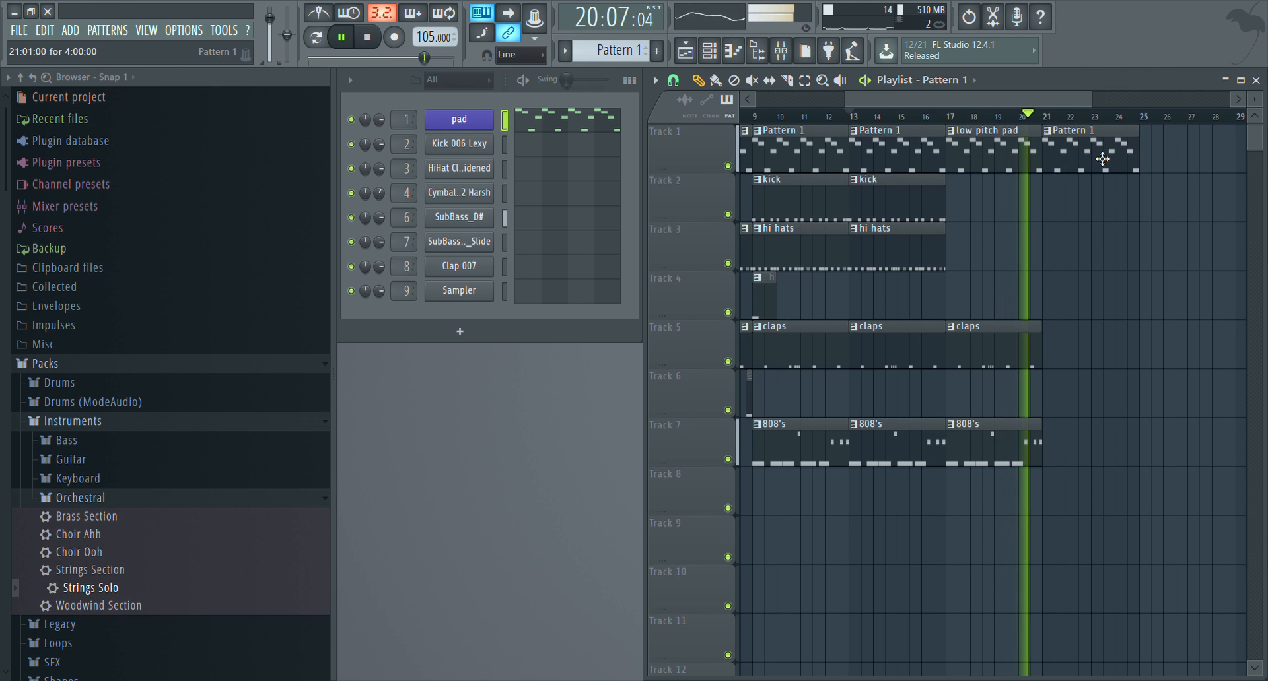
left_click(910, 209)
key("space")
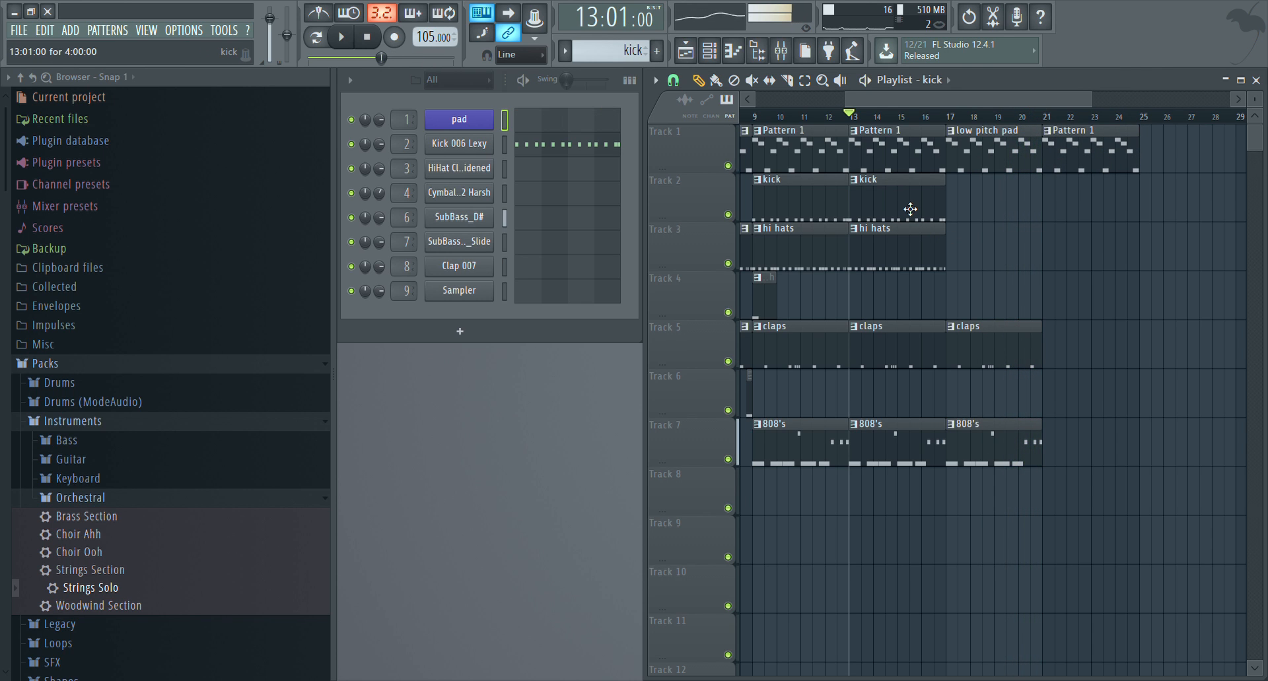
left_click(1050, 191)
Add claps, 808's and hi hats clips at bar 21 on Tracks 5, 7 and 3
left_click(1031, 330)
left_click(1070, 340)
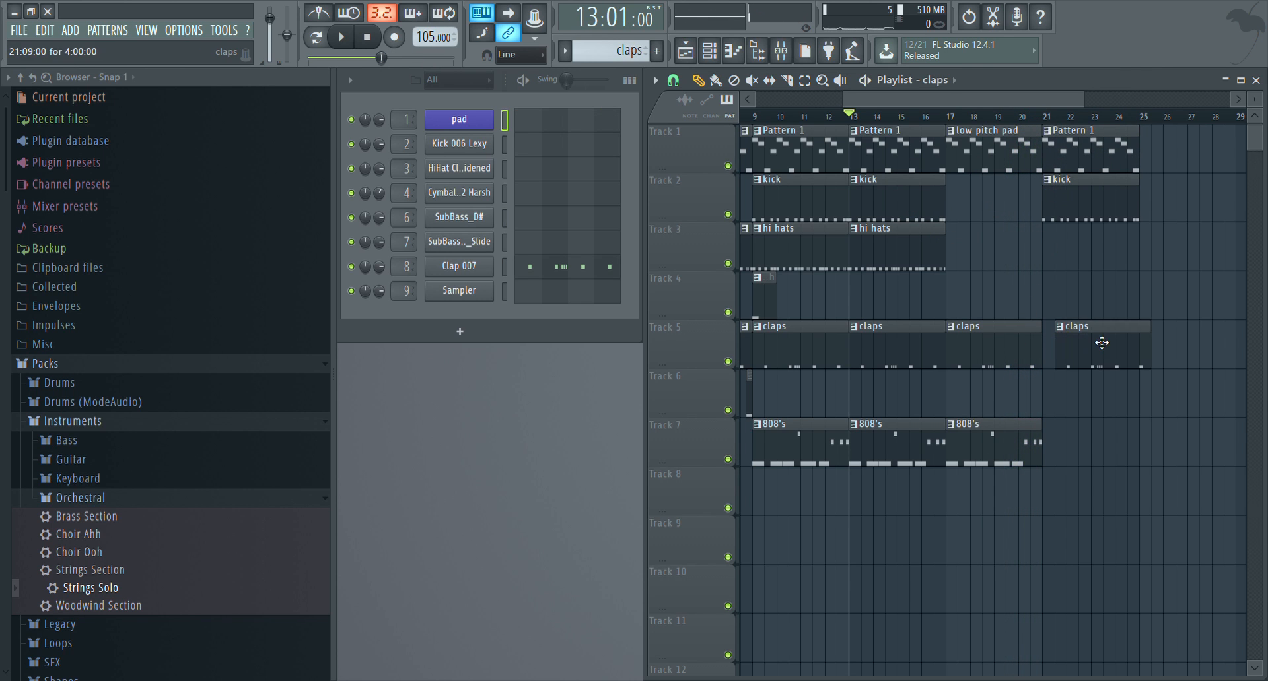
left_click(1032, 423)
left_click(1053, 439)
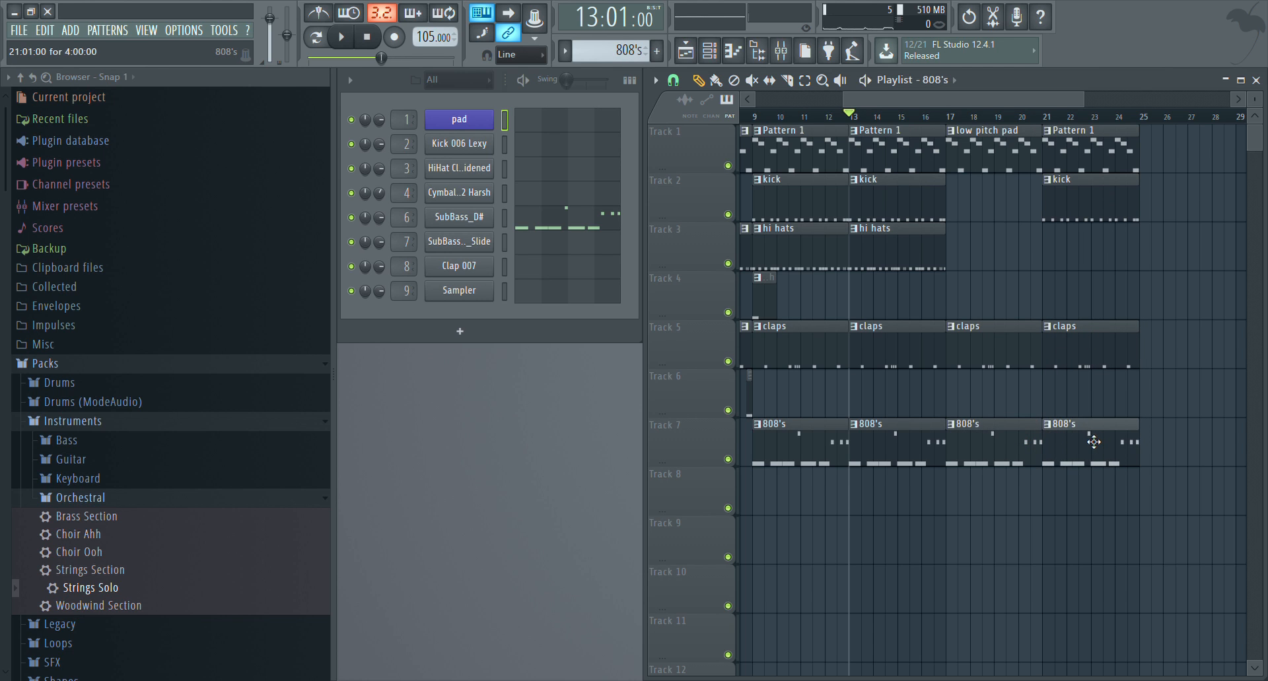
left_click(913, 264)
left_click(1050, 254)
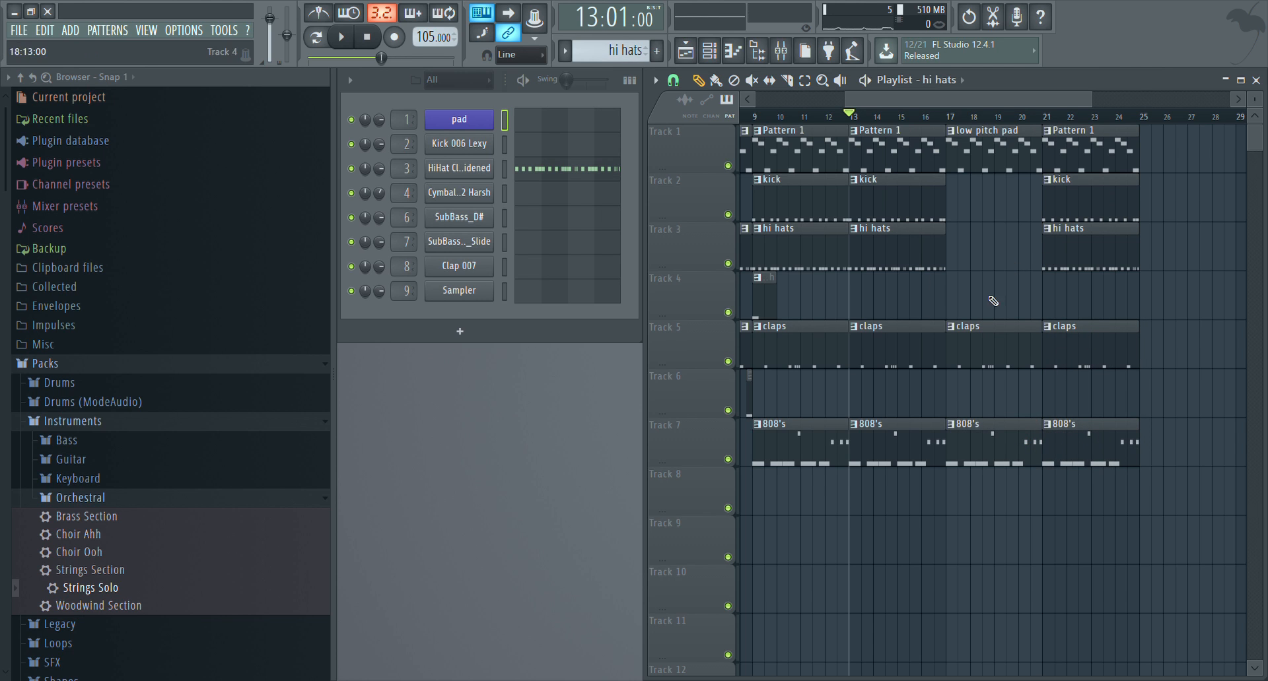
Place a crash clip on Track 4 just before bar 21
left_click(776, 302)
left_click(1034, 298)
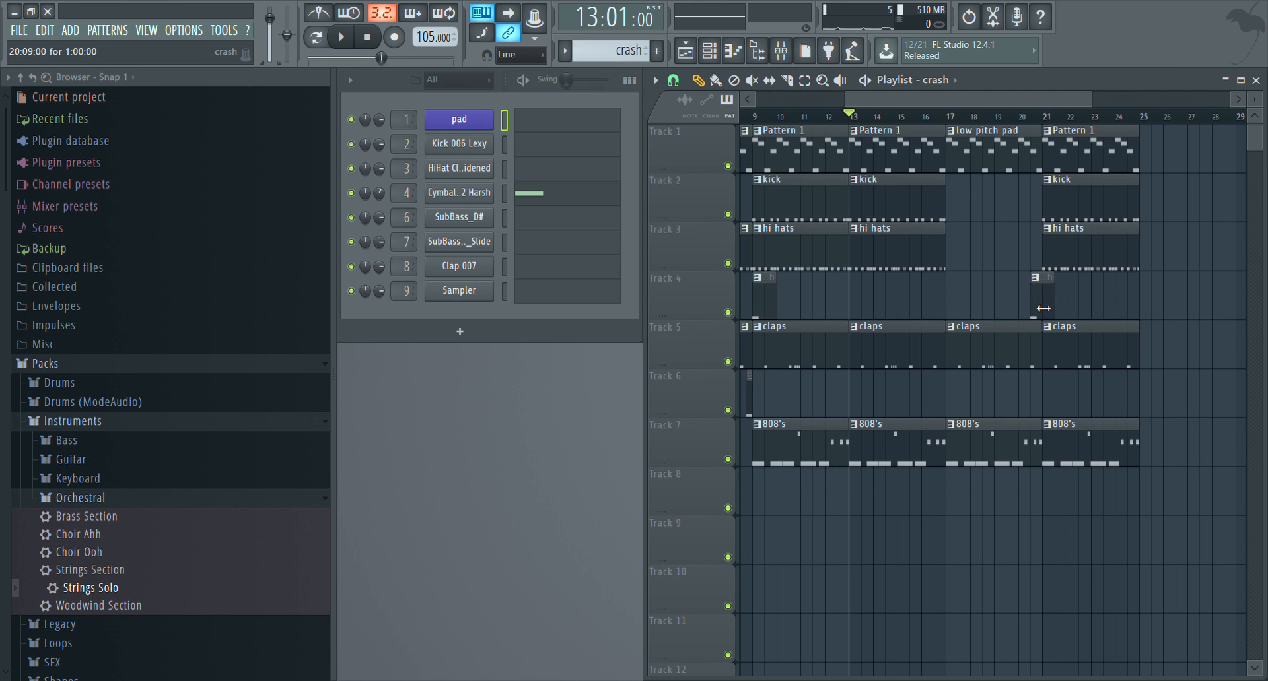
left_click_drag(1041, 310, 1051, 314)
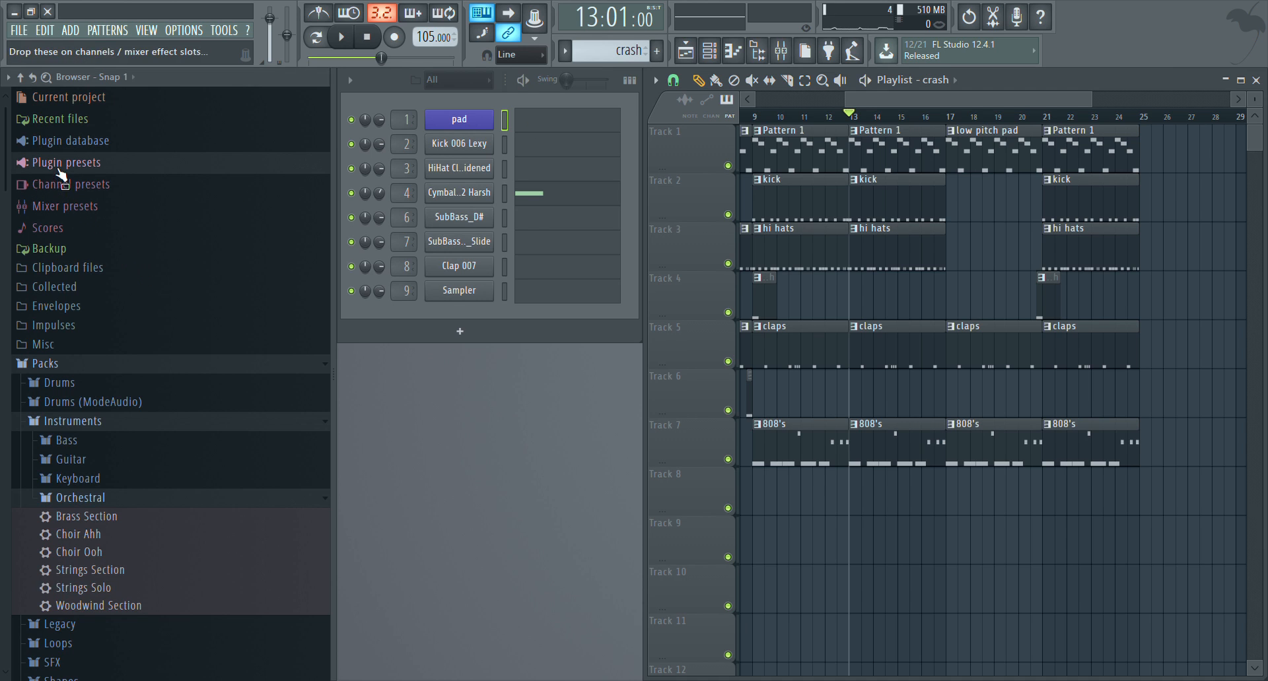
Expand the plugin presets in the browser and create a new pattern named "filter"
left_click(165, 162)
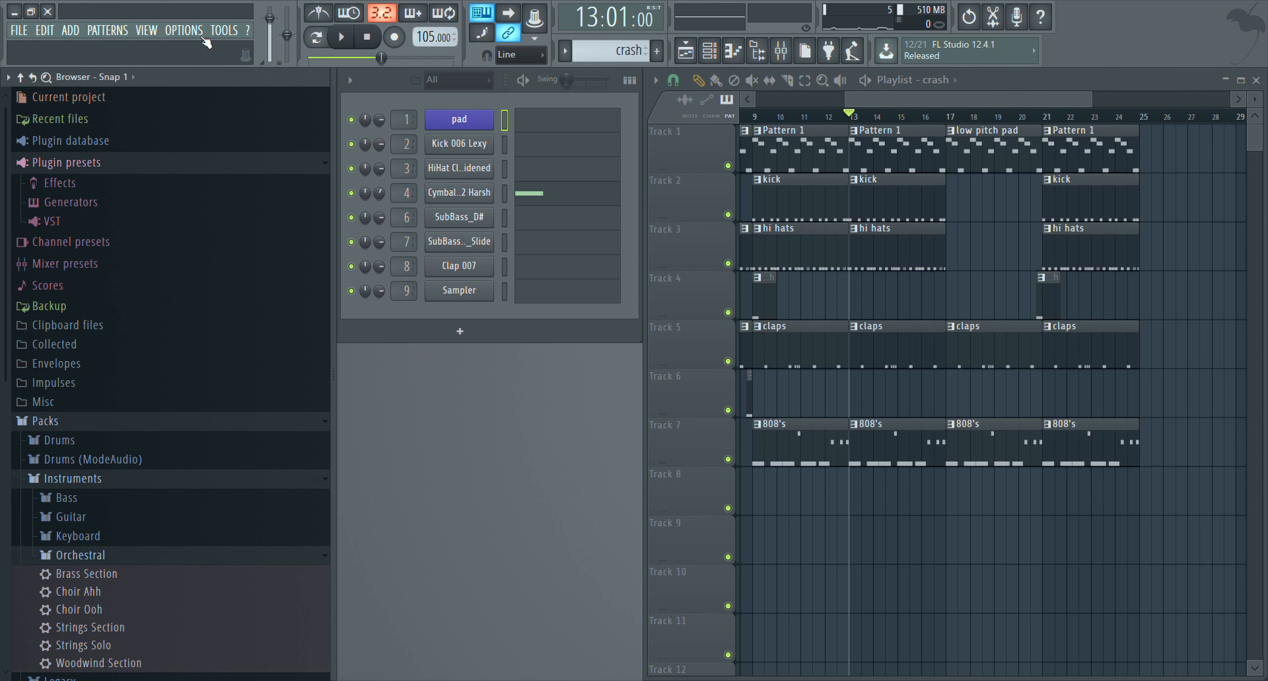
key("F4")
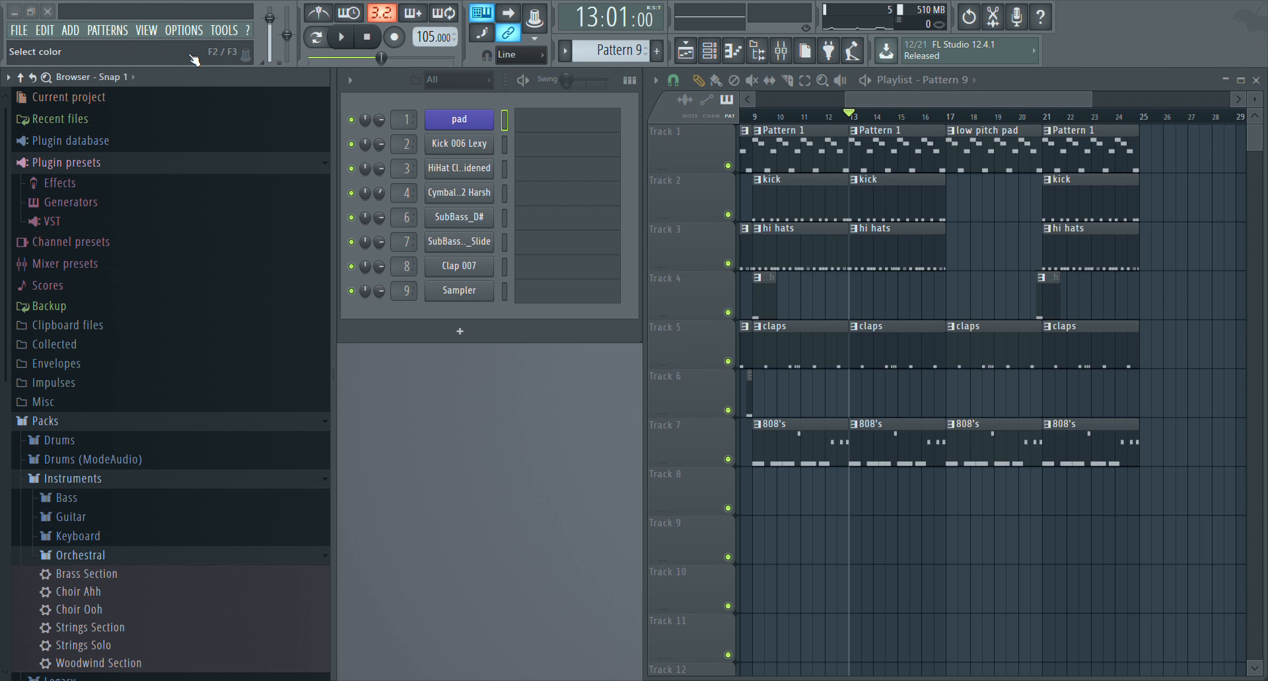
type("filter")
key("Return")
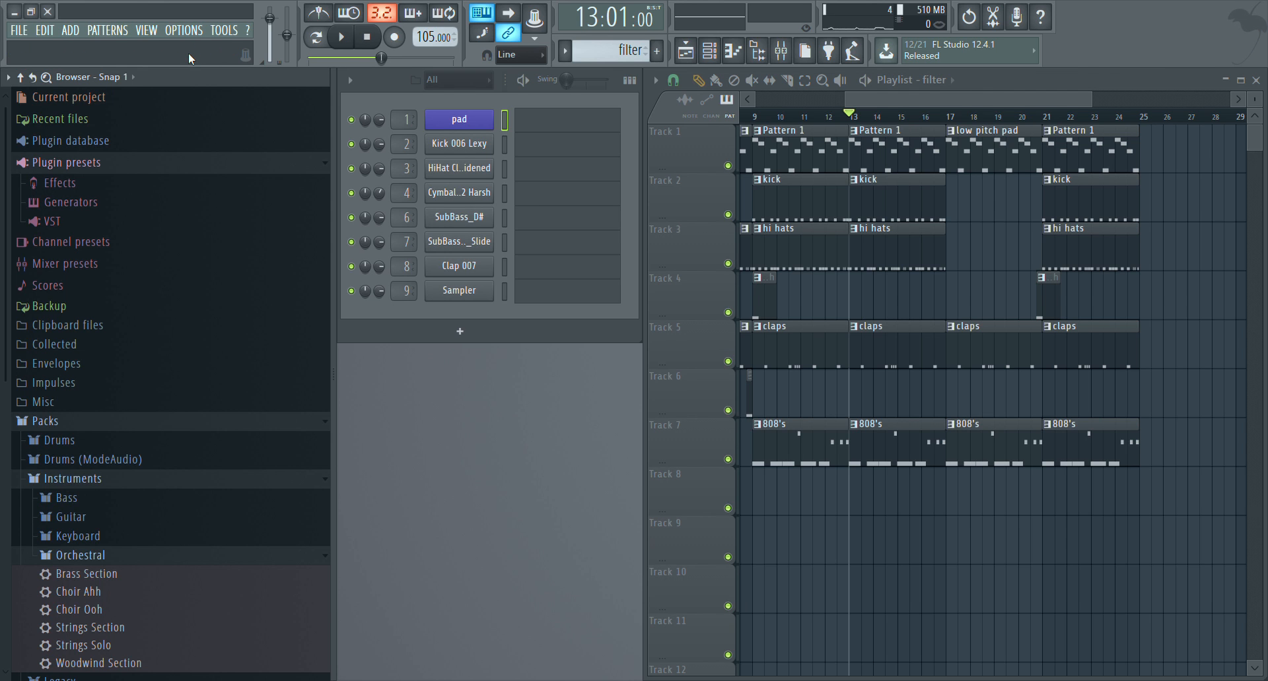
Load the Default preset of Fruity Free Filter from the effect presets onto the master
left_click(83, 189)
scroll(115, 232, "down", 3)
scroll(113, 224, "up", 5)
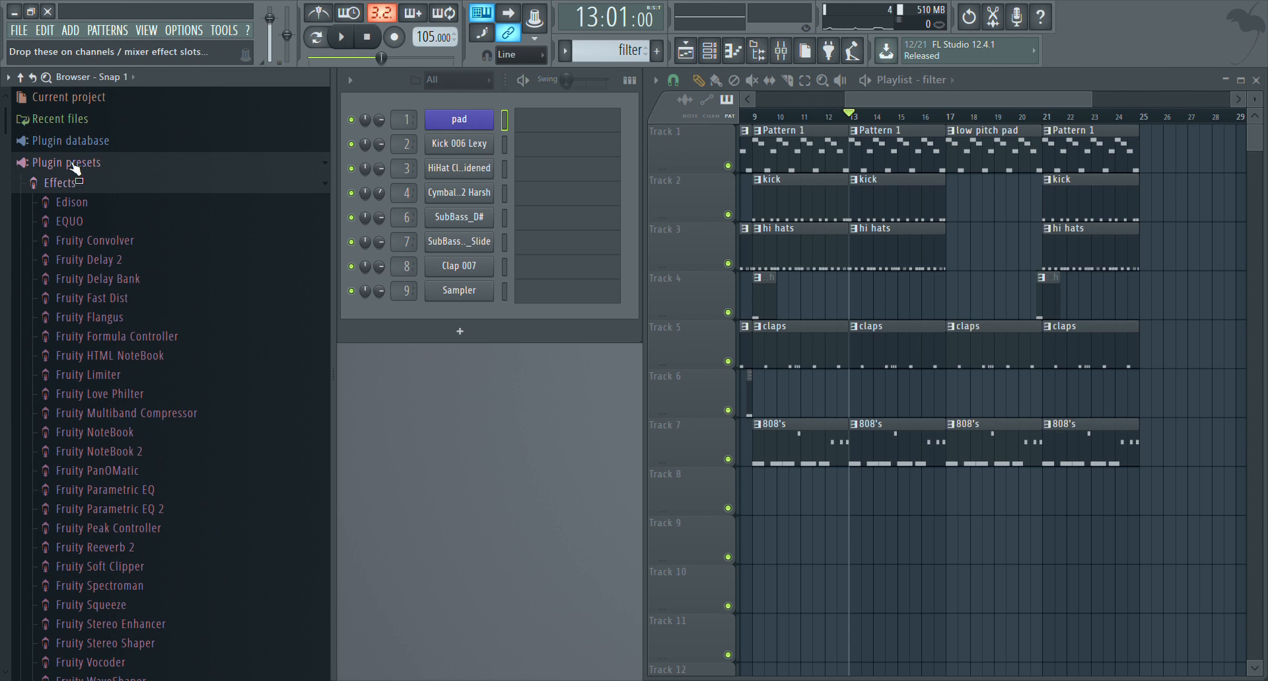
scroll(150, 176, "down", 9)
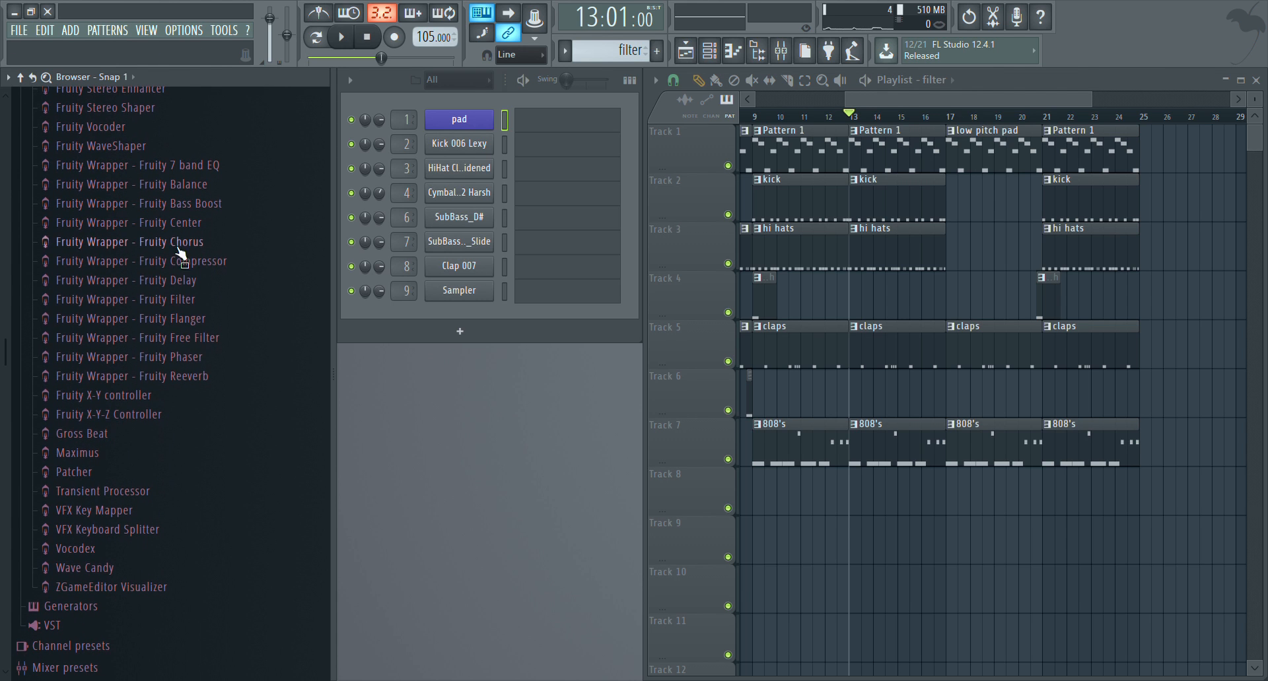
left_click(120, 345)
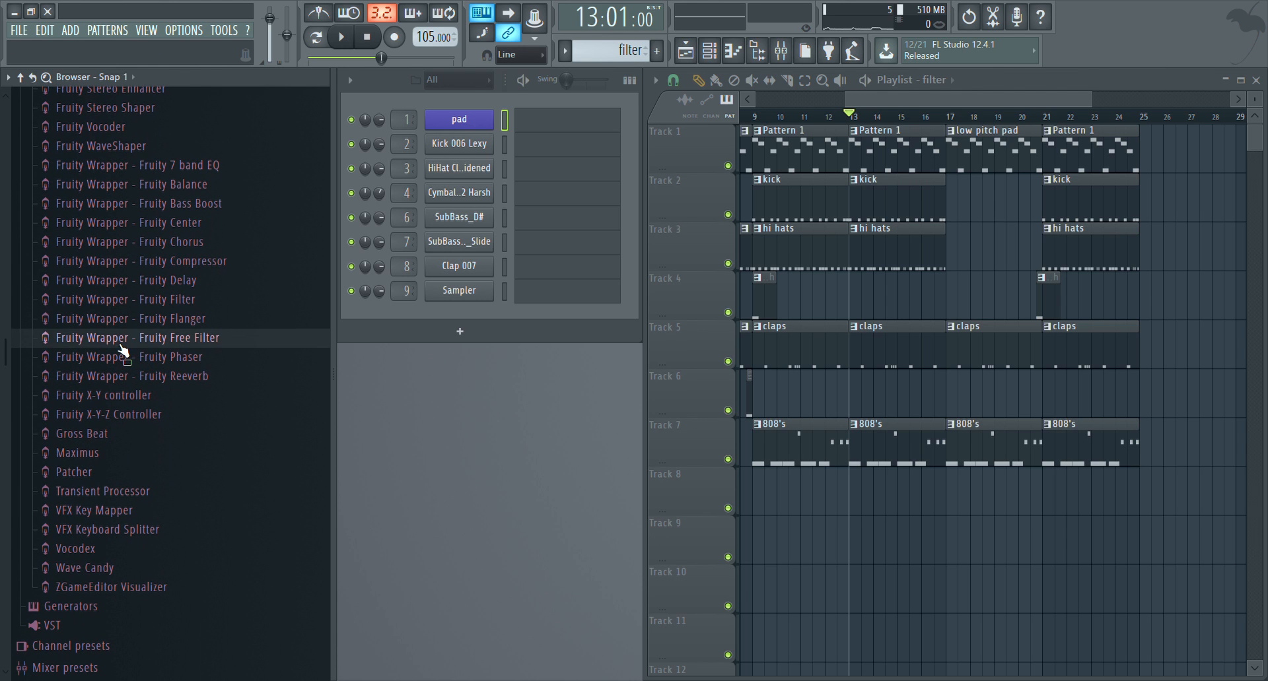
left_click_drag(120, 345, 514, 435)
left_click(76, 337)
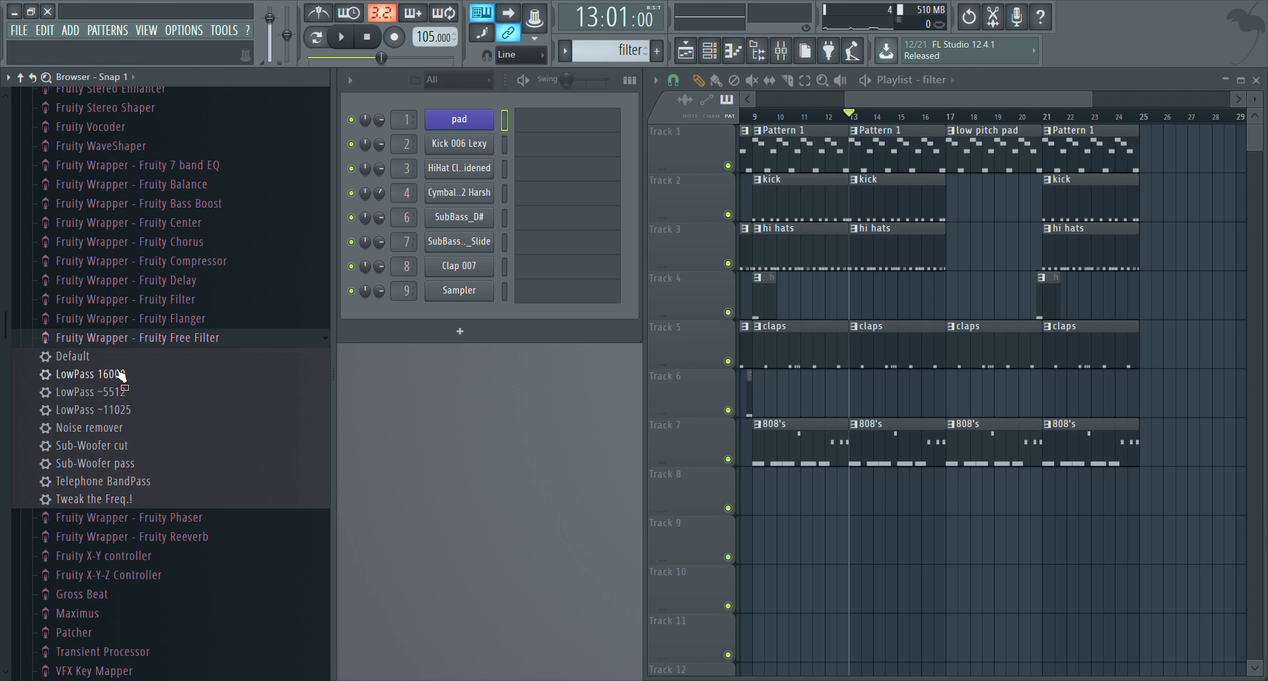
left_click_drag(83, 357, 561, 445)
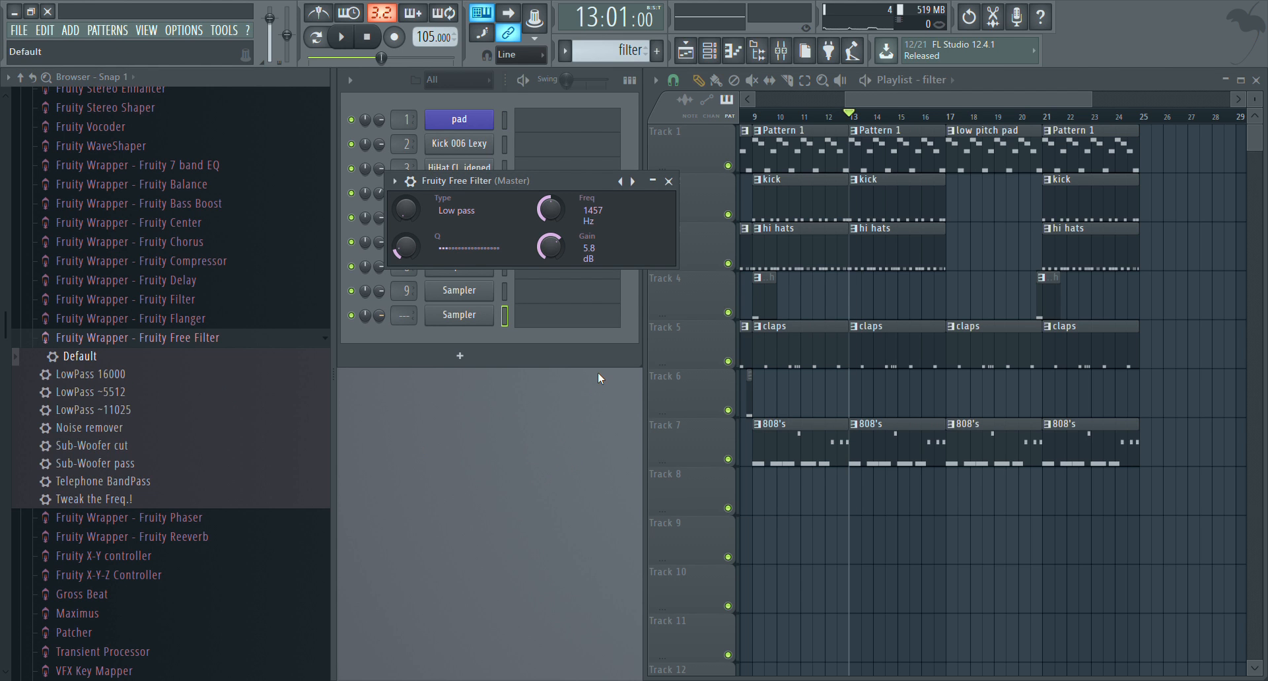
Set the low-pass filter's frequency to 16000 Hz and play the song from bar 13 to hear it
left_click_drag(549, 210, 549, 165)
key("space")
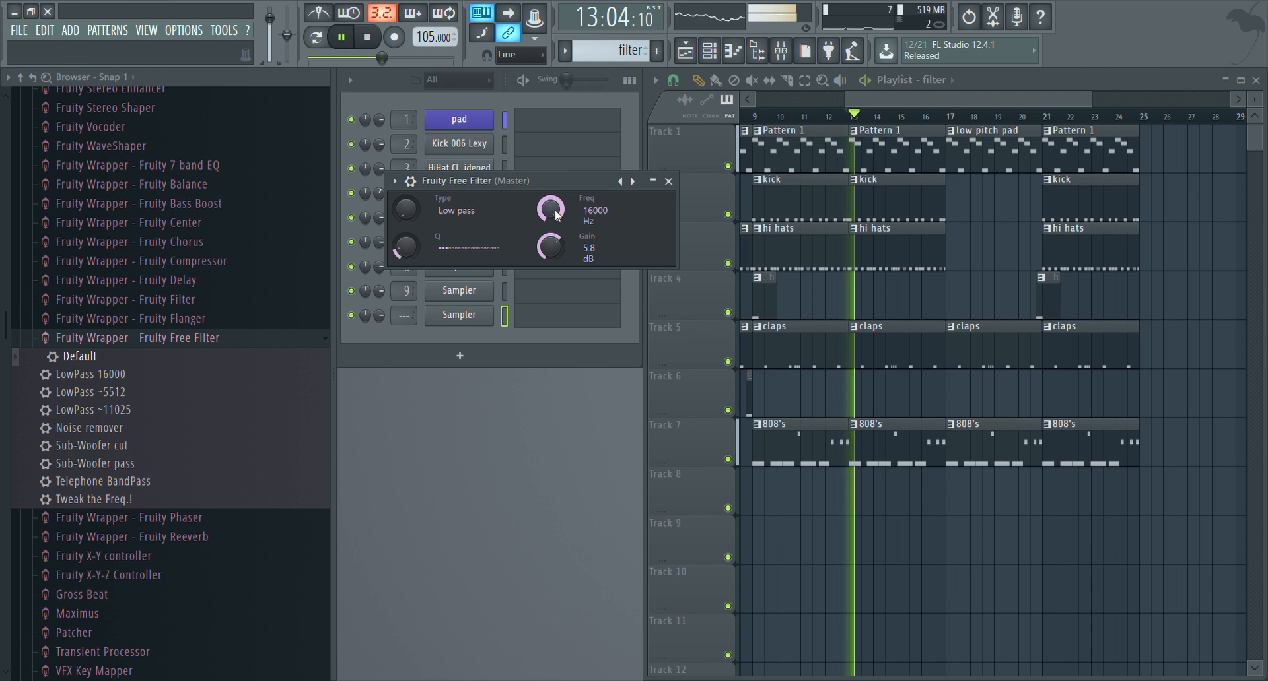
mouse_move(551, 209)
left_mouse_down()
mouse_move(551, 265)
mouse_move(553, 210)
left_mouse_up()
key("space")
key("space")
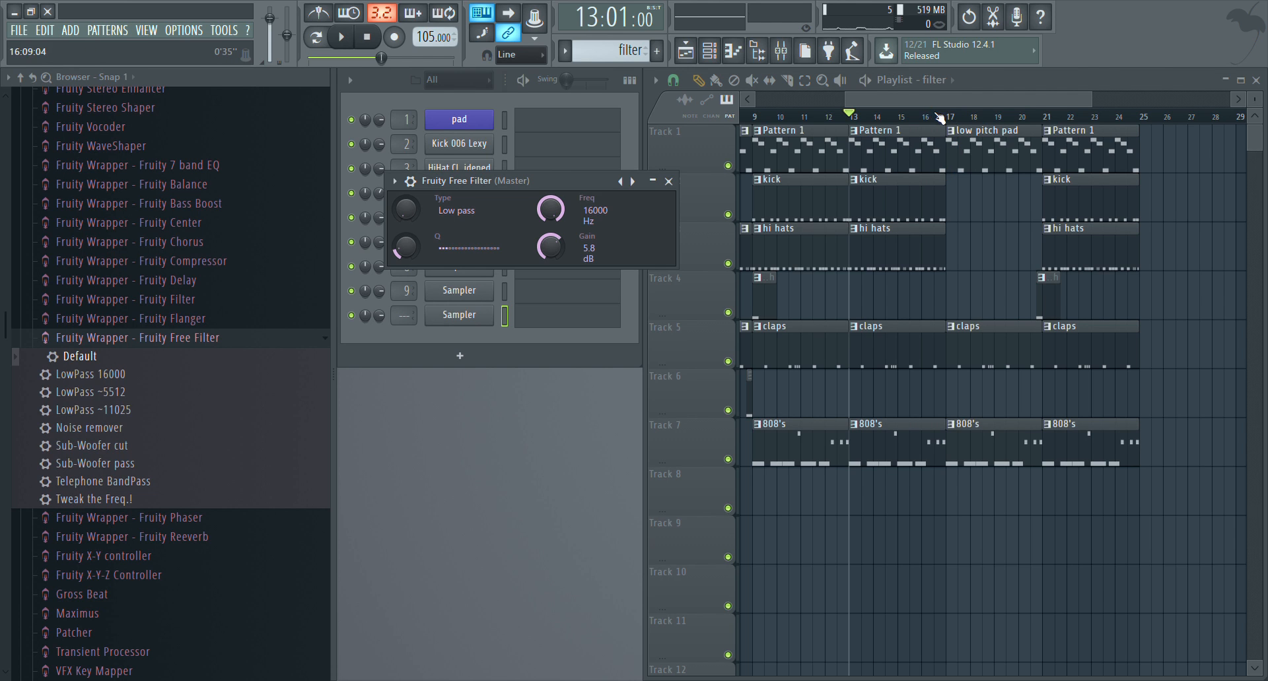
Arm recording with the playback position midway through bar 15, and rehearse sweeping the filter frequency down and back to 16000 Hz
left_click(918, 117)
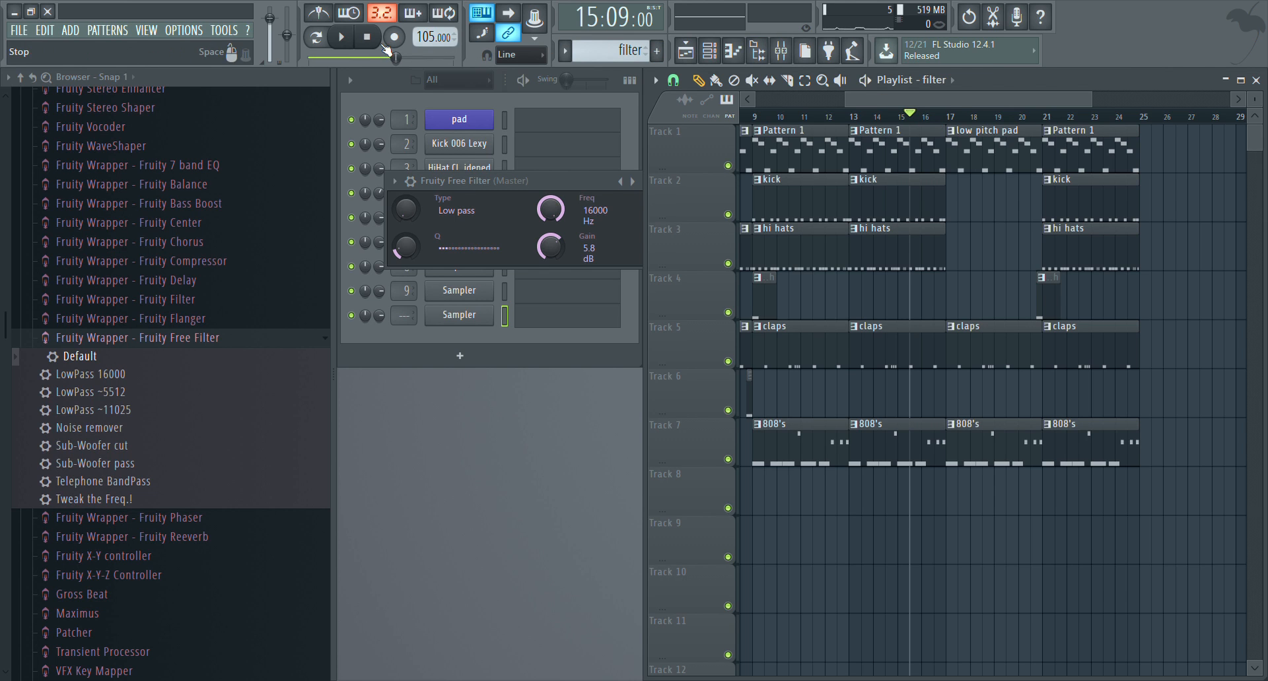
left_click(394, 36)
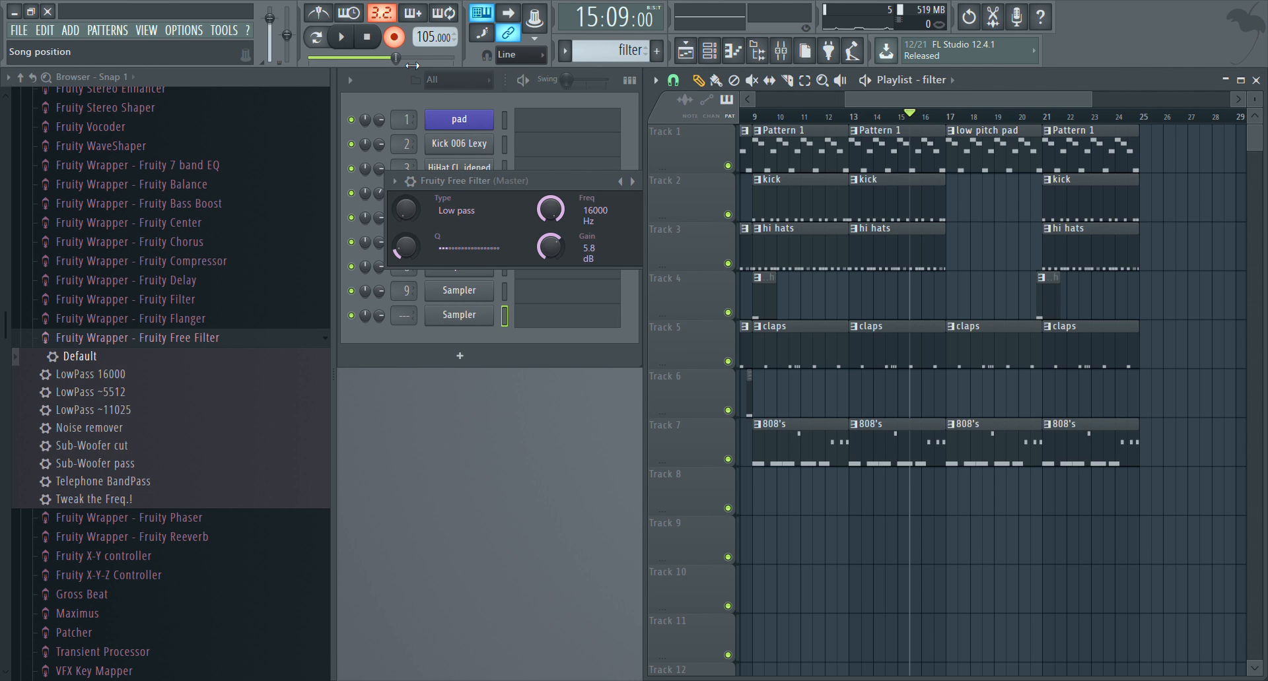
left_click_drag(551, 209, 550, 231)
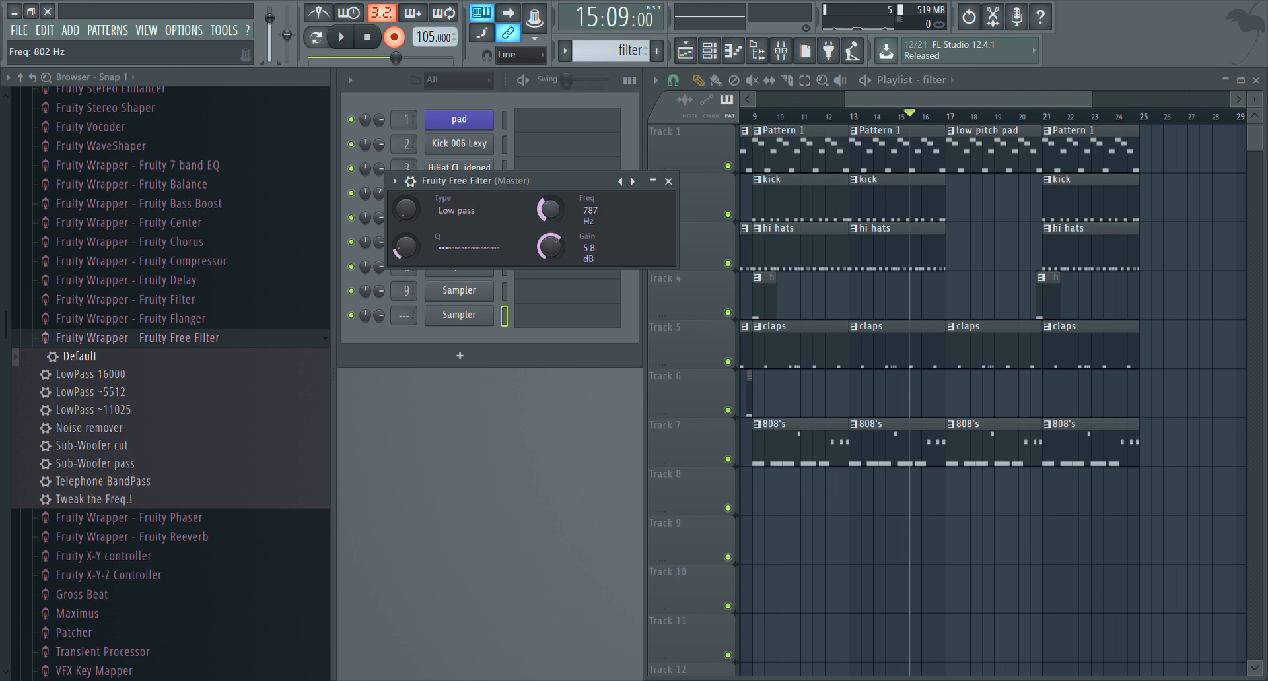
left_click_drag(550, 231, 551, 199)
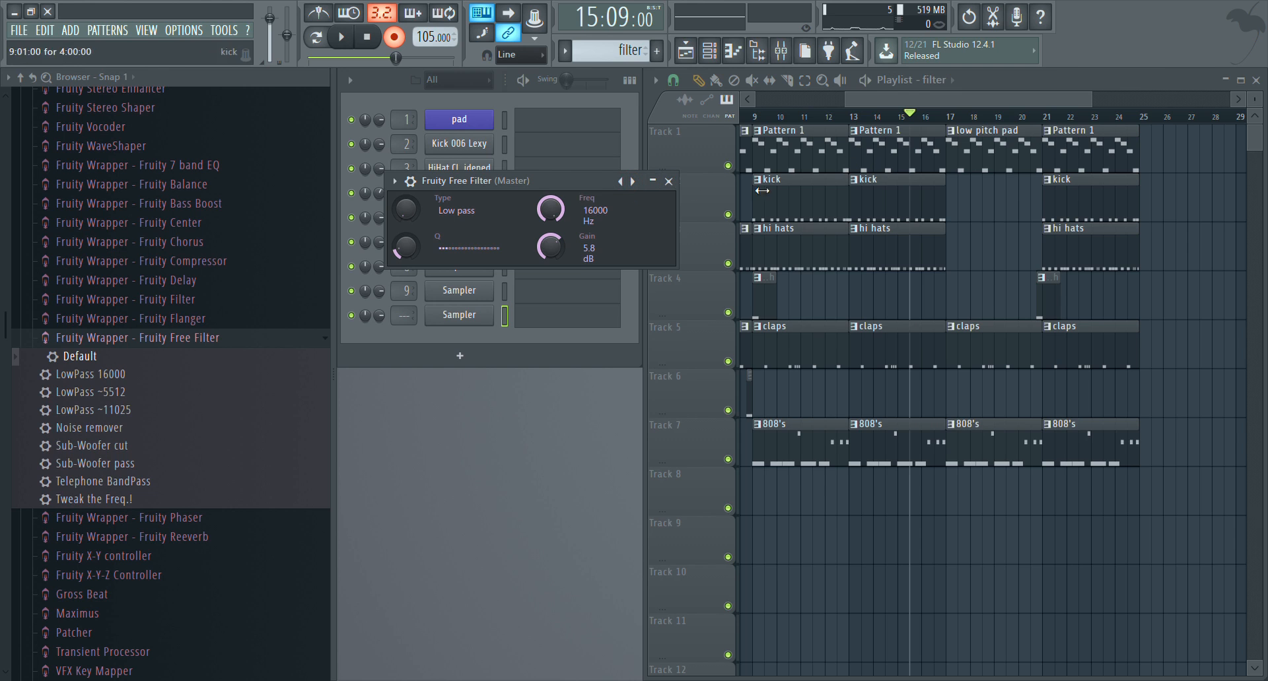
Record a filter frequency sweep down and back up to 16000 Hz across bars 17 to 20, and close the filter
key("space")
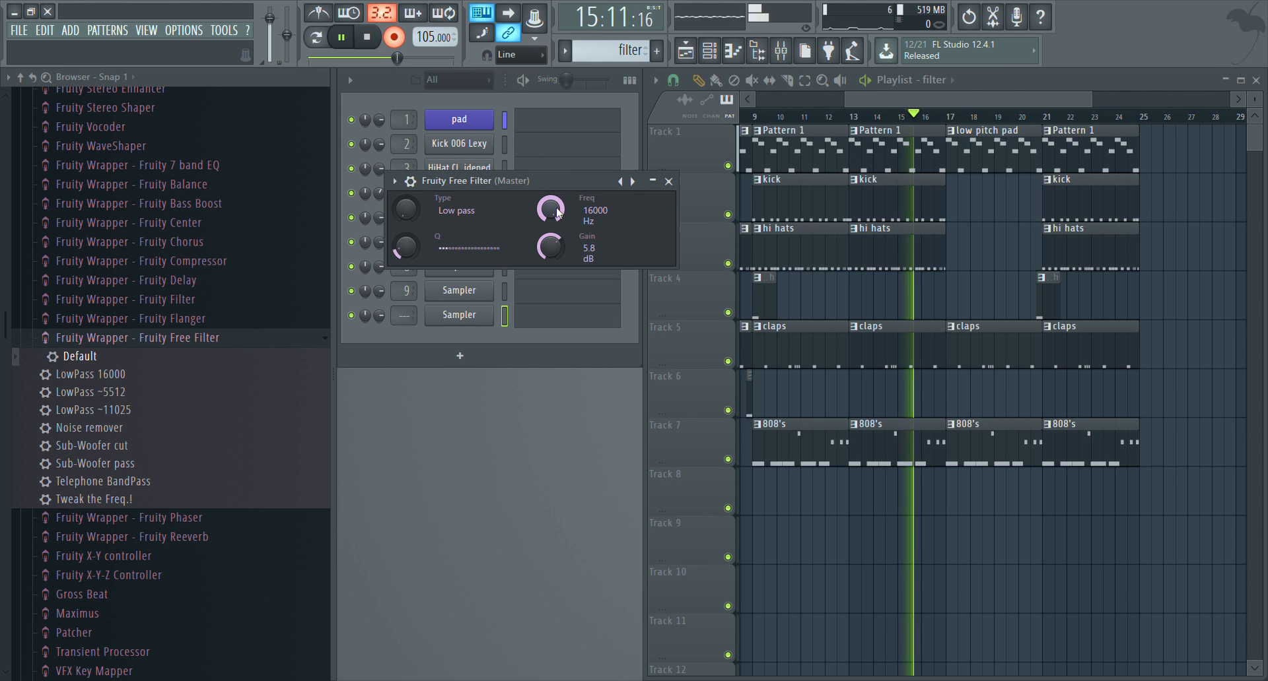
left_click_drag(558, 211, 558, 237)
mouse_move(551, 209)
left_mouse_down()
mouse_move(550, 259)
mouse_move(551, 202)
left_mouse_up()
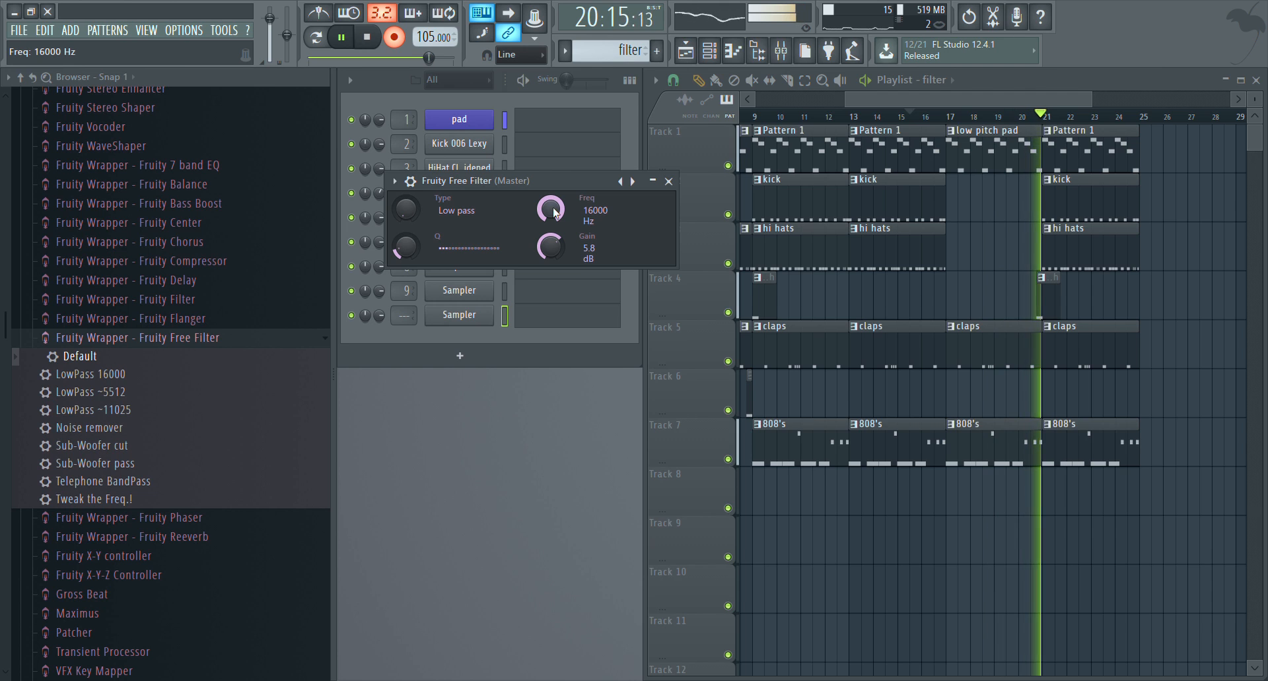
key("space")
left_click(669, 181)
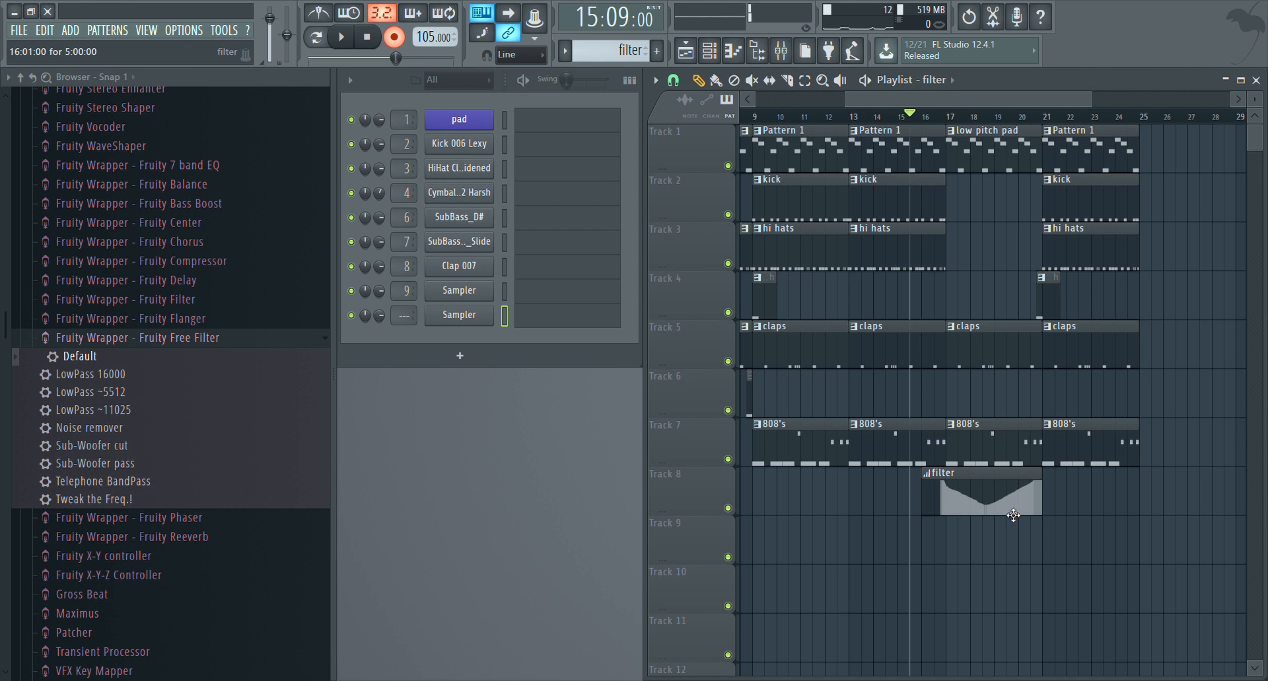
Align the crash clip with bar 21 and place an 808 intro clip on Track 6 right before bar 21
scroll(1053, 119, "up", 5)
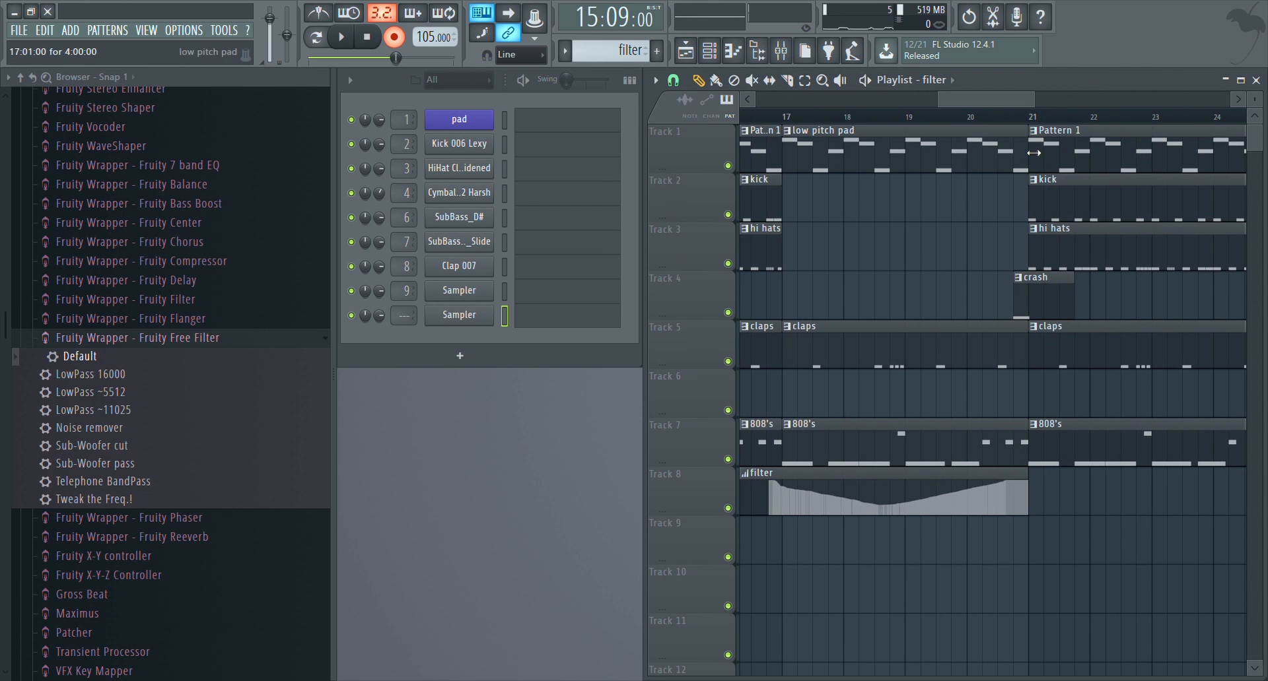
left_click_drag(1038, 299, 1057, 300)
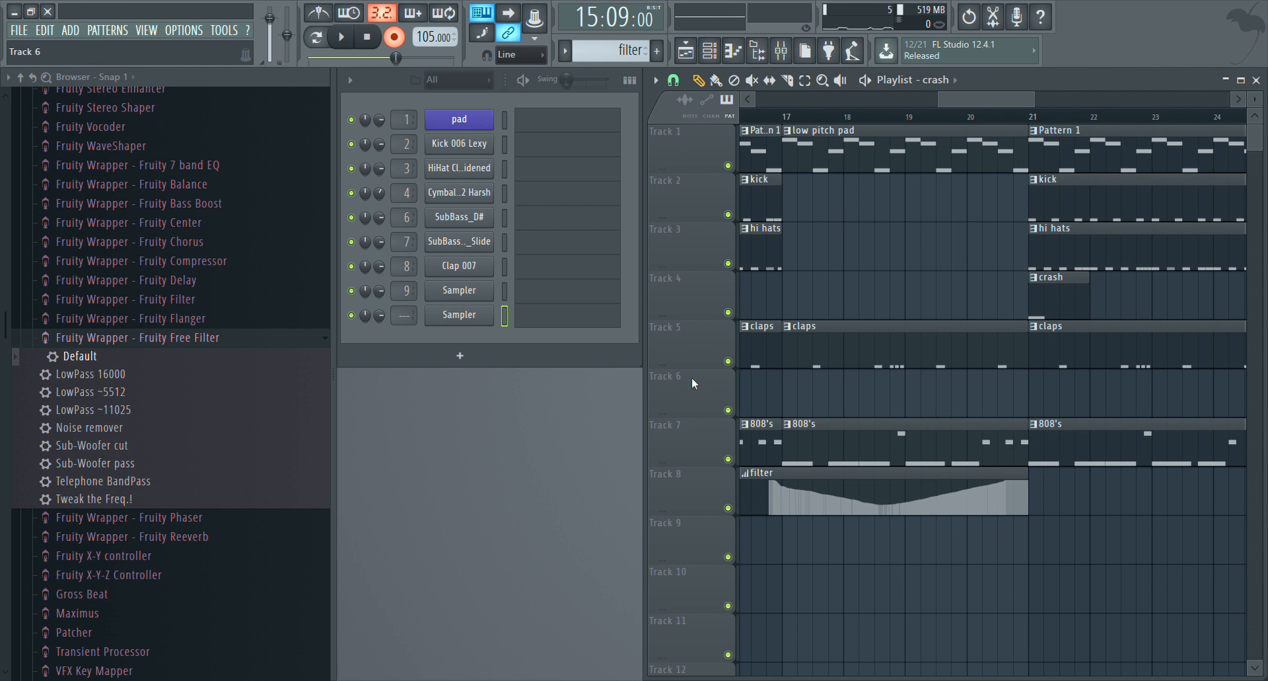
scroll(967, 116, "down", 1)
scroll(968, 114, "down", 2)
left_click_drag(968, 101, 1056, 100)
left_click(906, 390)
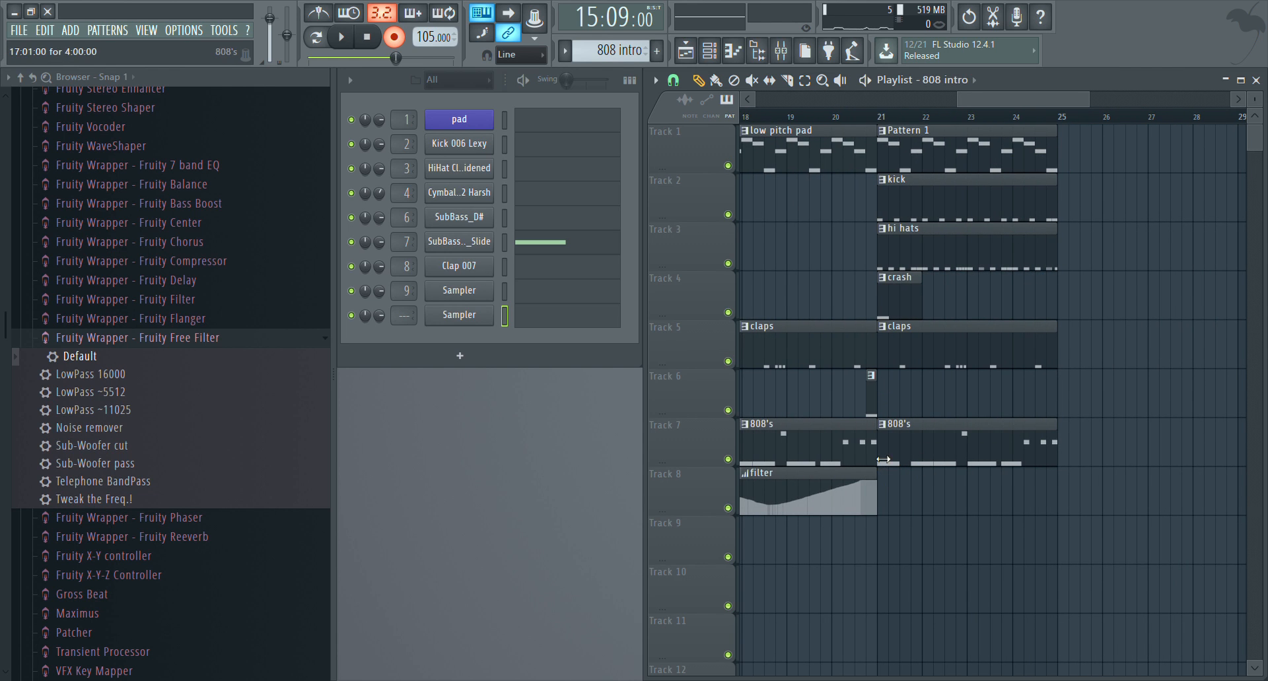
Turn off recording and play the transition into bar 21 from late in bar 19
left_click(827, 117)
key("space")
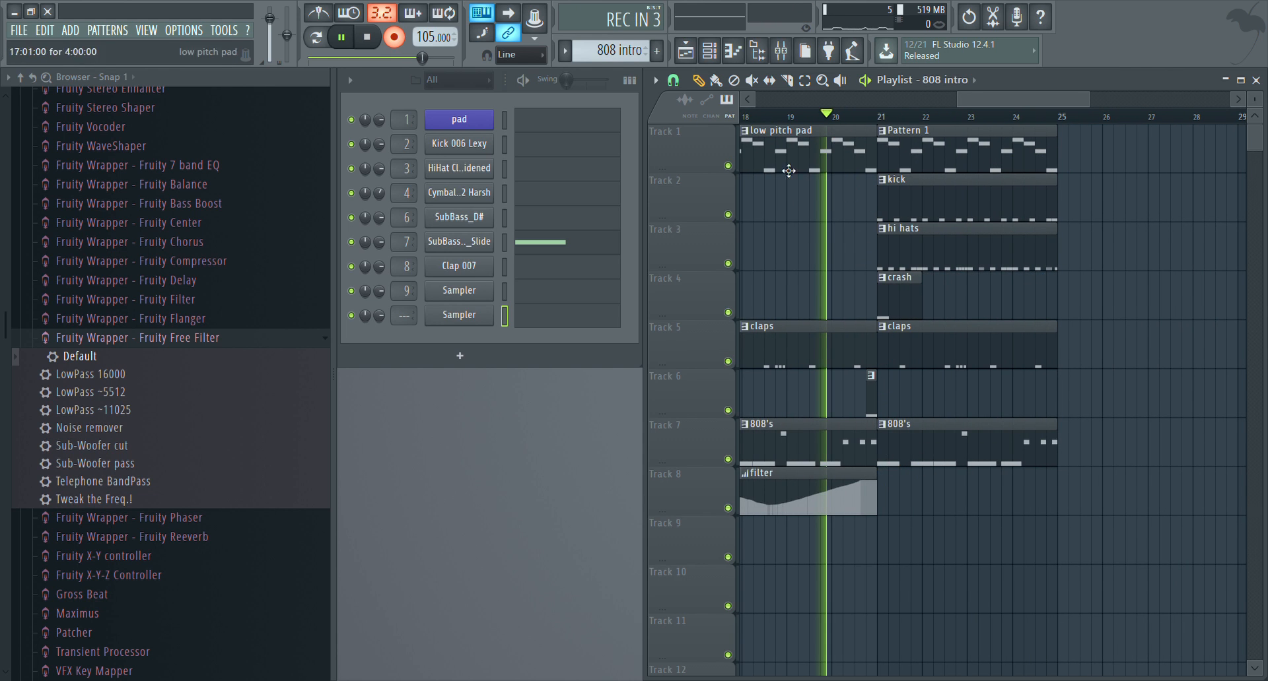
key("space")
scroll(953, 96, "left", 3)
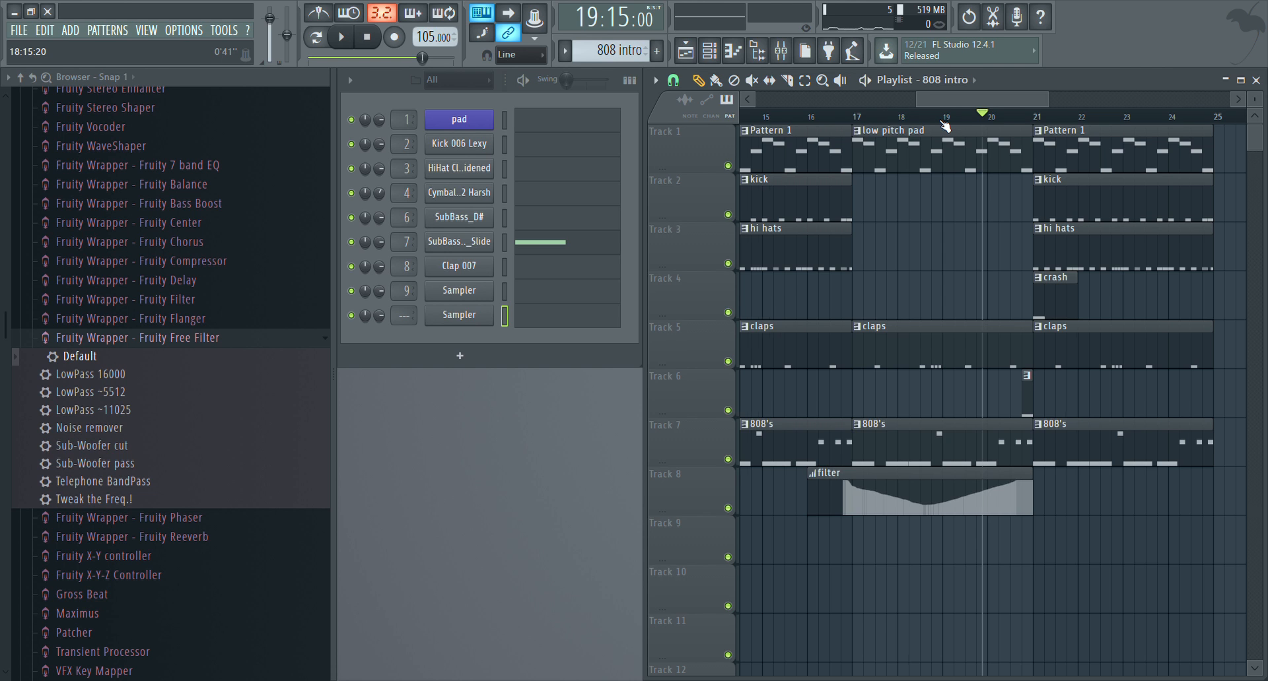
Set the playback position late in bar 18, within the low pitch pad section
scroll(941, 121, "down", 5)
left_click_drag(920, 97, 906, 100)
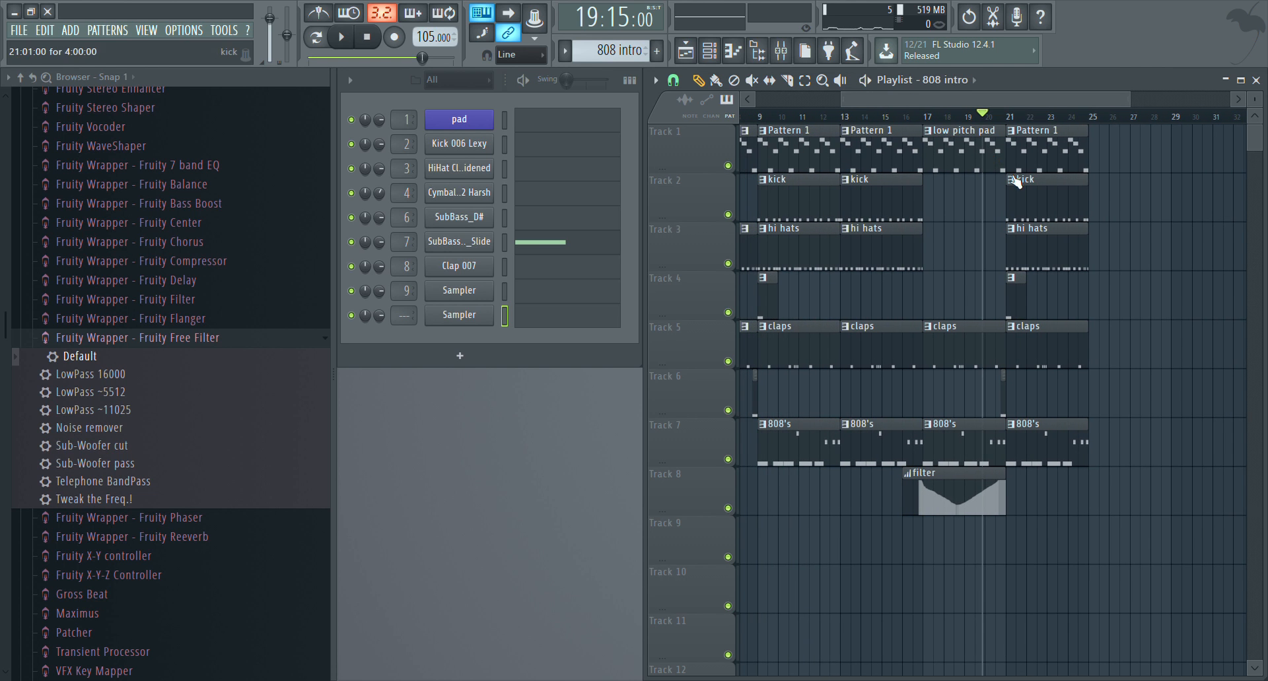
left_click(960, 122)
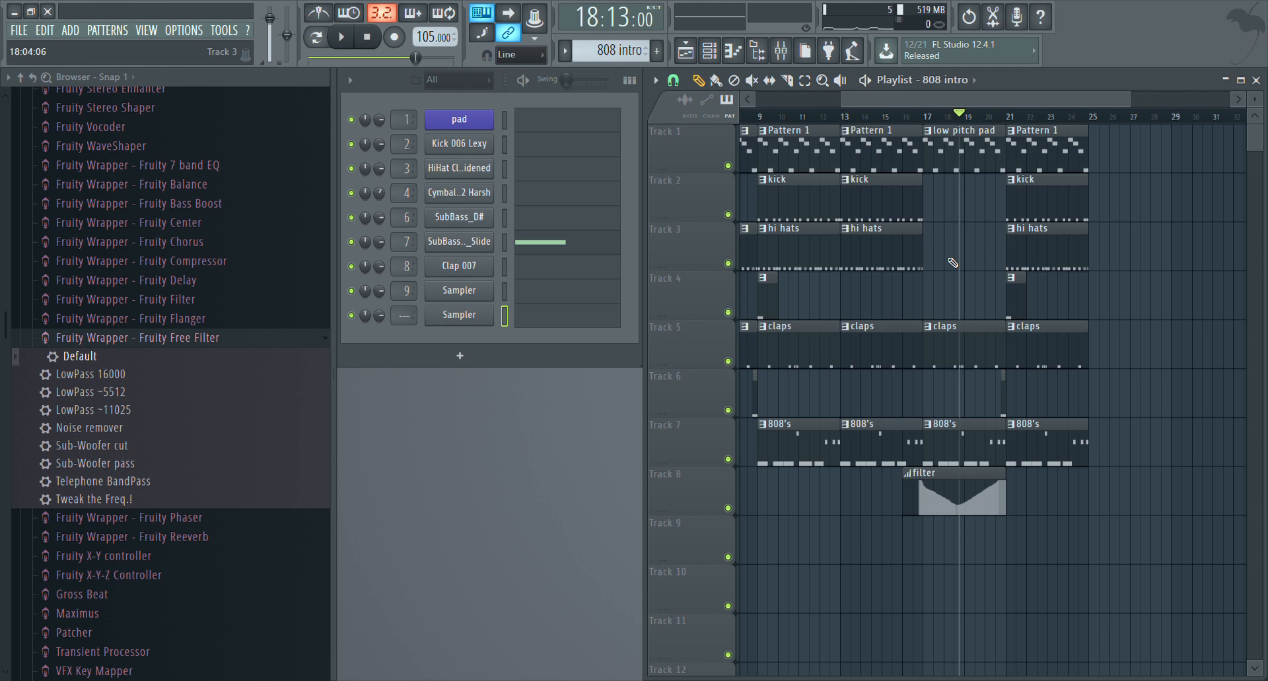
left_click(526, 123)
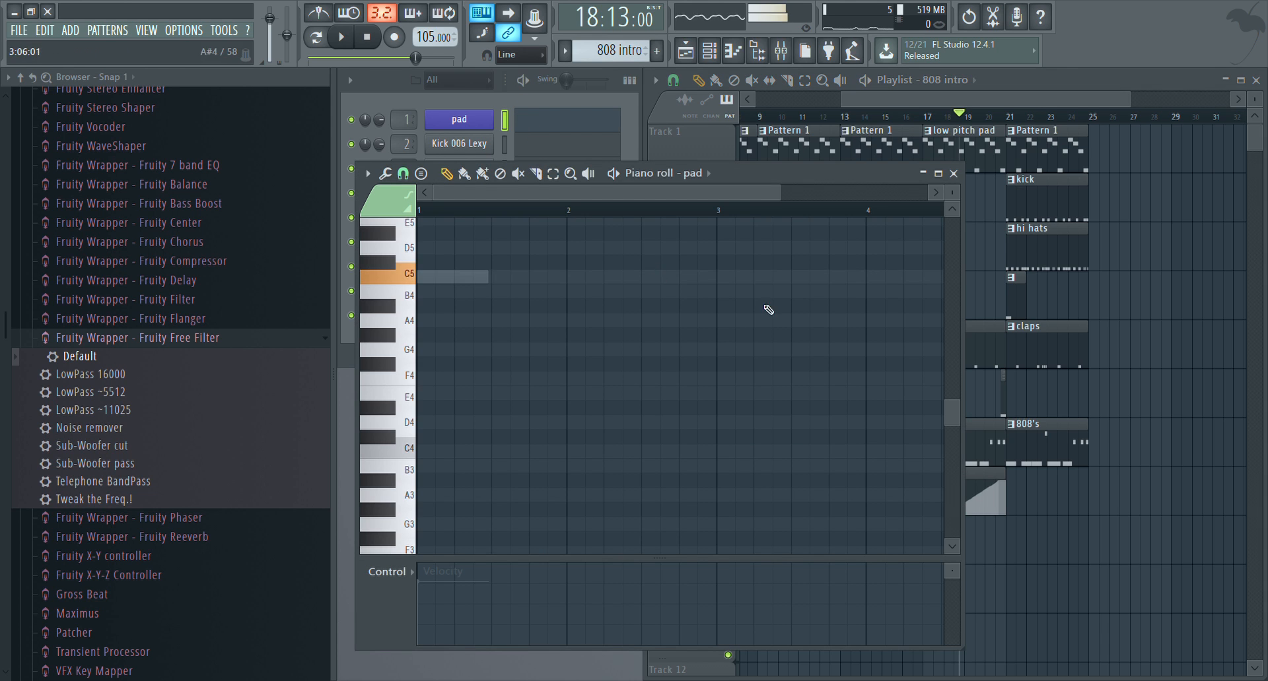
left_click(957, 173)
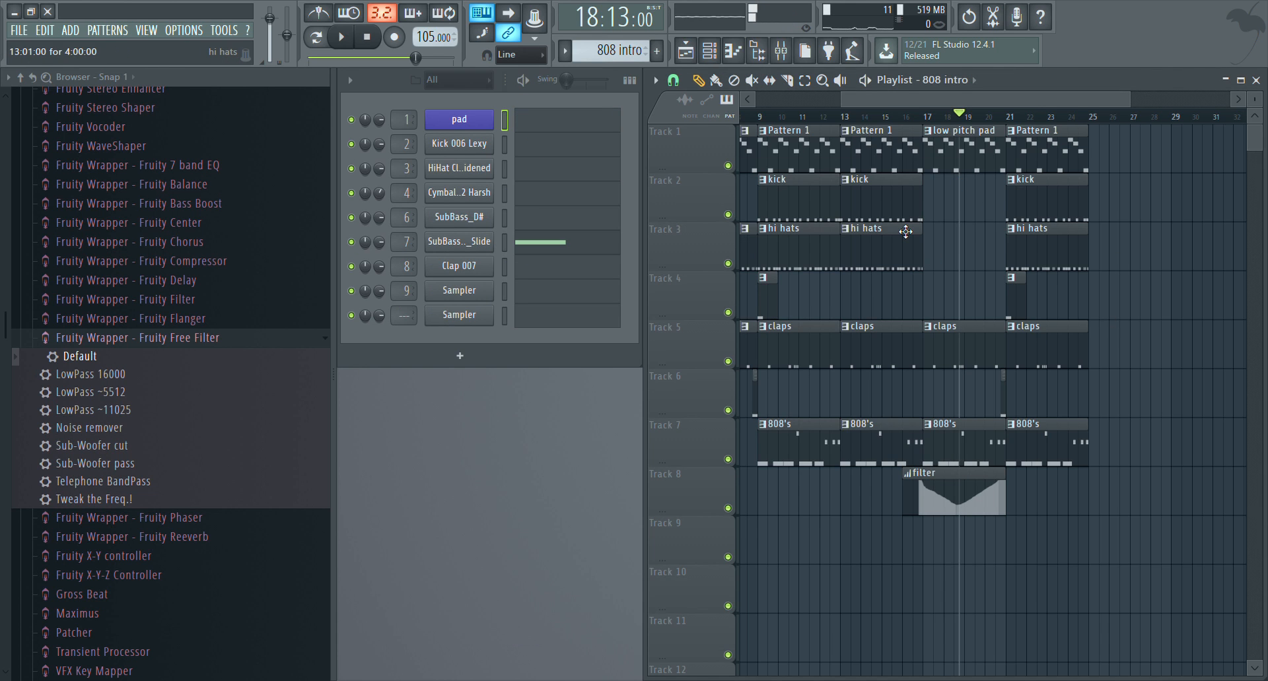
left_click(860, 119)
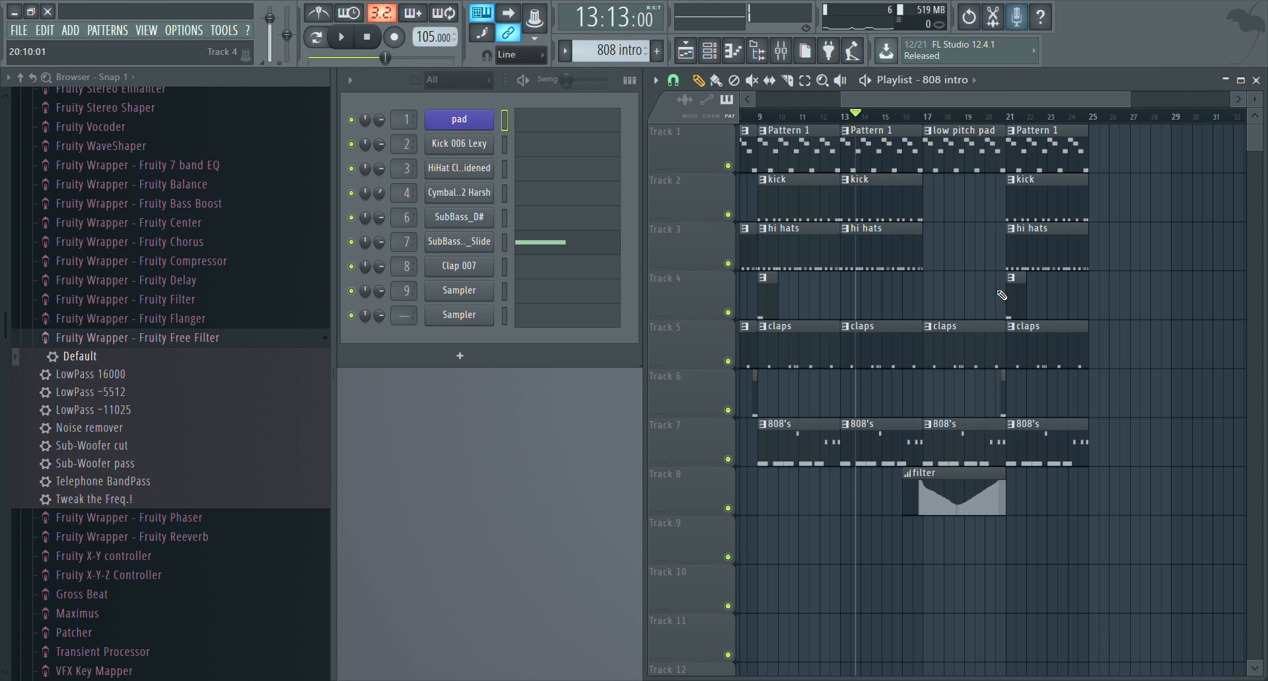
Redraw the filter clip's frequency events to fall from bar 1, dip midway through bar 3 and rise to 100% at bar 5
left_click(954, 491)
double_click(963, 497)
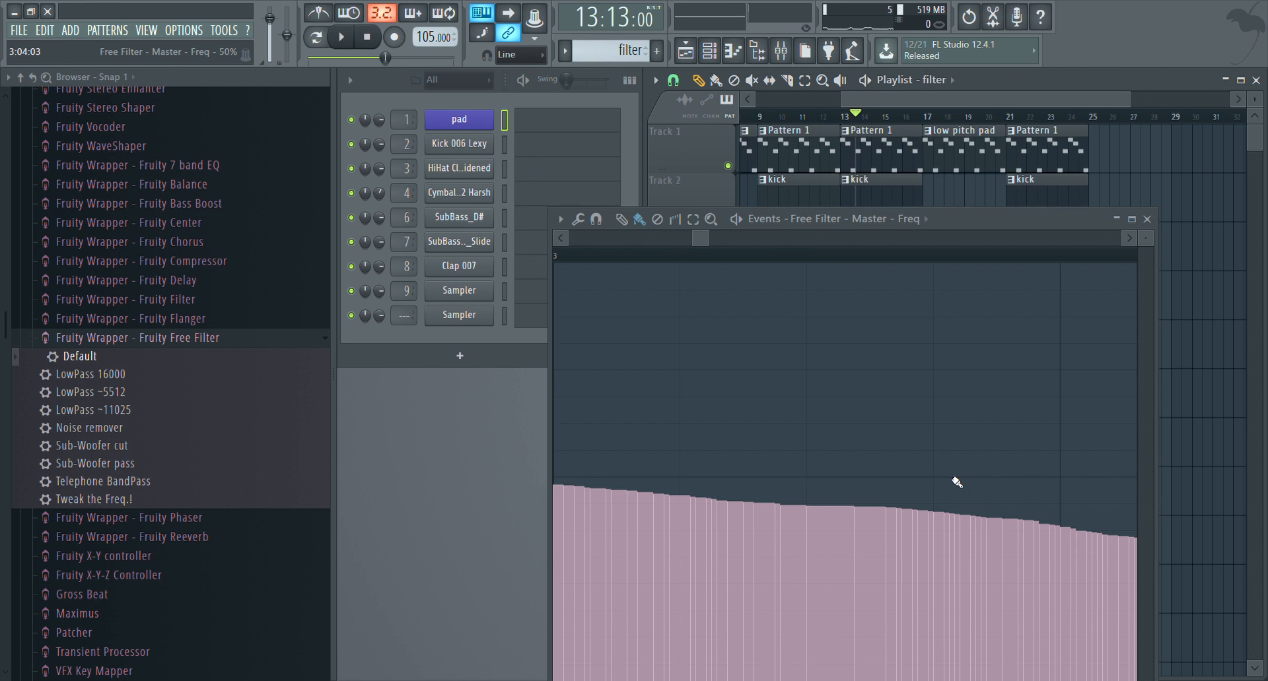
scroll(801, 263, "down", 5)
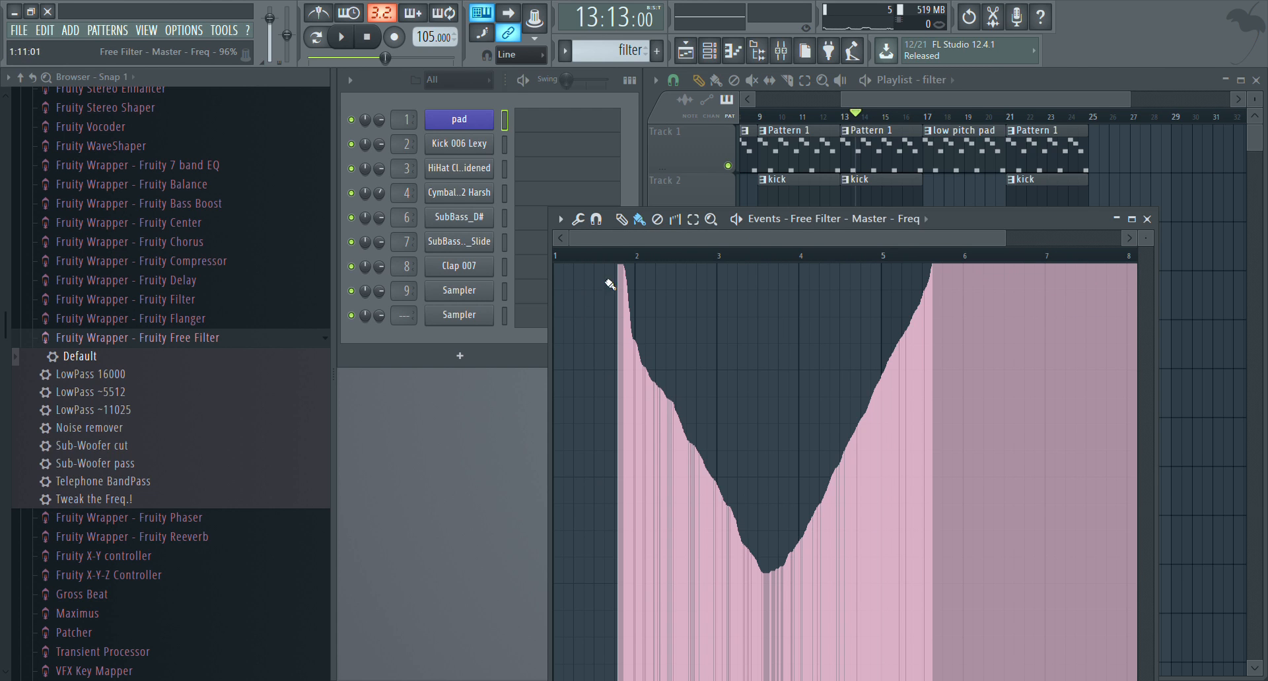
mouse_move(599, 266)
left_mouse_down()
mouse_move(511, 248)
mouse_move(580, 232)
left_mouse_up()
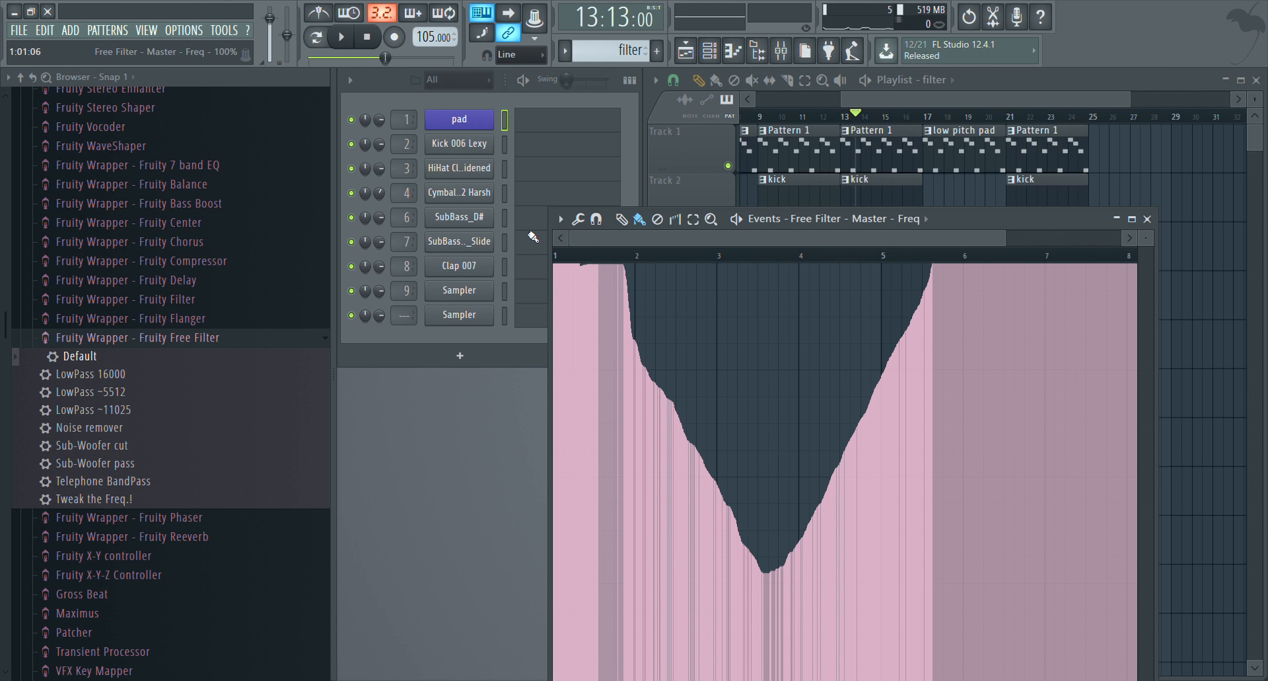
mouse_move(577, 303)
left_mouse_down()
mouse_move(615, 386)
mouse_move(760, 574)
mouse_move(799, 553)
mouse_move(817, 522)
mouse_move(865, 387)
left_mouse_up()
mouse_move(884, 272)
left_mouse_down()
mouse_move(885, 260)
mouse_move(970, 253)
left_mouse_up()
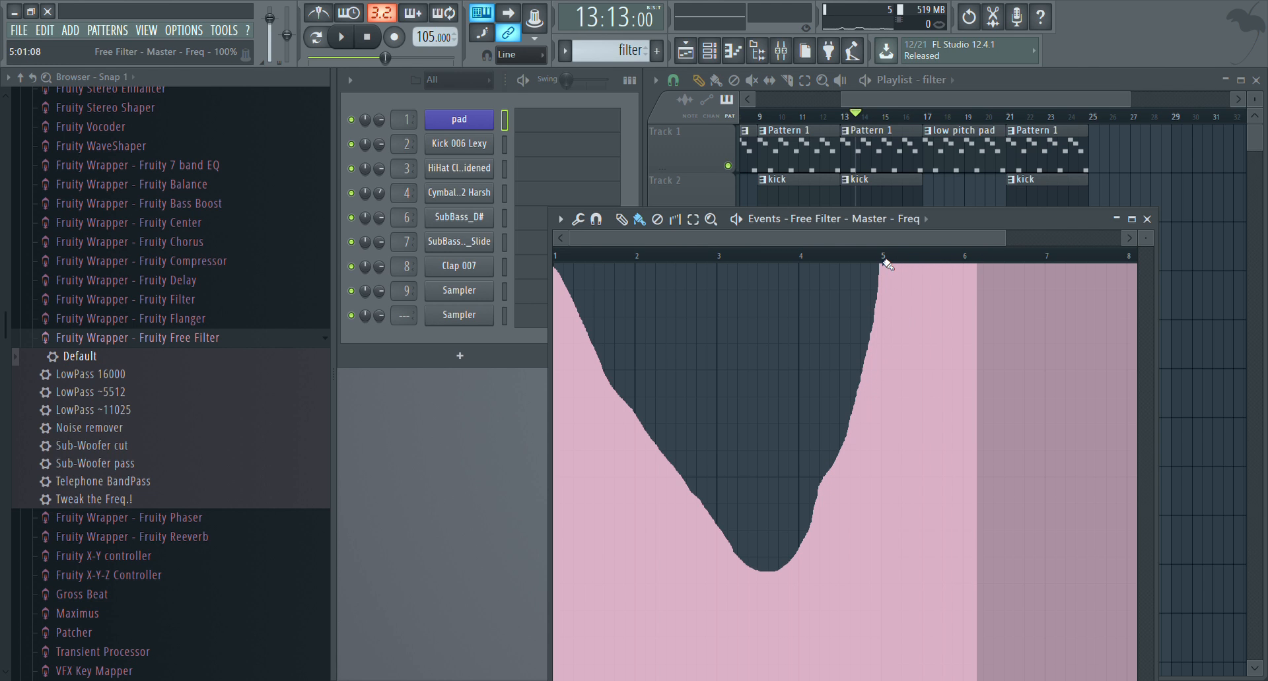
key("ctrl+z")
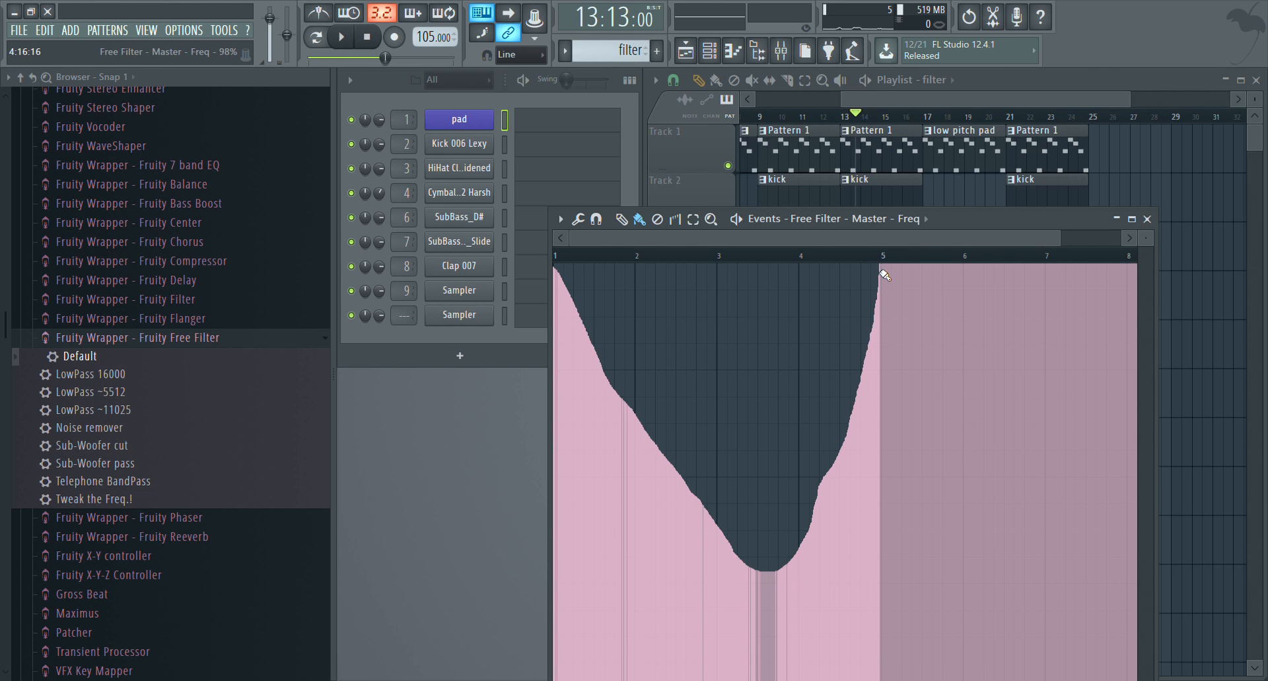
Smooth the slopes and the dip of the filter frequency curve, and align the filter clip on Track 8 with bar 17
mouse_move(878, 273)
left_mouse_down()
mouse_move(880, 260)
mouse_move(873, 276)
left_mouse_up()
left_click_drag(864, 327, 844, 399)
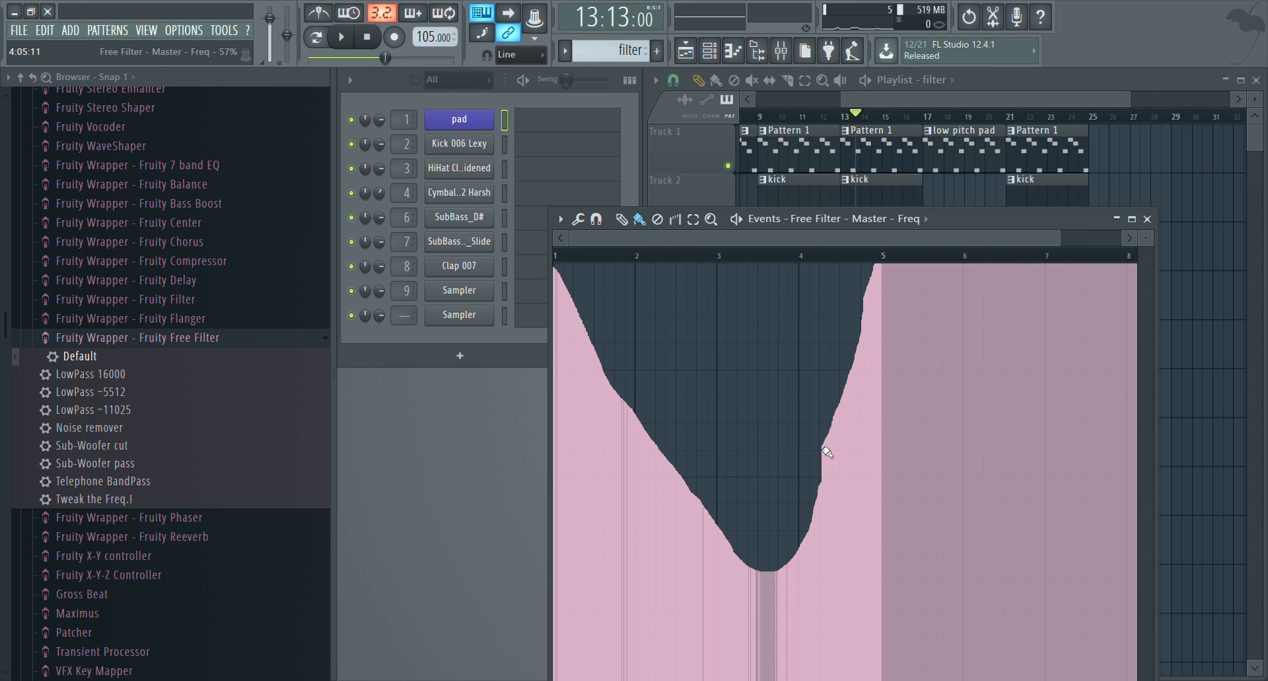
mouse_move(827, 452)
left_mouse_down()
mouse_move(803, 502)
mouse_move(765, 510)
mouse_move(679, 477)
mouse_move(716, 518)
mouse_move(770, 529)
mouse_move(810, 494)
left_mouse_up()
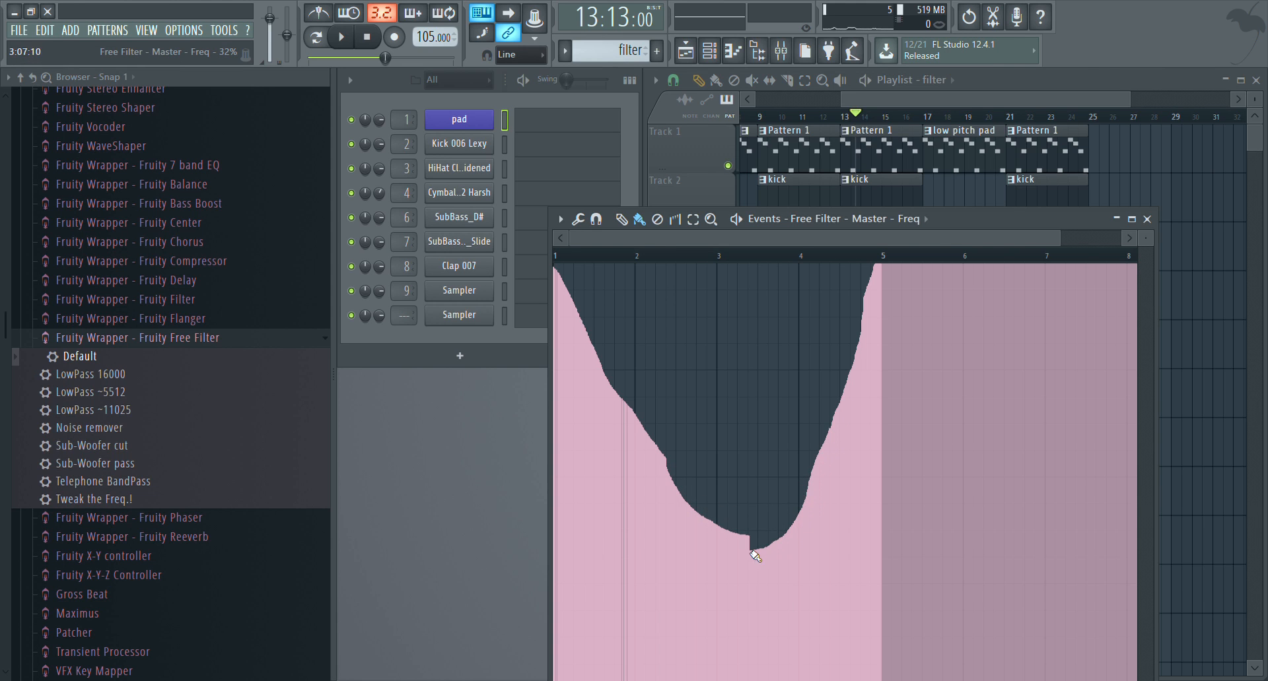
mouse_move(654, 443)
left_mouse_down()
mouse_move(626, 403)
mouse_move(669, 488)
left_mouse_up()
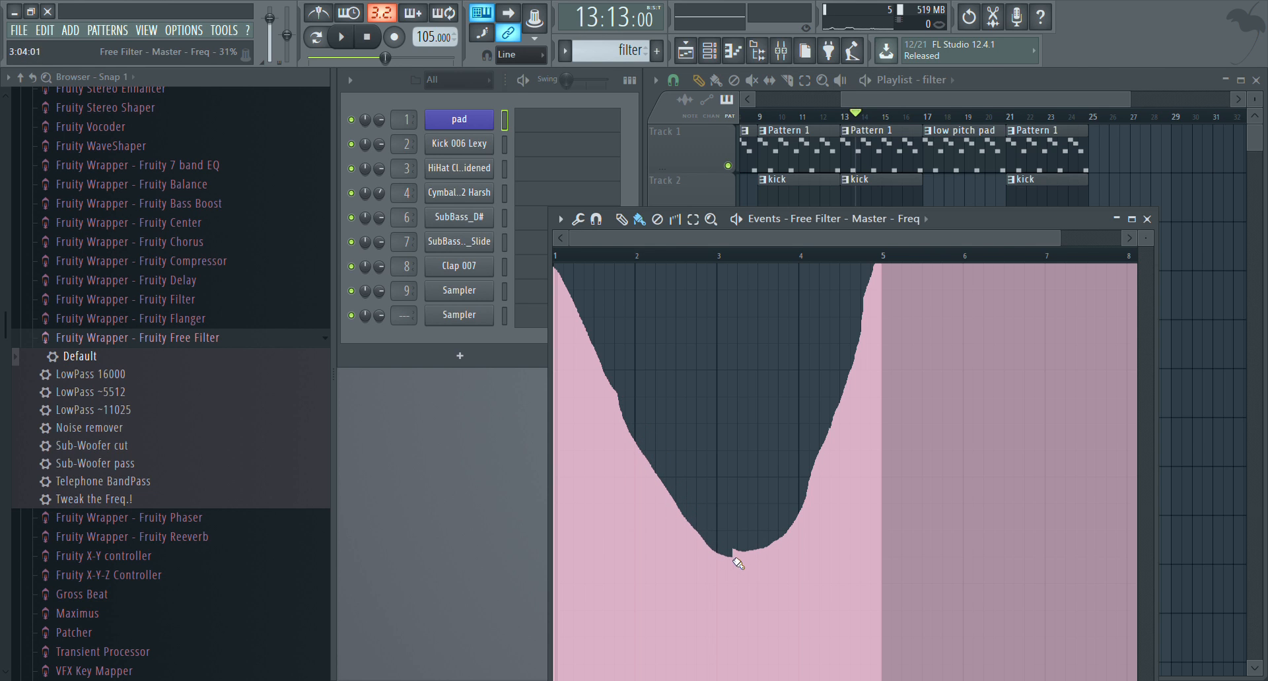
left_click_drag(804, 489, 809, 471)
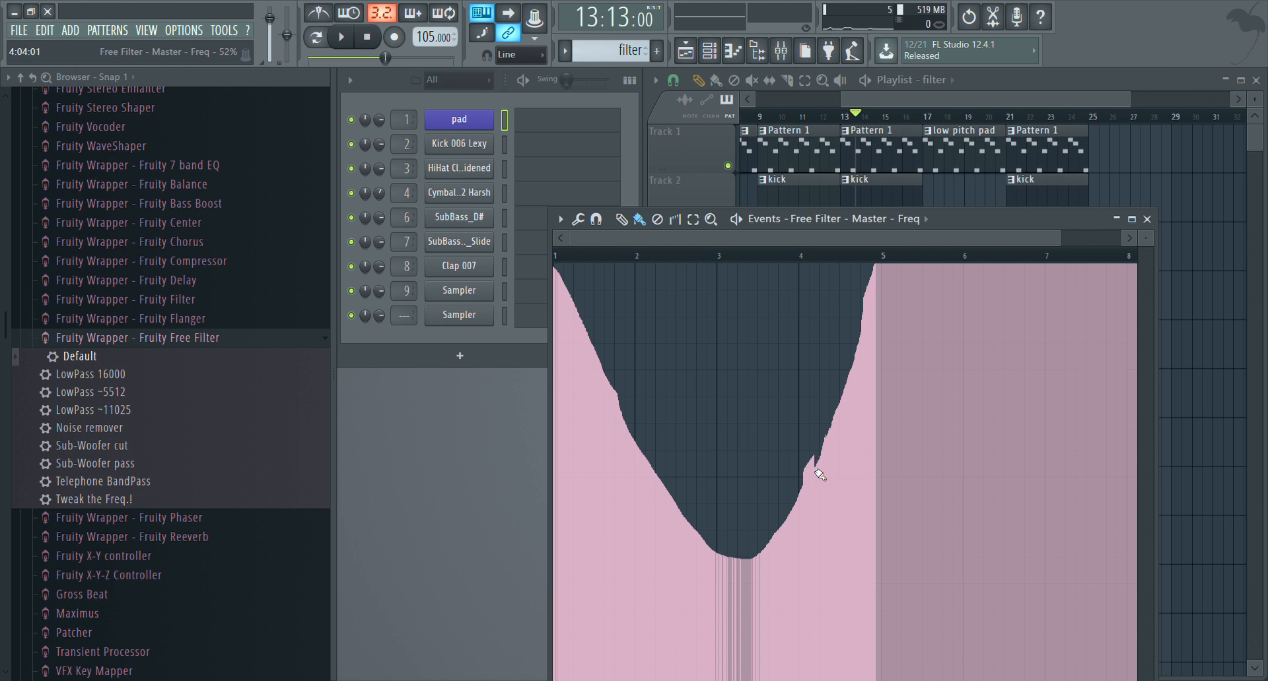
left_click(1146, 218)
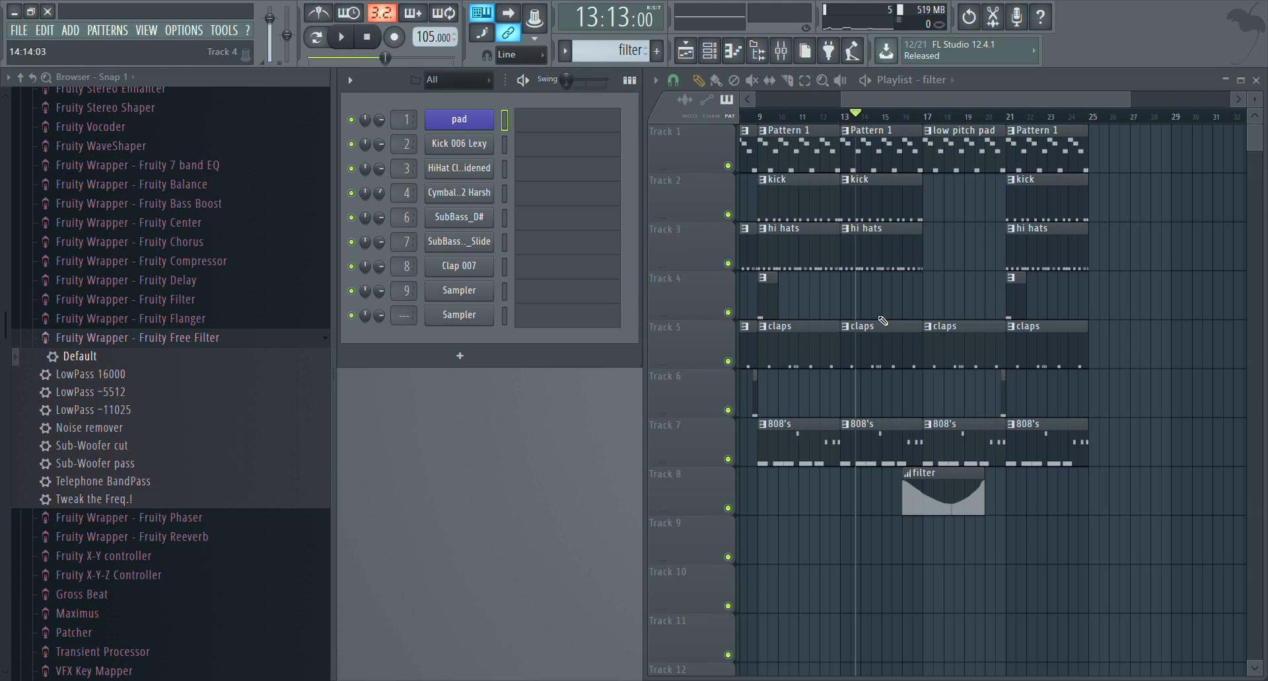
left_click_drag(941, 507, 960, 510)
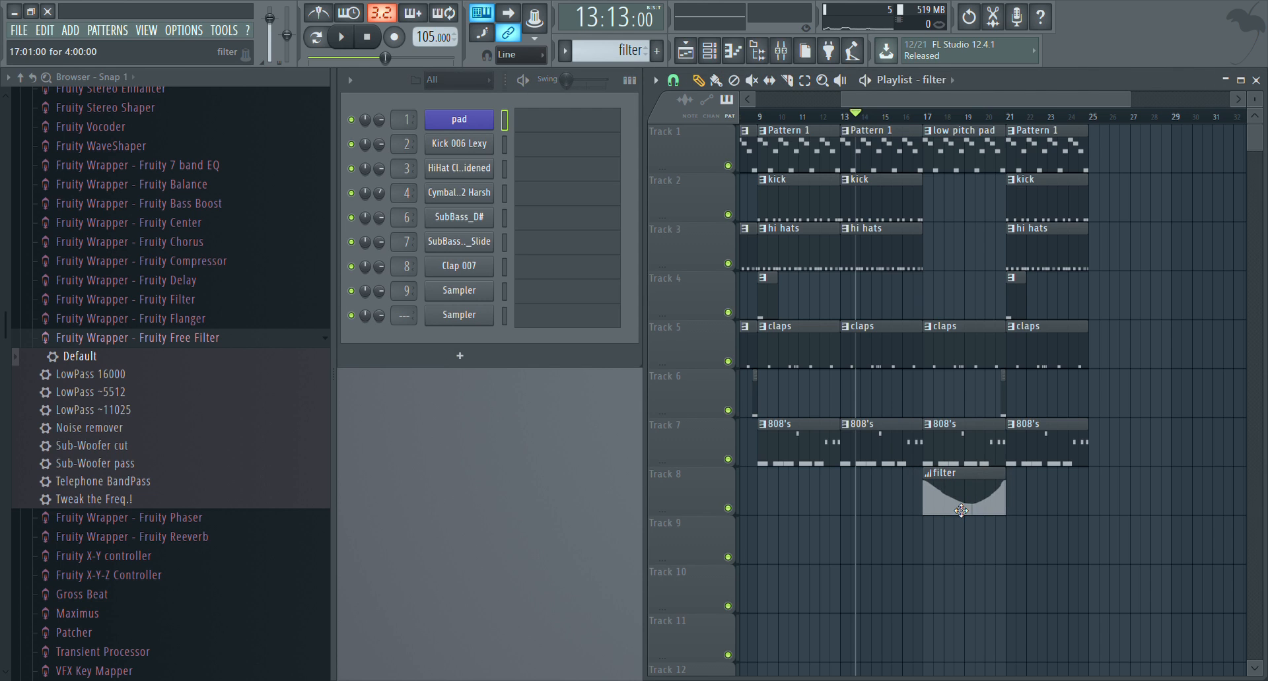
Play the transition into bar 21 from late in bar 20
left_click(1011, 117)
left_click(1000, 120)
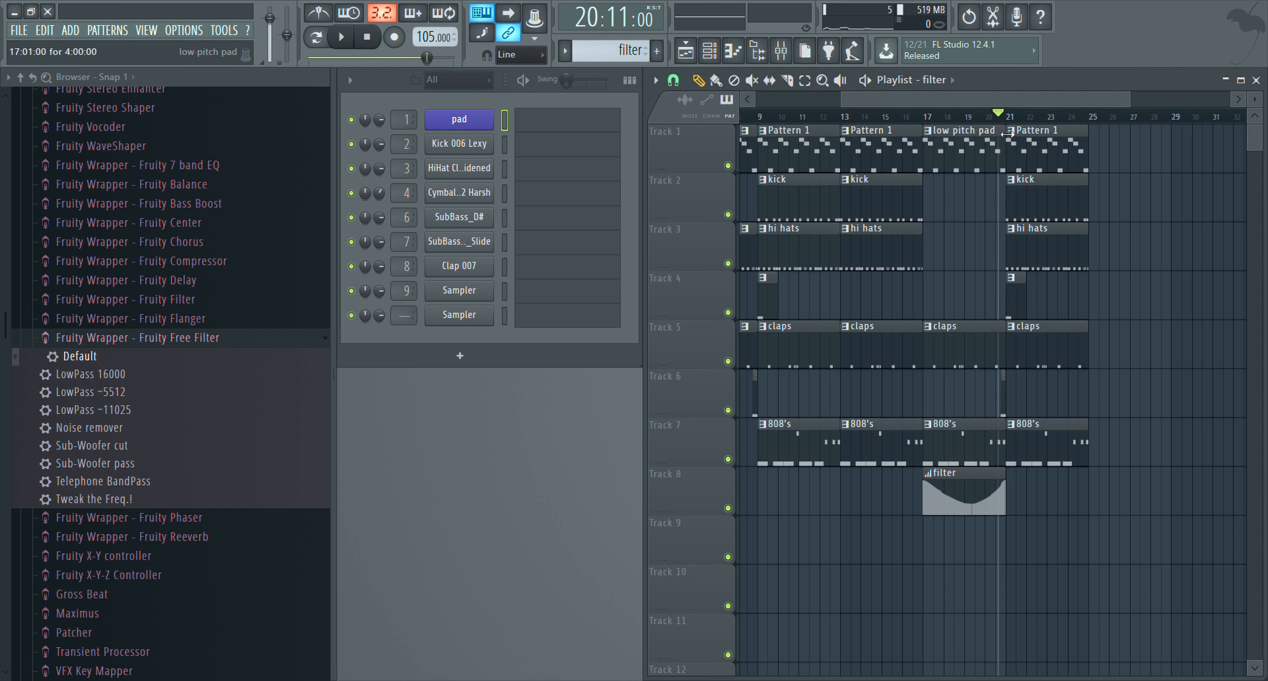
key("space")
key("space")
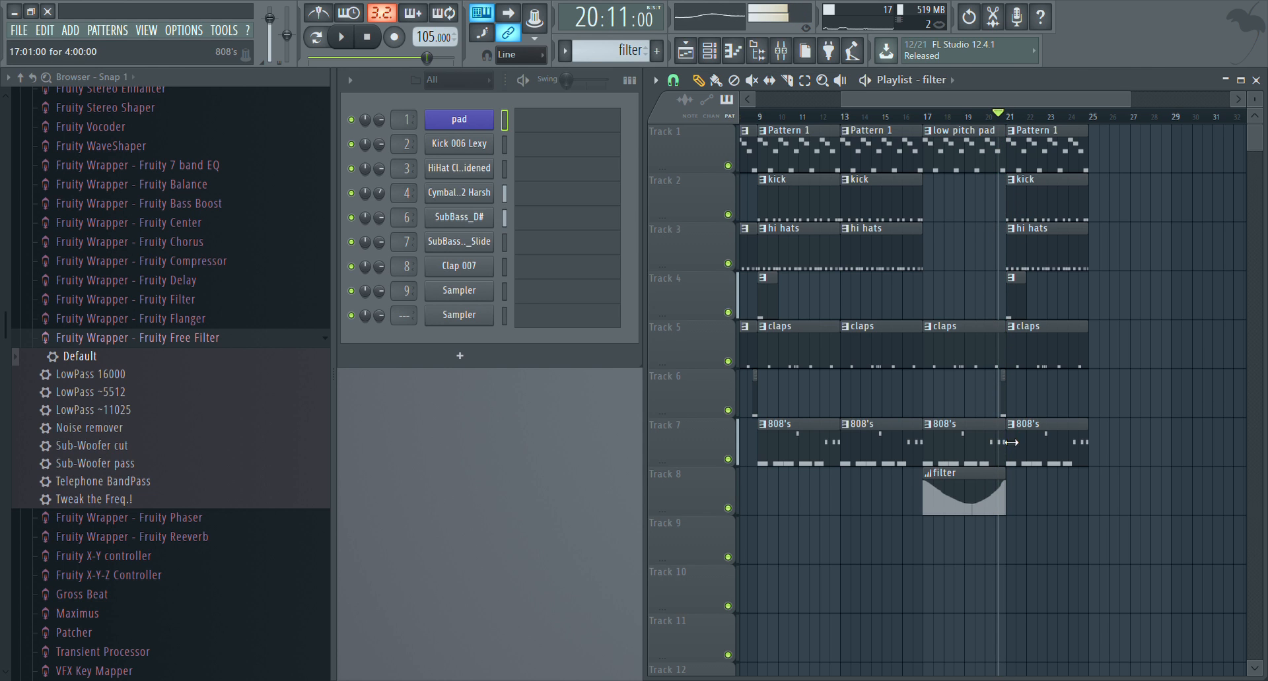
key("space")
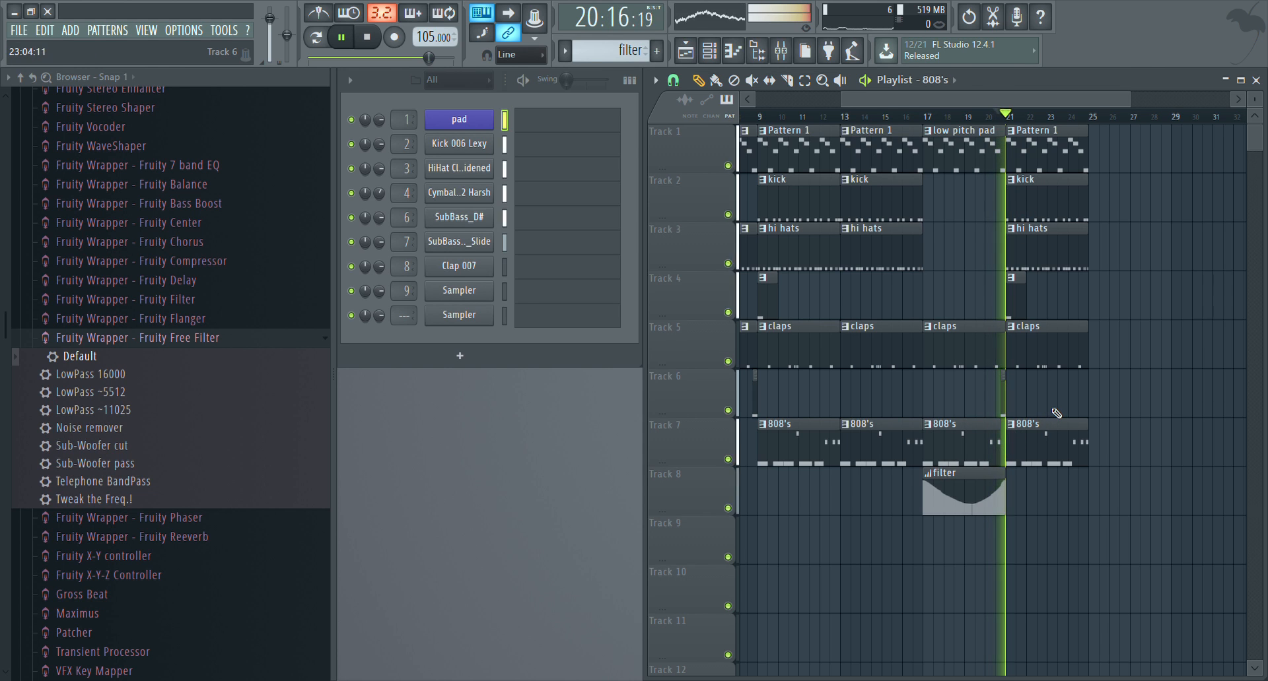
key("space")
Create a channel volume automation clip for the SubBass_A#_Slide sampler used in the 808 intro pattern
left_click(1011, 399)
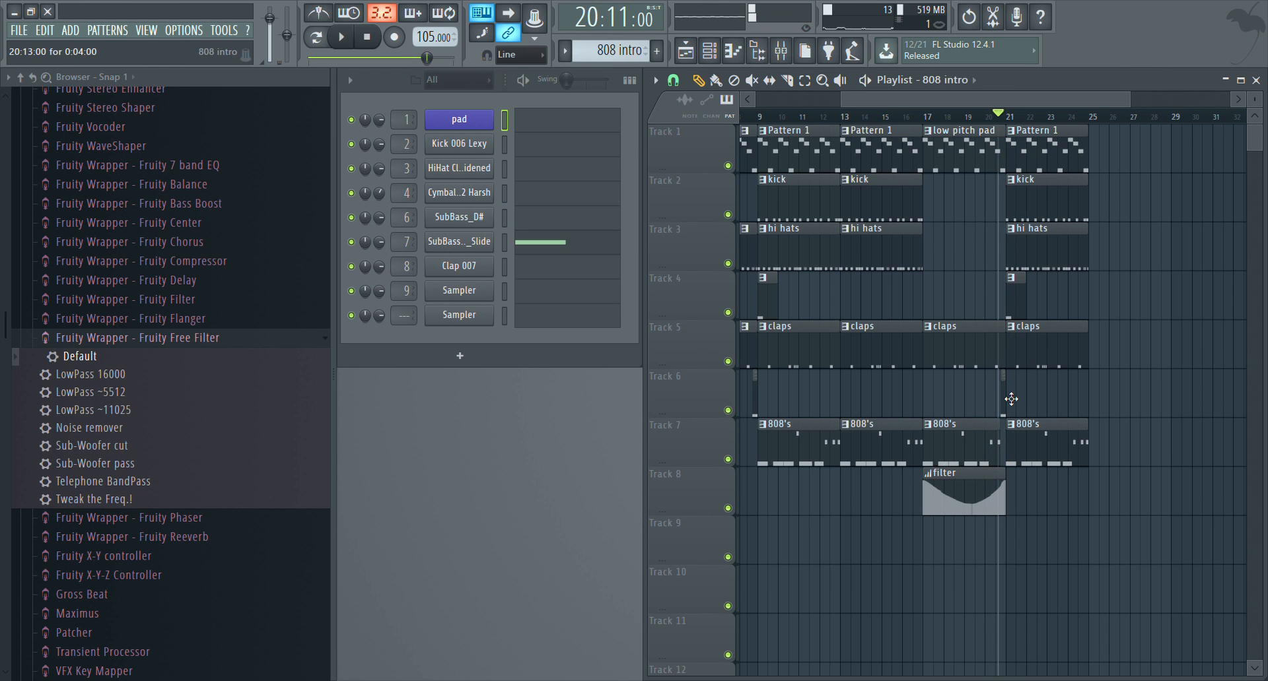
left_click(467, 249)
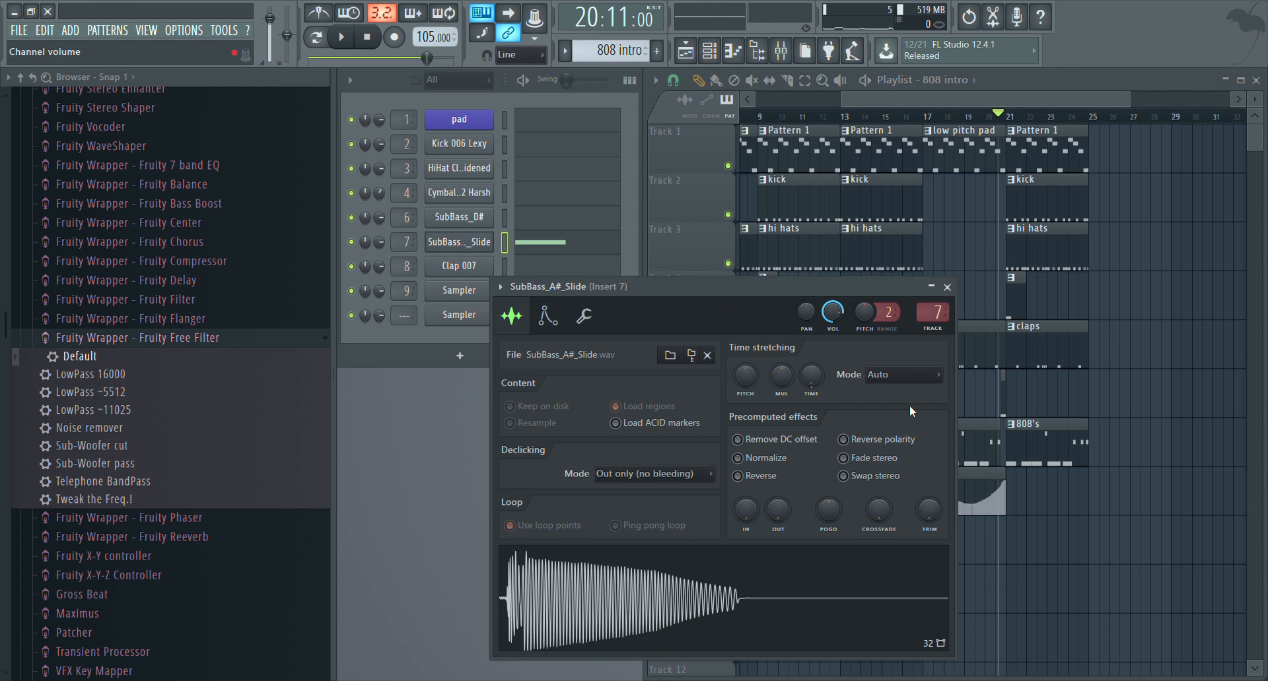
left_click(948, 289)
scroll(1149, 122, "up", 8)
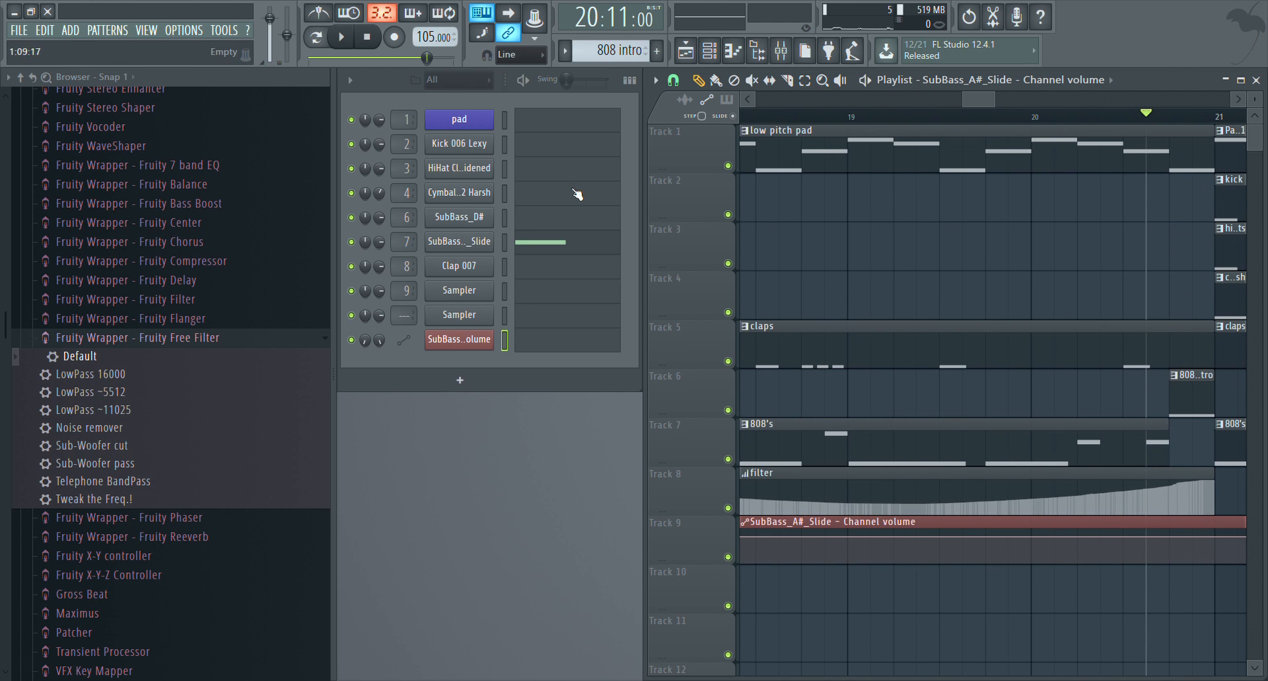
left_click(549, 244)
left_click(958, 173)
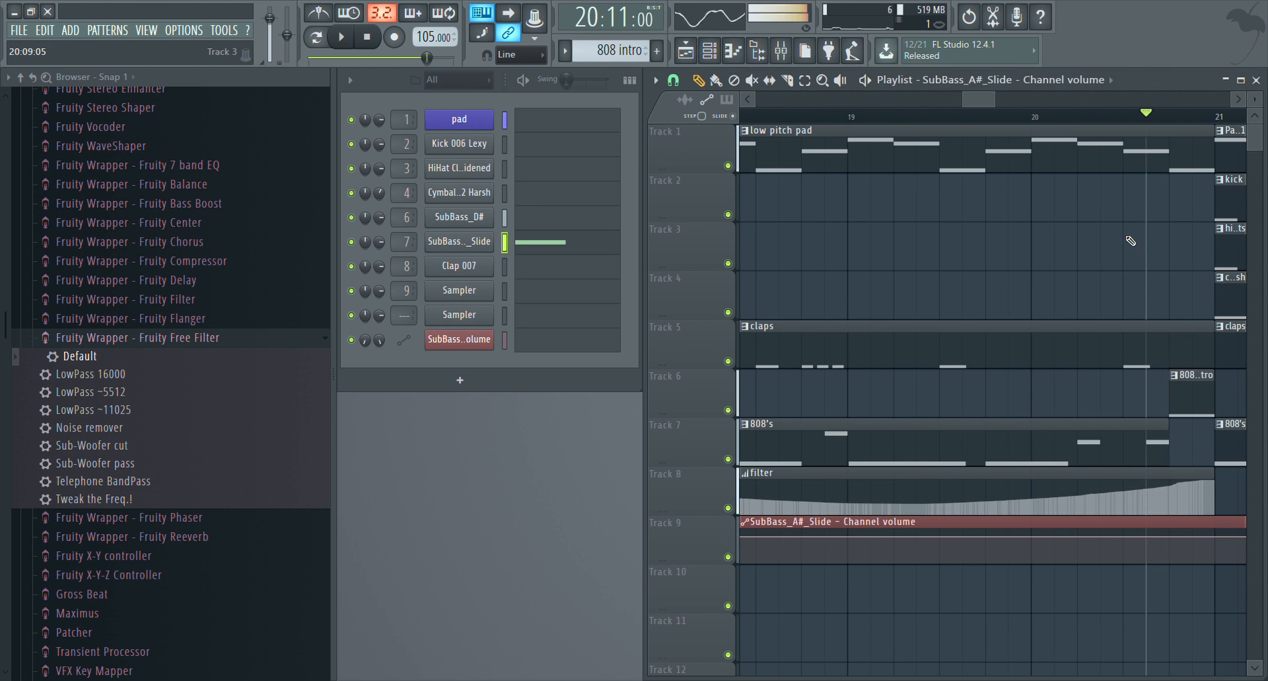
Raise the SubBass_A#_Slide volume automation only across the 808 intro clip from 20:13 to bar 21, and play it
right_click(1189, 538)
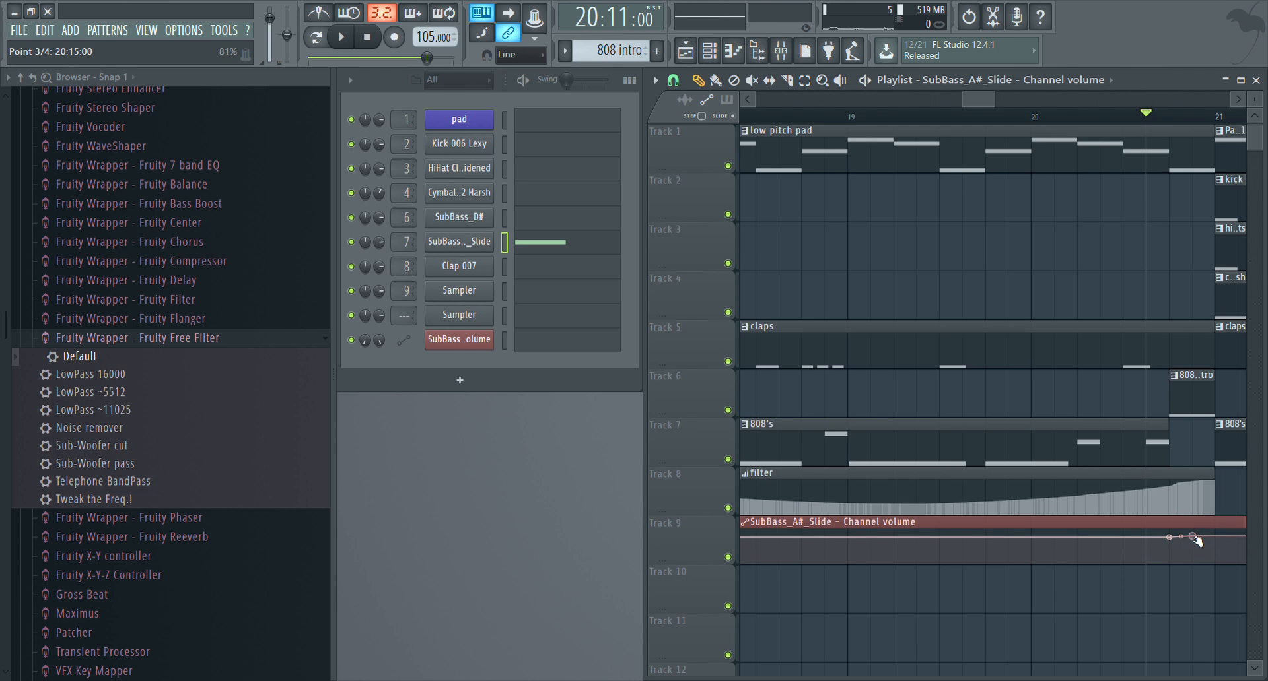
left_click_drag(1196, 540, 1166, 528)
key("space")
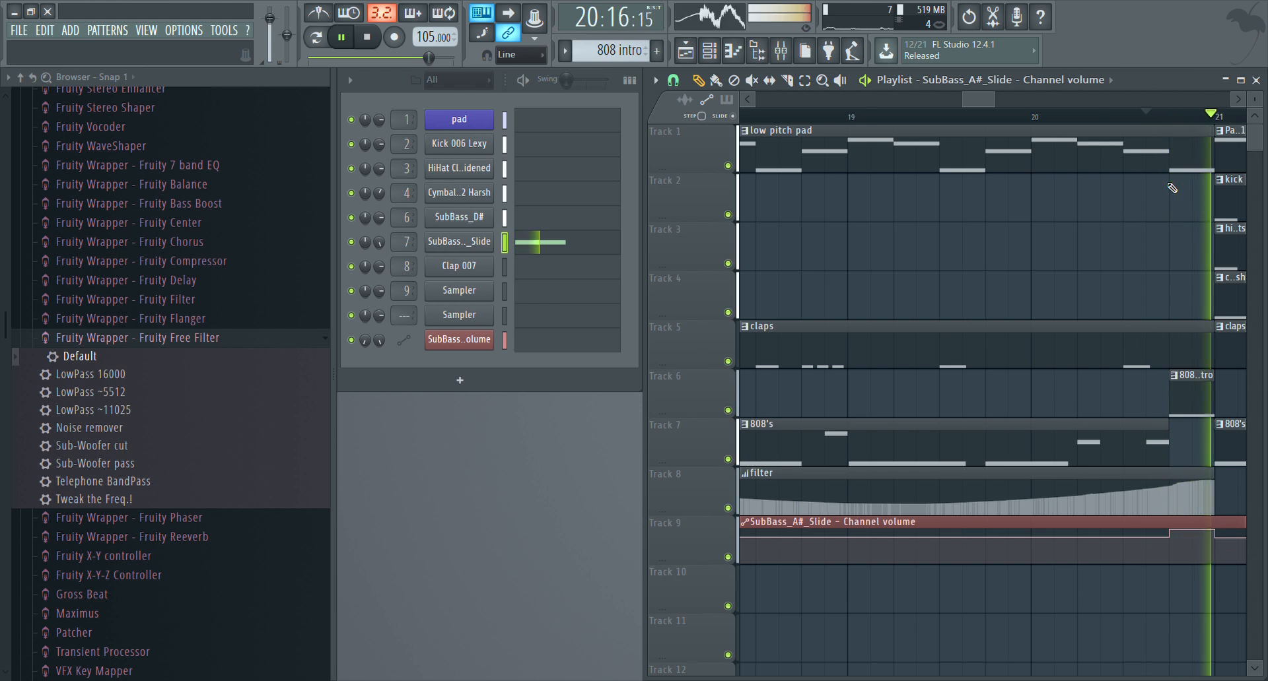
key("space")
Play the transitions into bar 21 and bar 9 to compare both 808 intros
scroll(1100, 124, "down", 3)
scroll(1100, 124, "down", 3)
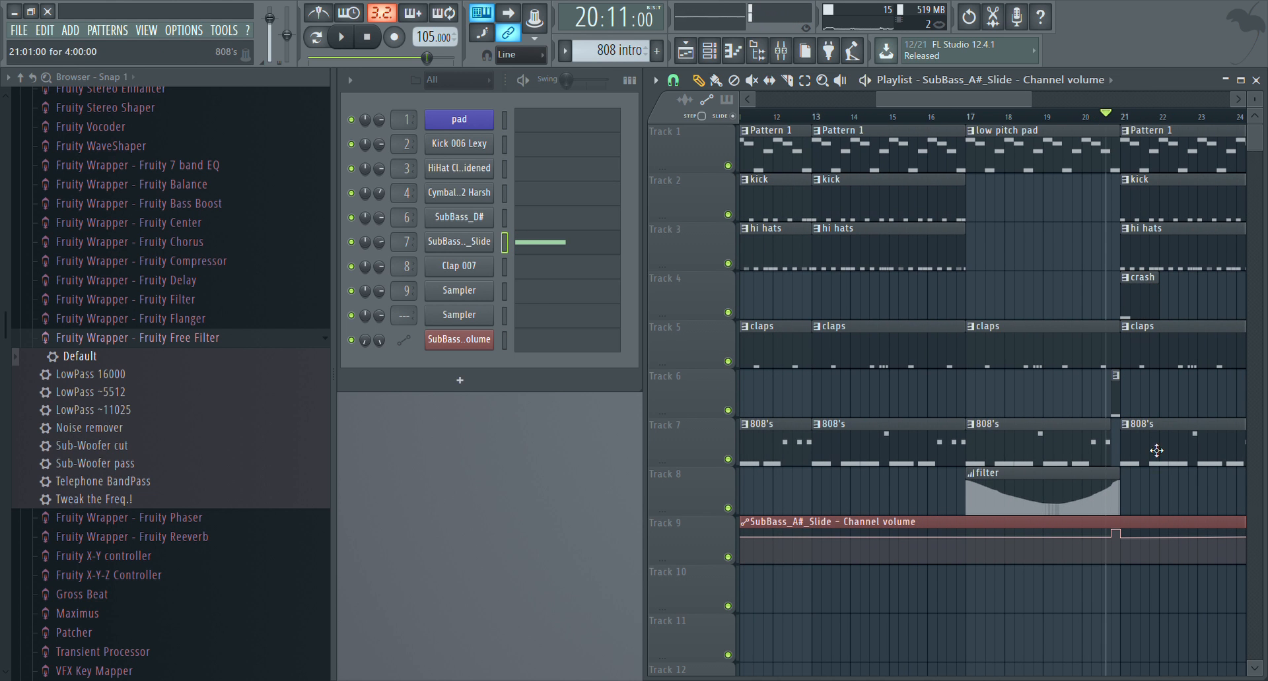
key("space")
key("space")
left_click_drag(988, 100, 913, 99)
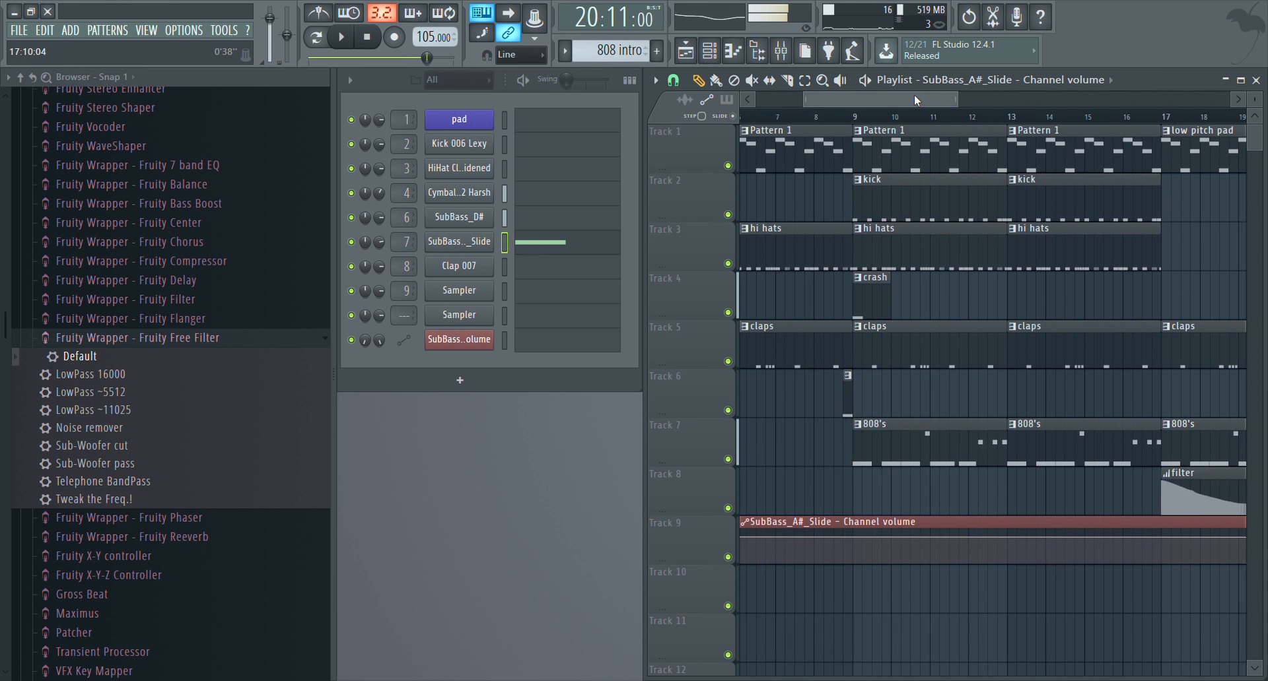
left_click(888, 119)
key("space")
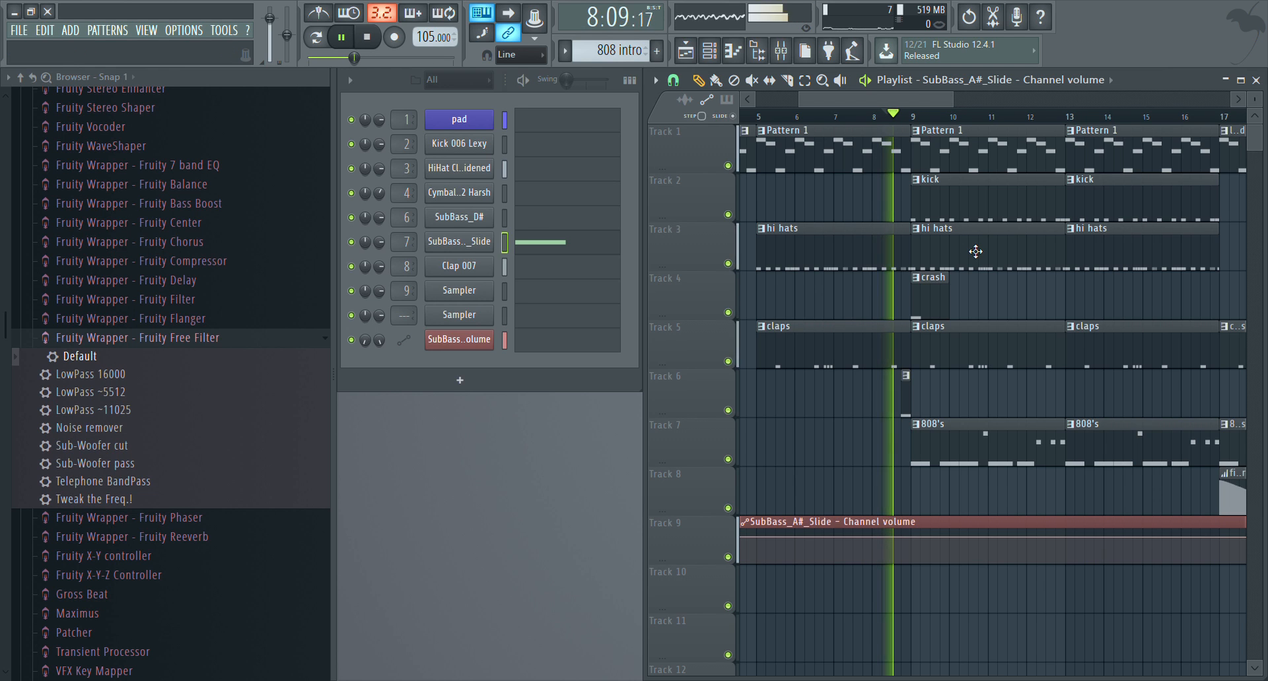
key("space")
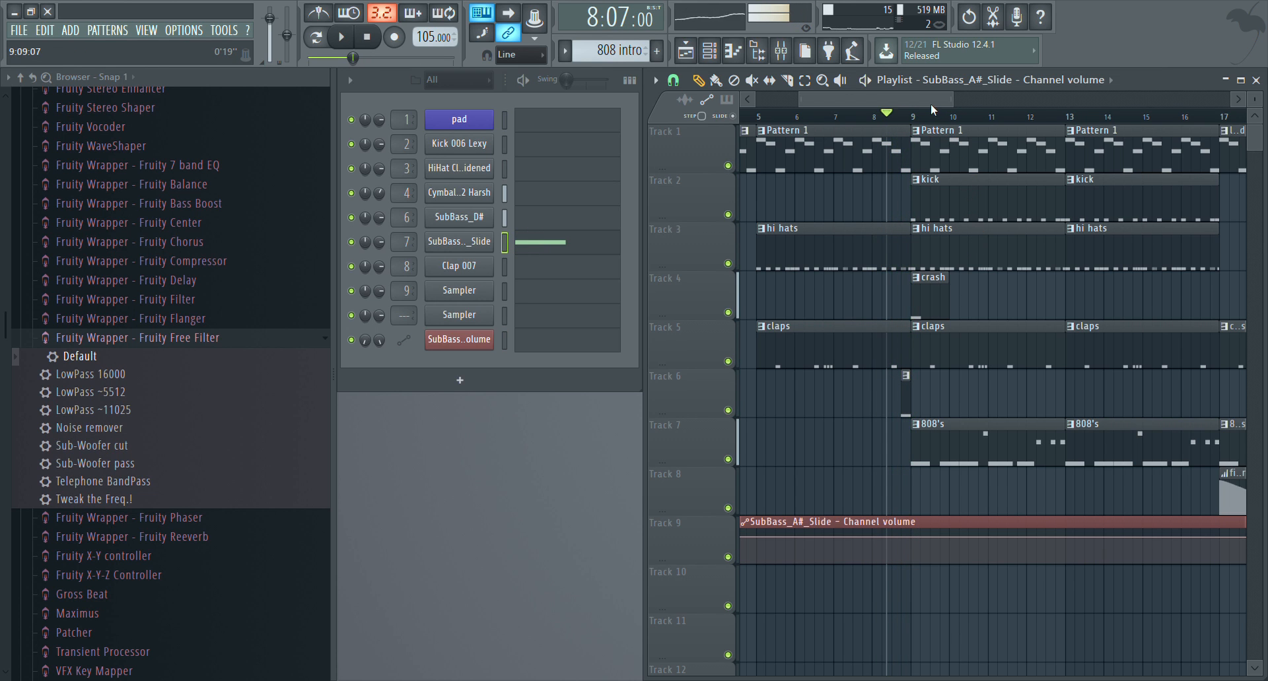
Play the arrangement from bar 17 through the filtered section and the drop at bar 21
left_click_drag(930, 104, 998, 105)
left_click(1000, 119)
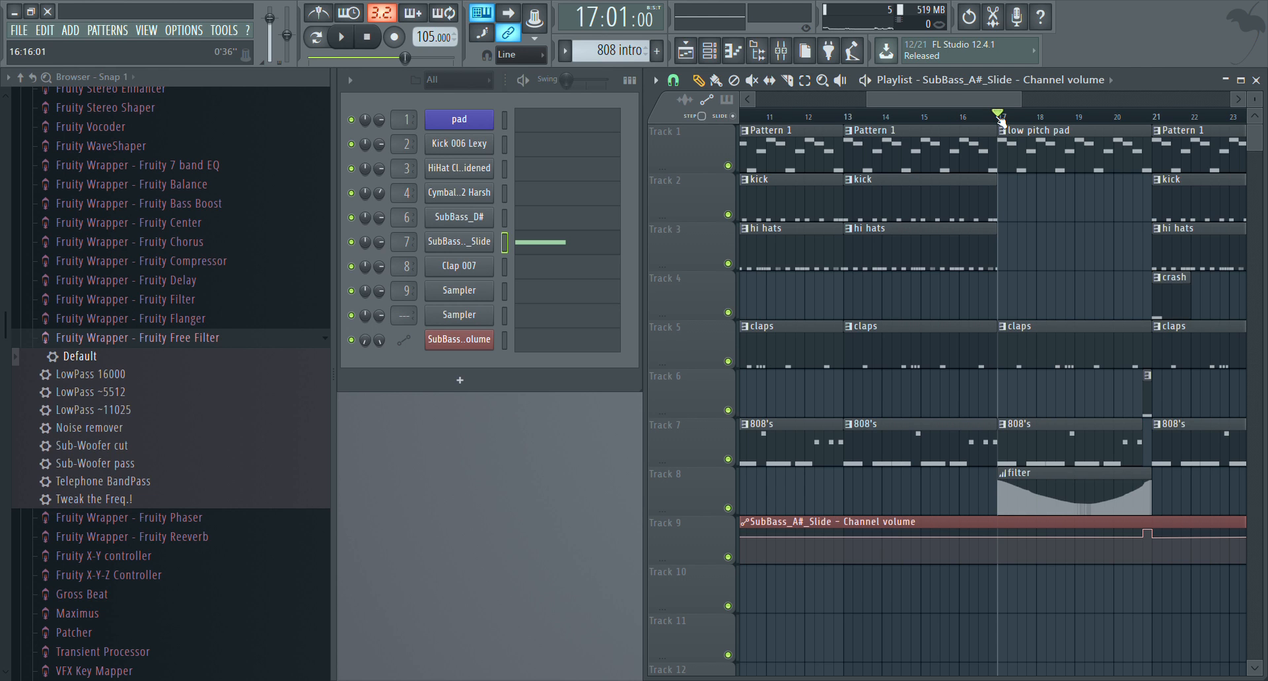
key("space")
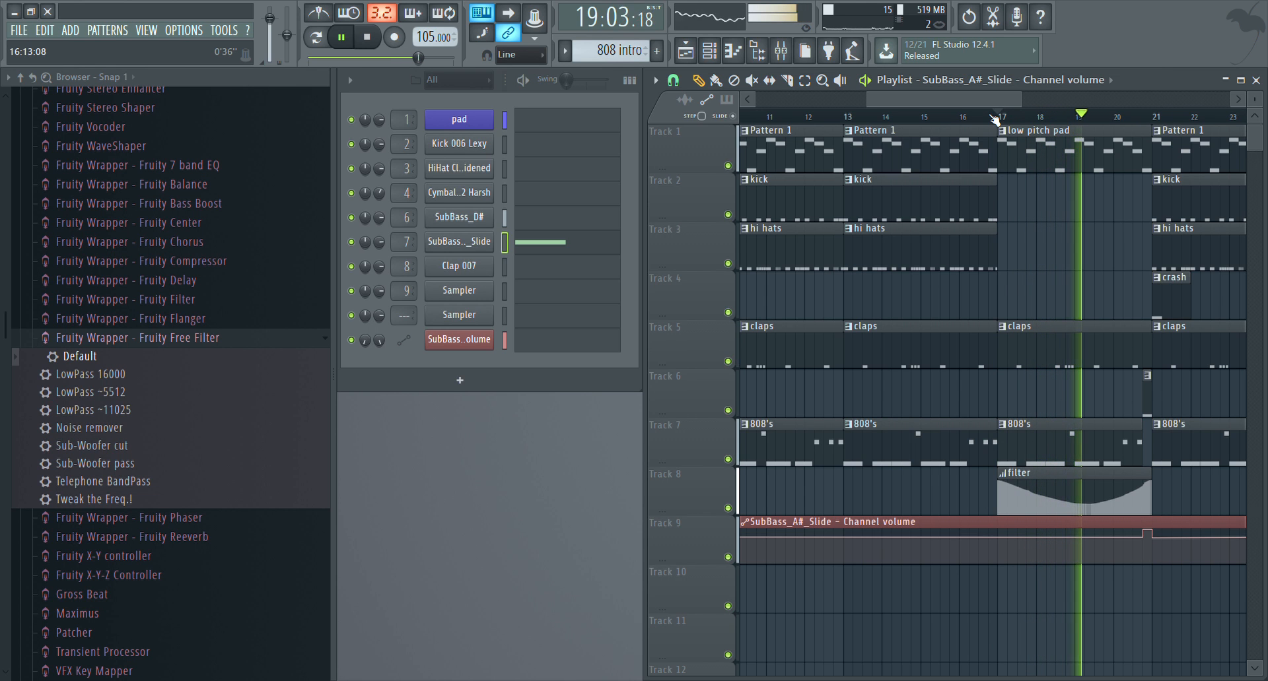
left_click_drag(1001, 102, 1081, 129)
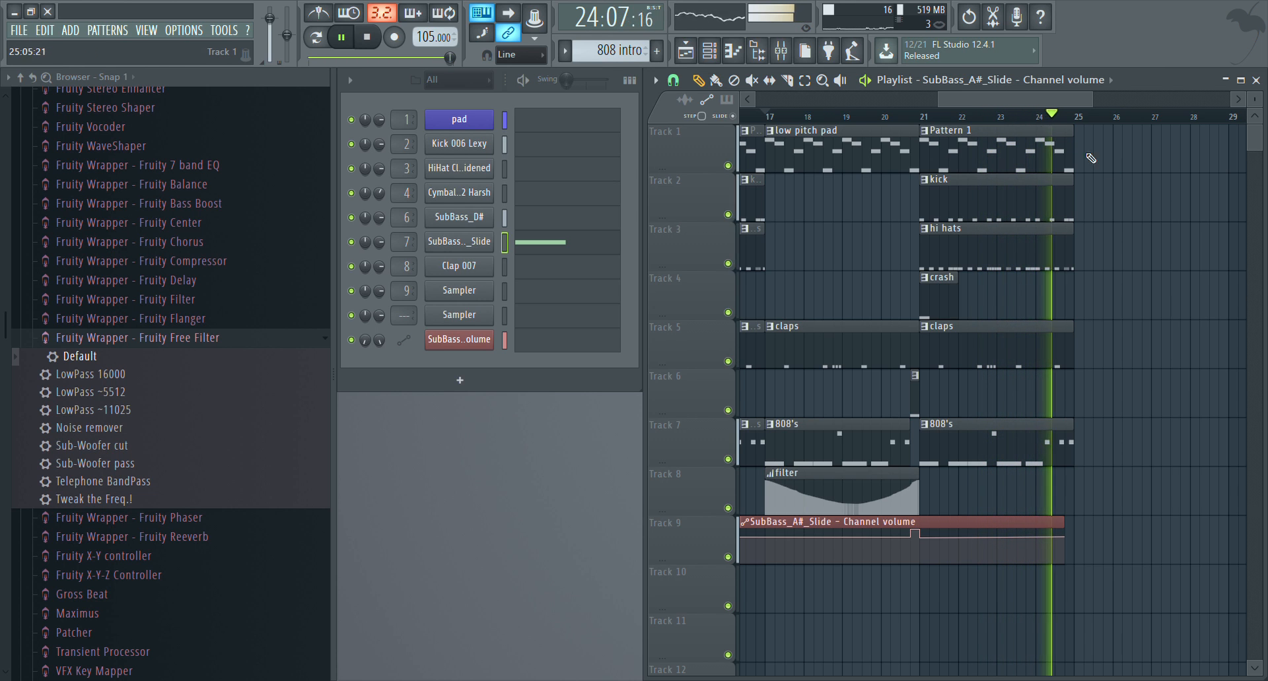
Stop playback and place a low pitch pad clip on Track 1 at bar 25
left_click(883, 161)
left_click(1089, 160)
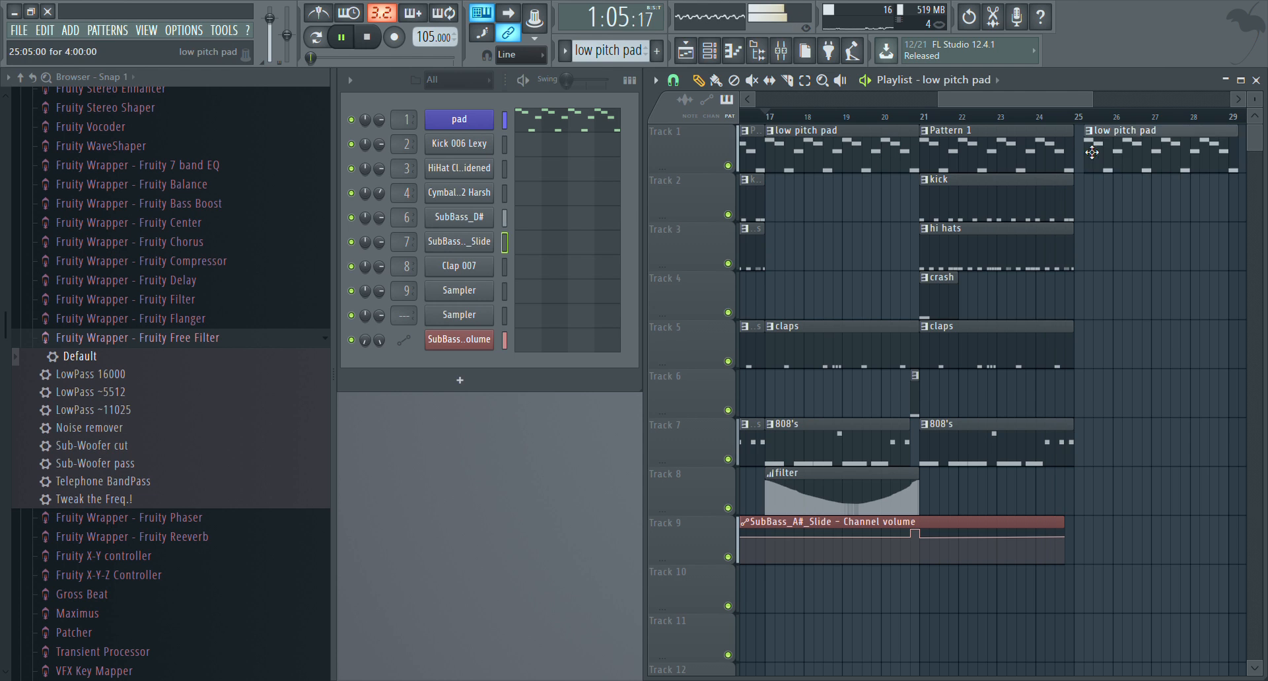
key("space")
left_click_drag(1135, 161, 1125, 161)
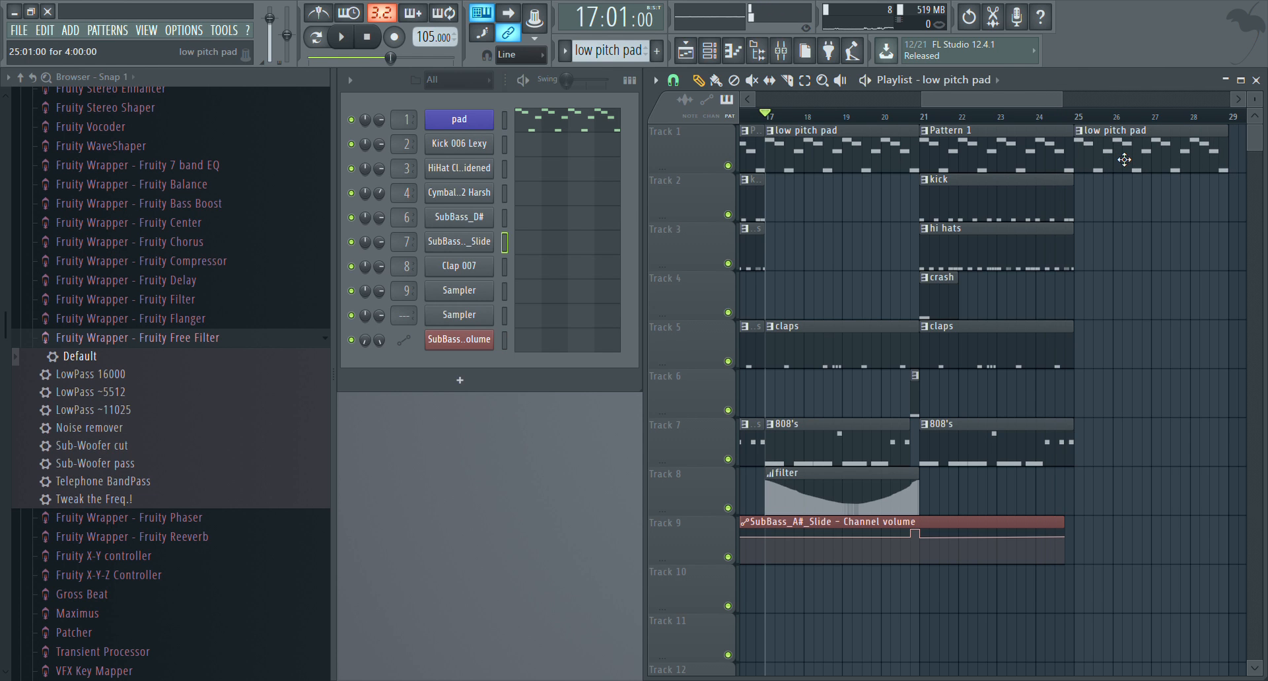
Select the Pattern 1, kick, hi hats, claps and 808's clips at bar 21 and move them to bar 25
scroll(1089, 132, "down", 3)
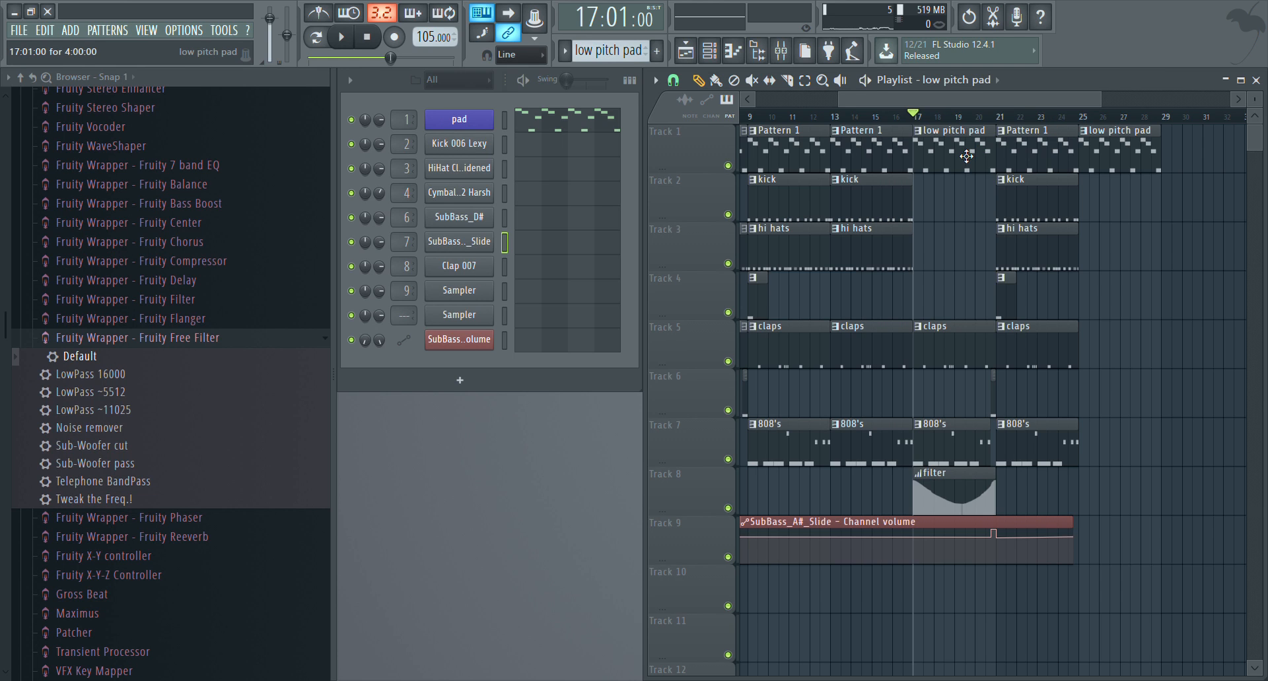
left_click(804, 80)
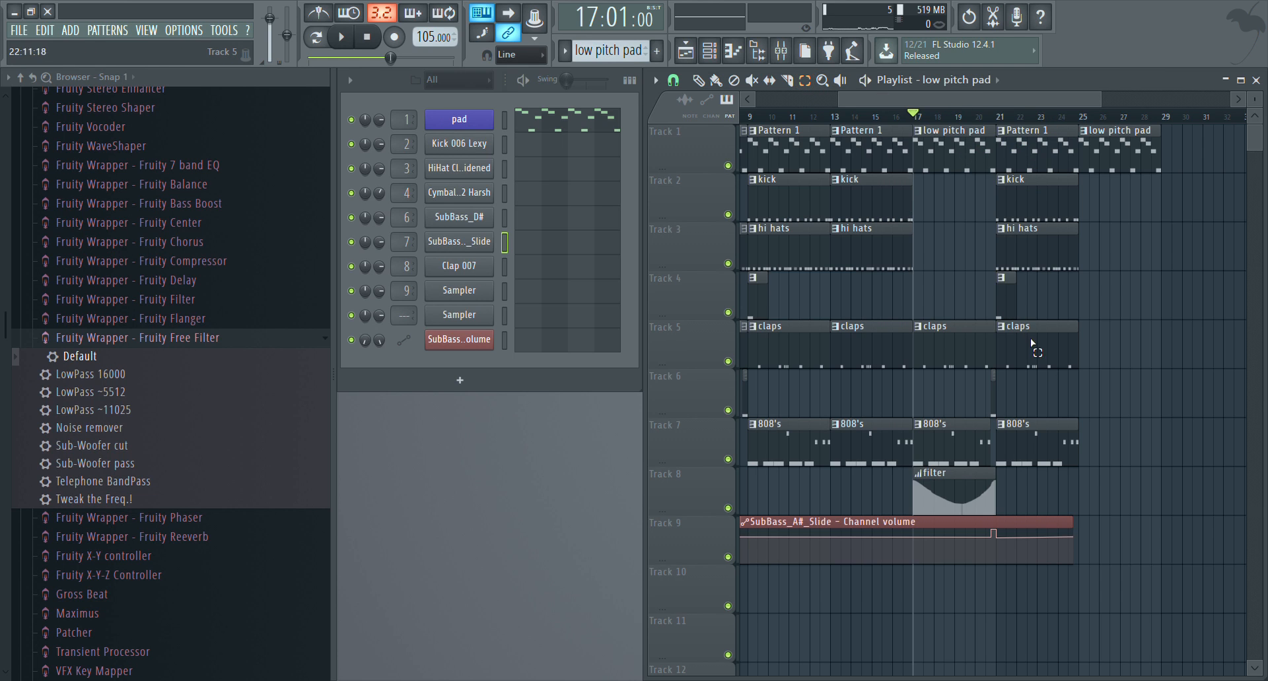
left_click_drag(1046, 517, 1020, 123)
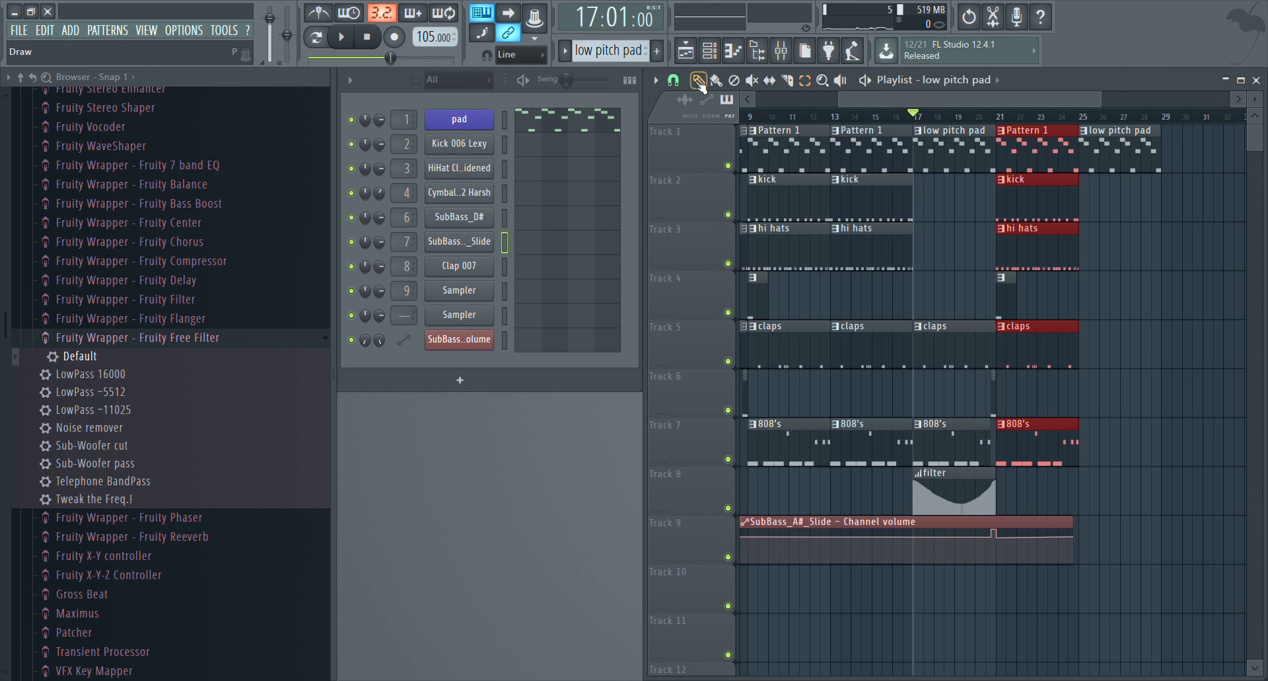
left_click_drag(1018, 165, 1102, 156)
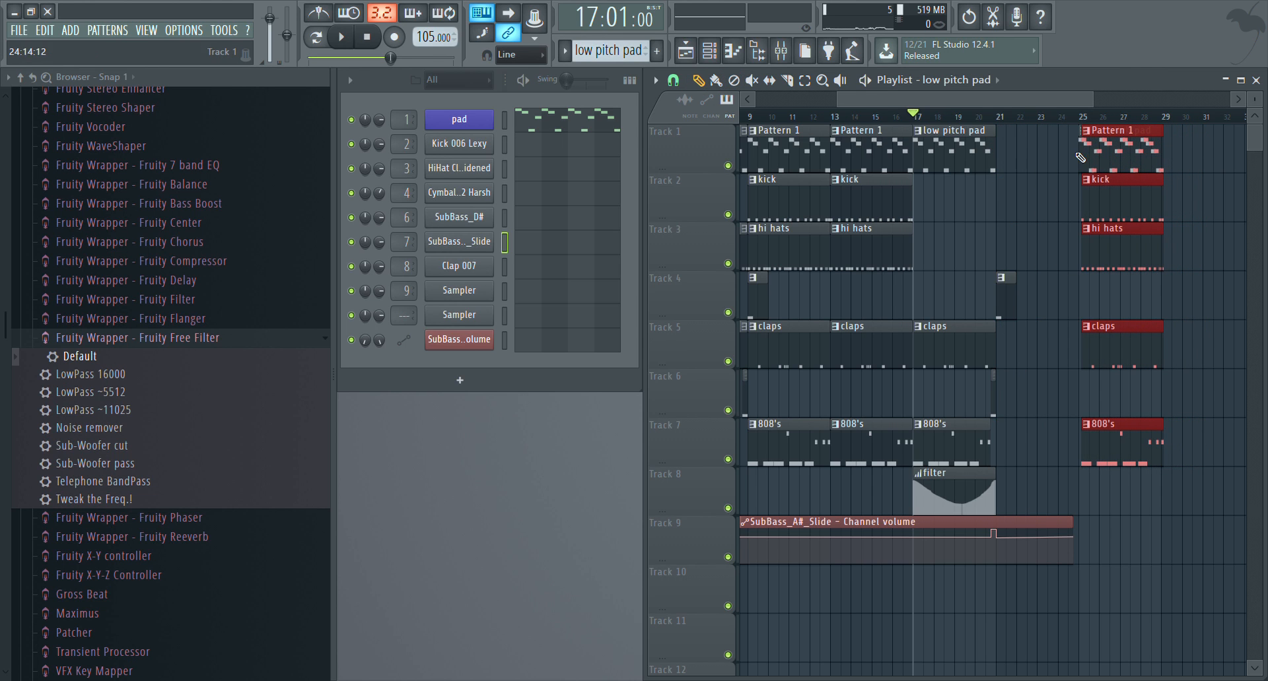
Move the low pitch pad clip on Track 1 from bar 25 back to bar 21
left_click(1078, 154, "ctrl")
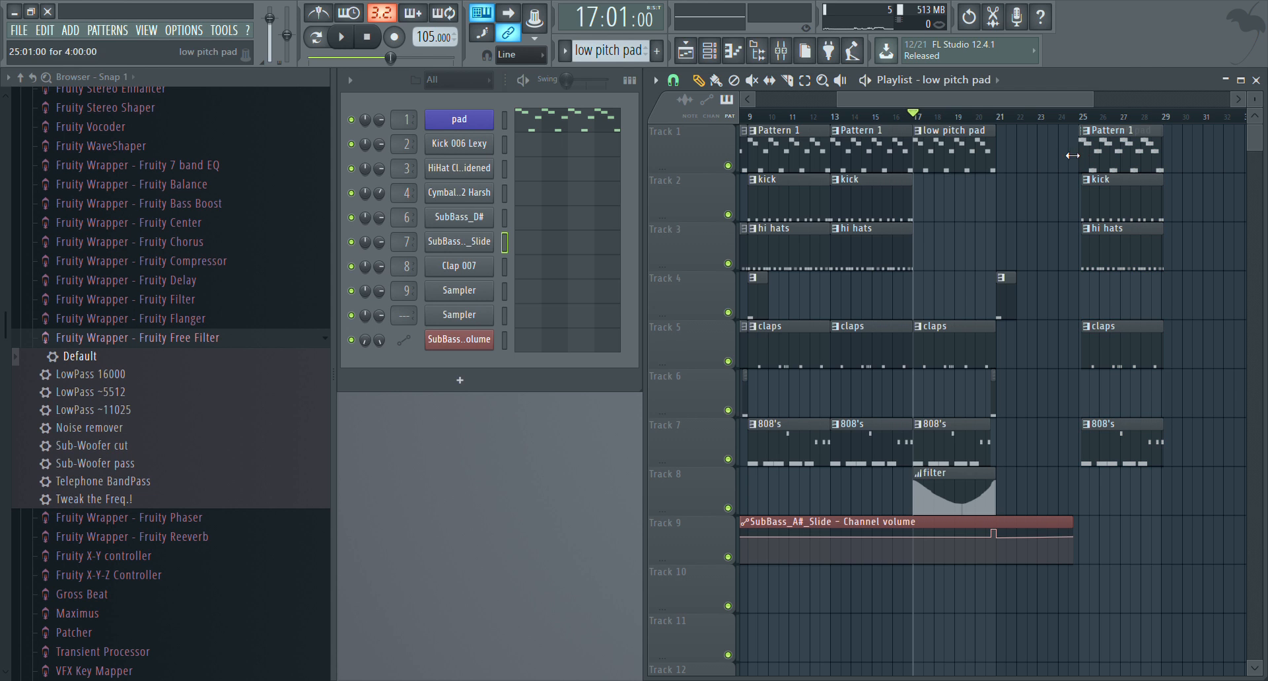
scroll(1089, 118, "up", 5)
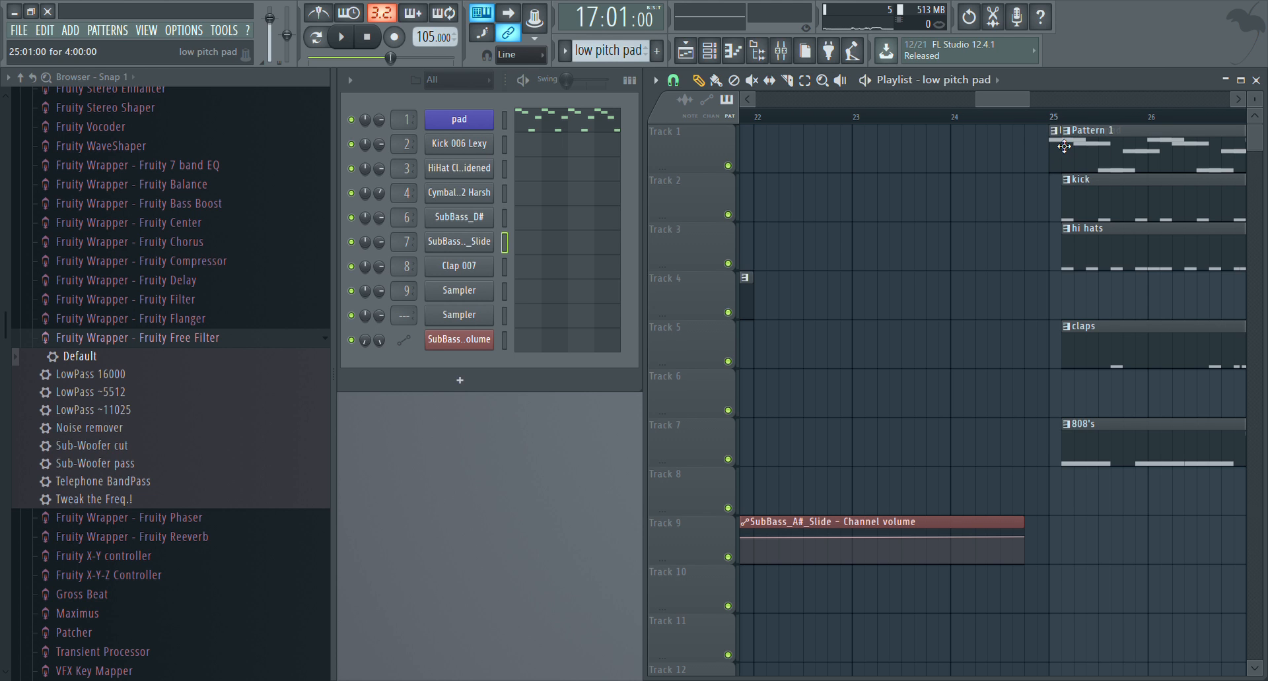
left_click_drag(1064, 146, 768, 154)
scroll(871, 120, "down", 3)
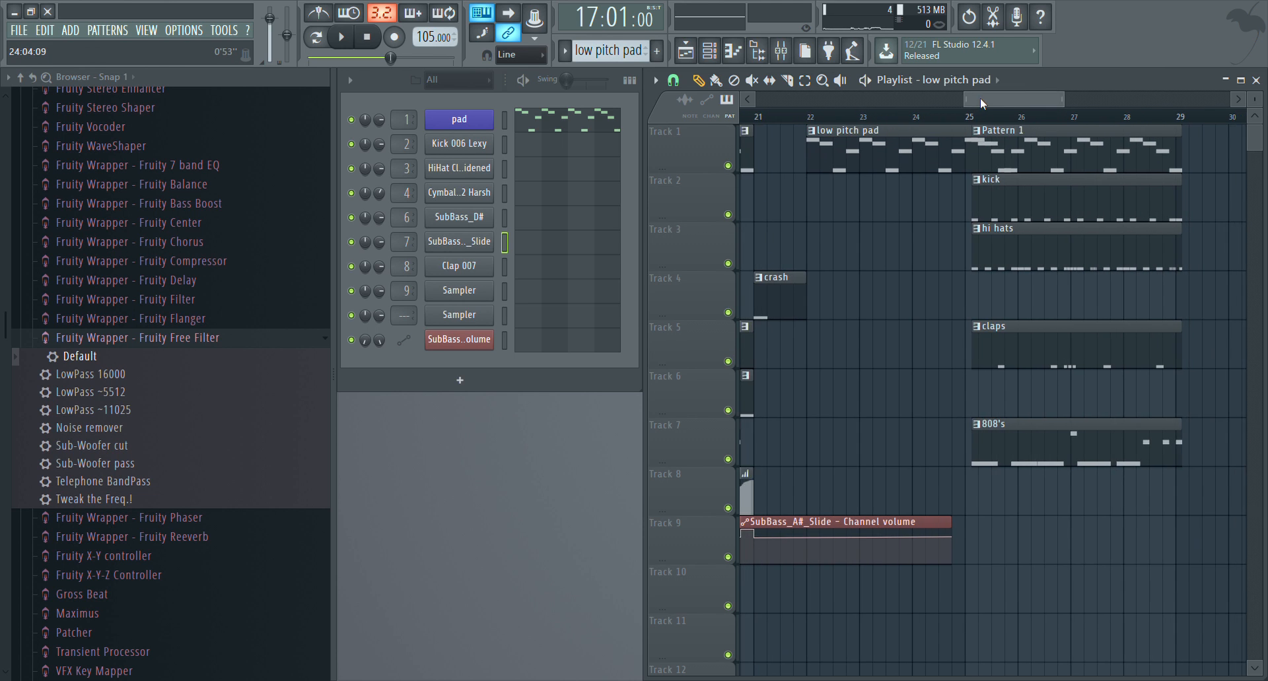
left_click_drag(981, 99, 933, 102)
Move the kick, hi hats, claps and 808's clips back to bar 21 during playback and align the last Pattern 1 clip to bar 25
key("space")
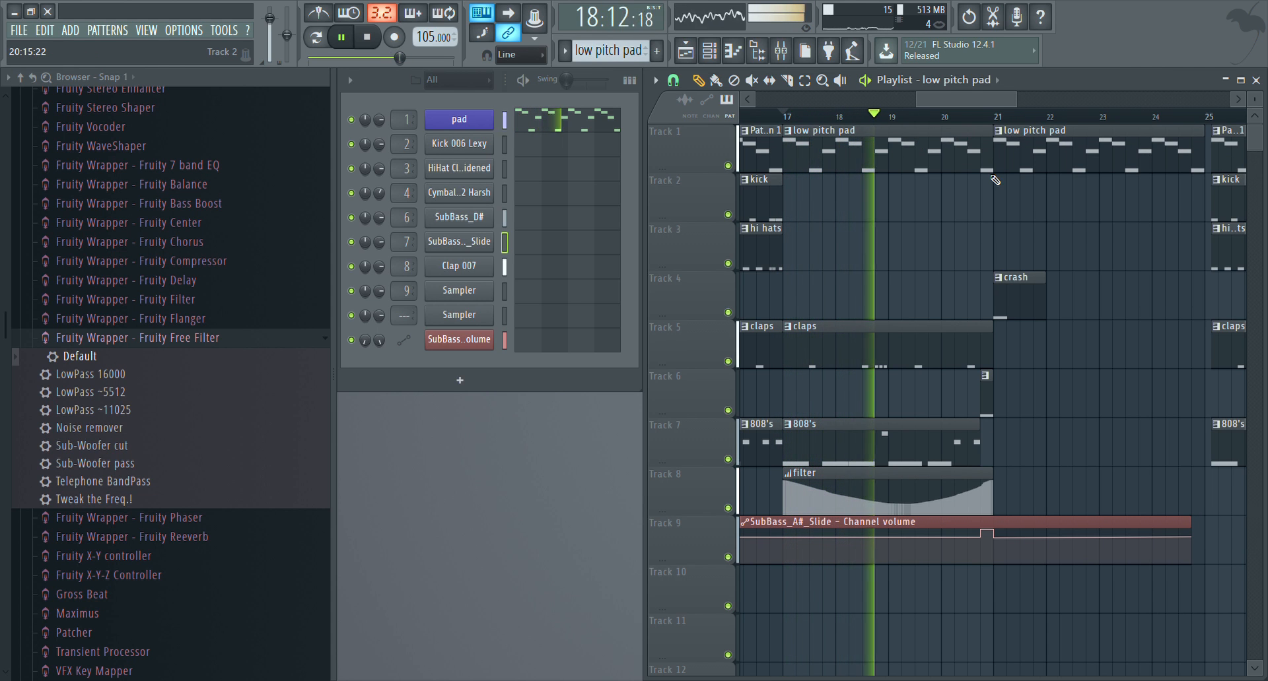
scroll(1035, 126, "down", 2)
scroll(1035, 125, "down", 2)
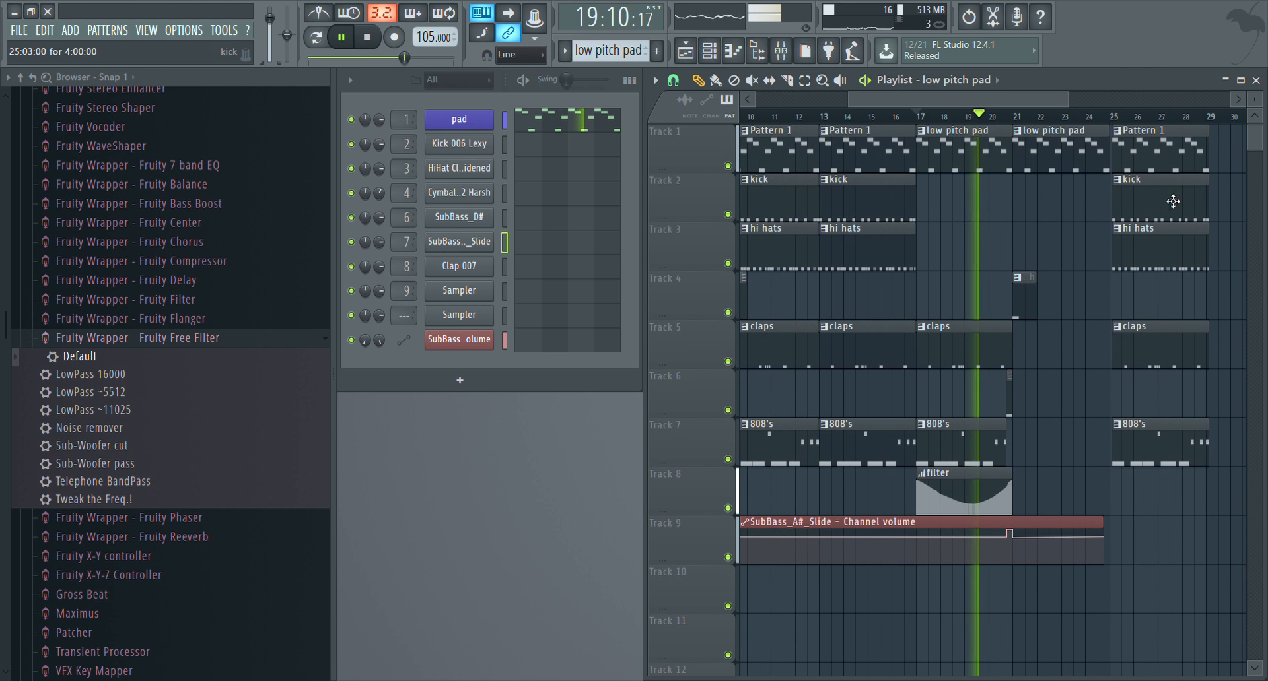
left_click_drag(1212, 494, 1060, 209)
key("space")
key("space")
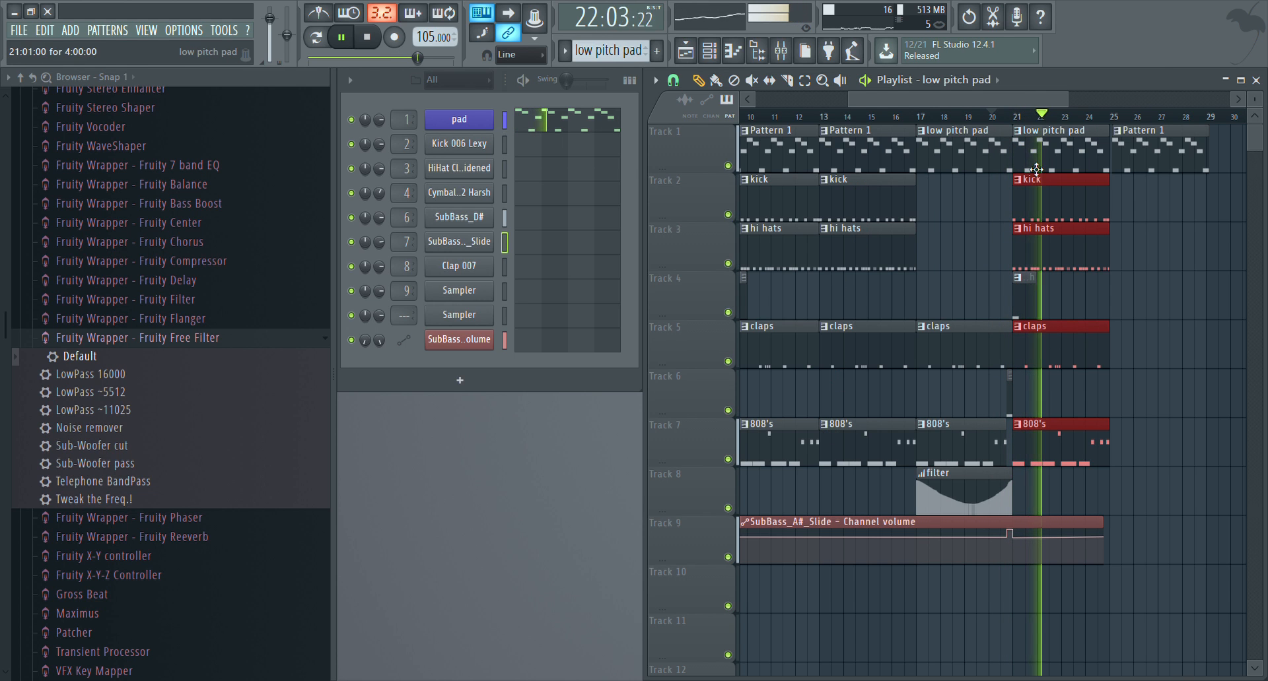
left_click(1163, 162)
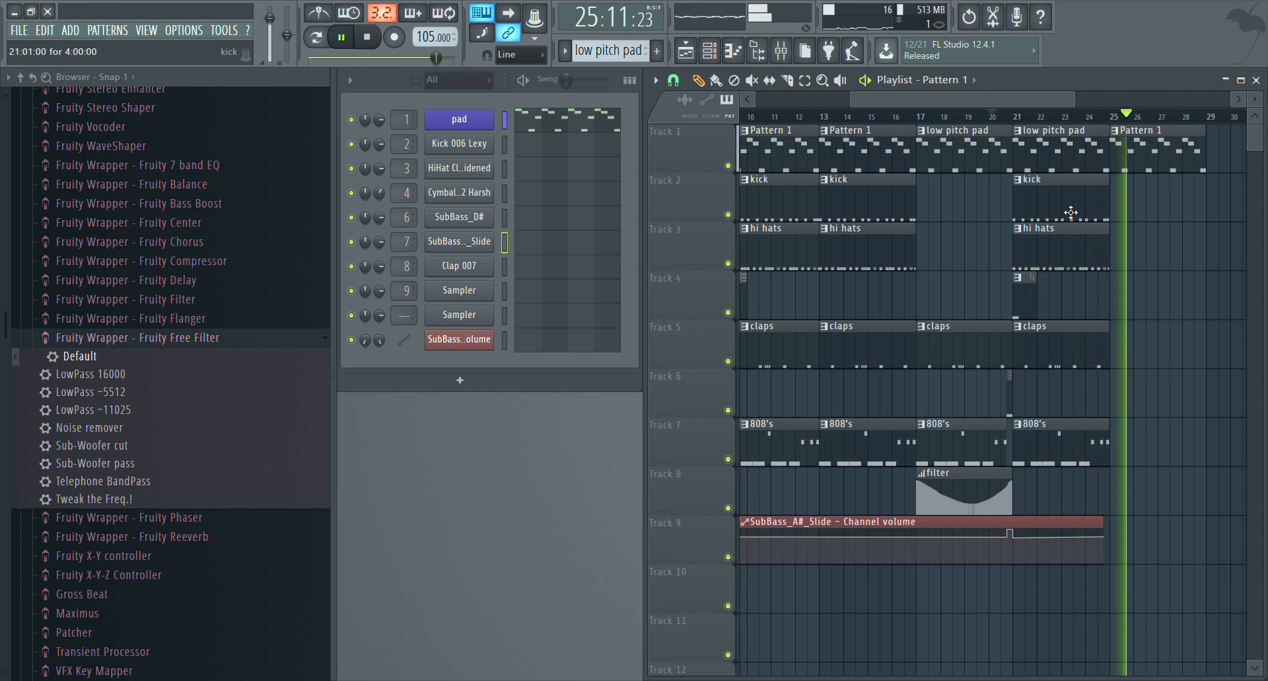
Stop playback and place 808's, claps, crash, hi hats and kick clips at bar 25 on their own tracks
key("space")
left_click(1102, 442)
left_click(1120, 447)
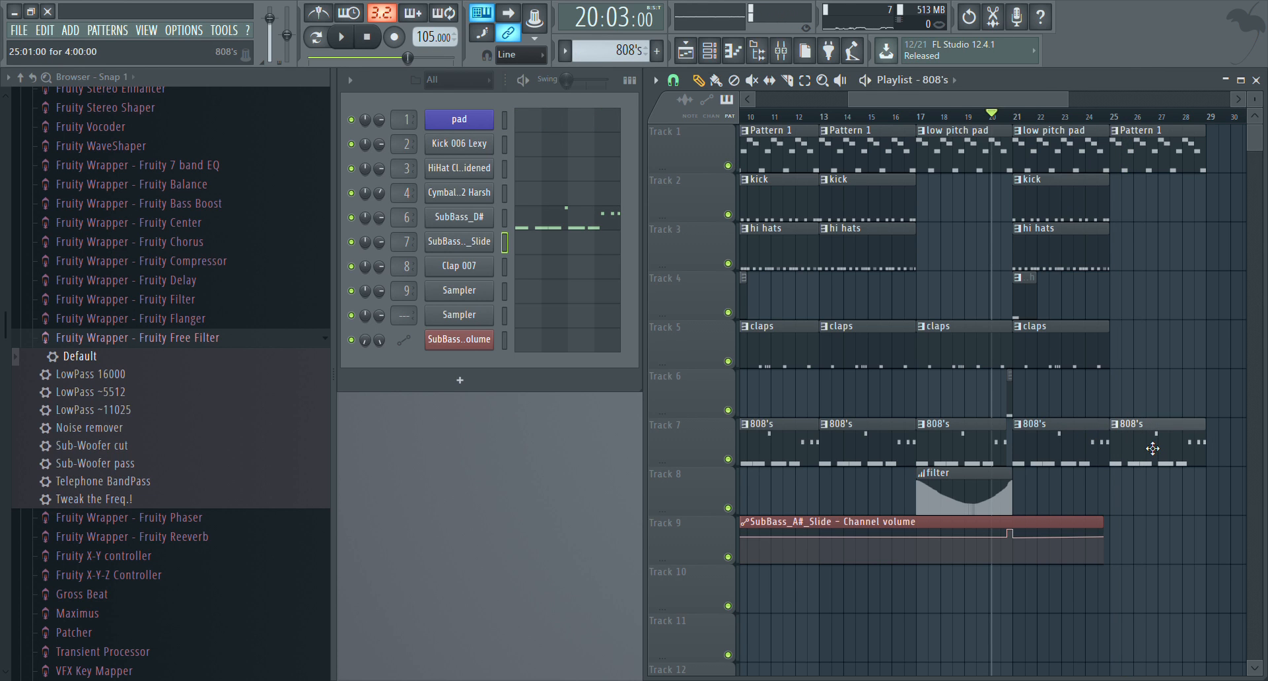
left_click(1140, 357)
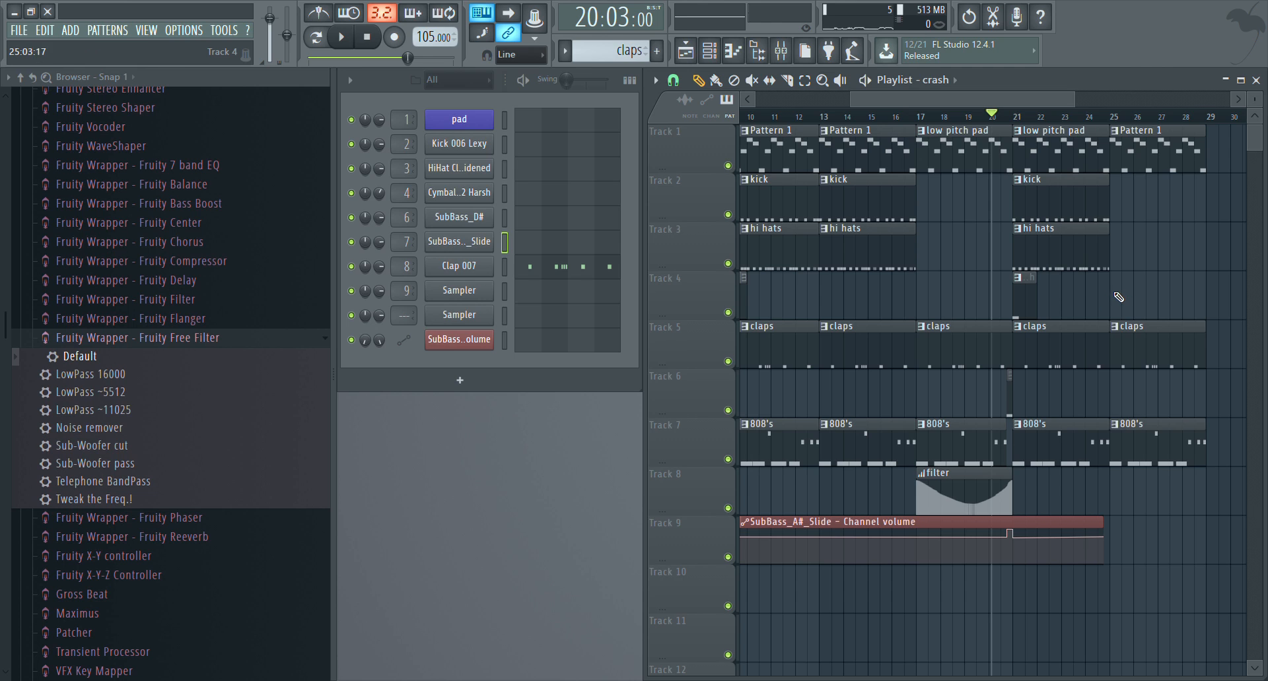
left_click(1120, 263)
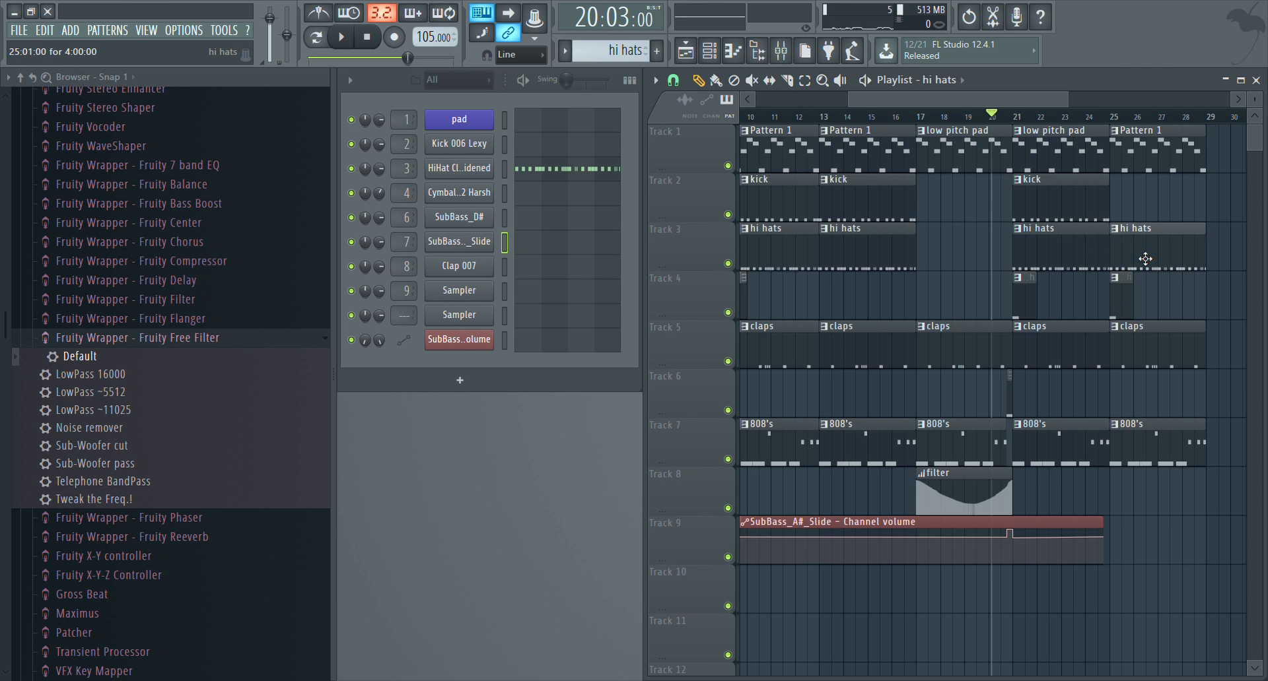
left_click(1077, 212)
left_click(1156, 212)
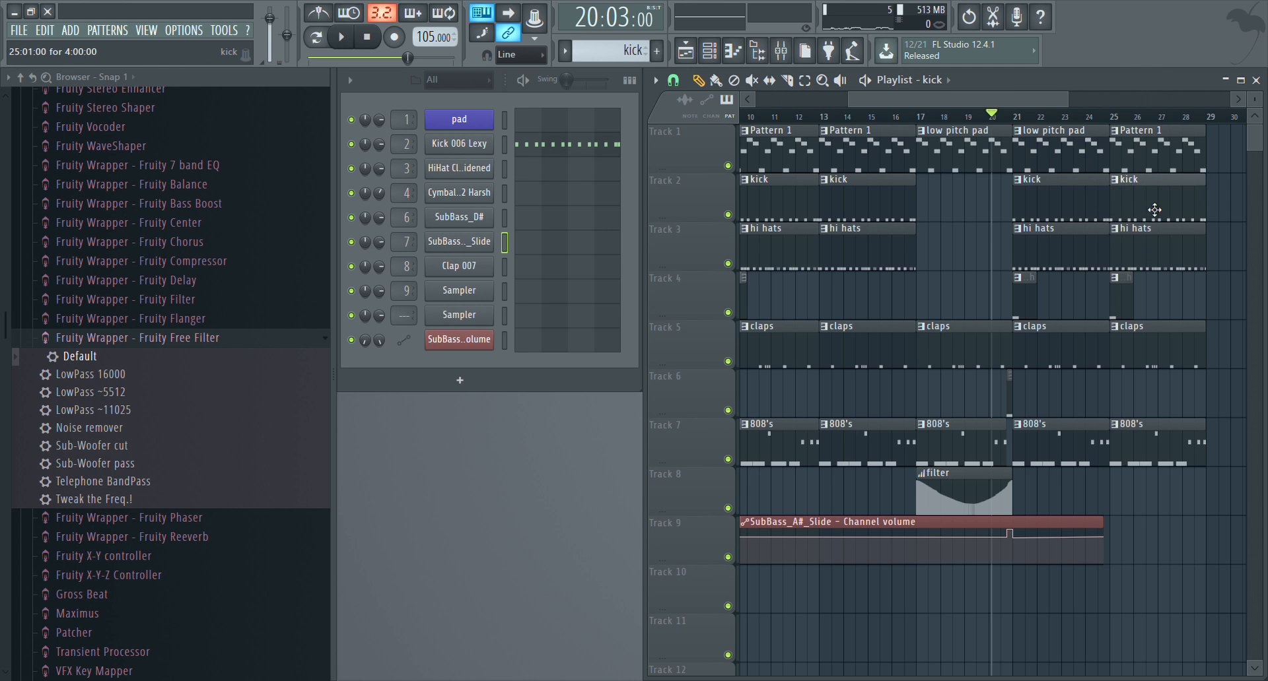
Trim the starts of the bar 25 kick, hi hats and claps clips to bar 26, and the 808's clip to 26:05
scroll(1122, 118, "up", 5)
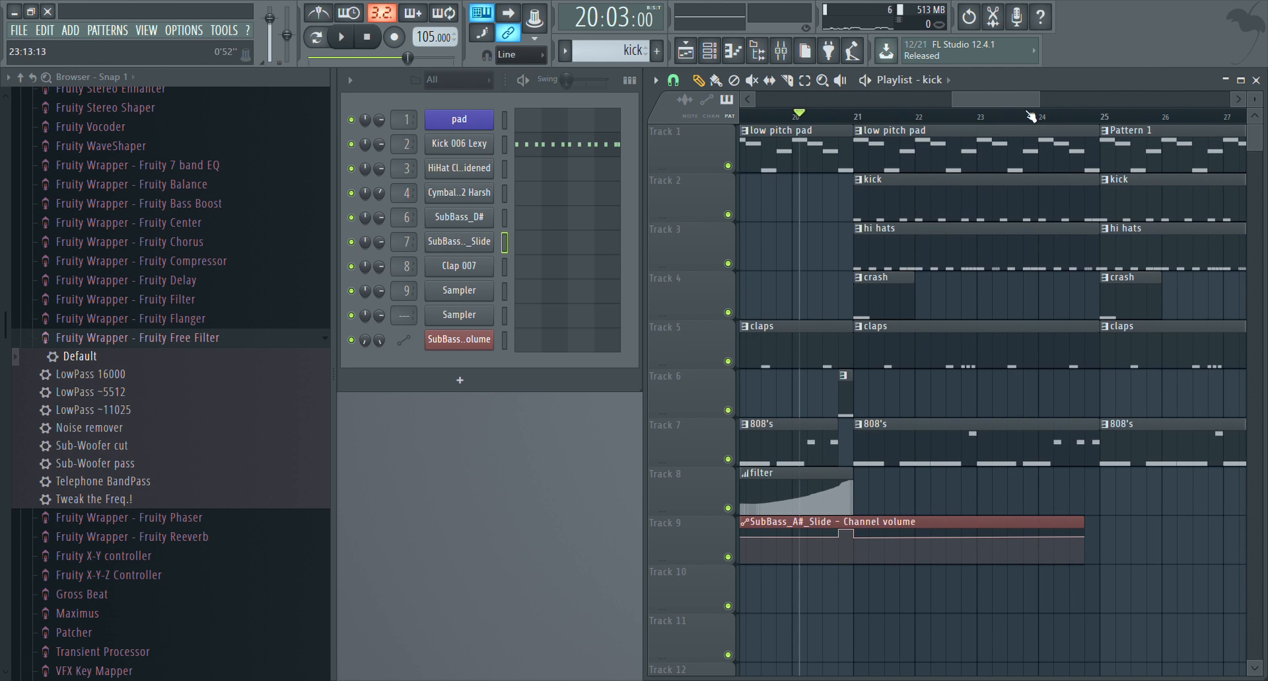
left_click_drag(1010, 199, 1071, 199)
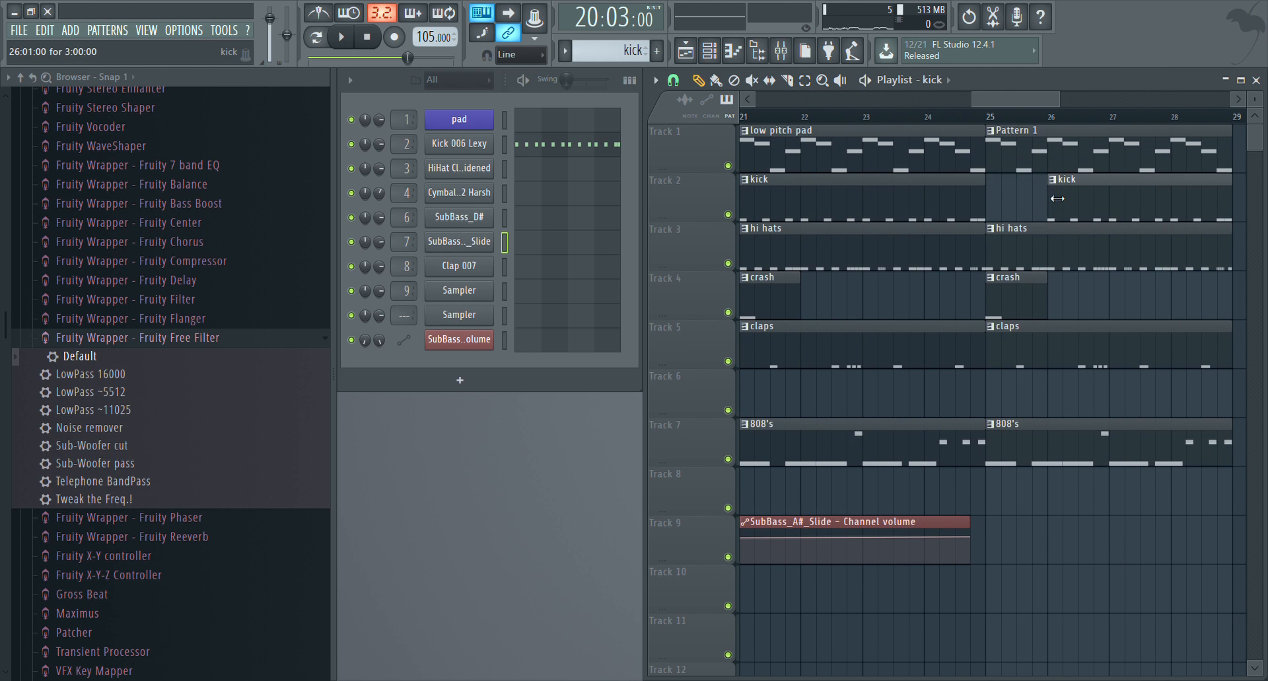
left_click_drag(994, 246, 1056, 250)
left_click_drag(997, 350, 1063, 353)
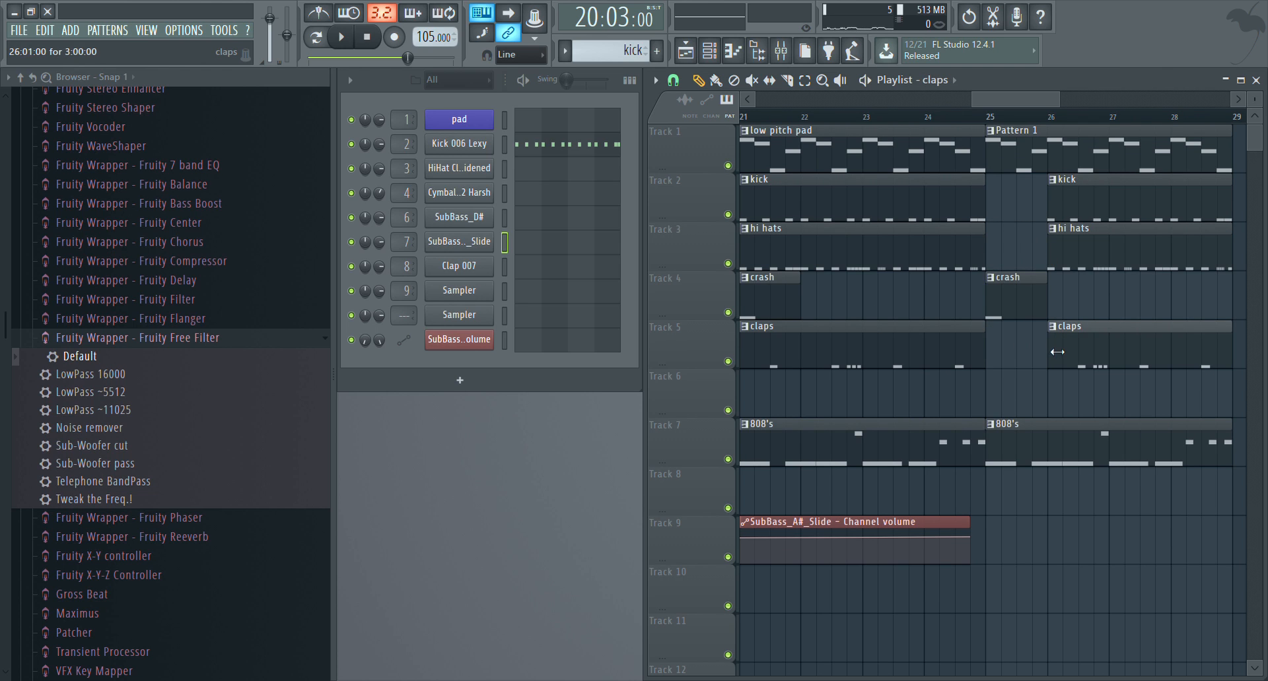
left_click_drag(995, 442, 1074, 458)
Trim the starts of the last claps, hi hats and kick clips to 26:09 and play the delayed drum entry
left_click(1055, 355)
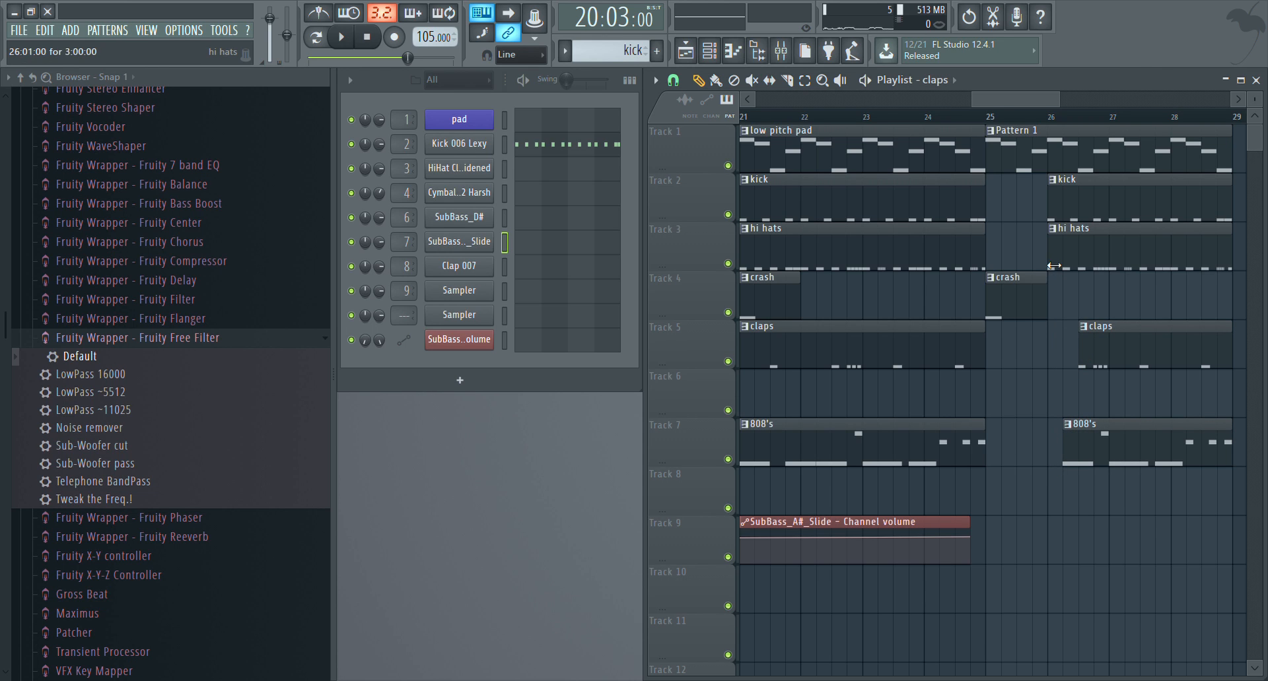
left_click_drag(1054, 266, 1085, 268)
left_click(1053, 217)
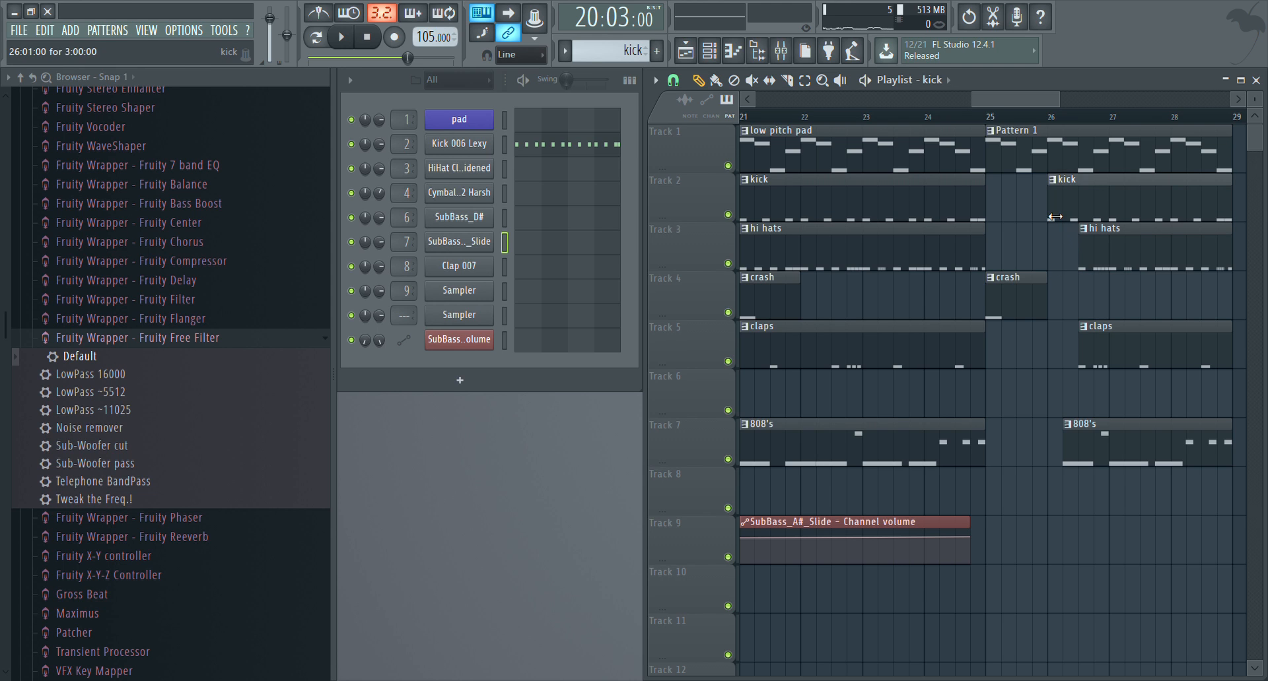
key("space")
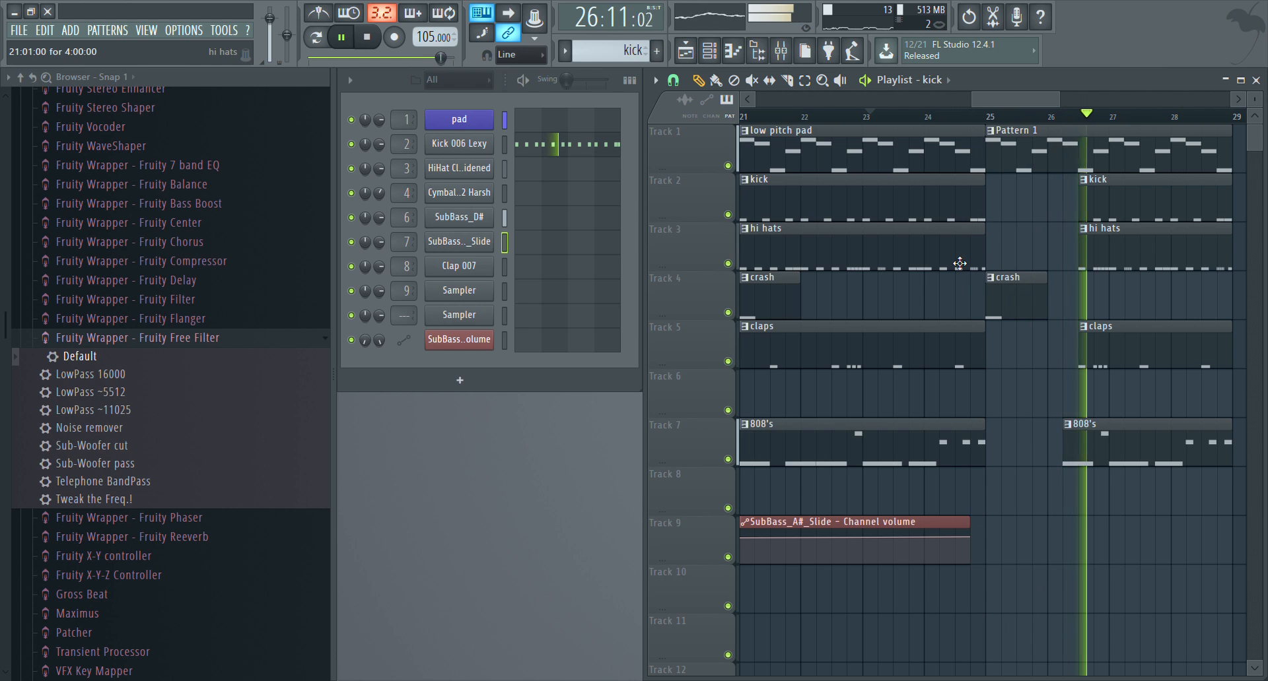
key("space")
Extend the last claps, hi hats and kick clips back to start at 26:05 and play from bar 25
left_click_drag(1088, 349, 1072, 344)
left_click_drag(1085, 264, 1069, 265)
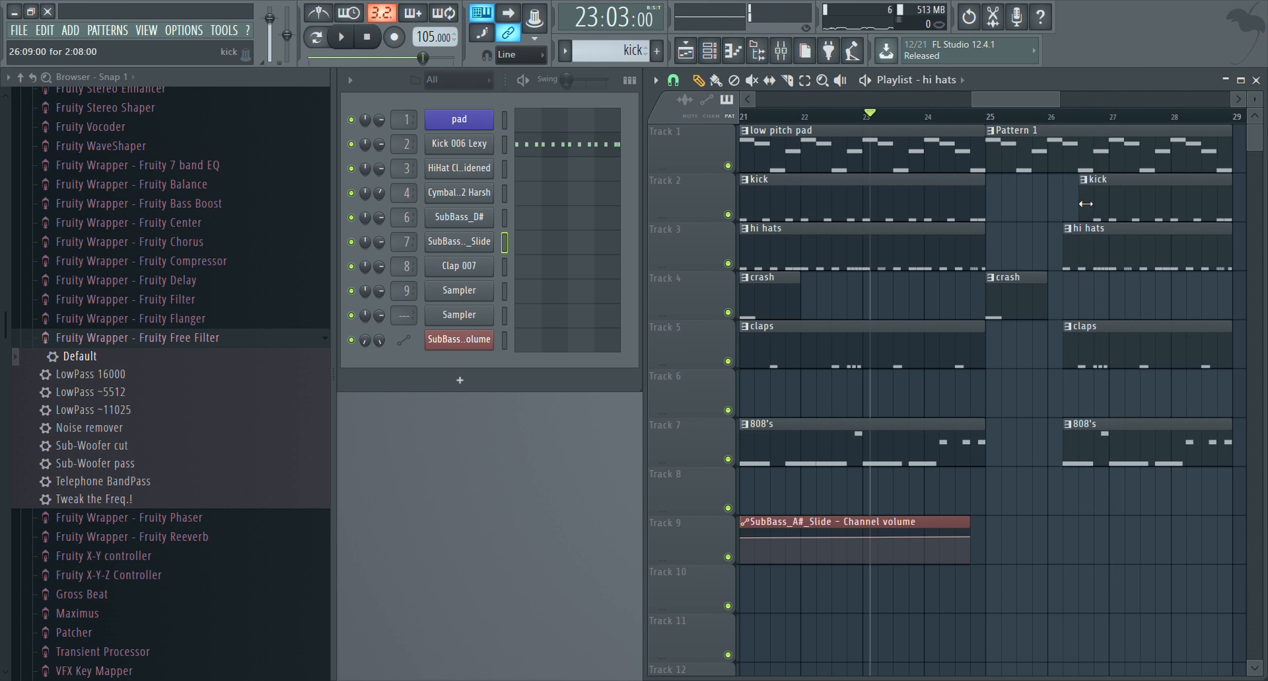
left_click_drag(1081, 198, 1061, 195)
left_click(985, 119)
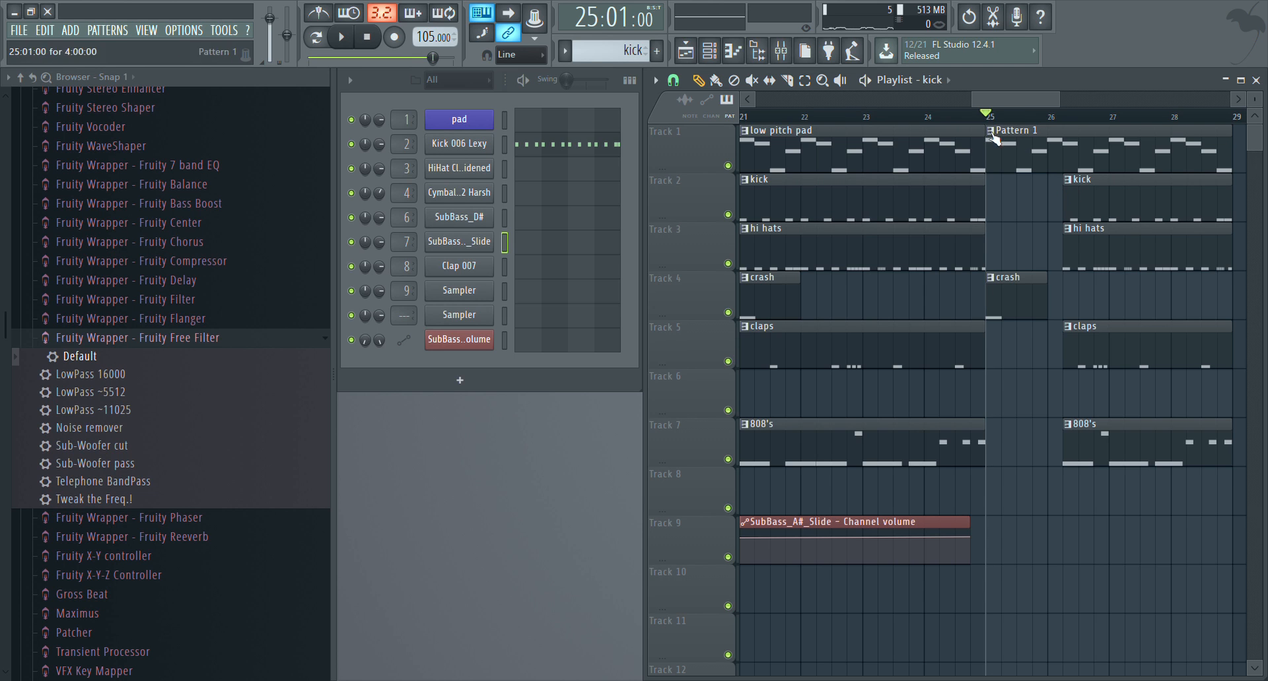
key("space")
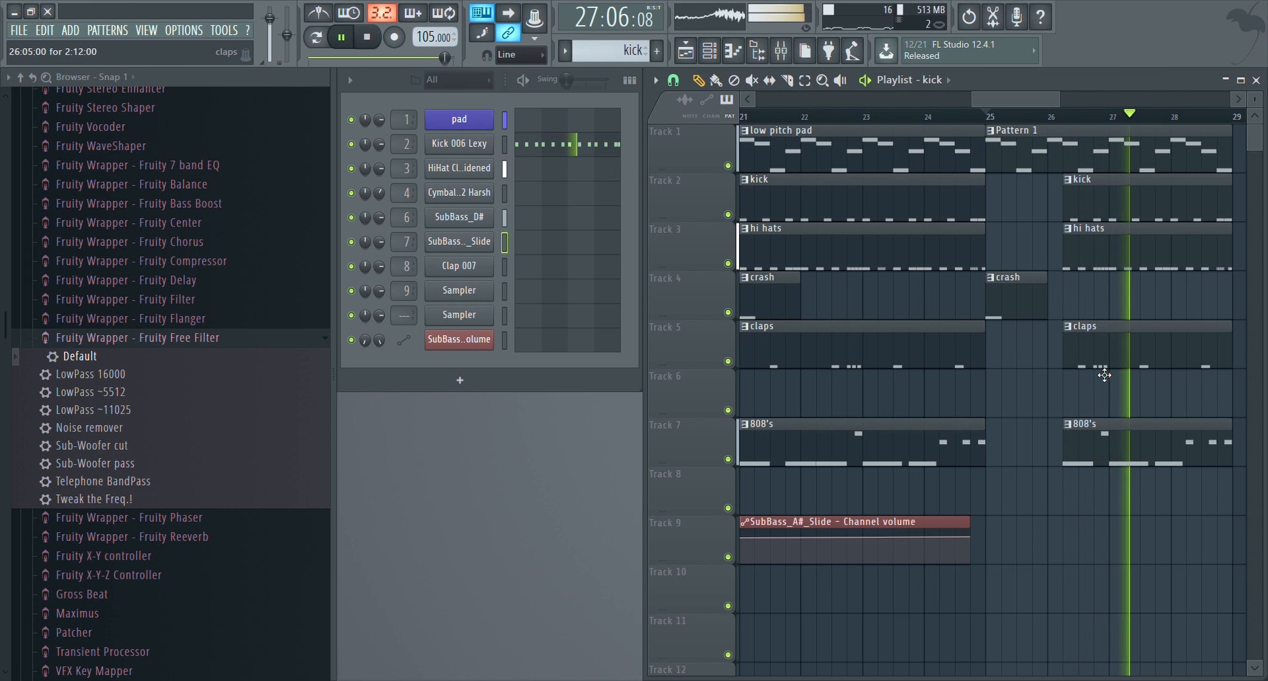
key("space")
Trim the last 808's clip to start at 26:15 and the claps, hi hats and kick clips at bar 27, and play the section
left_click_drag(1077, 447, 1089, 448)
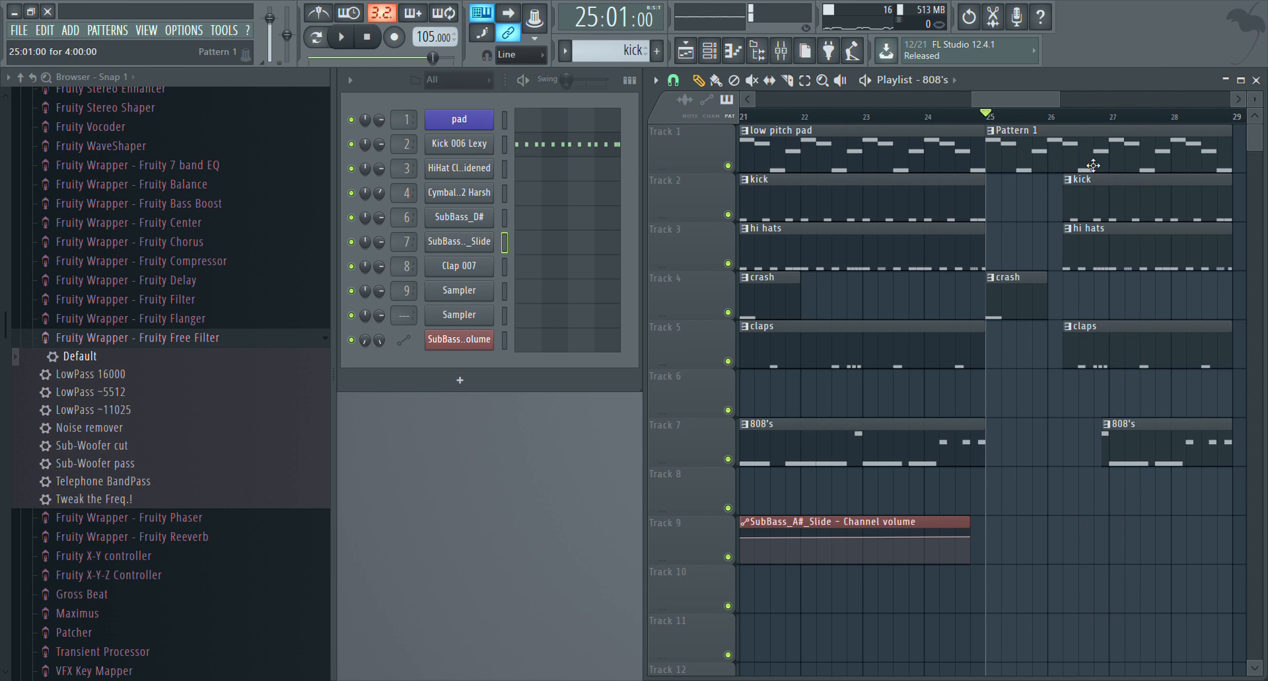
left_click_drag(1065, 350, 1095, 352)
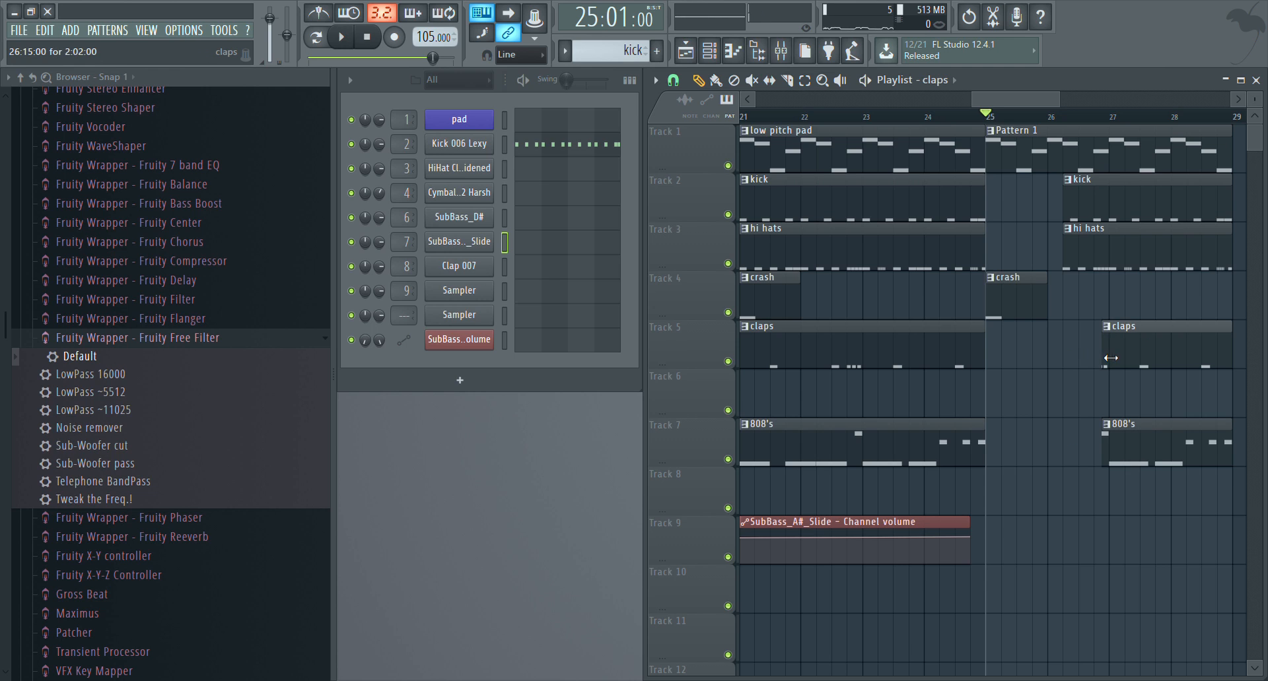
left_click_drag(1068, 266, 1112, 267)
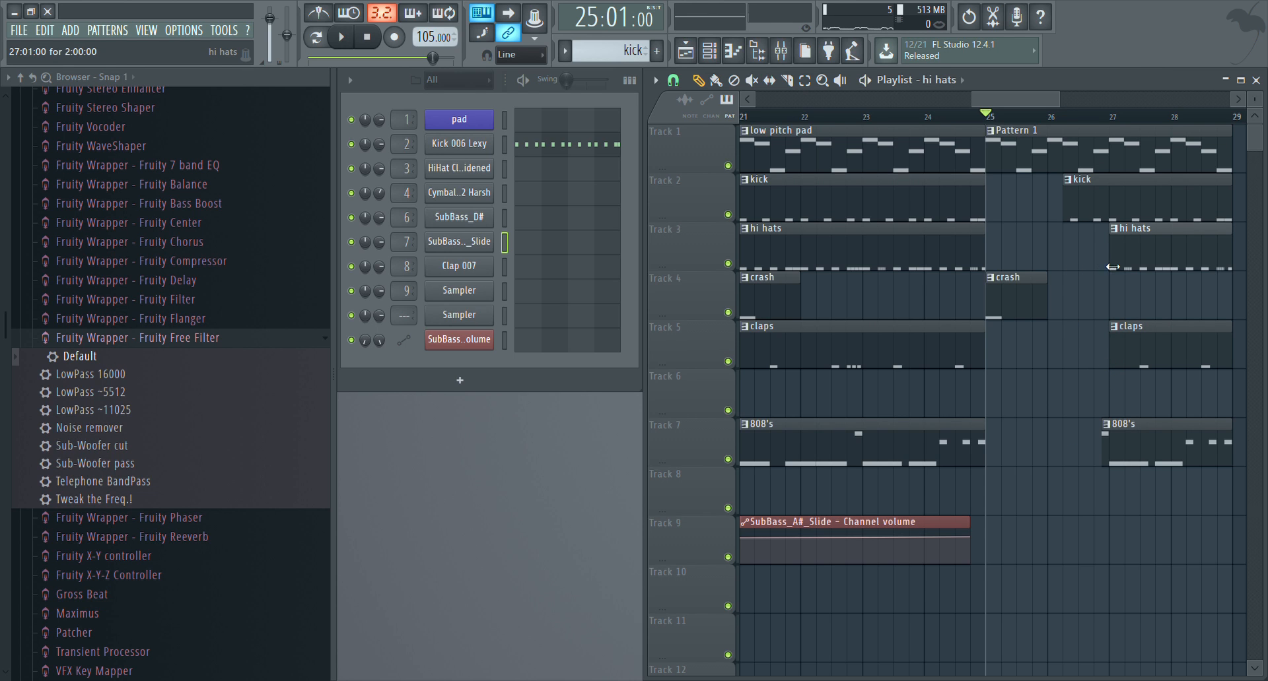
left_click_drag(1074, 212, 1099, 211)
key("space")
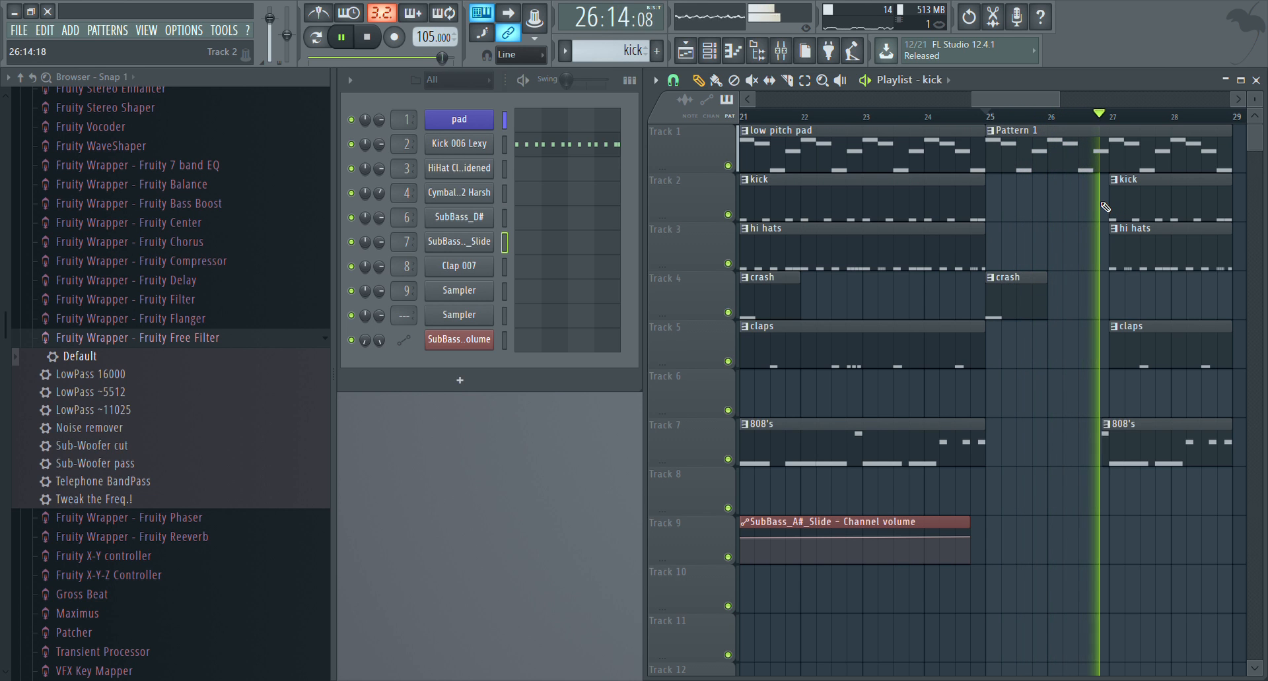
key("space")
Place Pattern 1 and hi hats clips at bar 29 and a low pitch pad clip at bar 33 on Track 1
scroll(1066, 107, "down", 5)
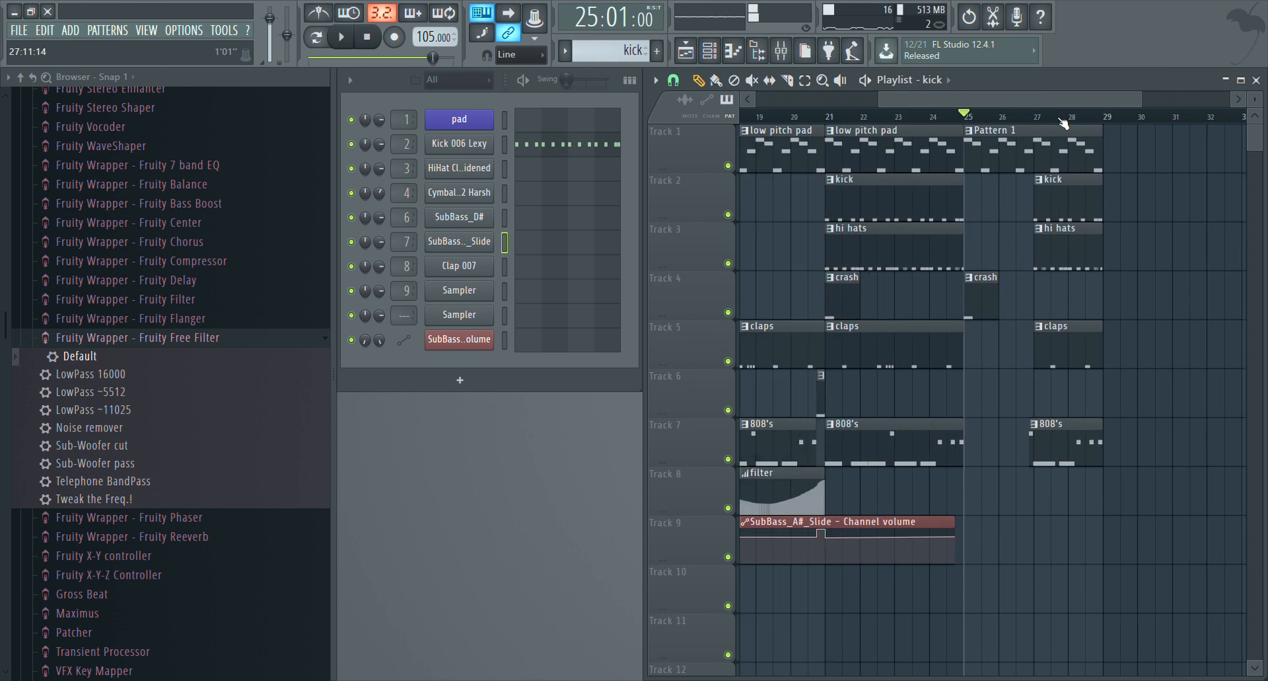
left_click(1016, 160)
left_click(1100, 152)
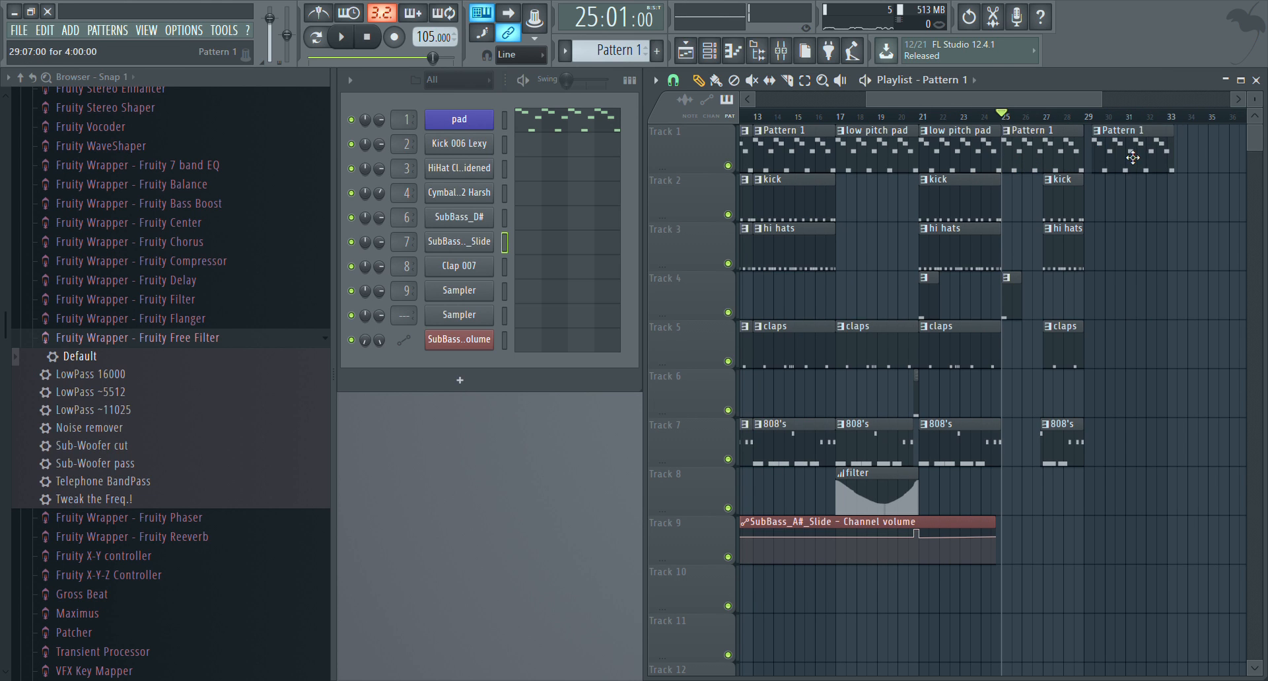
left_click_drag(1111, 259, 1155, 275)
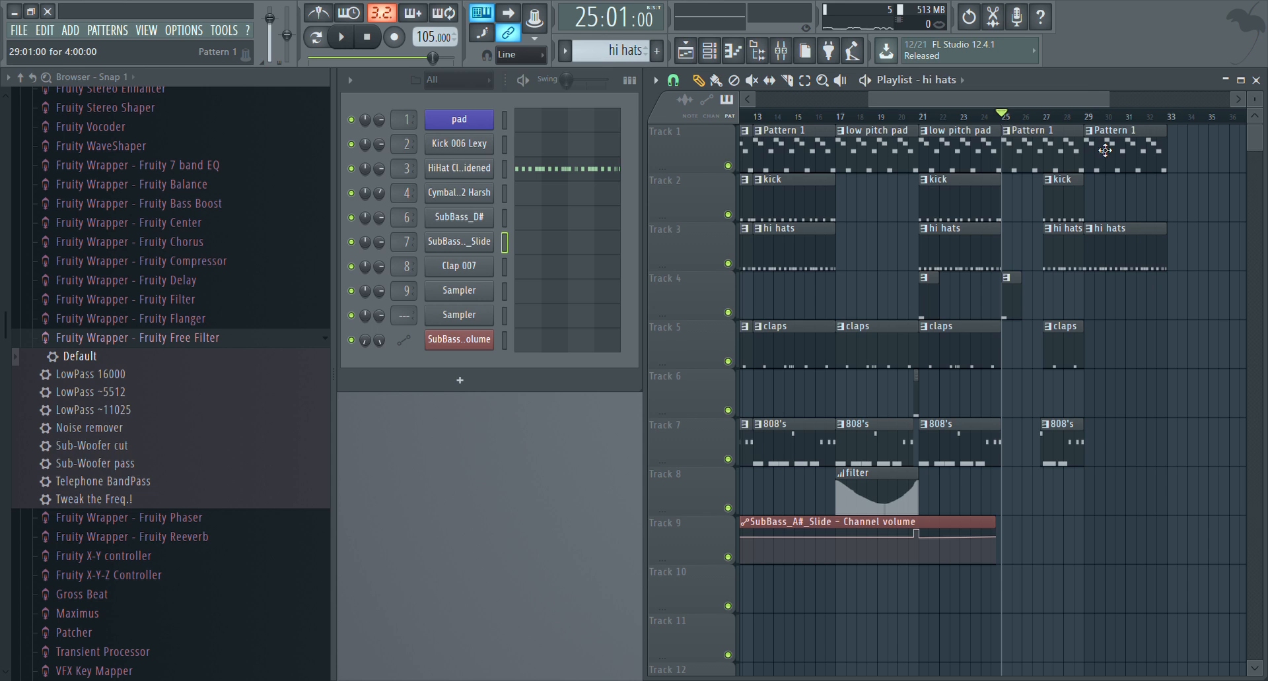
left_click_drag(994, 104, 1056, 105)
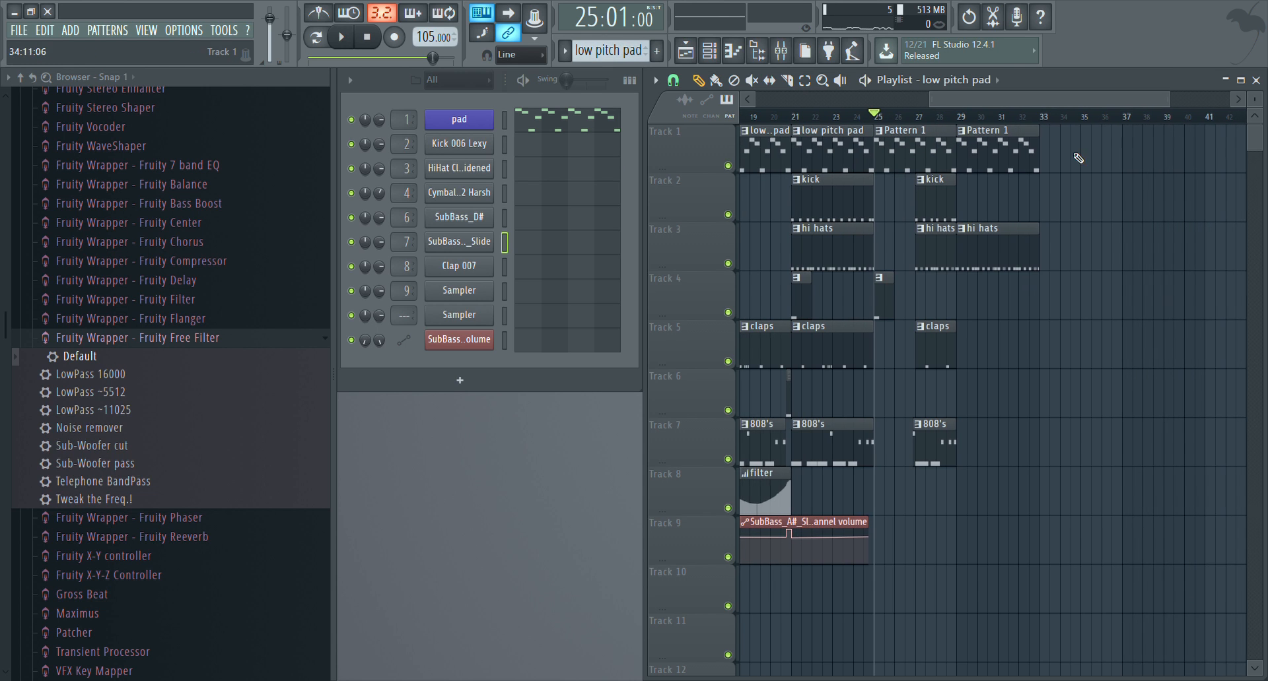
left_click_drag(1096, 157, 1088, 152)
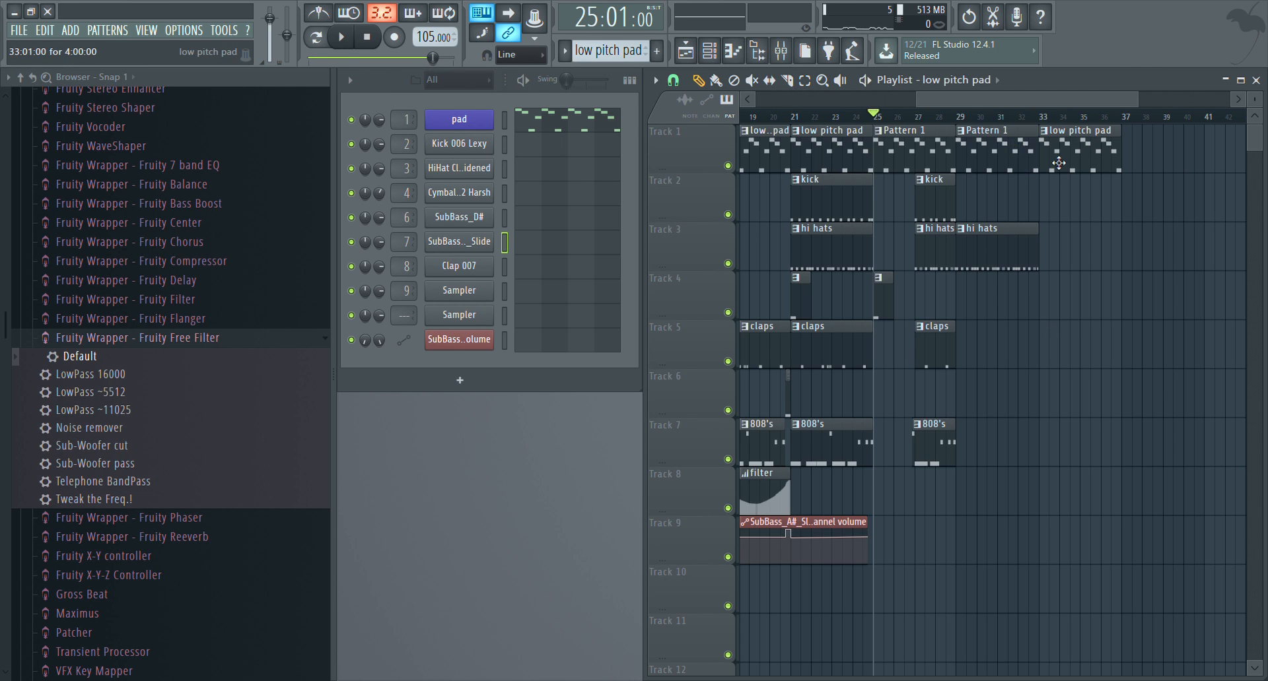
Create automation clips for the pad's channel volume and channel pitch, and adjust its pitch knob range
left_click(441, 119)
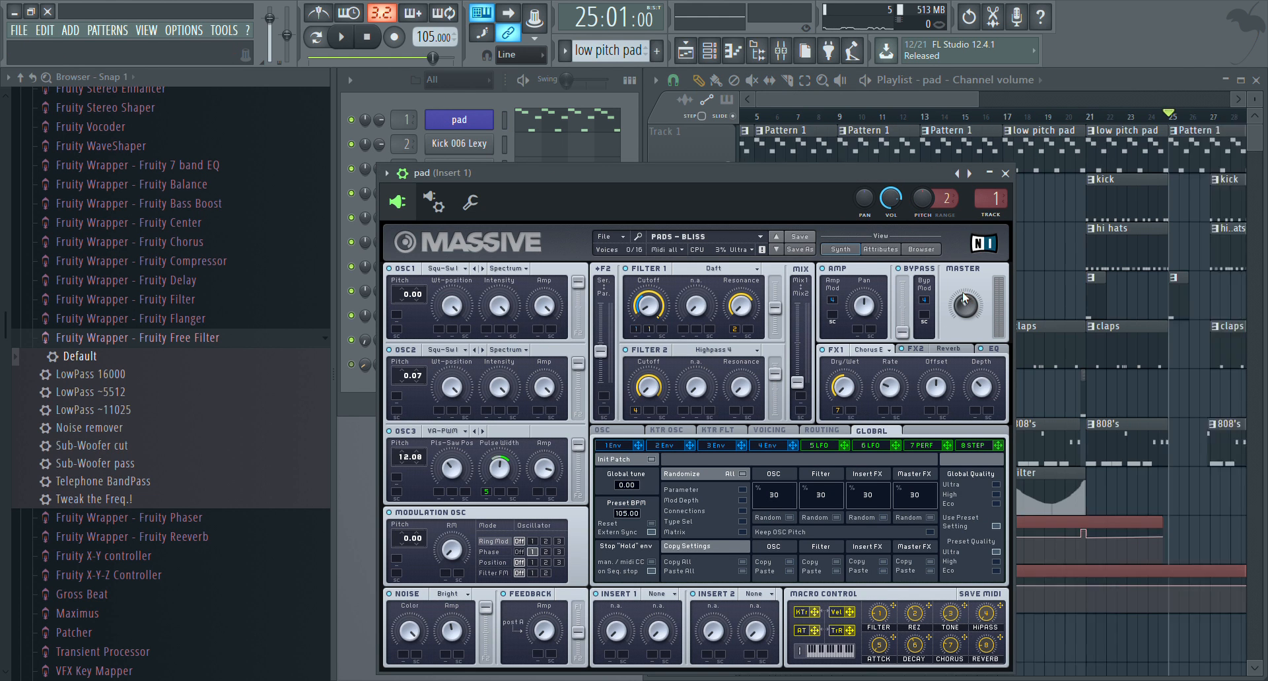
left_click(1005, 173)
left_click(458, 119)
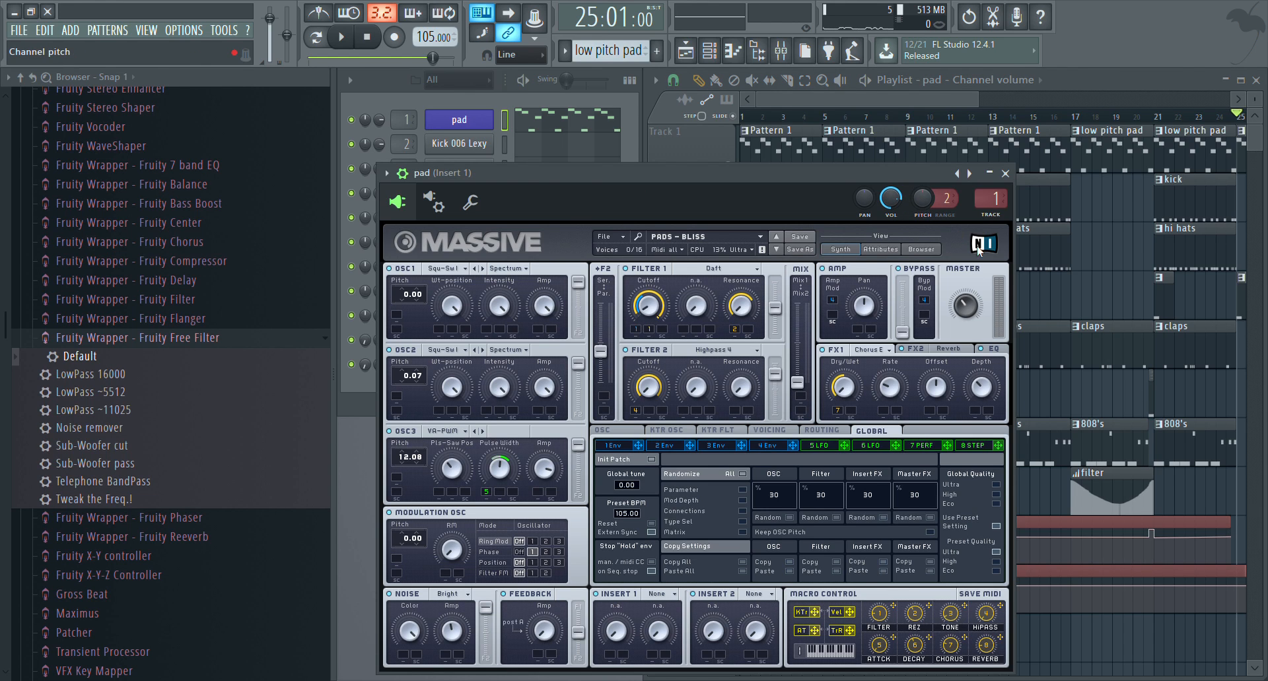
left_click(985, 304)
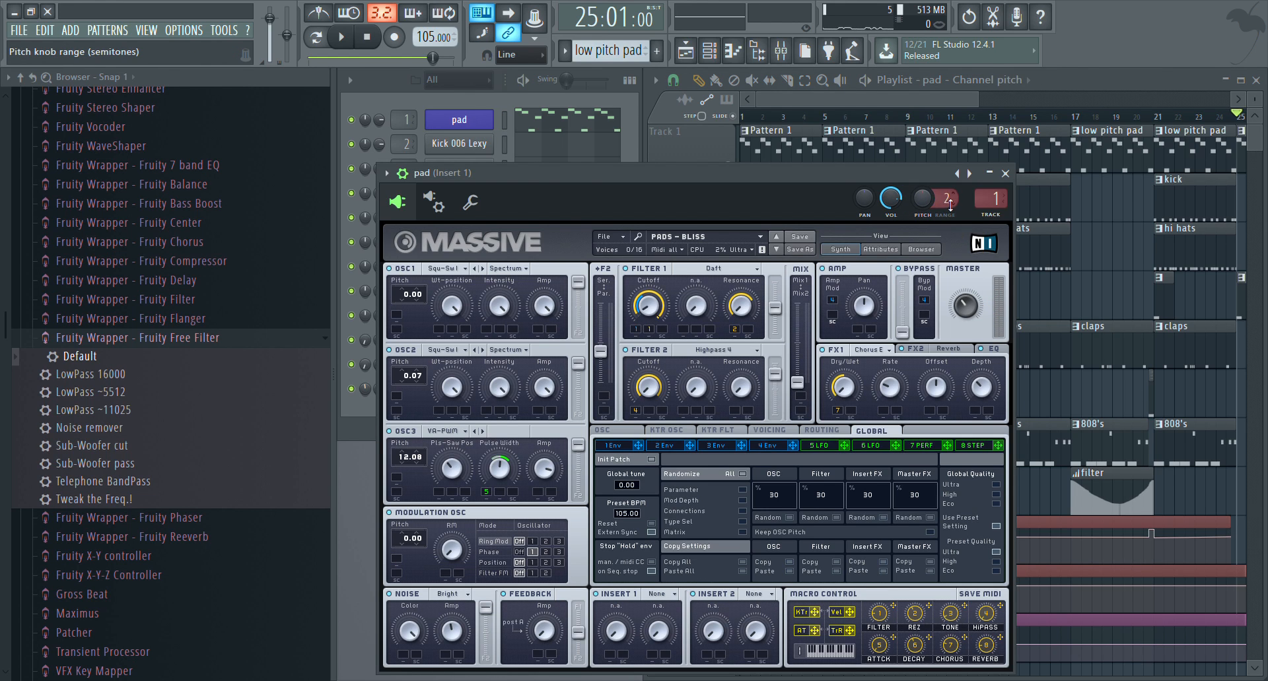
left_click_drag(947, 199, 947, 165)
left_click(1005, 173)
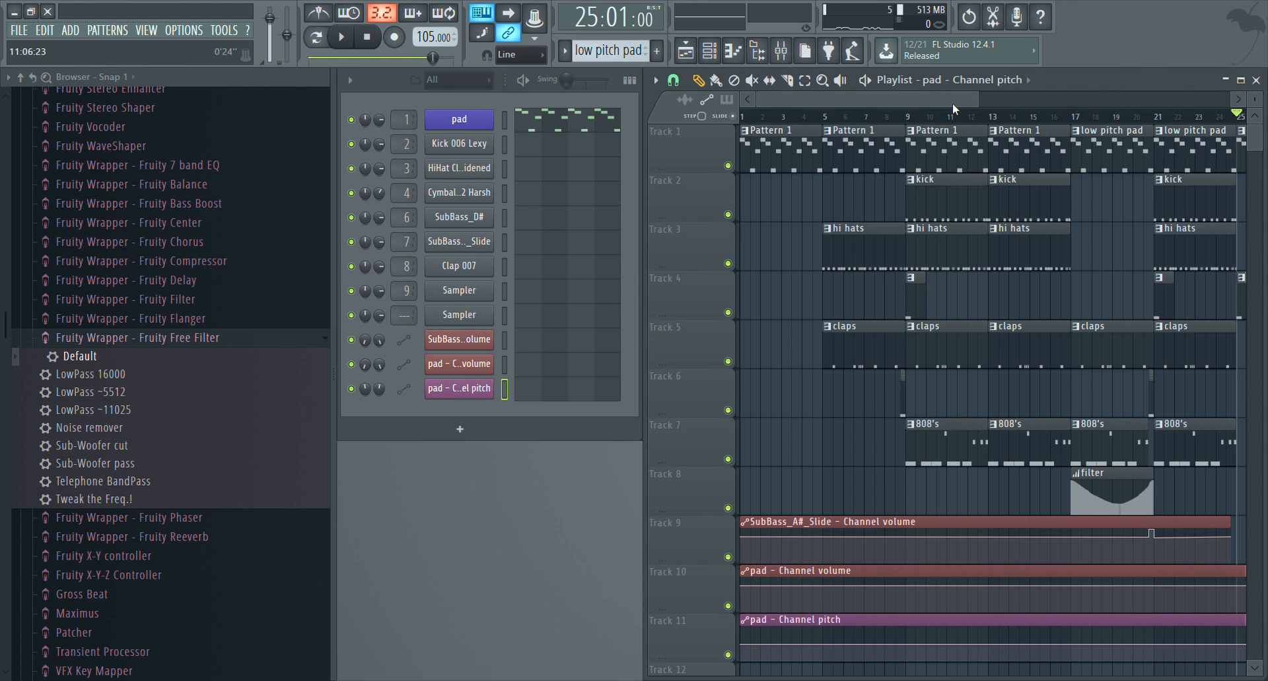
Add points at bar 33 to the pad volume and pitch automation, and curve the volume down to its minimum at bar 37
scroll(1157, 144, "right", 5)
scroll(990, 330, "up", 5, "ctrl")
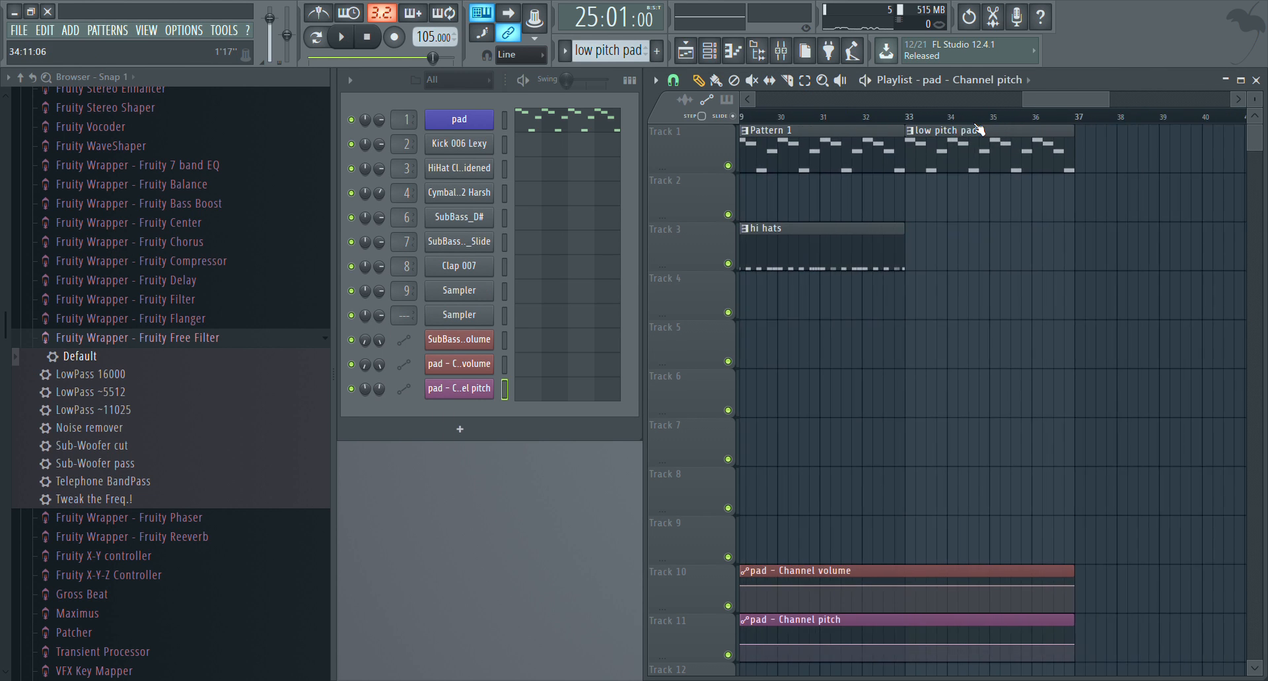
scroll(984, 340, "down", 3)
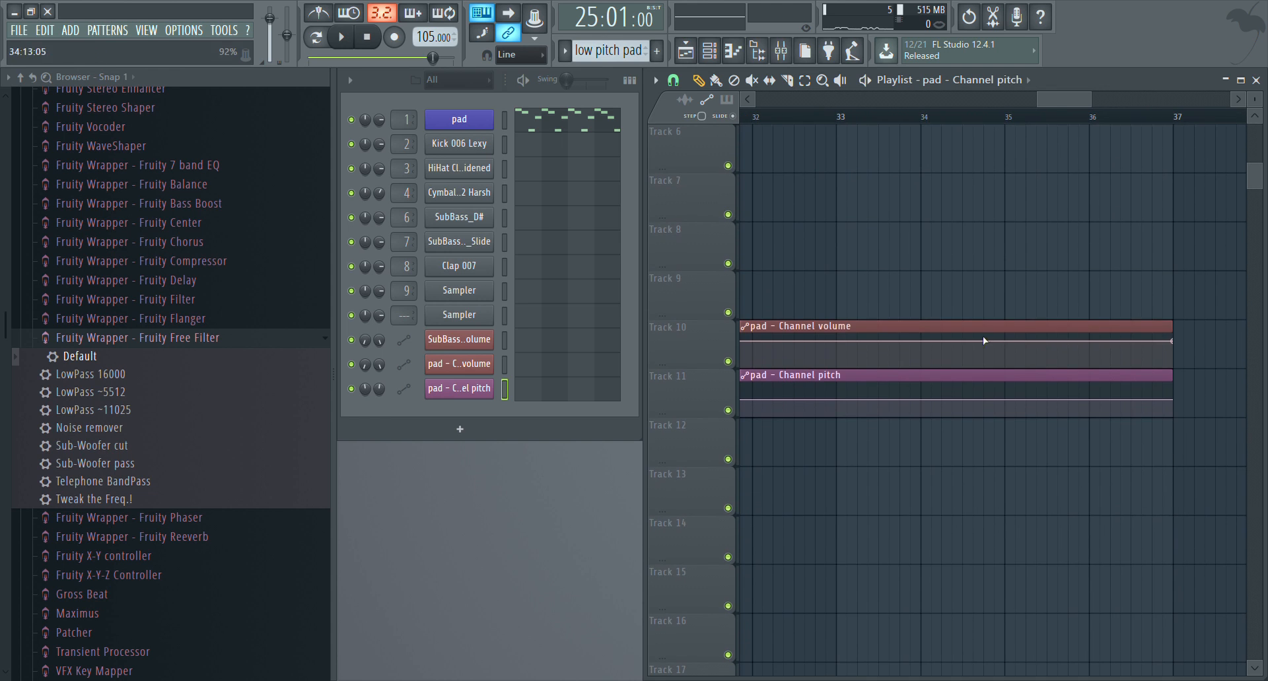
left_click(836, 341)
left_click(837, 400)
left_click_drag(1178, 351, 1172, 368)
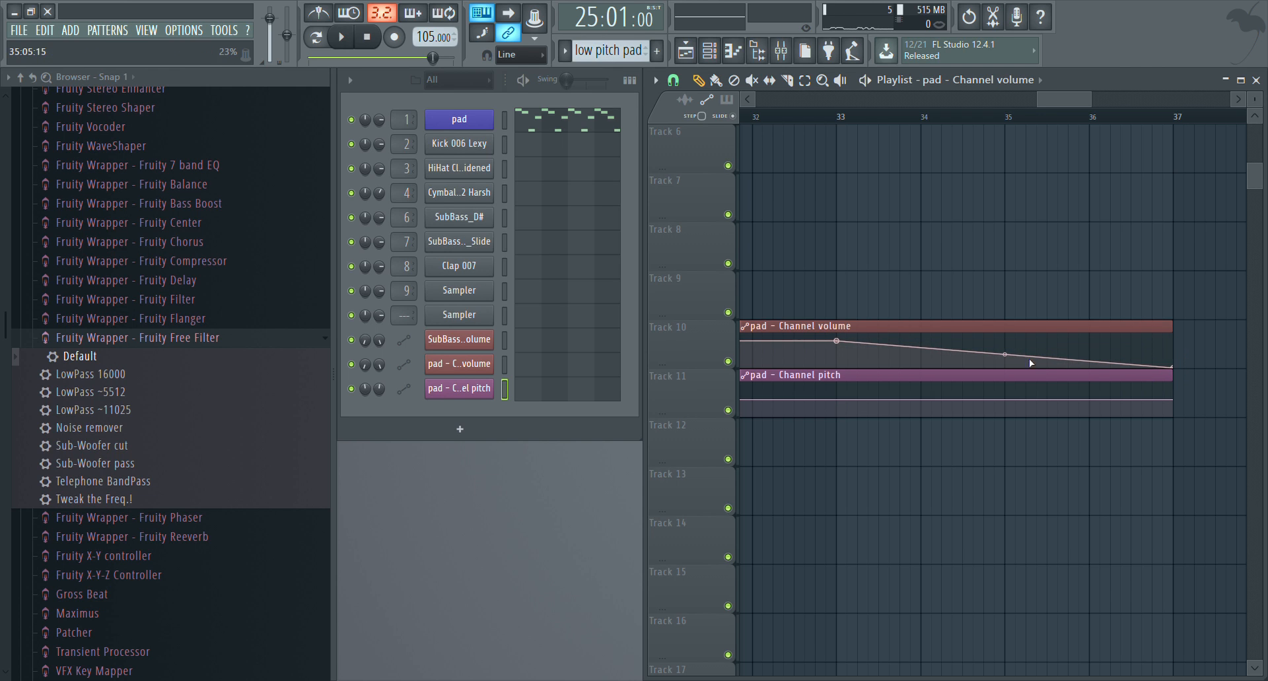
left_click_drag(1012, 358, 1012, 348)
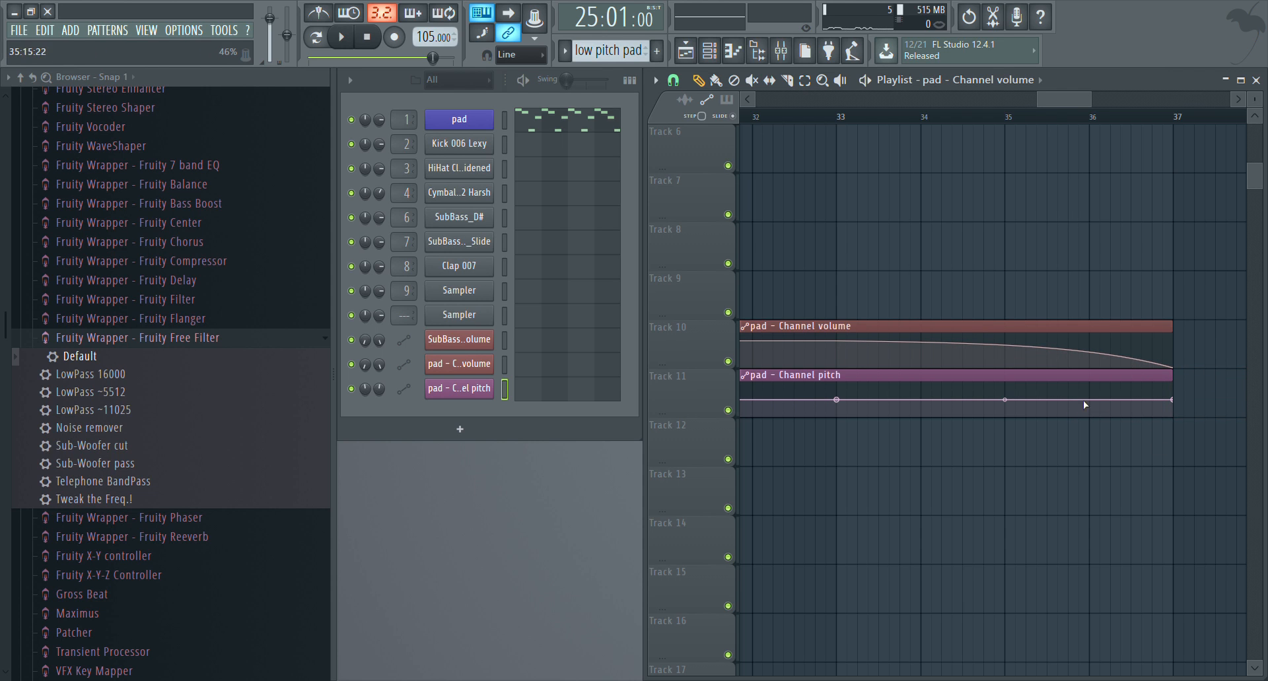
Lower the end of the pad pitch automation to its minimum at bar 37 and play the outro from bar 33
left_click_drag(1172, 400, 1173, 414)
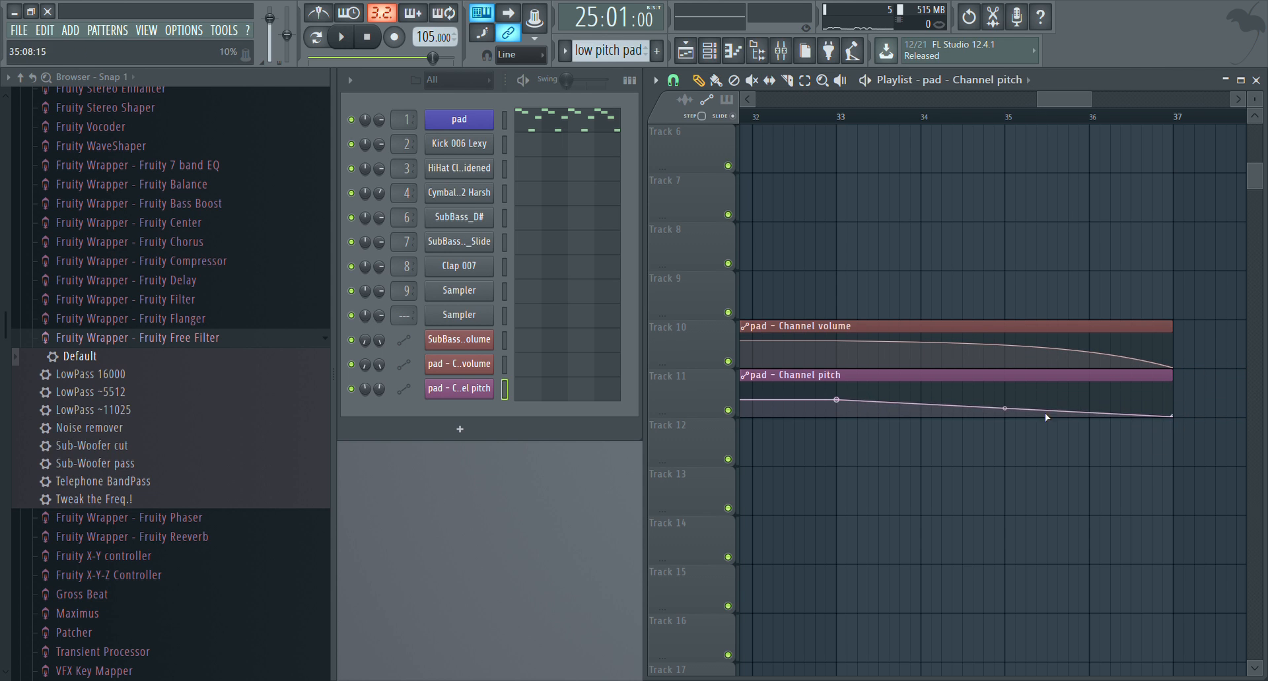
left_click_drag(1003, 416, 1004, 404)
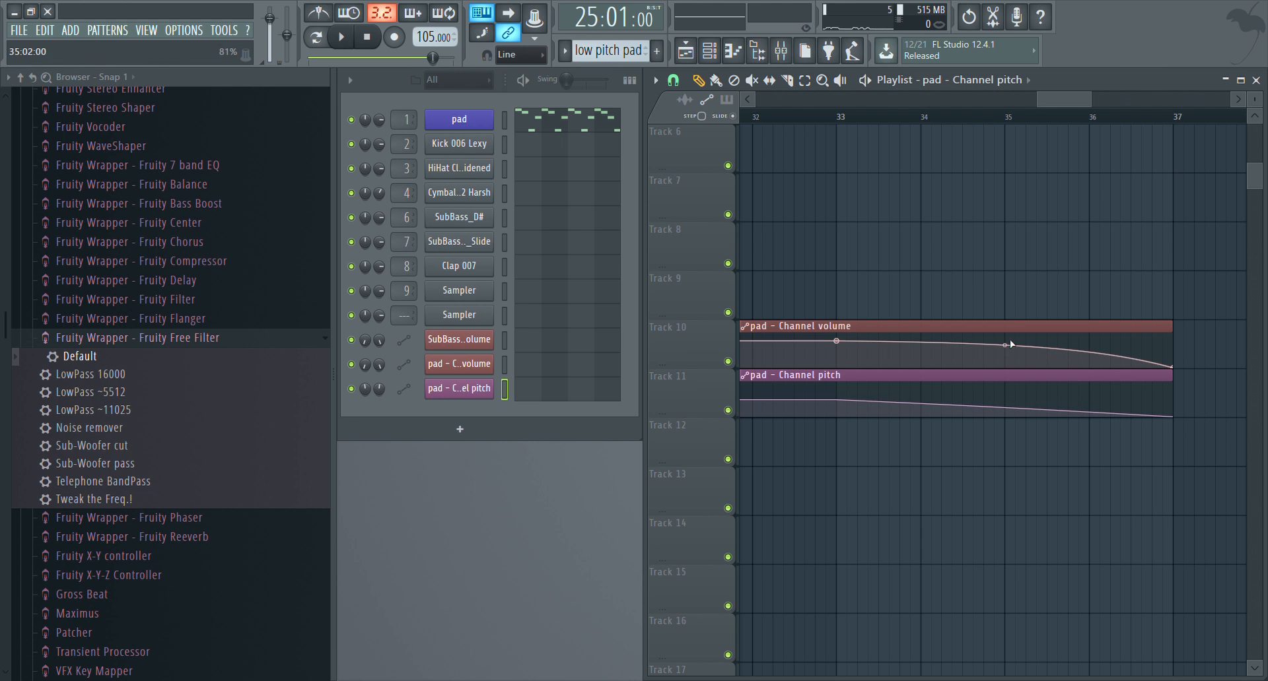
scroll(969, 123, "down", 3)
scroll(940, 177, "up", 4)
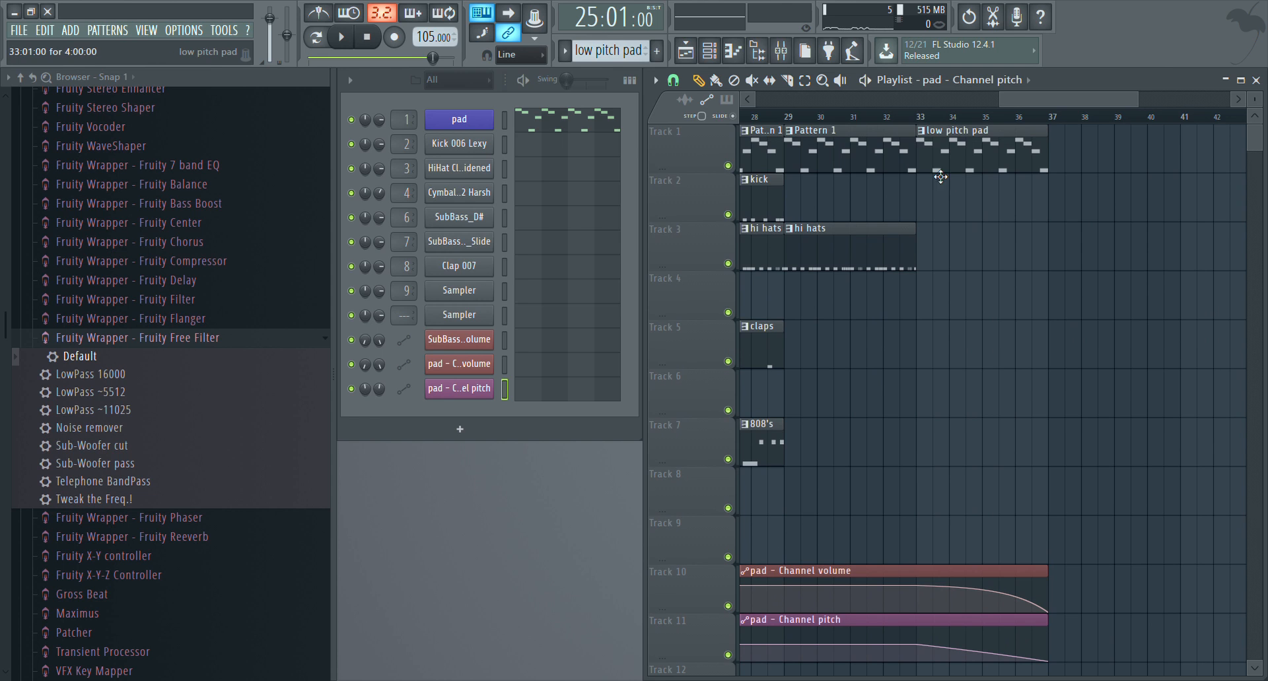
left_click(918, 117)
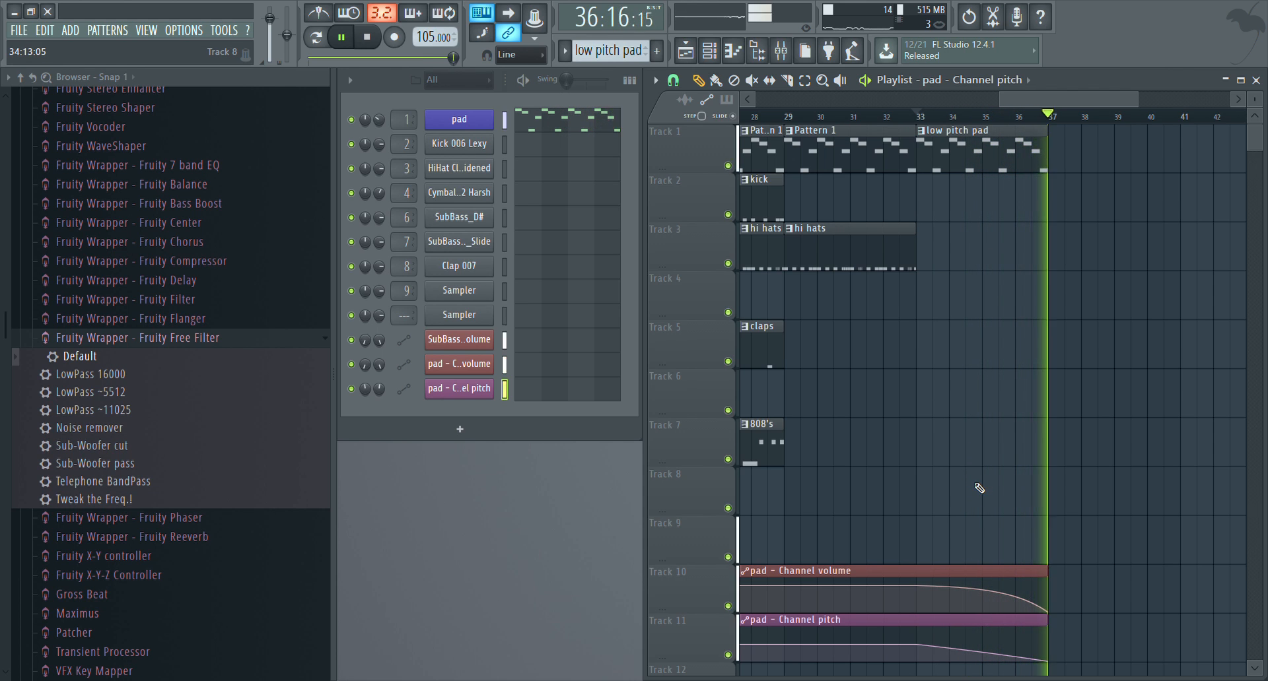
key("space")
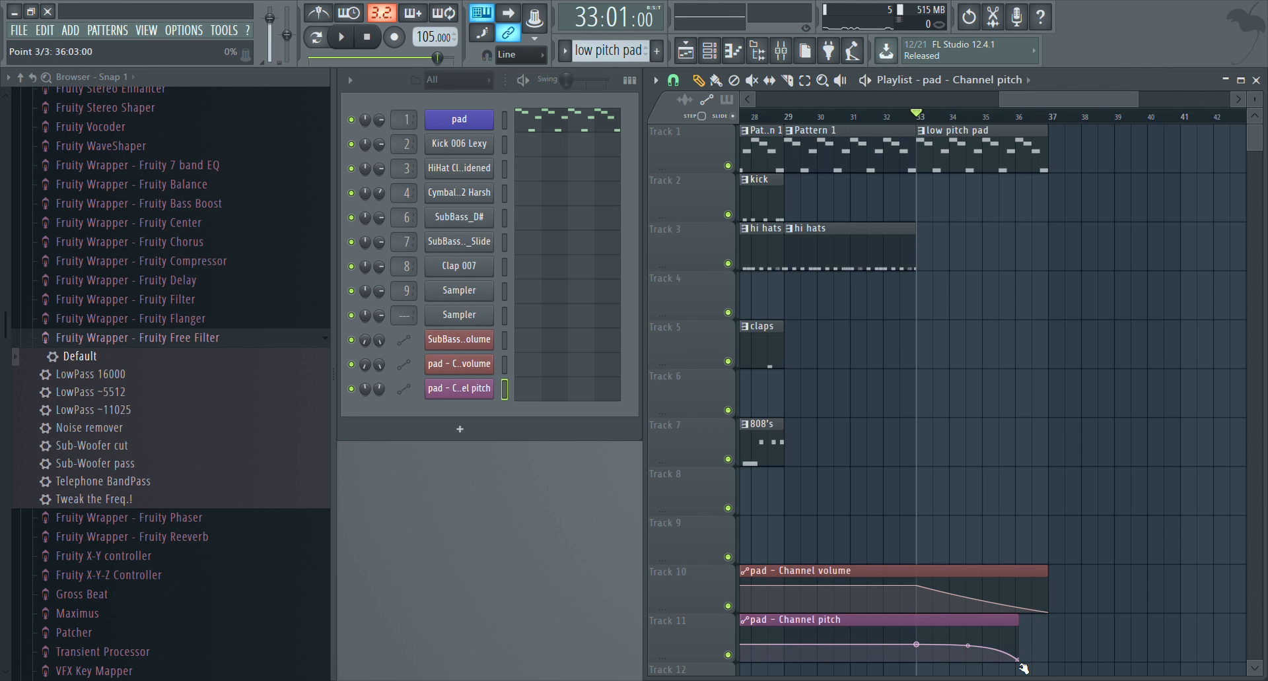
Move the end point of the pad pitch automation back to bar 36 and check it in playback
left_click_drag(1022, 669, 1018, 667)
key("space")
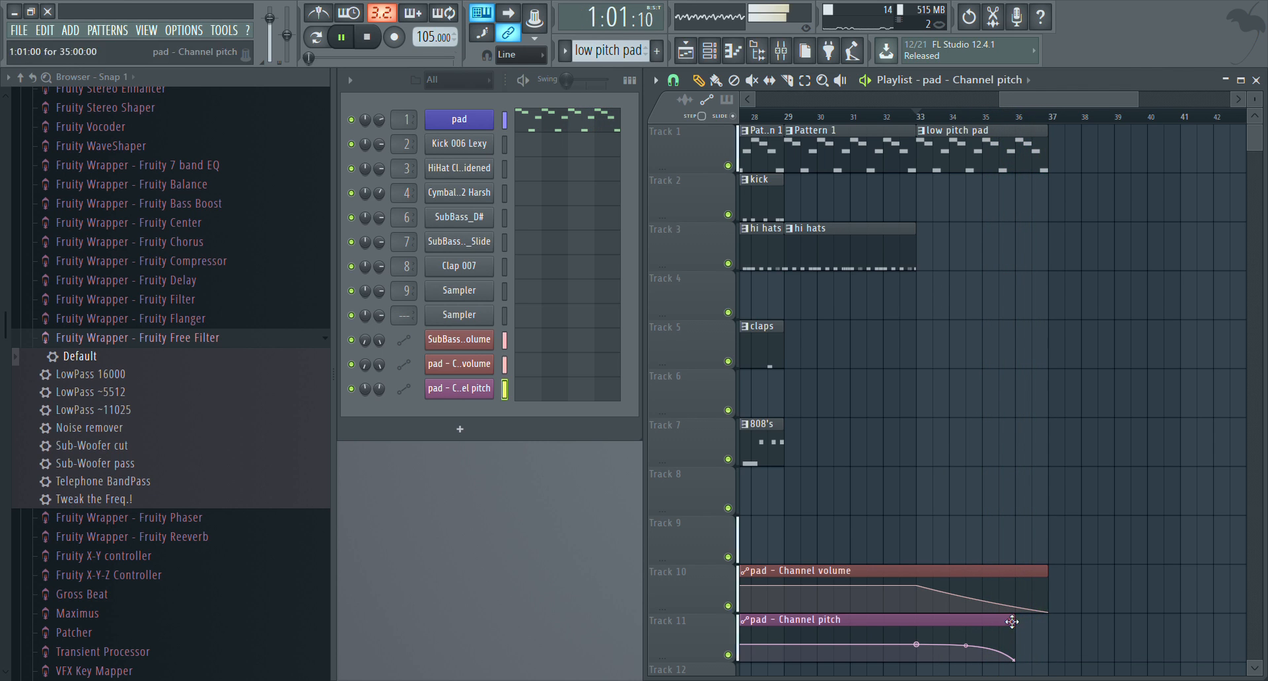
key("space")
Extend the last low pitch pad clip to end at bar 38 and play the outro from bar 33
left_click_drag(1056, 150, 1118, 166)
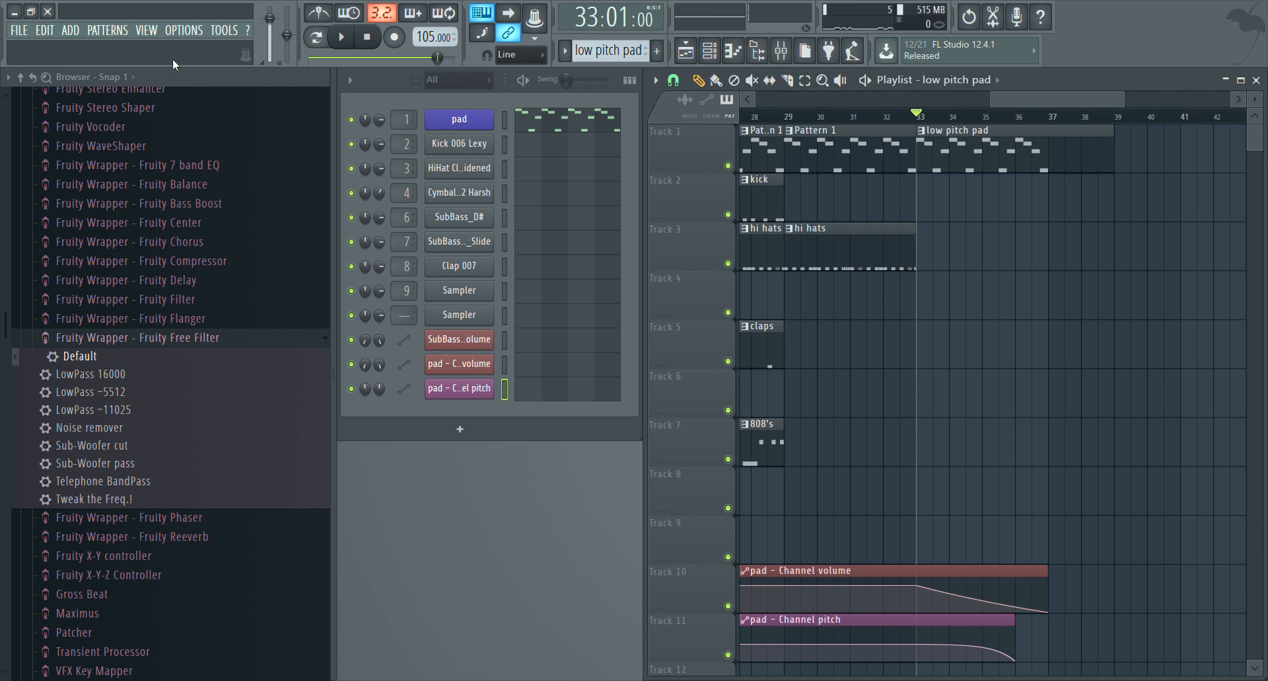
key("space")
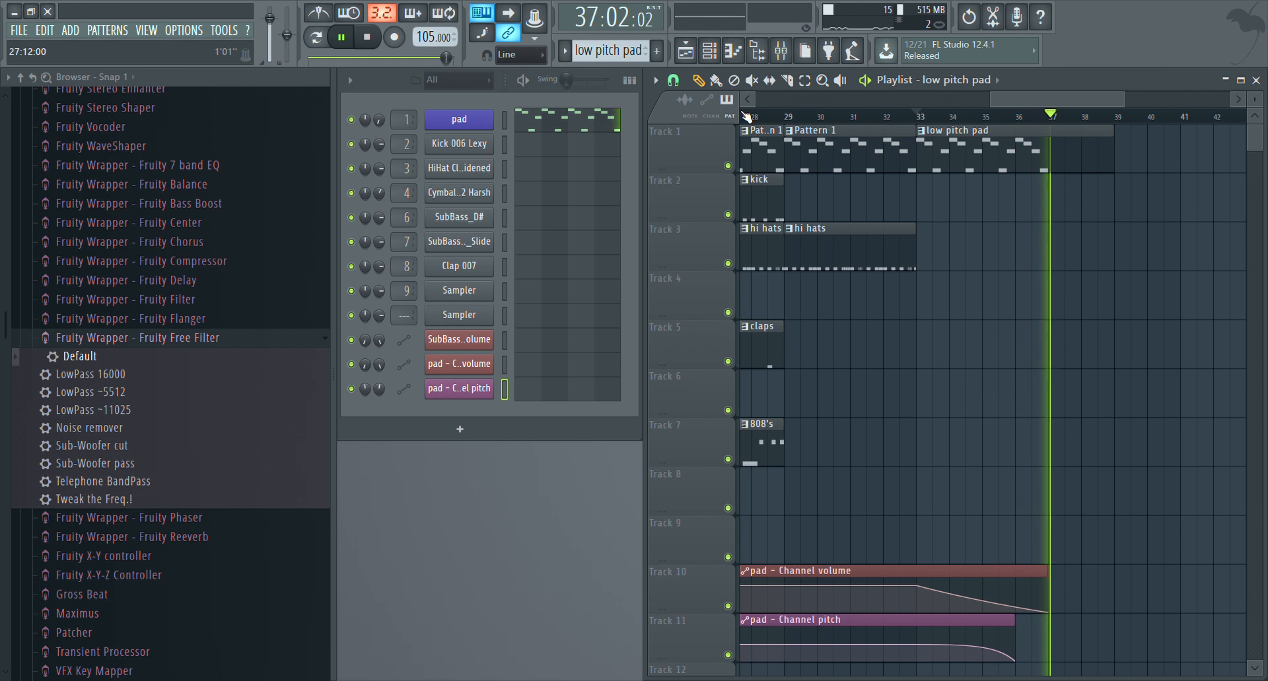
left_click_drag(1113, 140, 1088, 141)
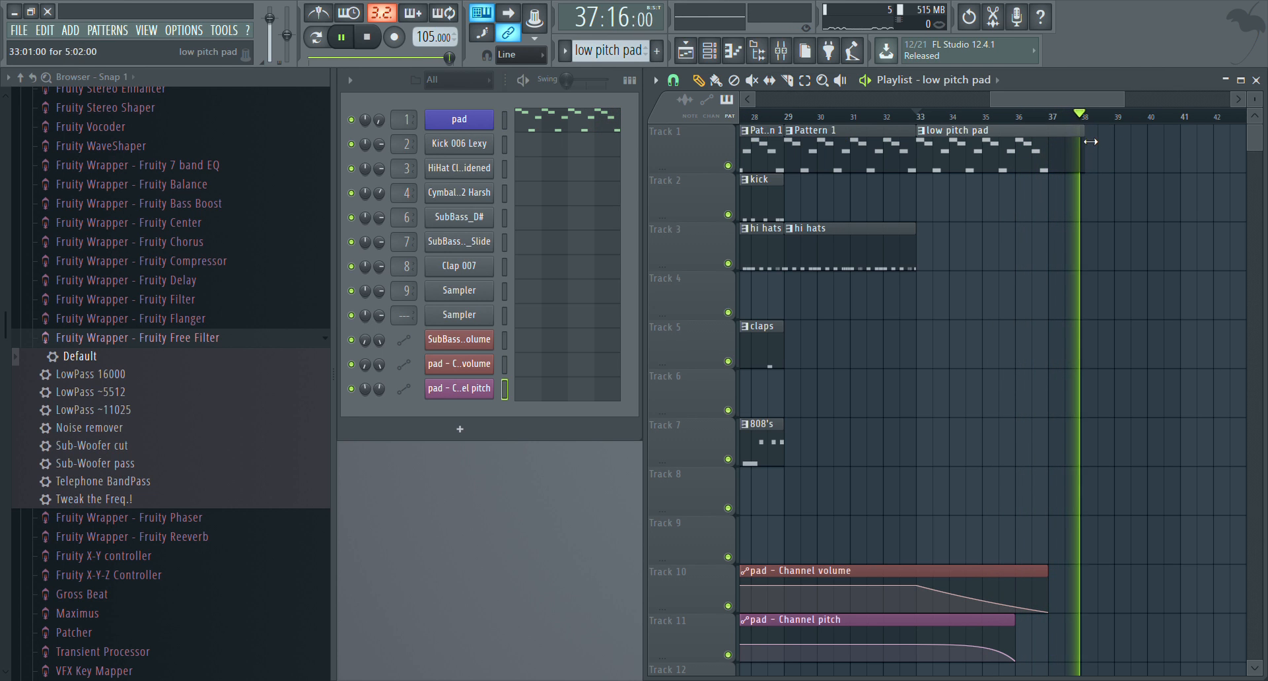
key("space")
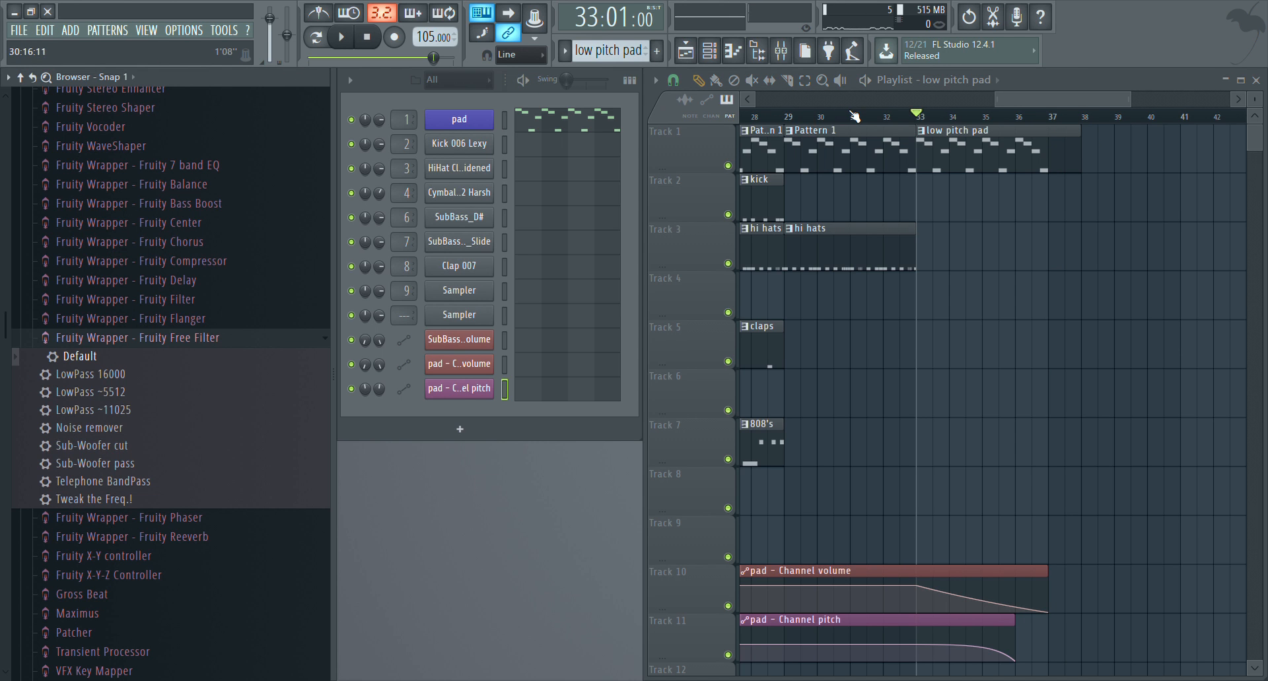
Play the whole arrangement from bar 1 through the end of the pad outro, following the playhead across the playlist
scroll(854, 116, "down", 4)
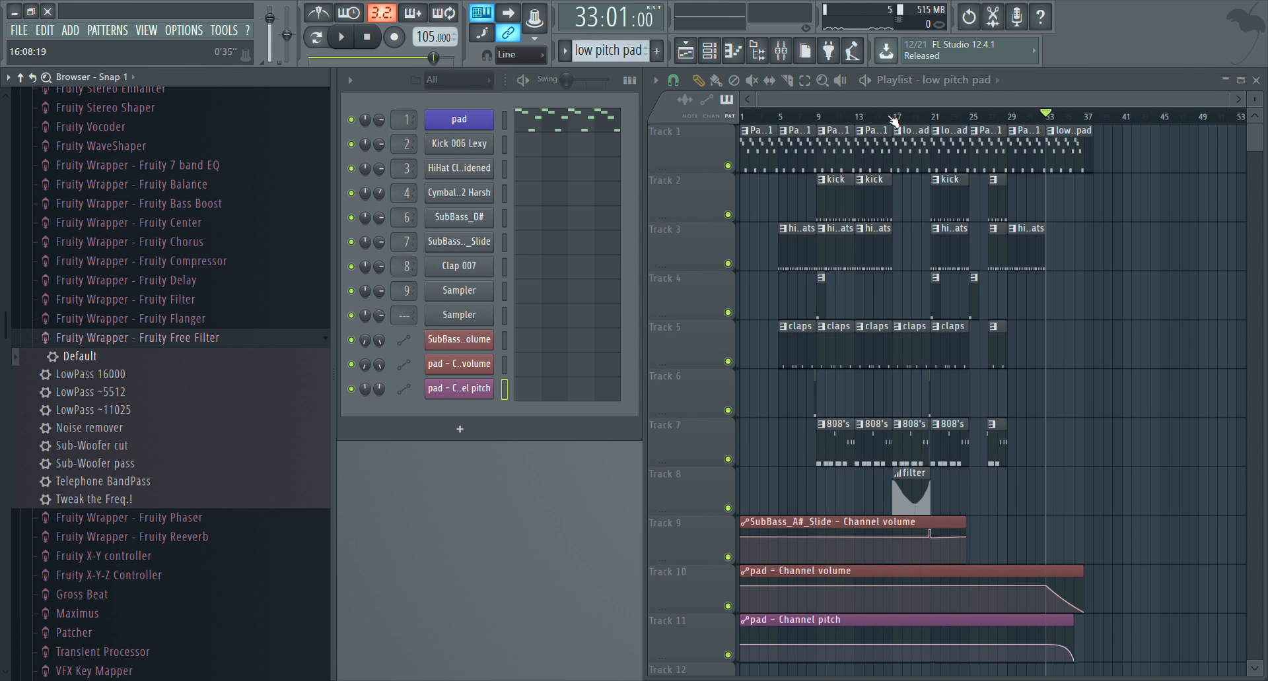
left_click_drag(890, 117, 596, 114)
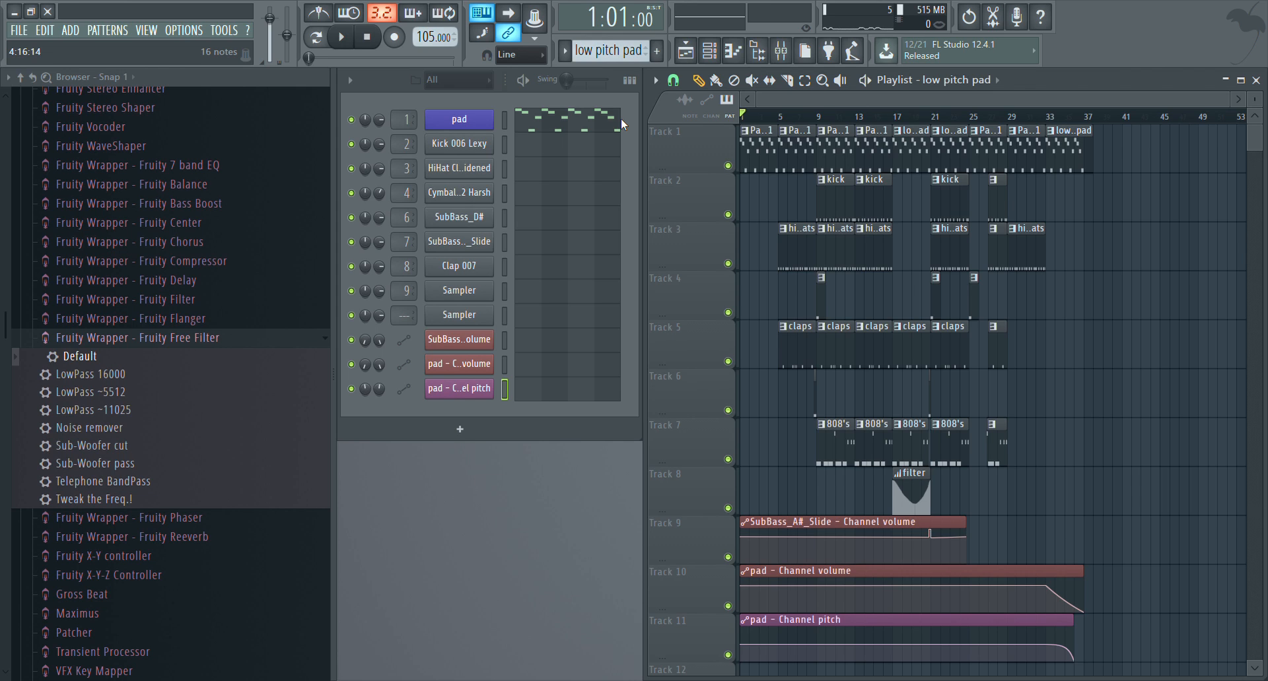
key("space")
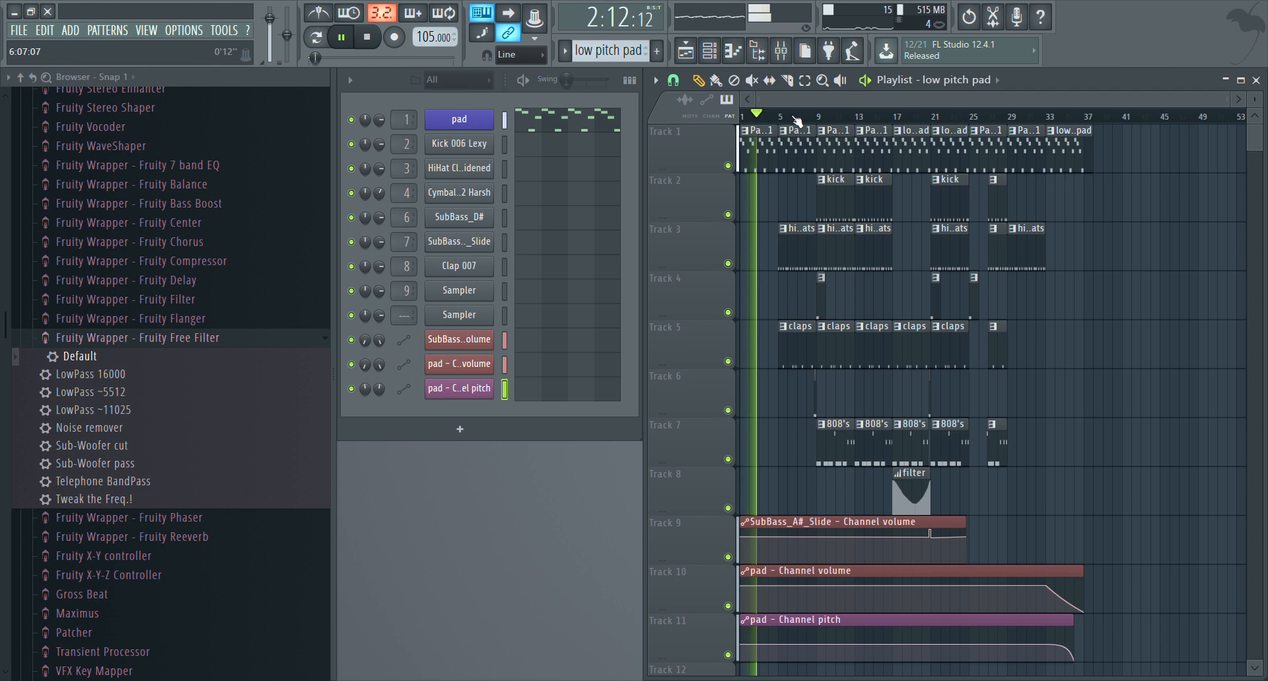
scroll(797, 122, "up", 6)
left_click_drag(835, 97, 804, 92)
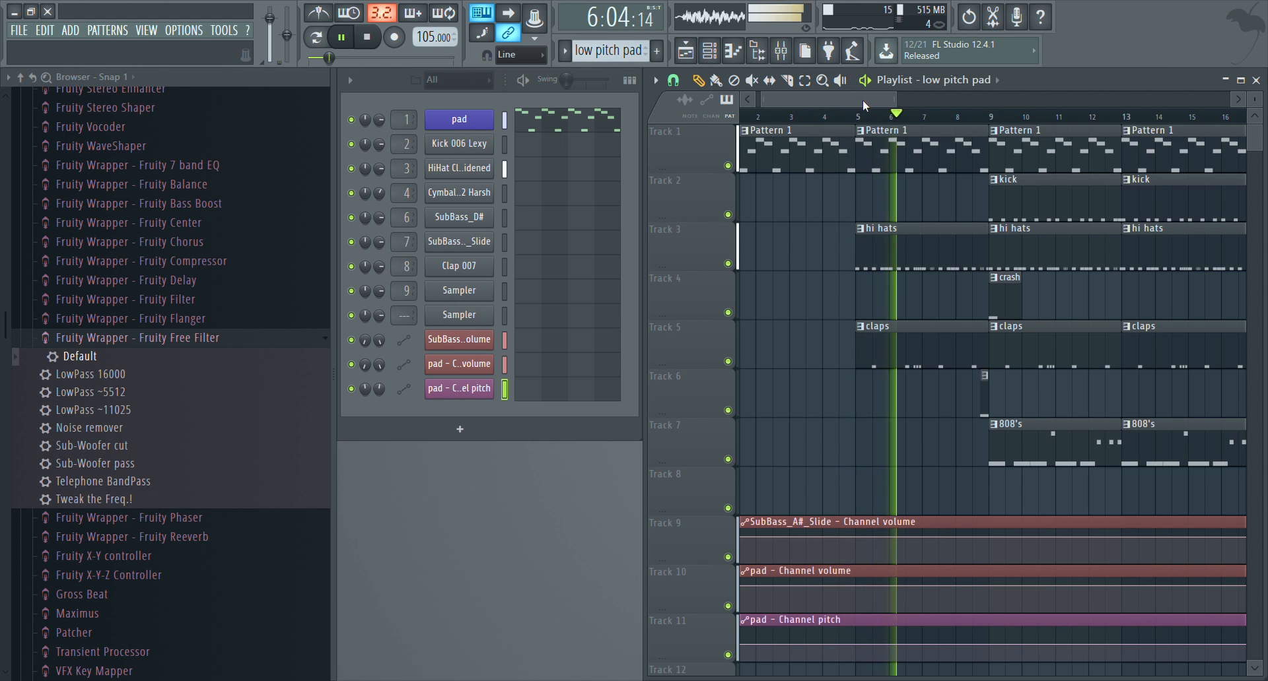
left_click_drag(862, 100, 878, 103)
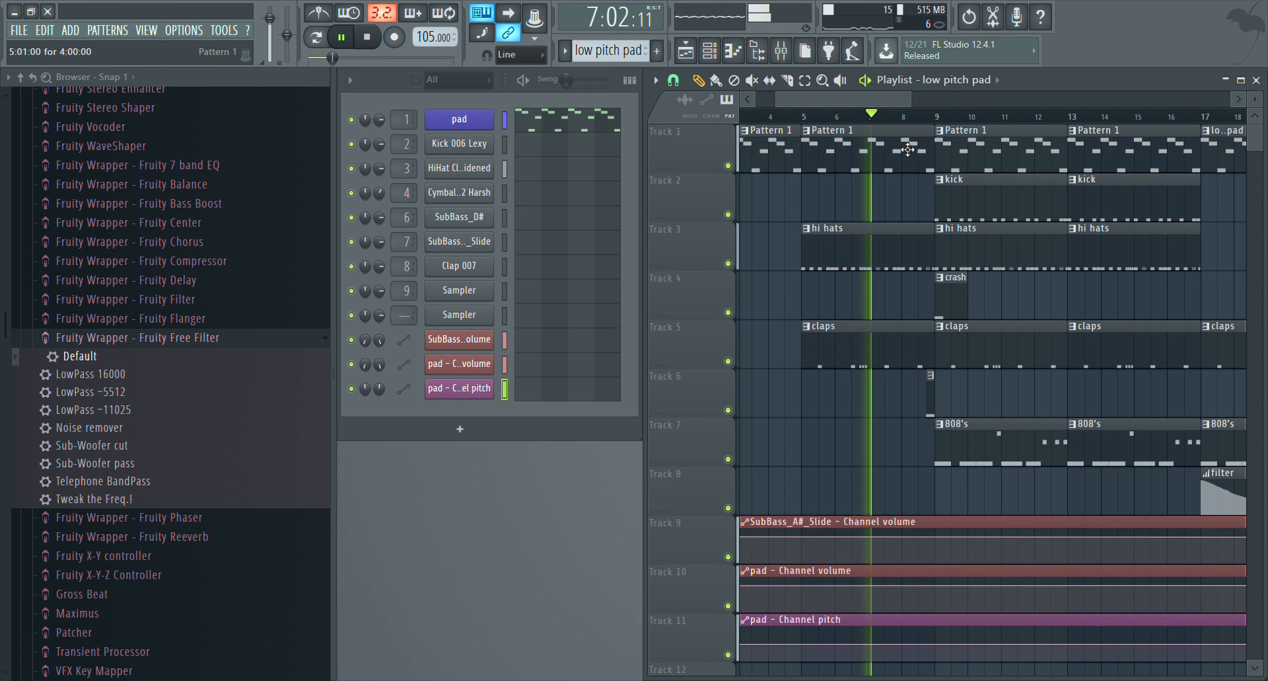
left_click_drag(873, 94, 892, 95)
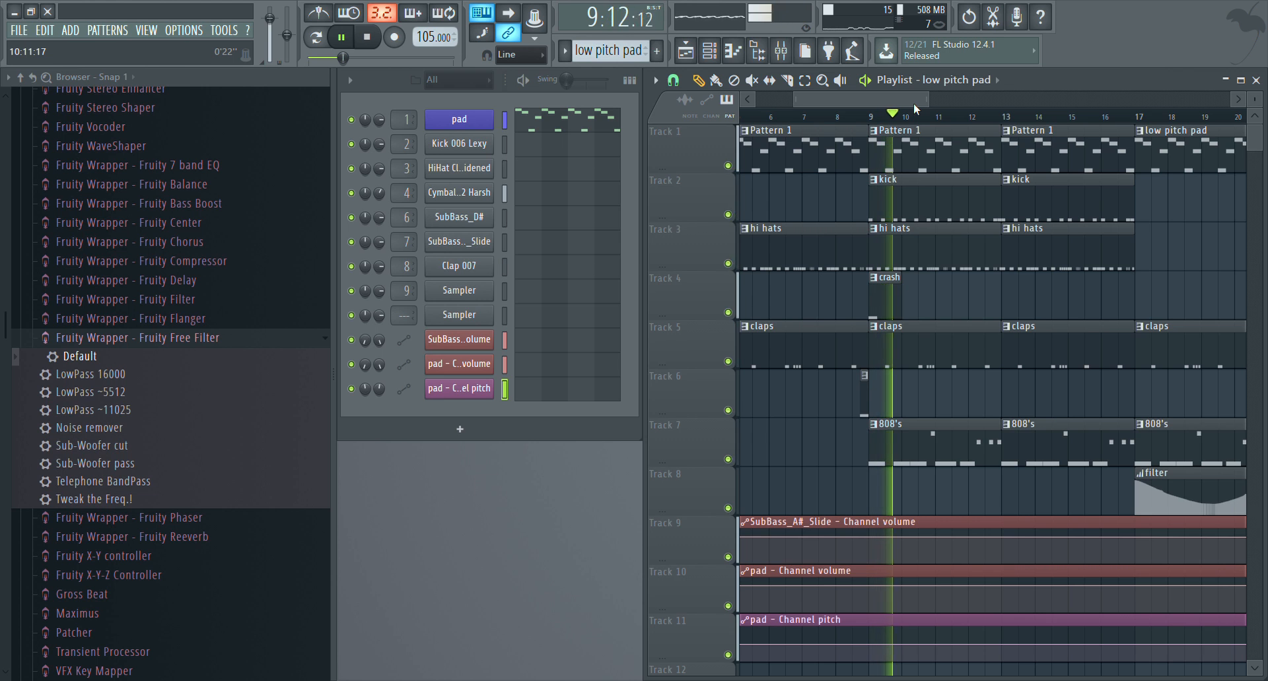
left_click_drag(926, 101, 1032, 125)
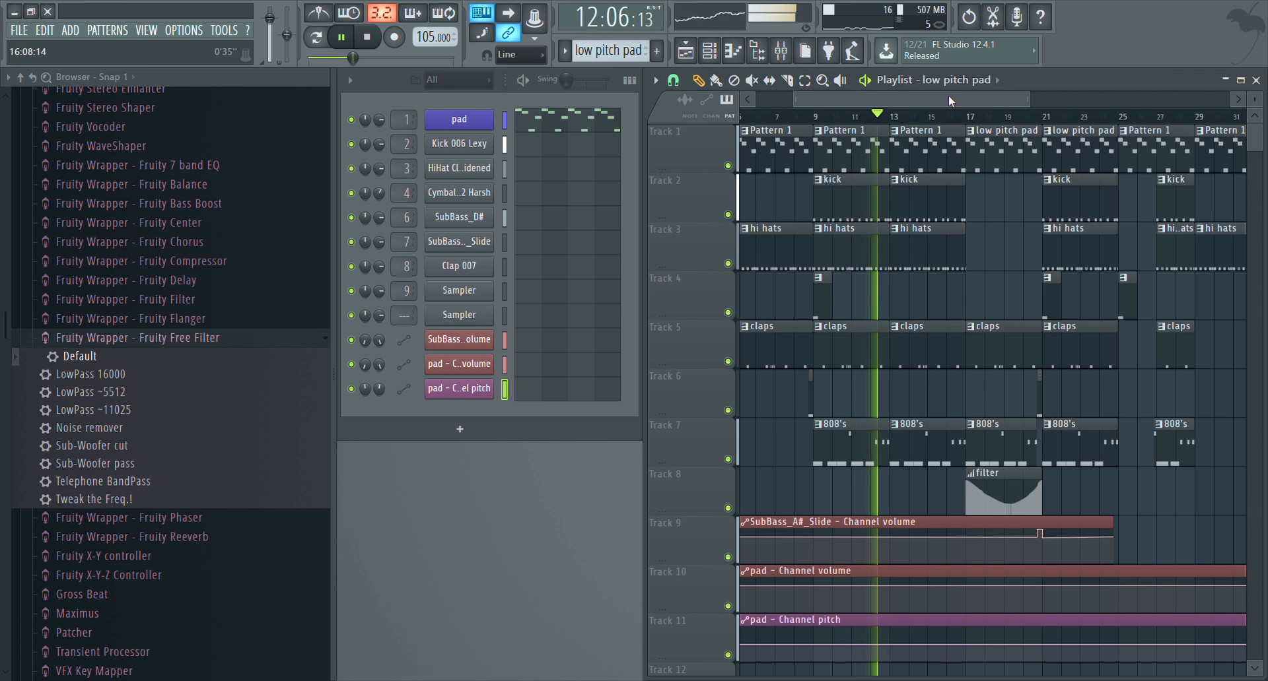
left_click_drag(949, 97, 1003, 118)
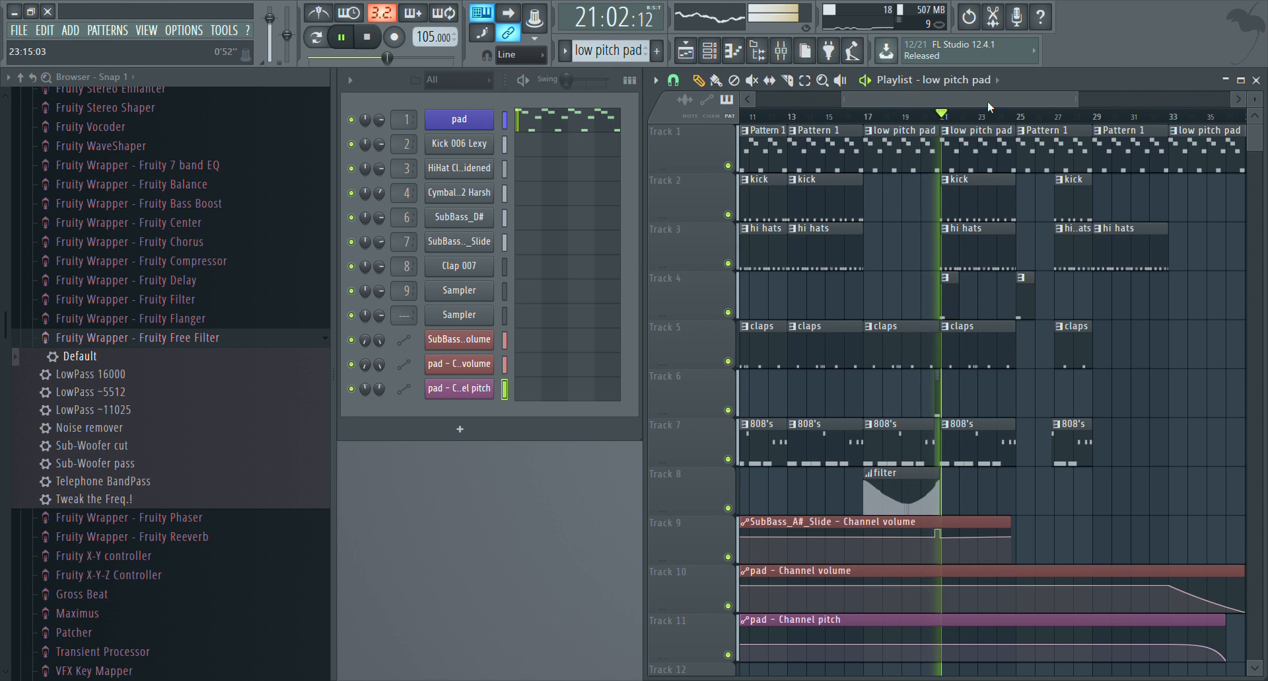
left_click_drag(988, 101, 1044, 111)
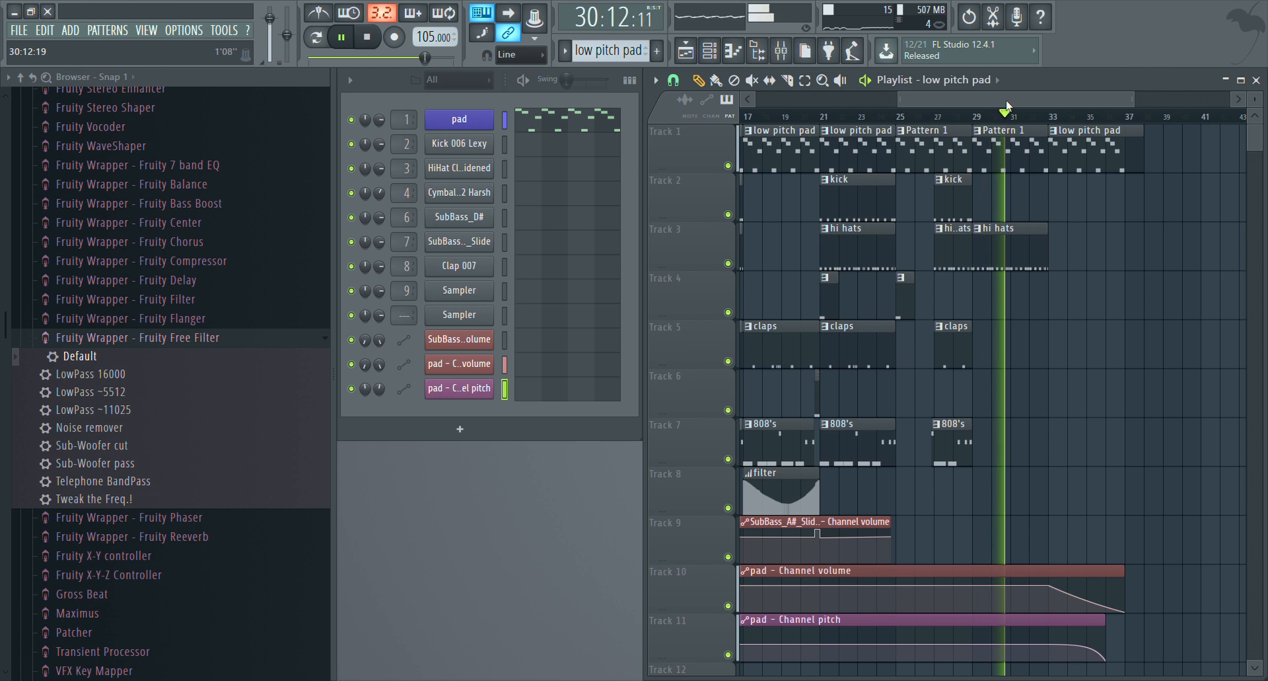
left_click_drag(1008, 103, 1059, 101)
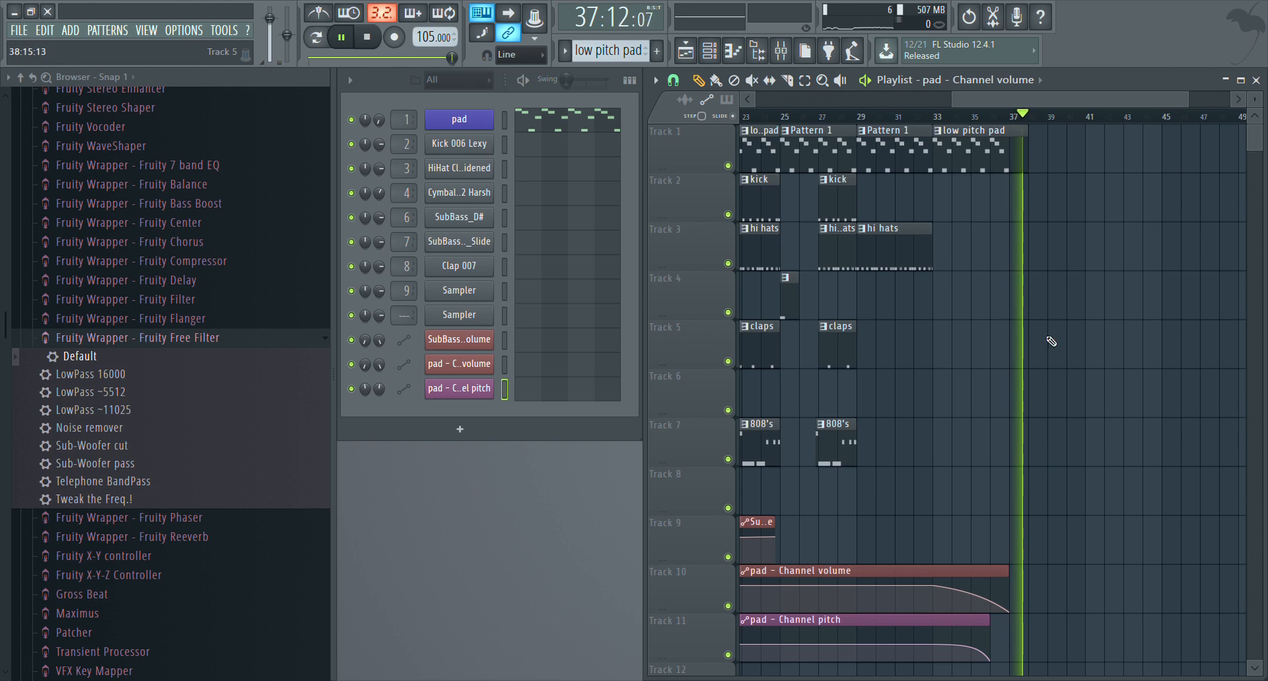
key("space")
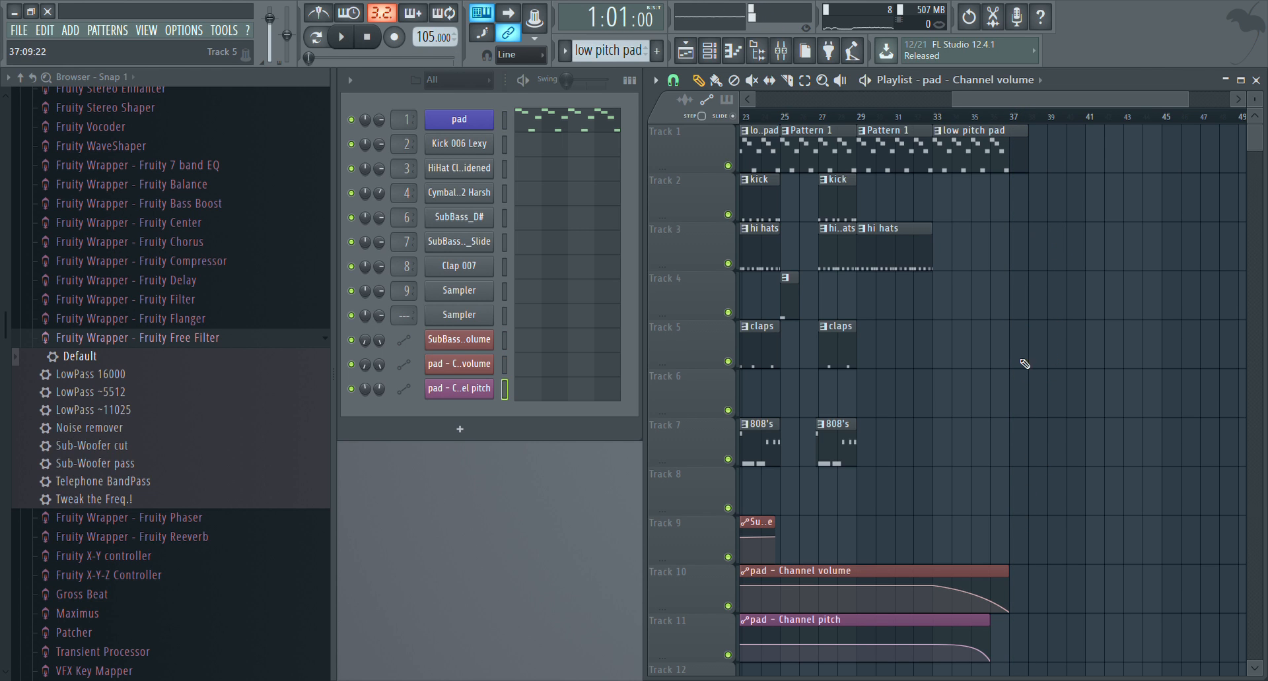